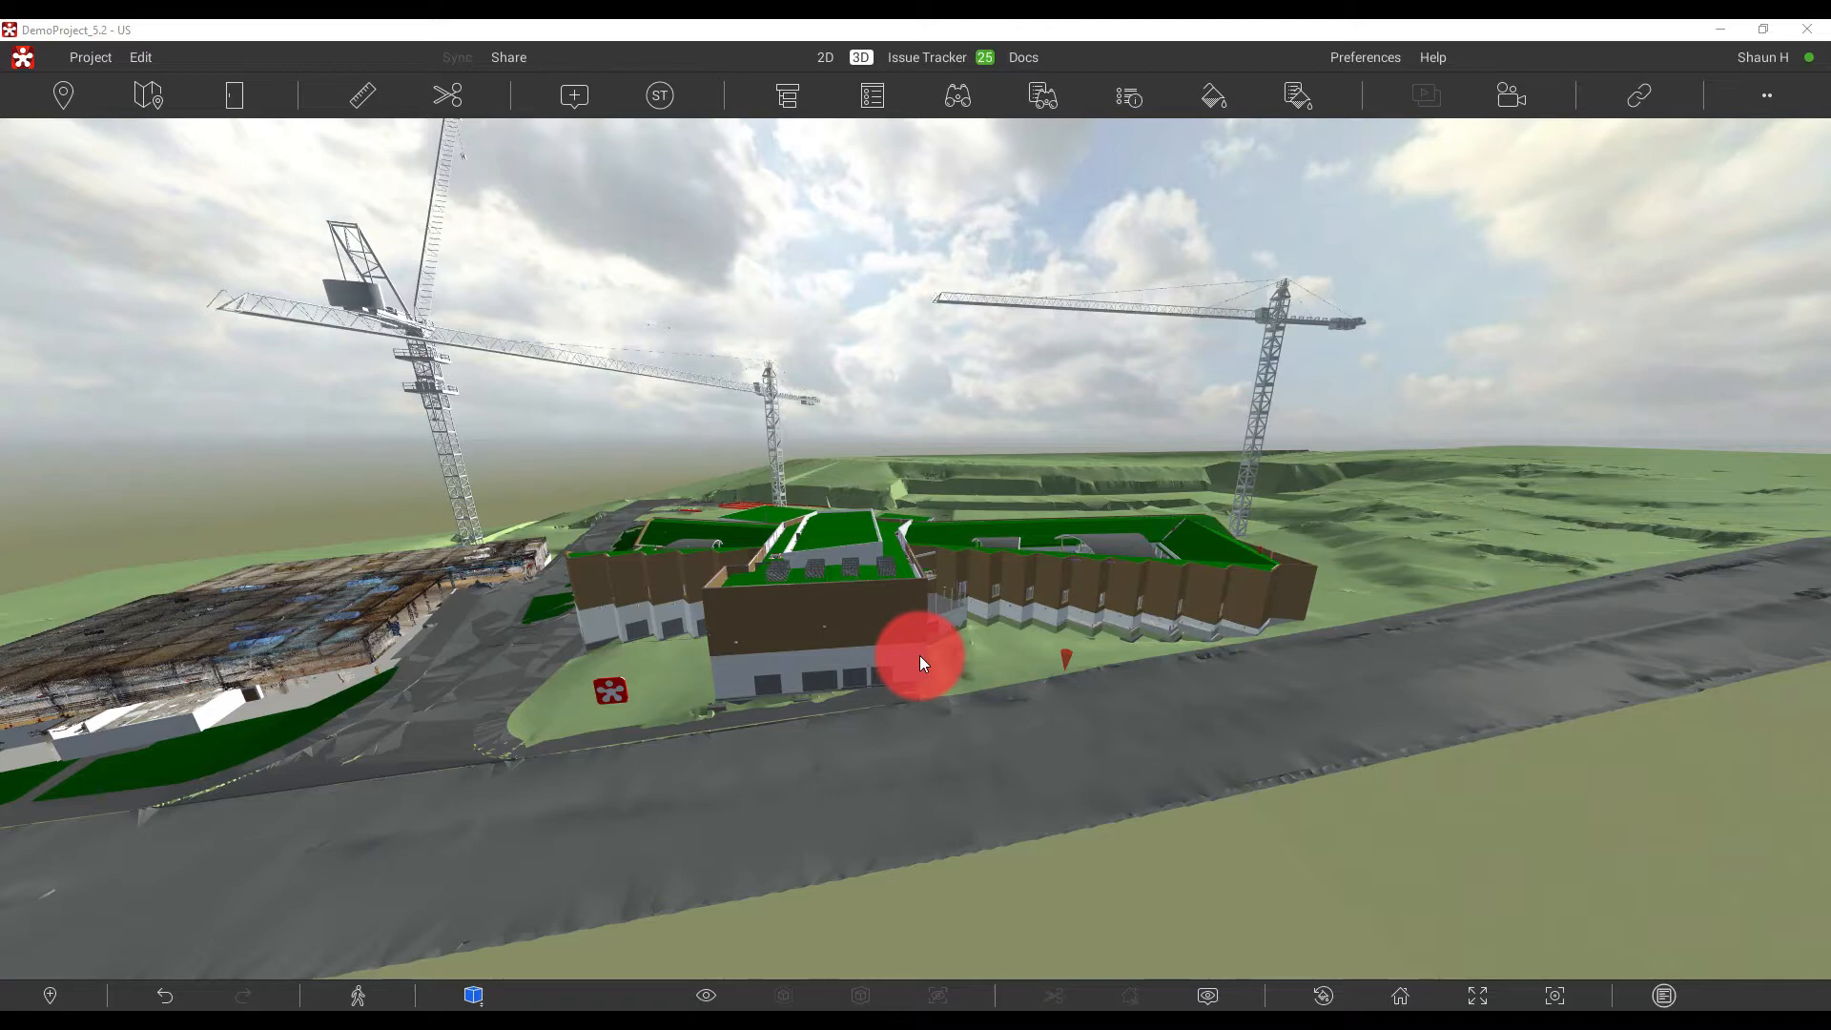
Show the object tree with its search filter cleared, and show the object properties beside it.
left_click(787, 95)
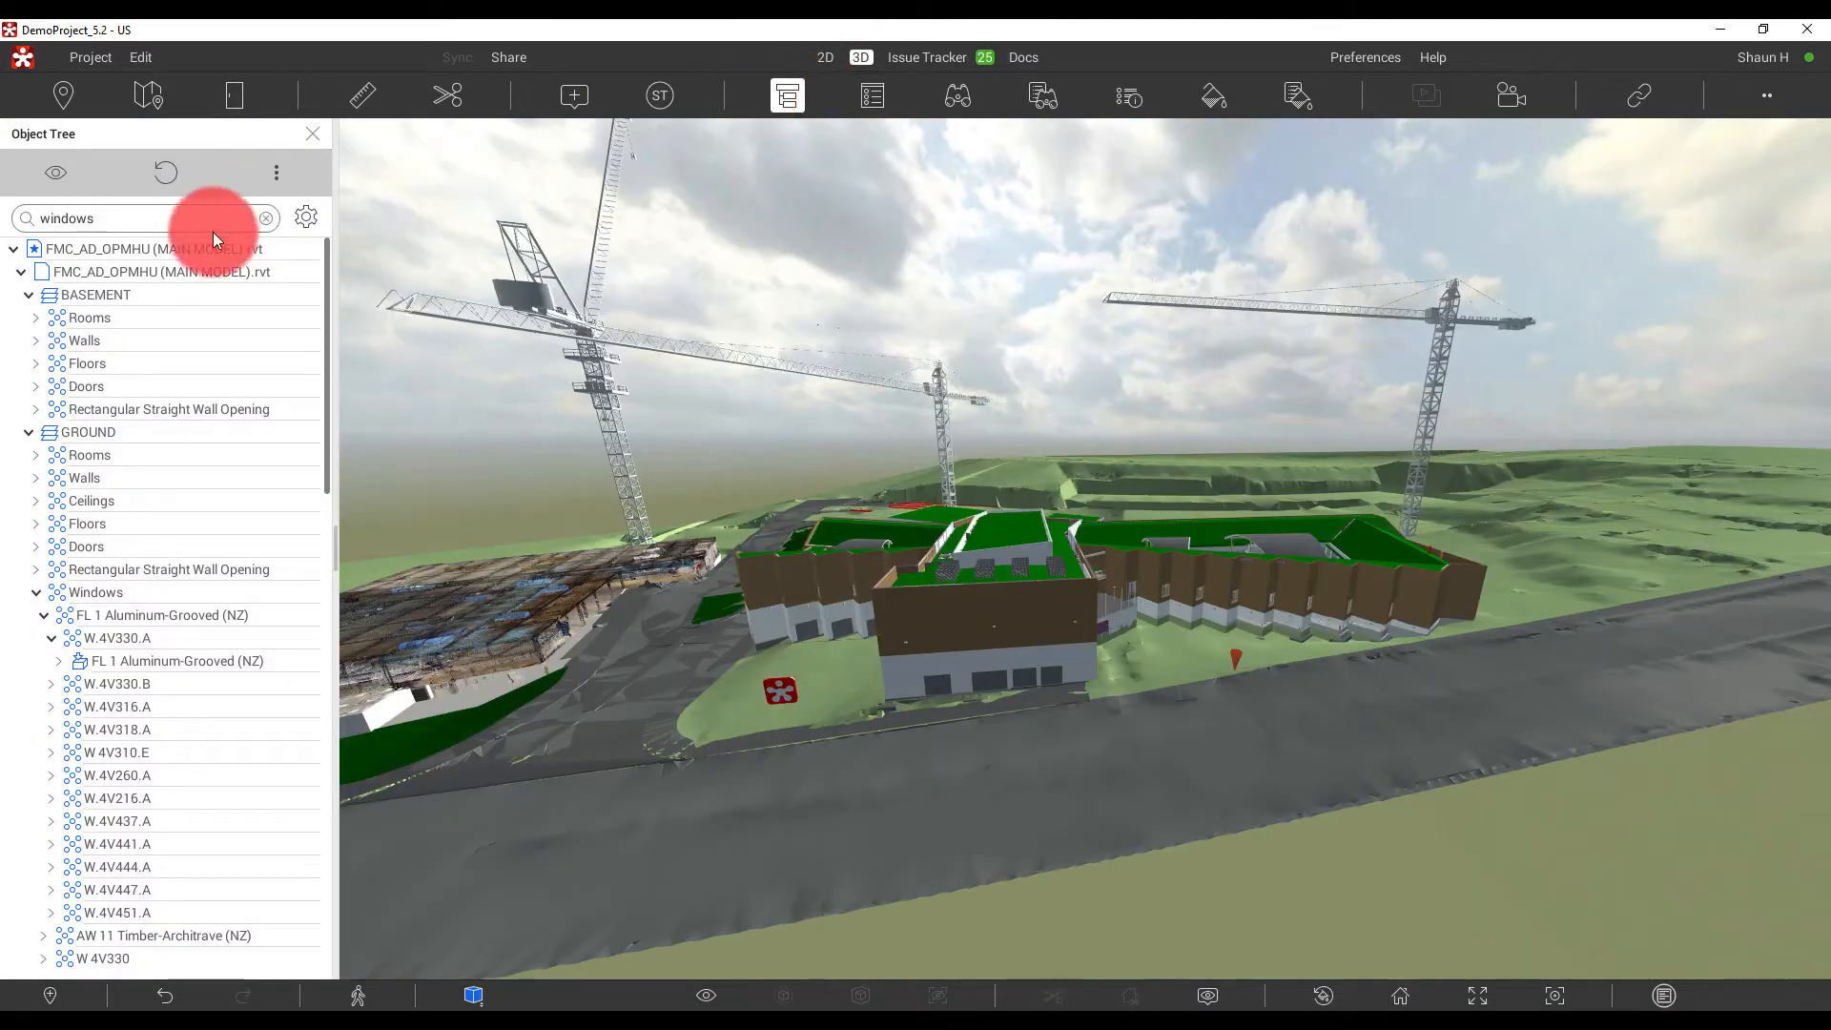
left_click(266, 217)
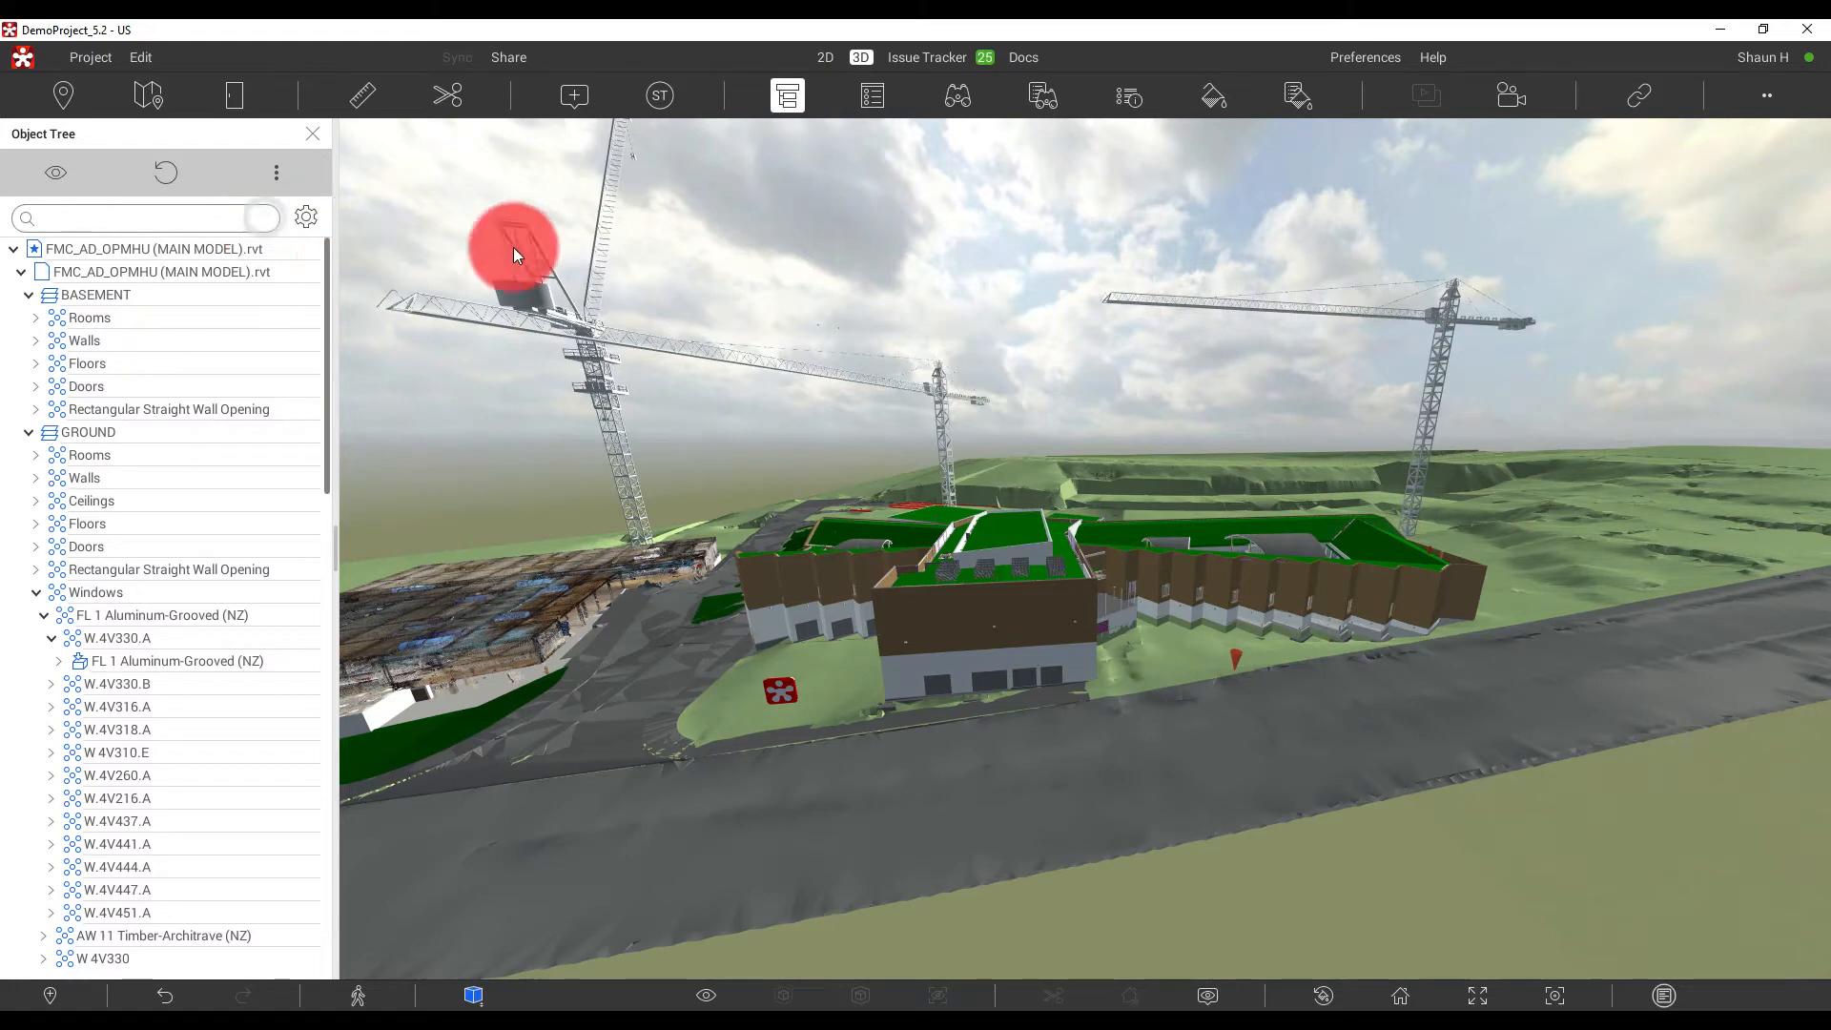
left_click(872, 94)
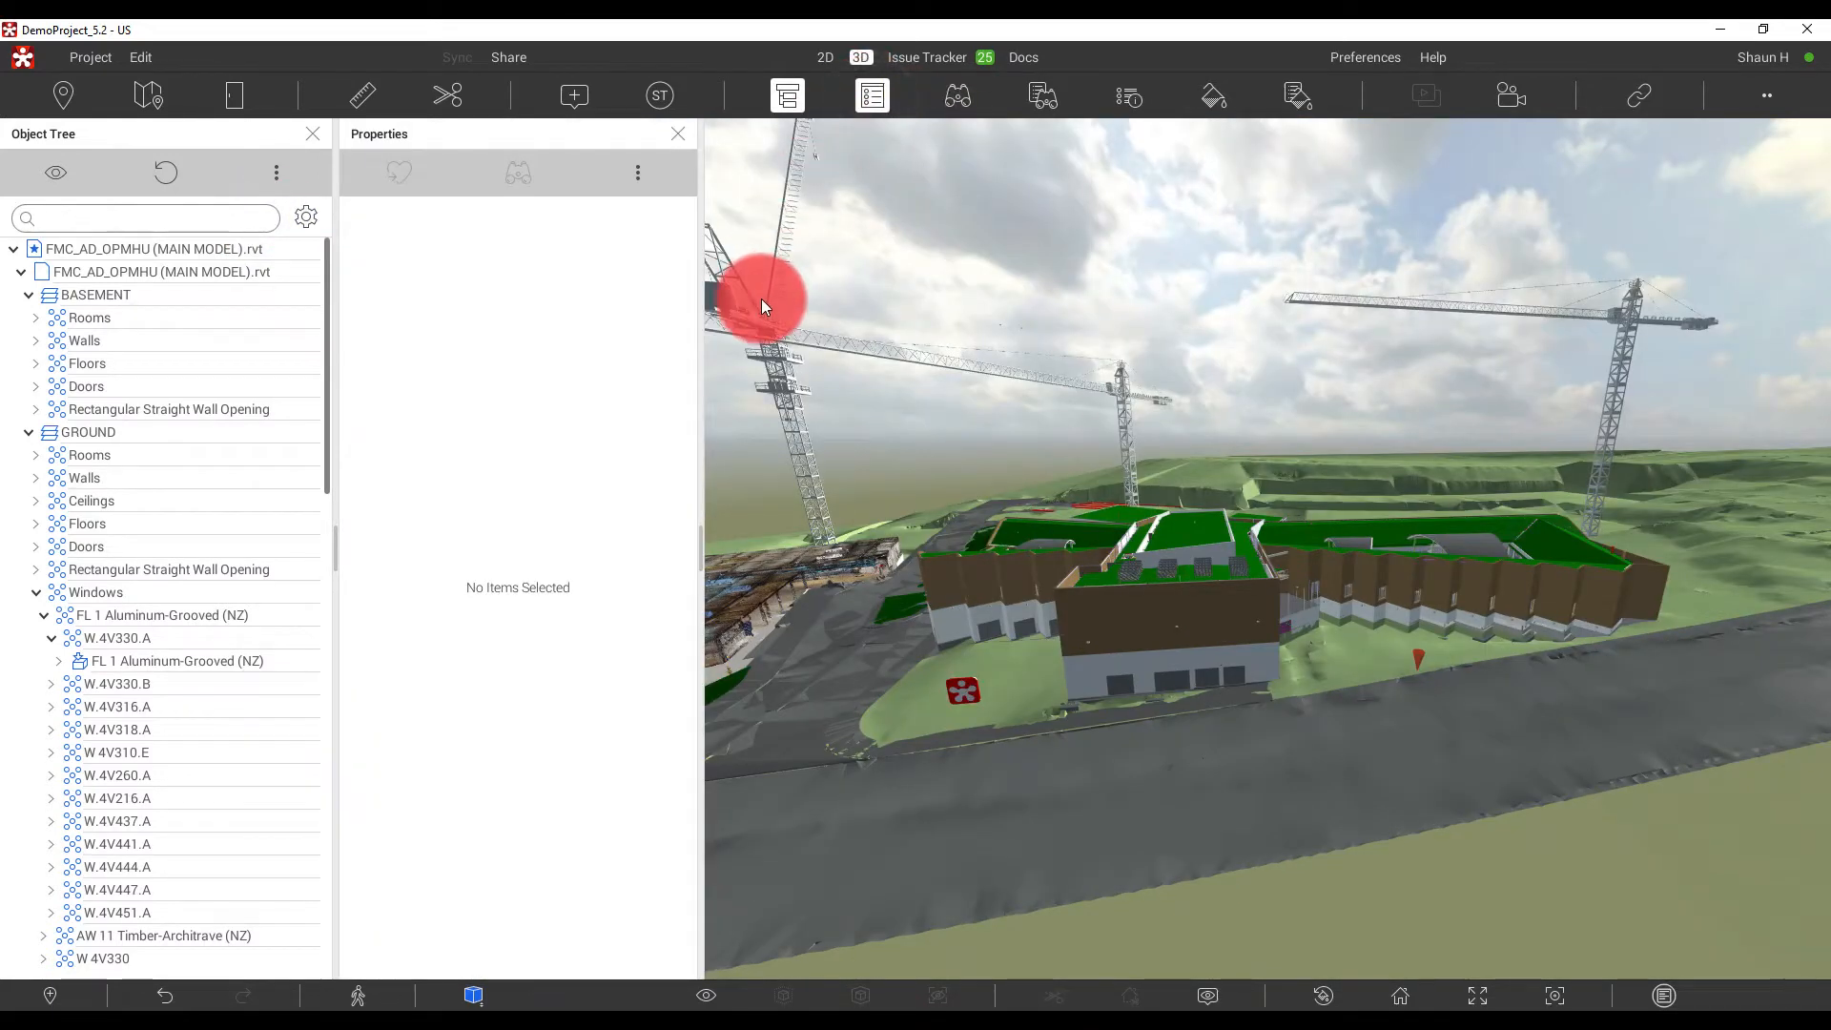
left_click(958, 96)
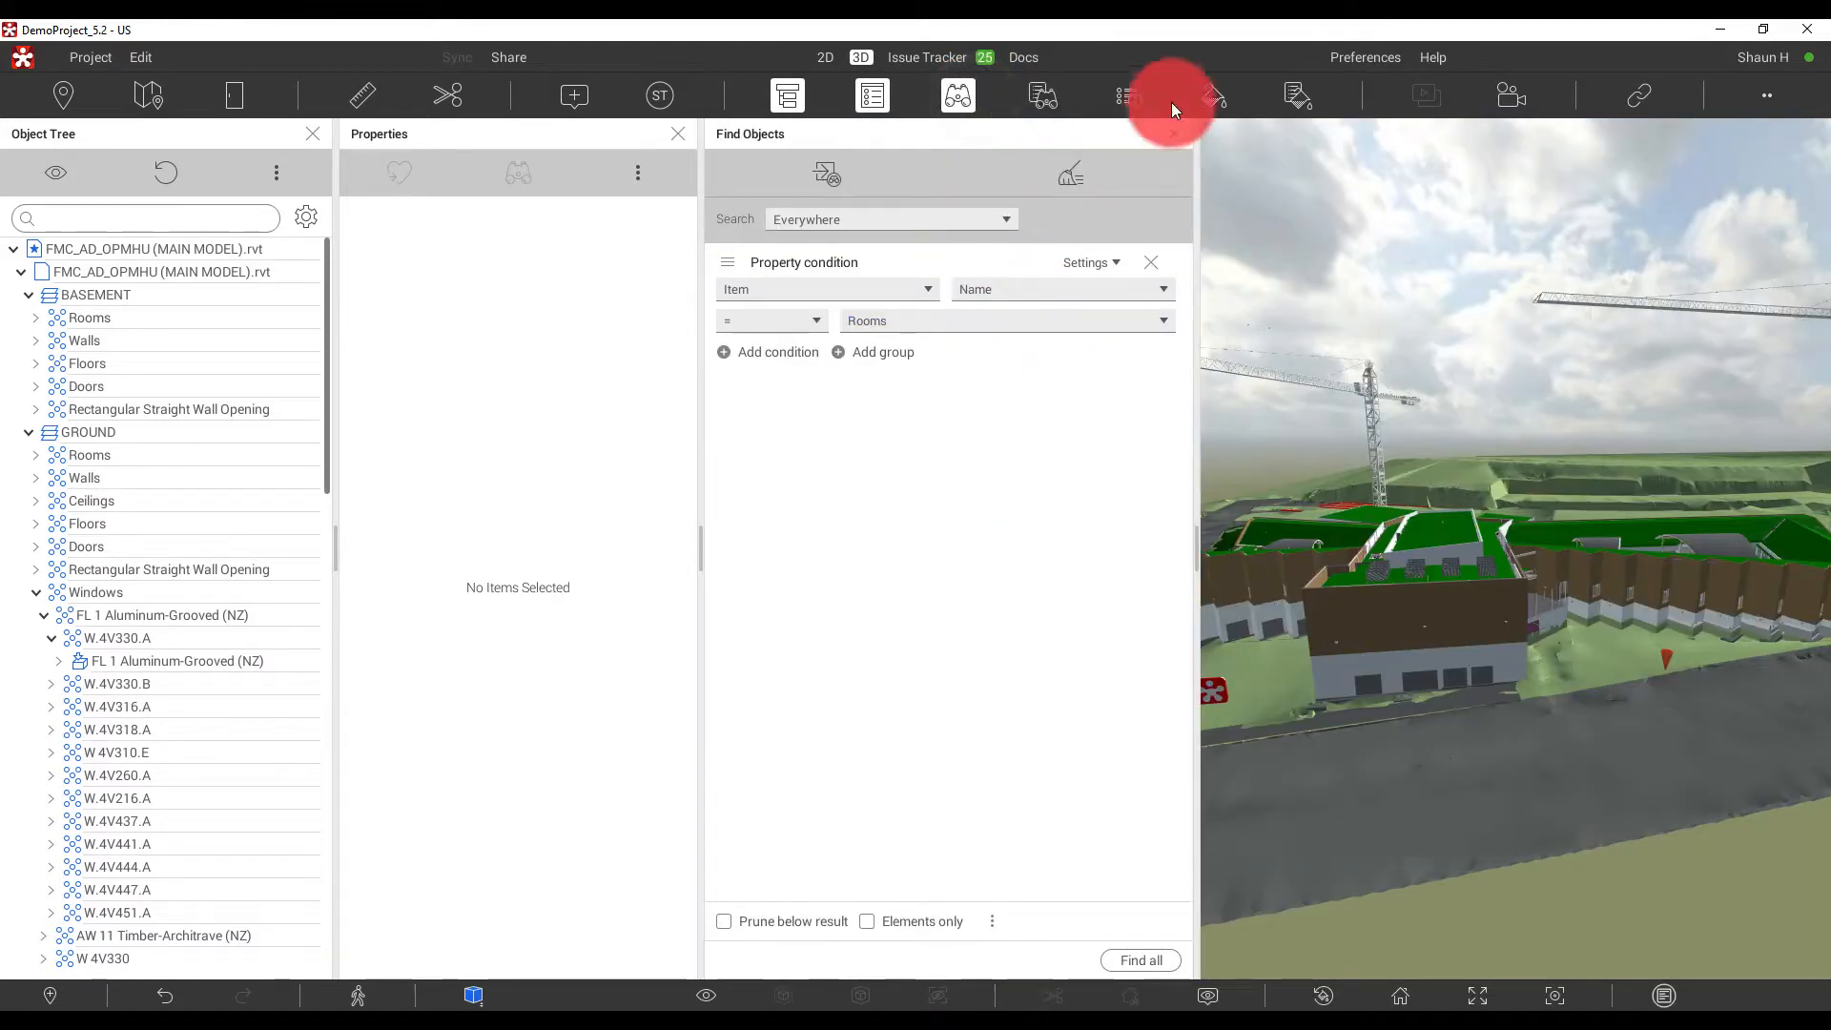
left_click(1173, 134)
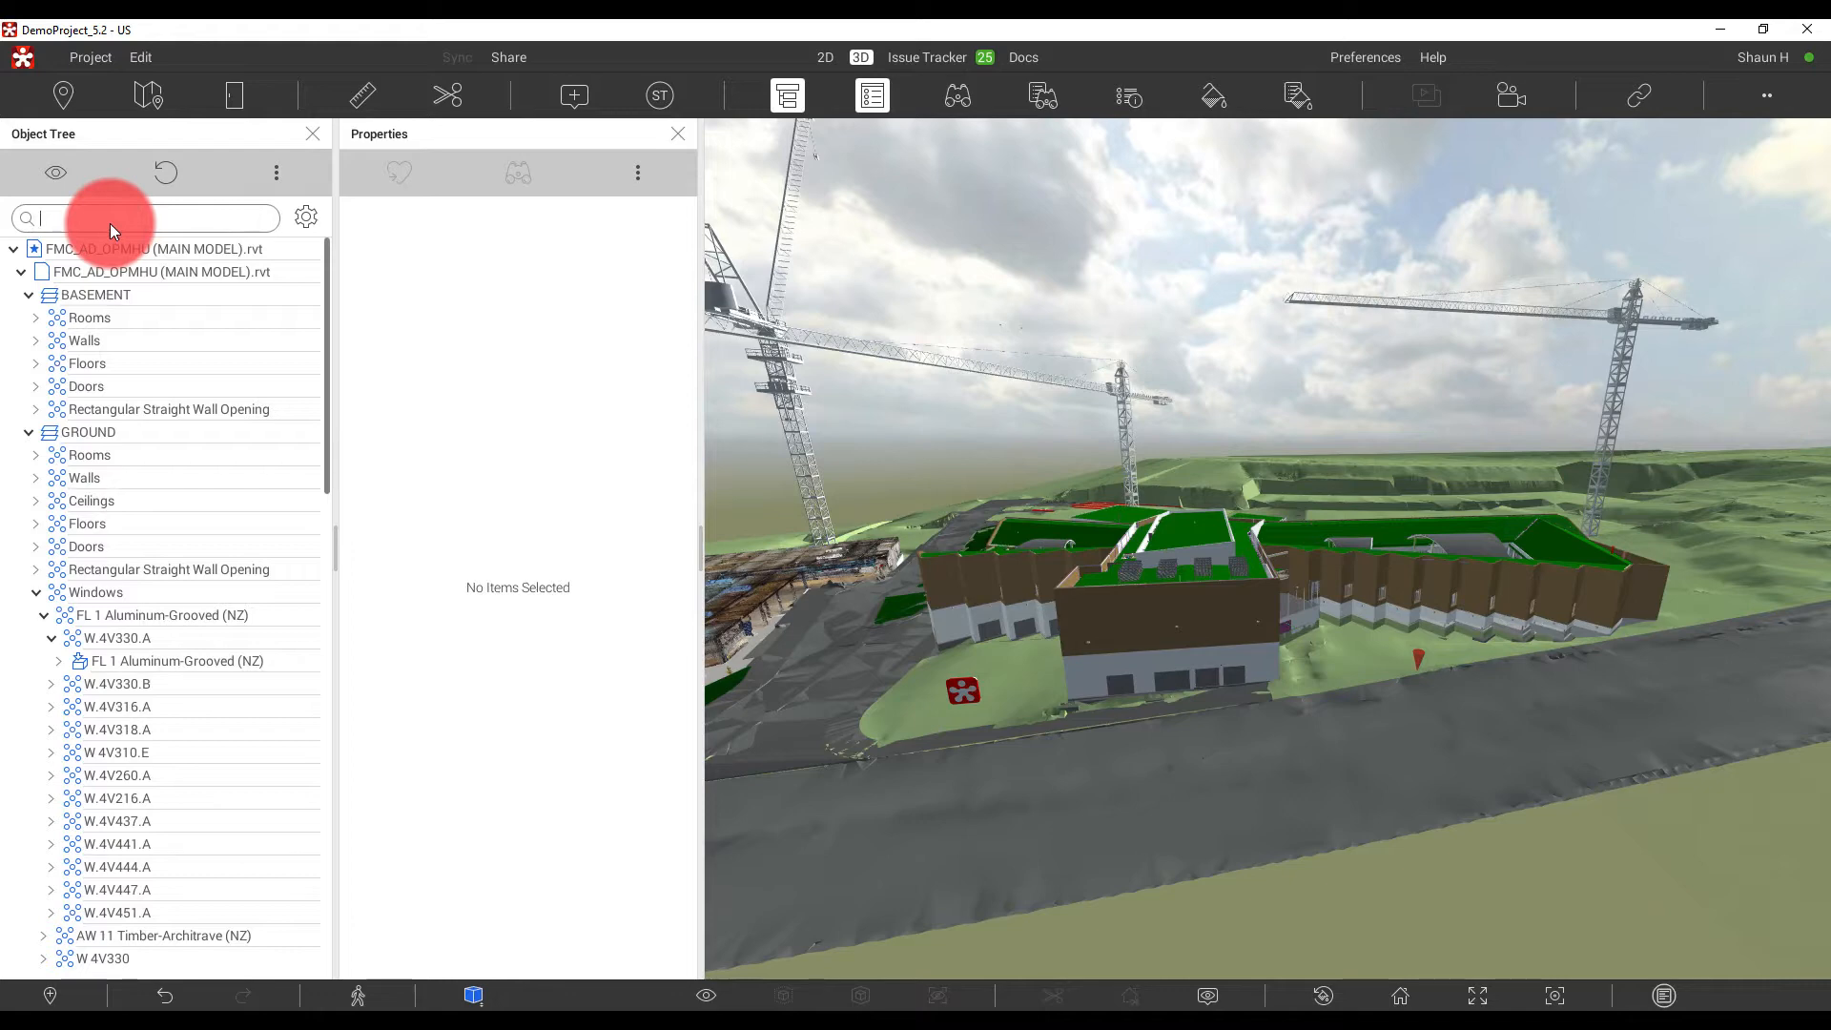
Search the object tree for "windows", isolate all matching objects in the model, and clear the selection.
type("windows")
key("Return")
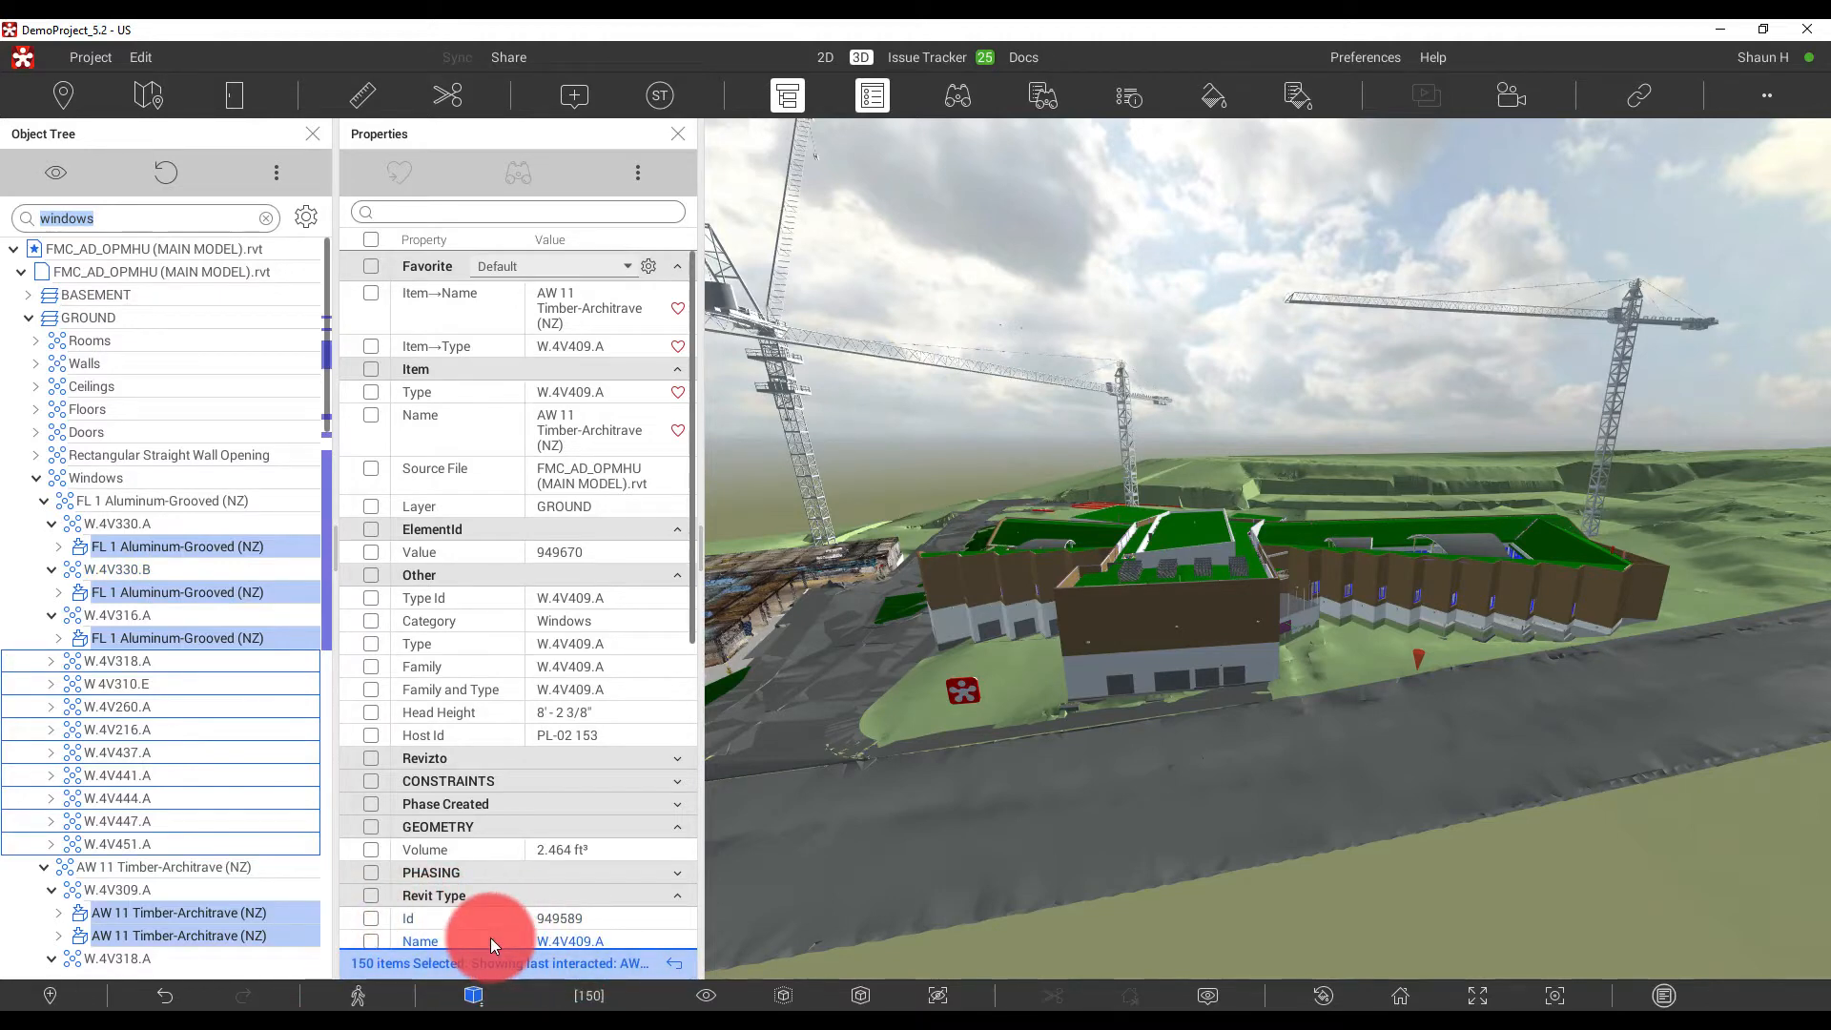
right_click(167, 545)
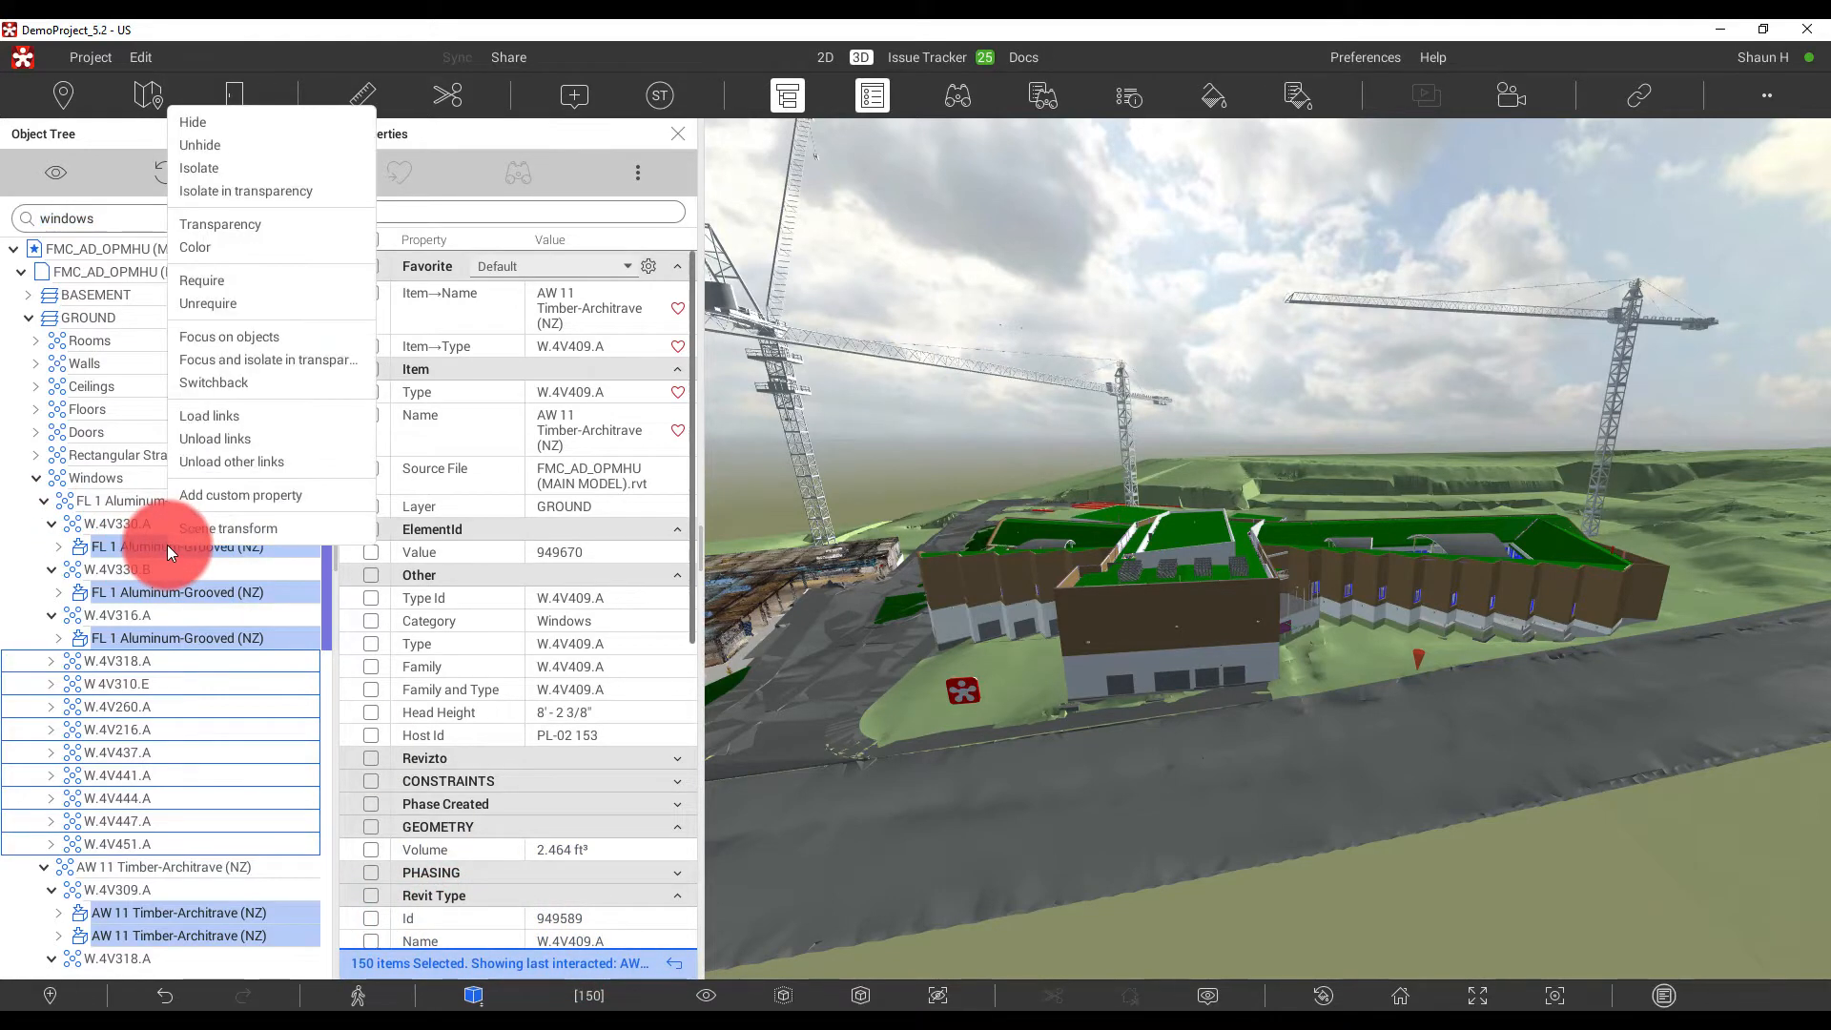
left_click(204, 168)
left_click(1503, 650)
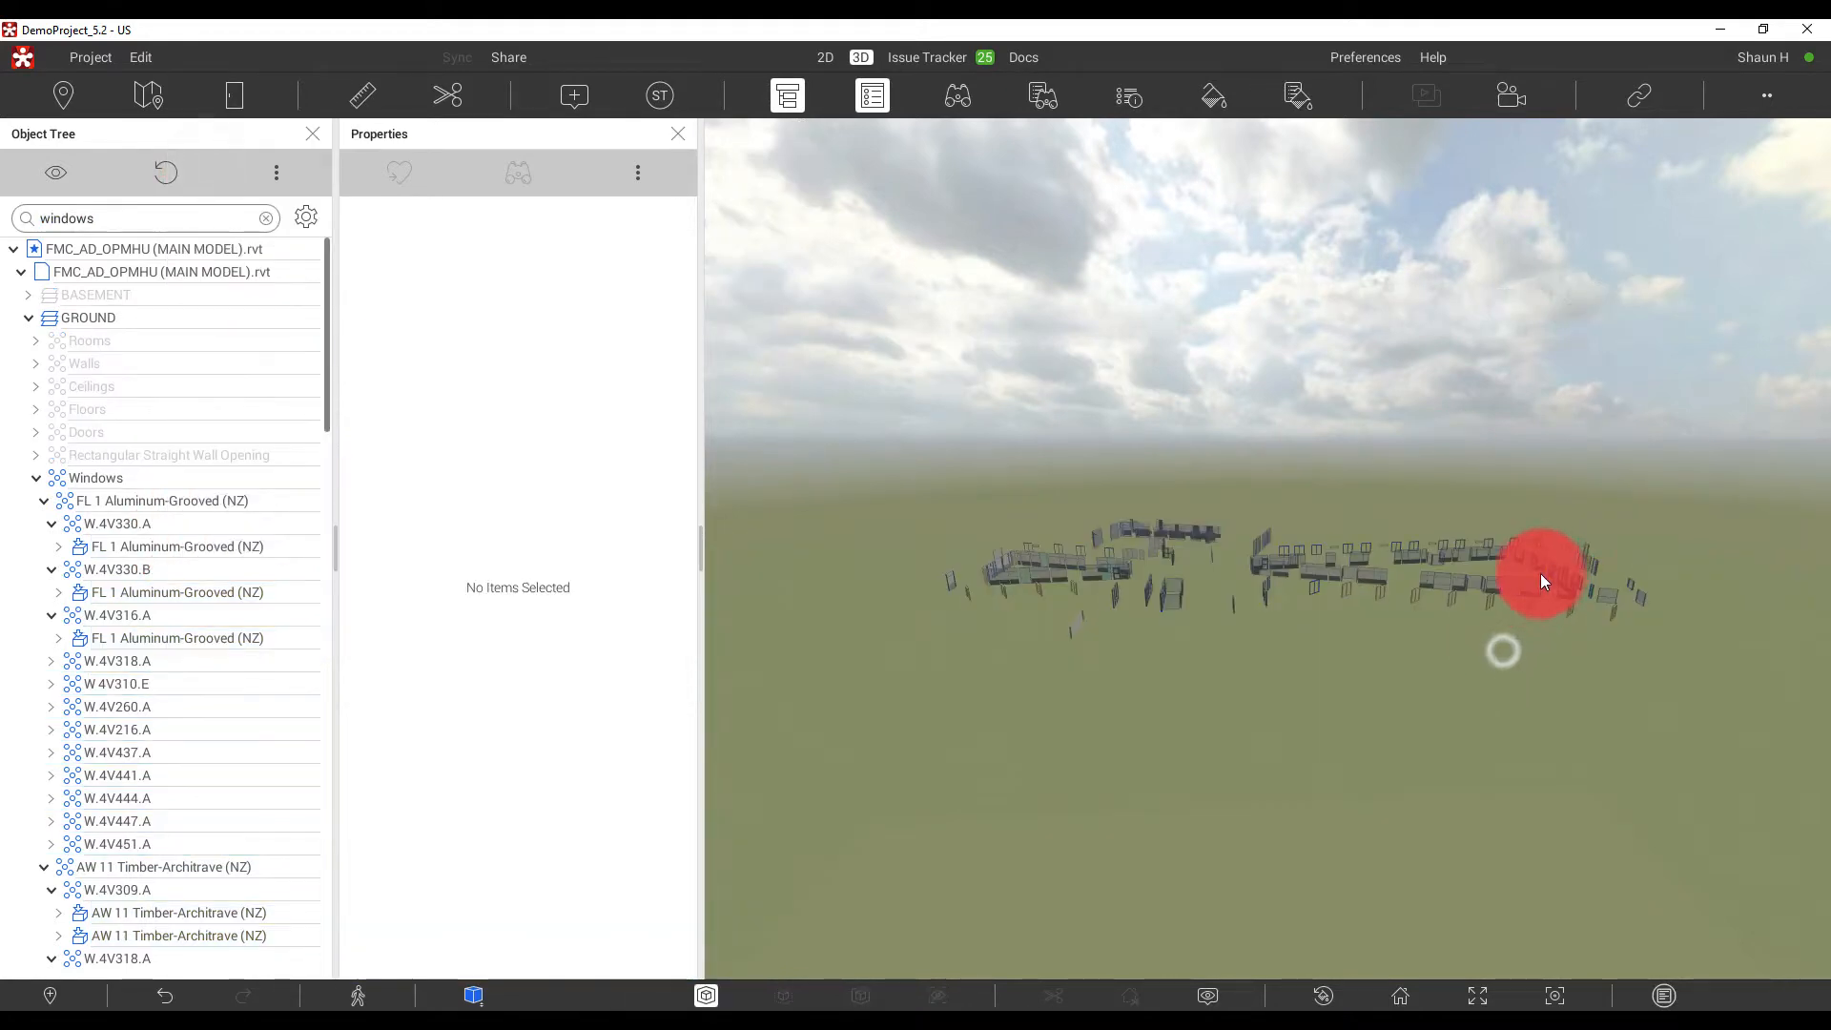
Select the AW 11 Timber-Architrave (NZ) window of type W.4V409.A among the isolated windows in the 3D model.
scroll(1545, 570, "up", 5)
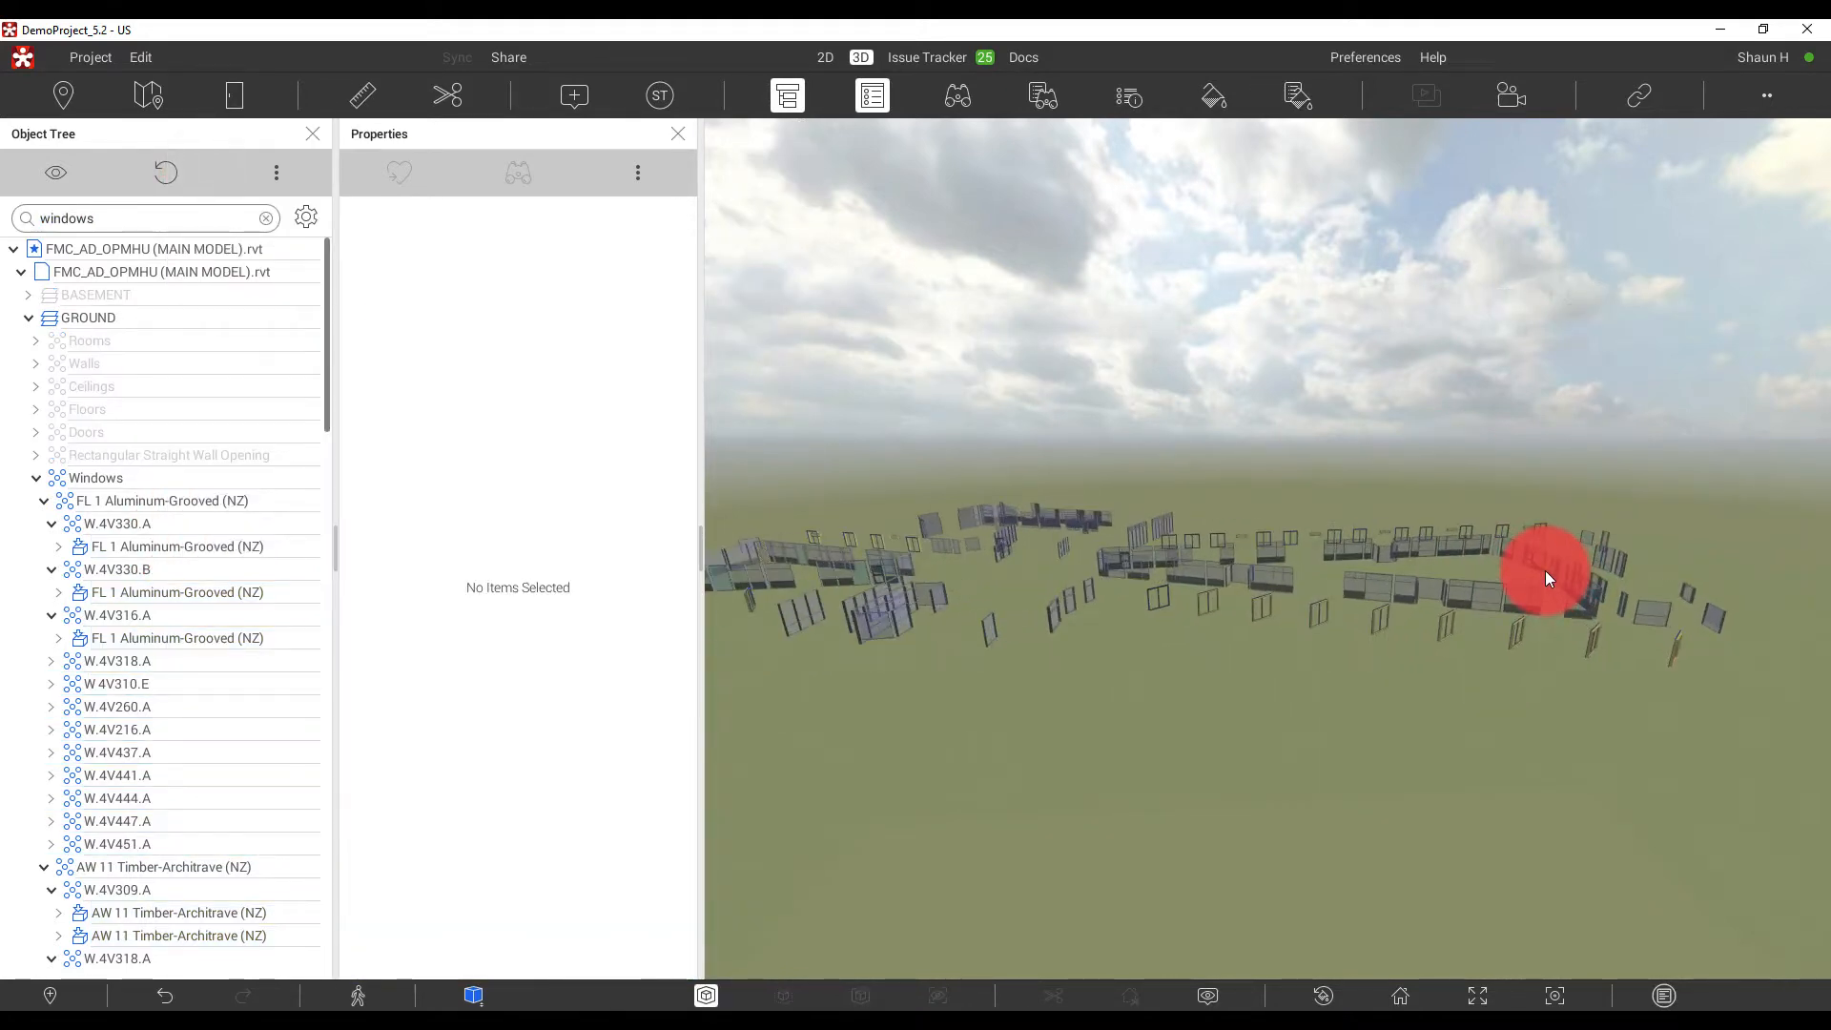
mouse_move(1545, 570)
left_mouse_down()
mouse_move(1124, 573)
mouse_move(1057, 593)
mouse_move(1209, 627)
left_mouse_up()
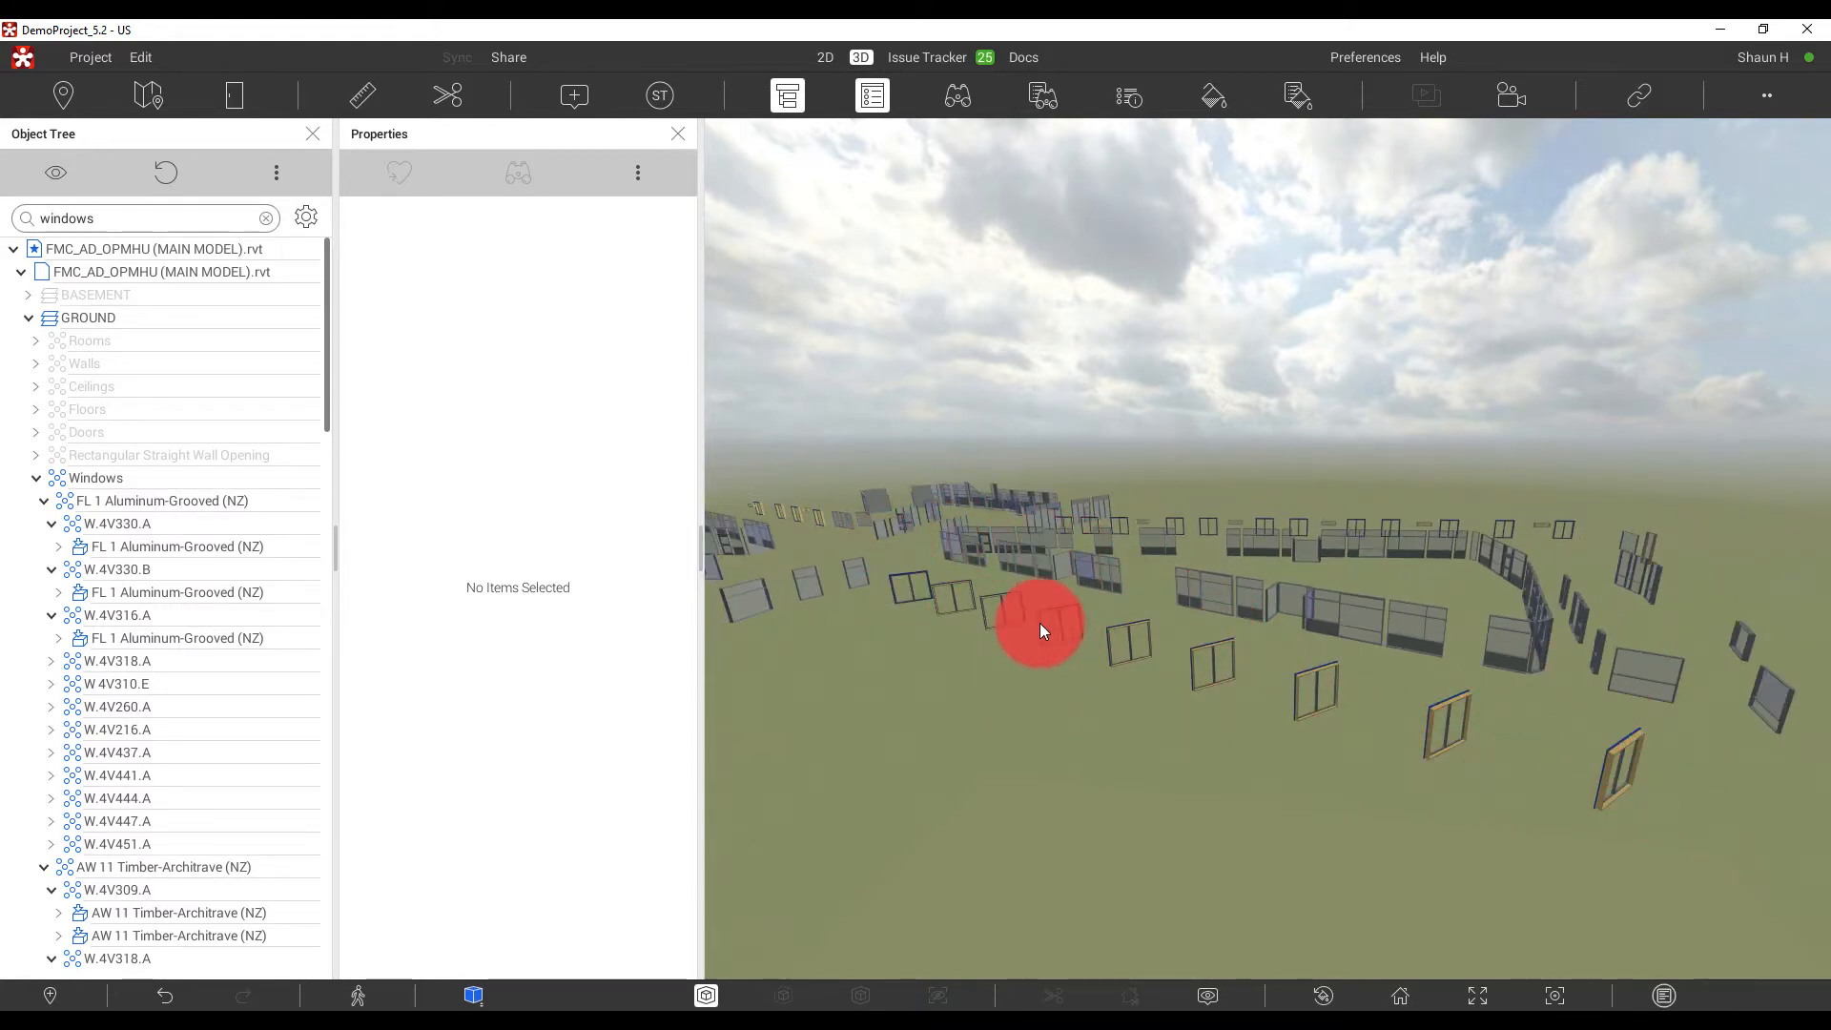
mouse_move(1039, 623)
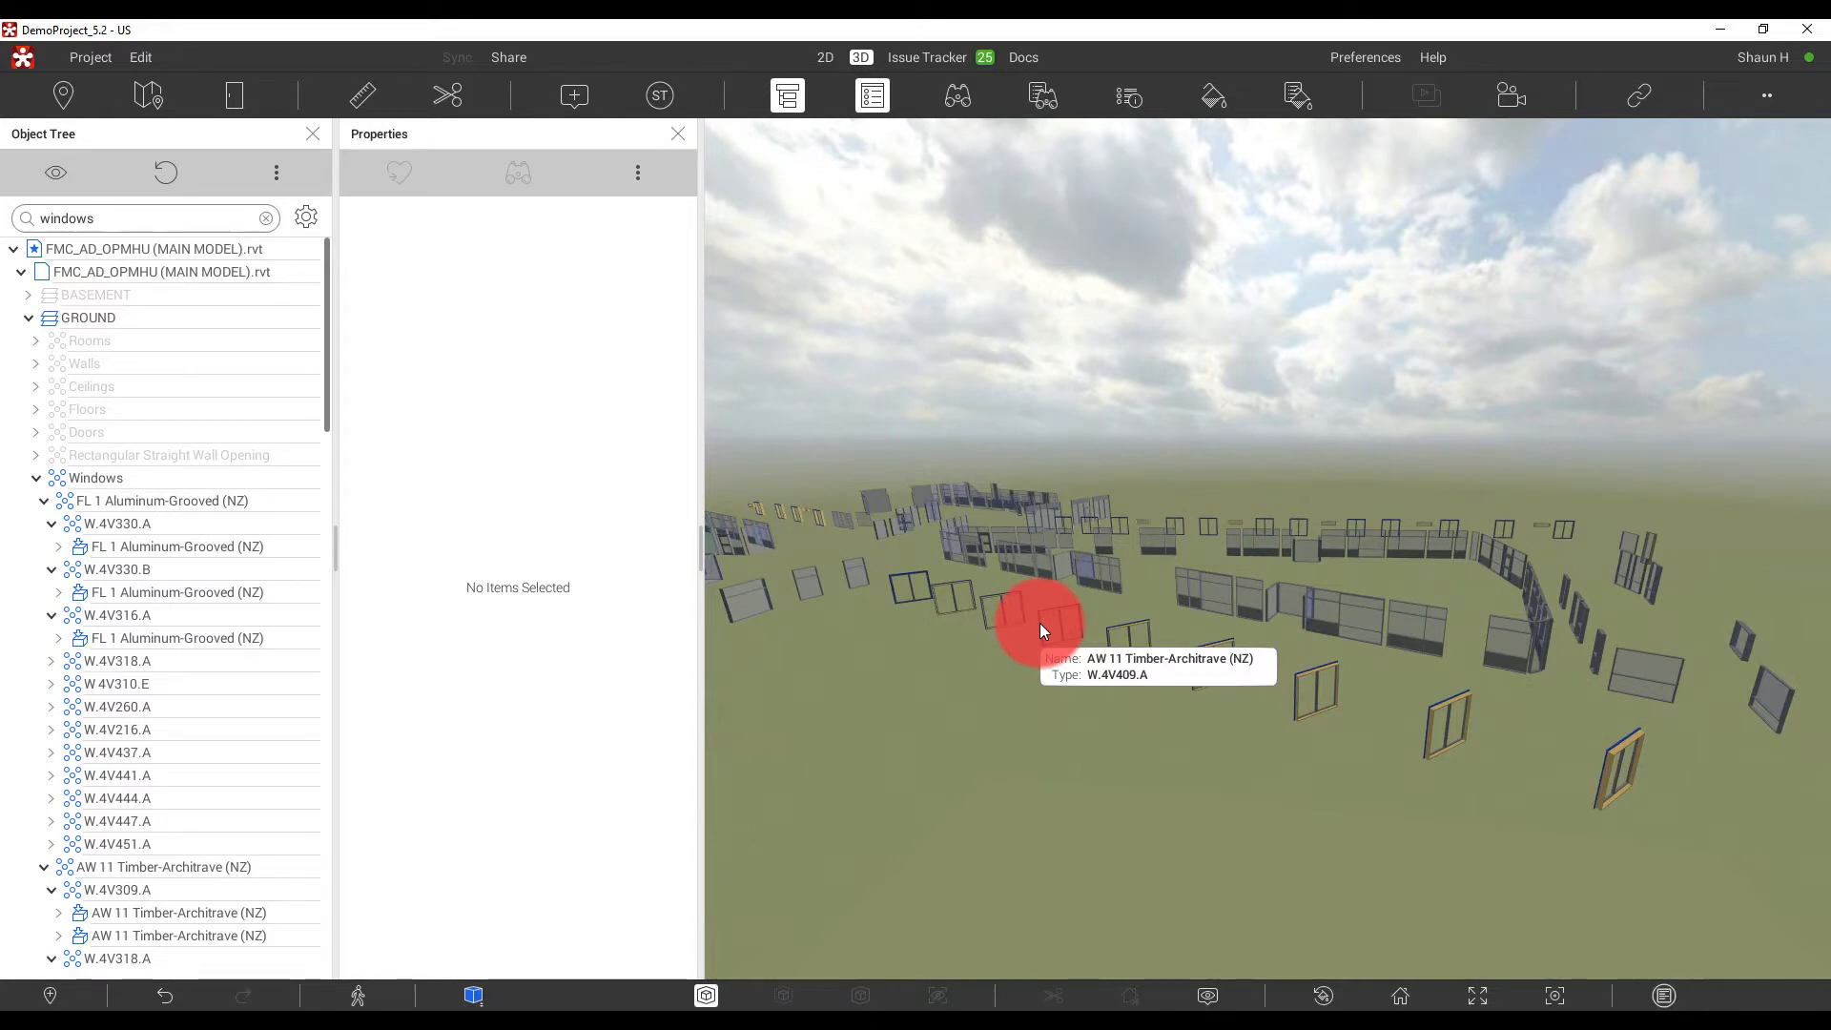
left_click(1061, 608)
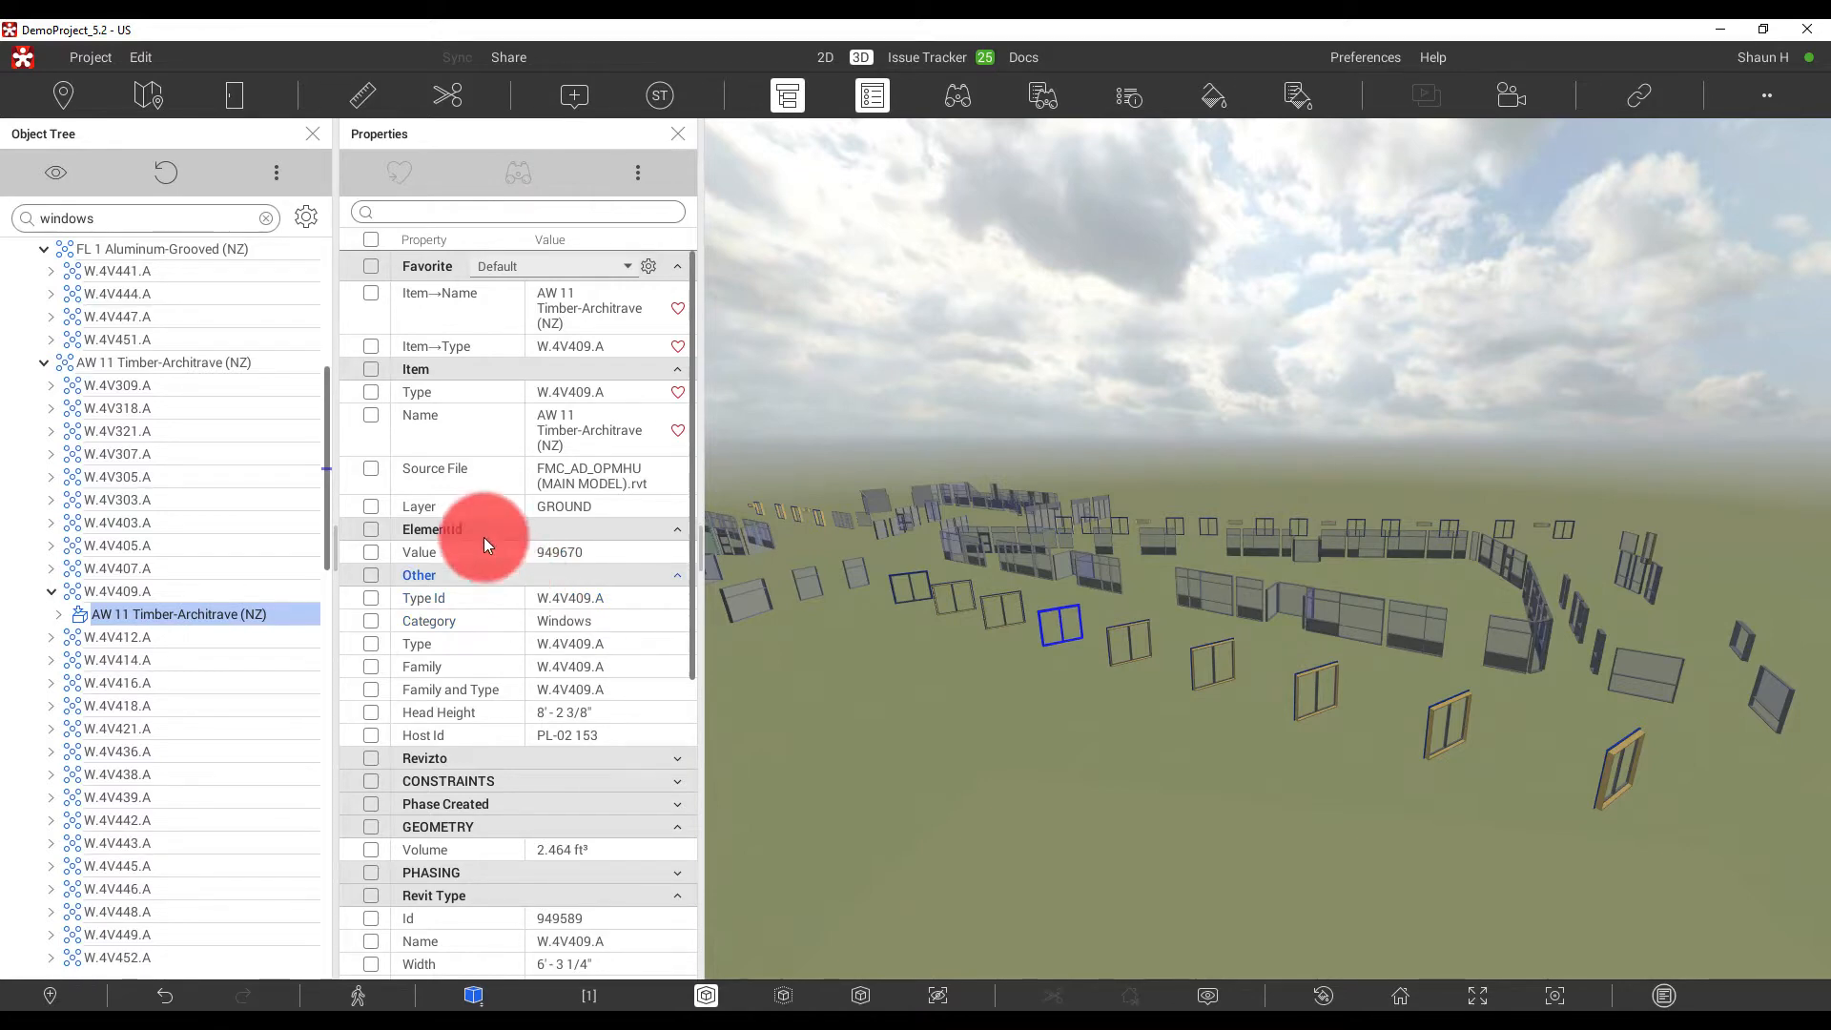
Review the favorite property sets available for the selected window, leaving Default in use.
left_click(627, 268)
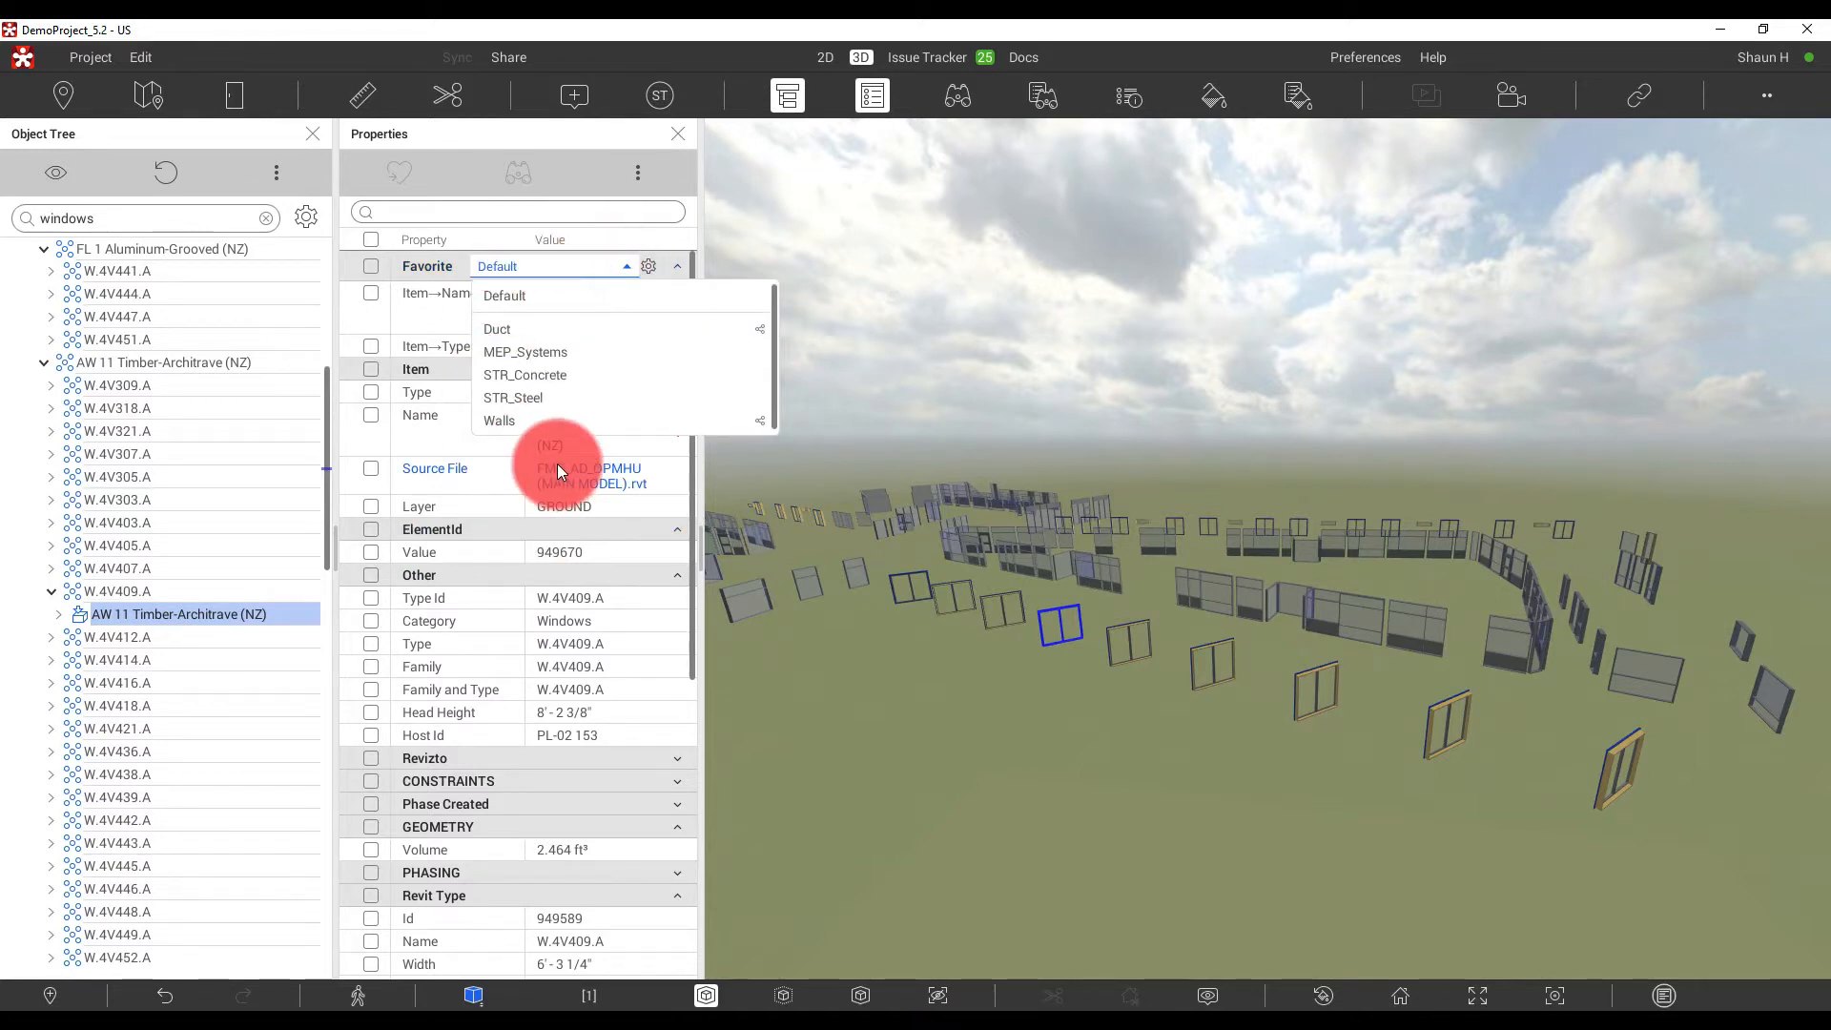
left_click(618, 267)
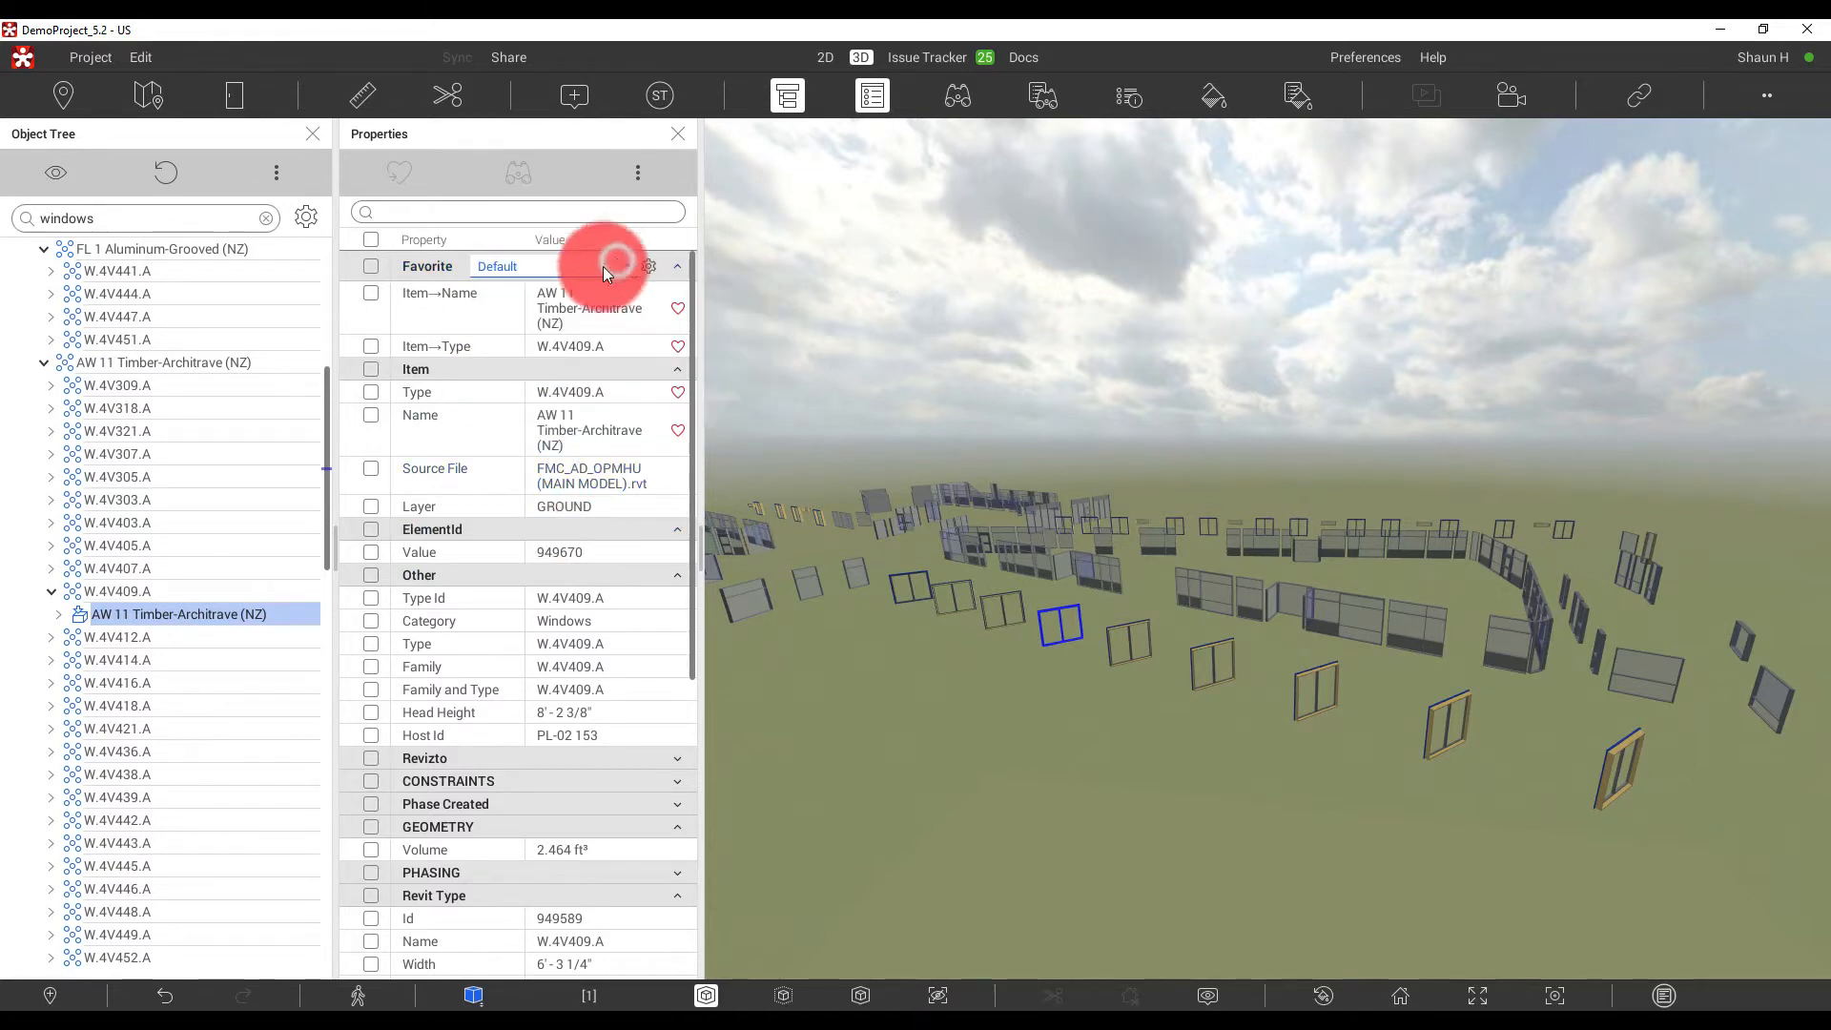
left_click(530, 402)
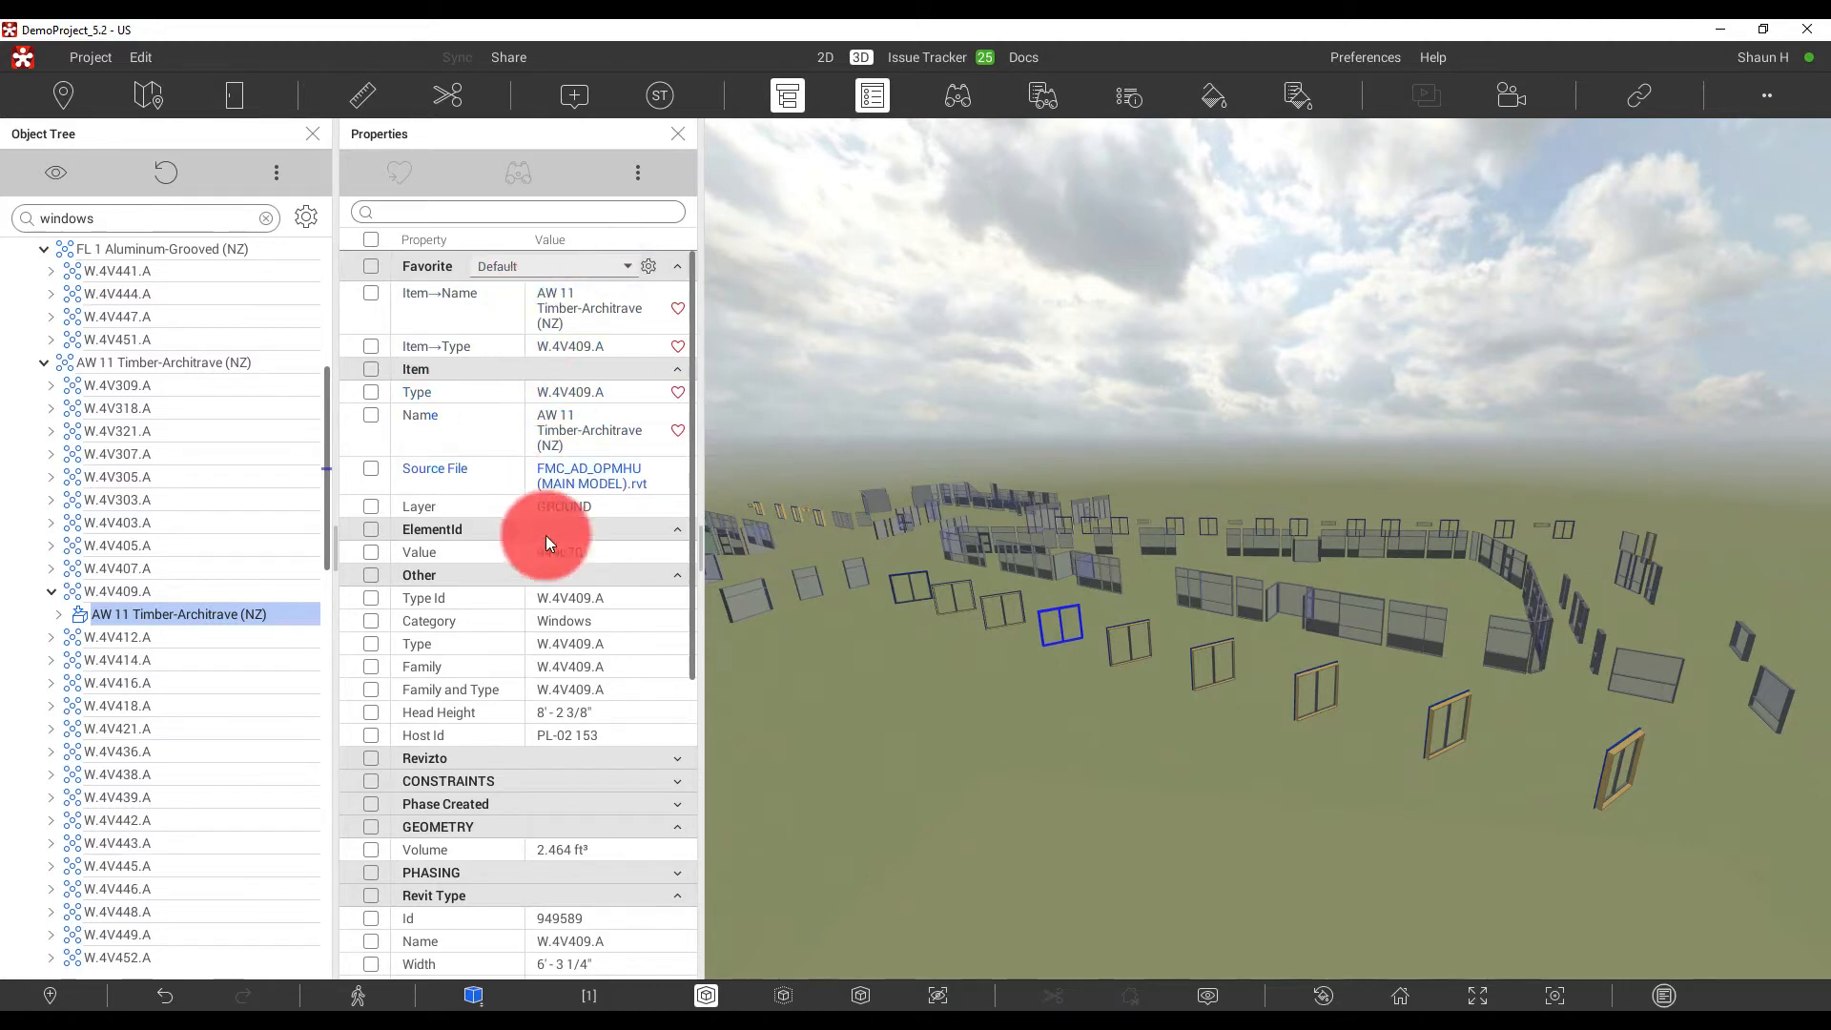
left_click(565, 736)
left_click(546, 279)
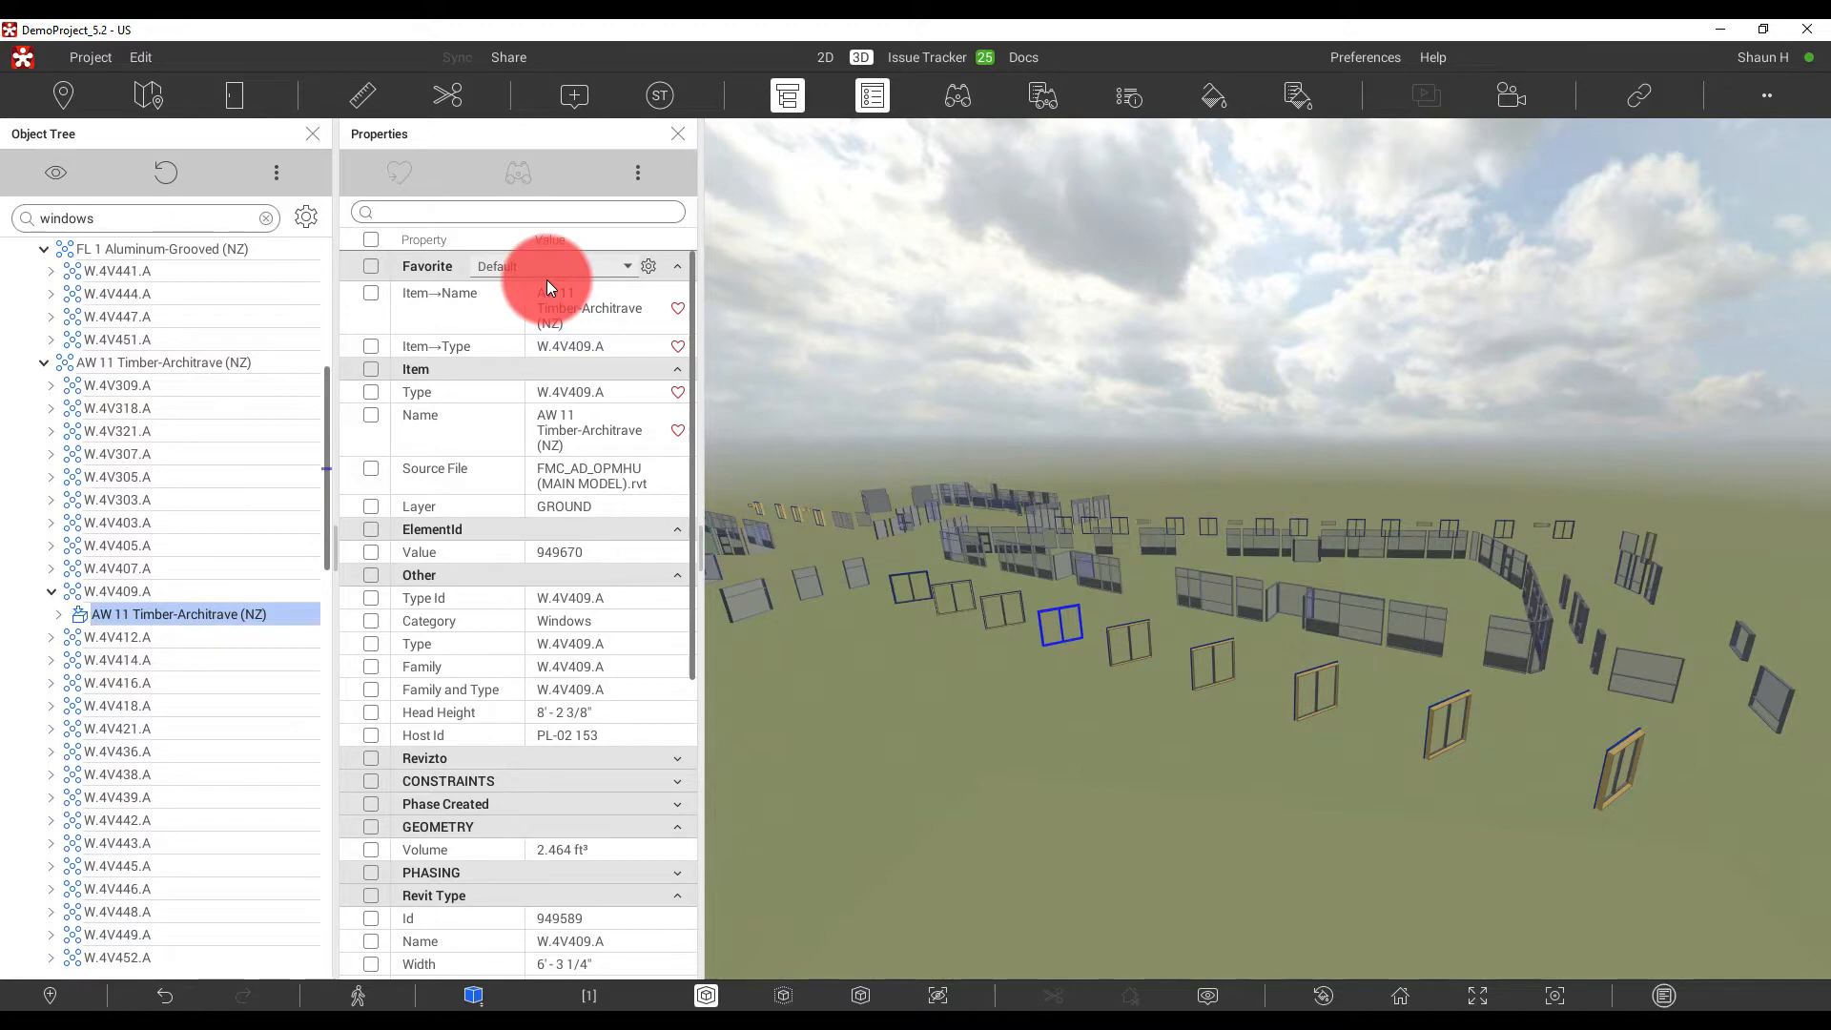
left_click(551, 300)
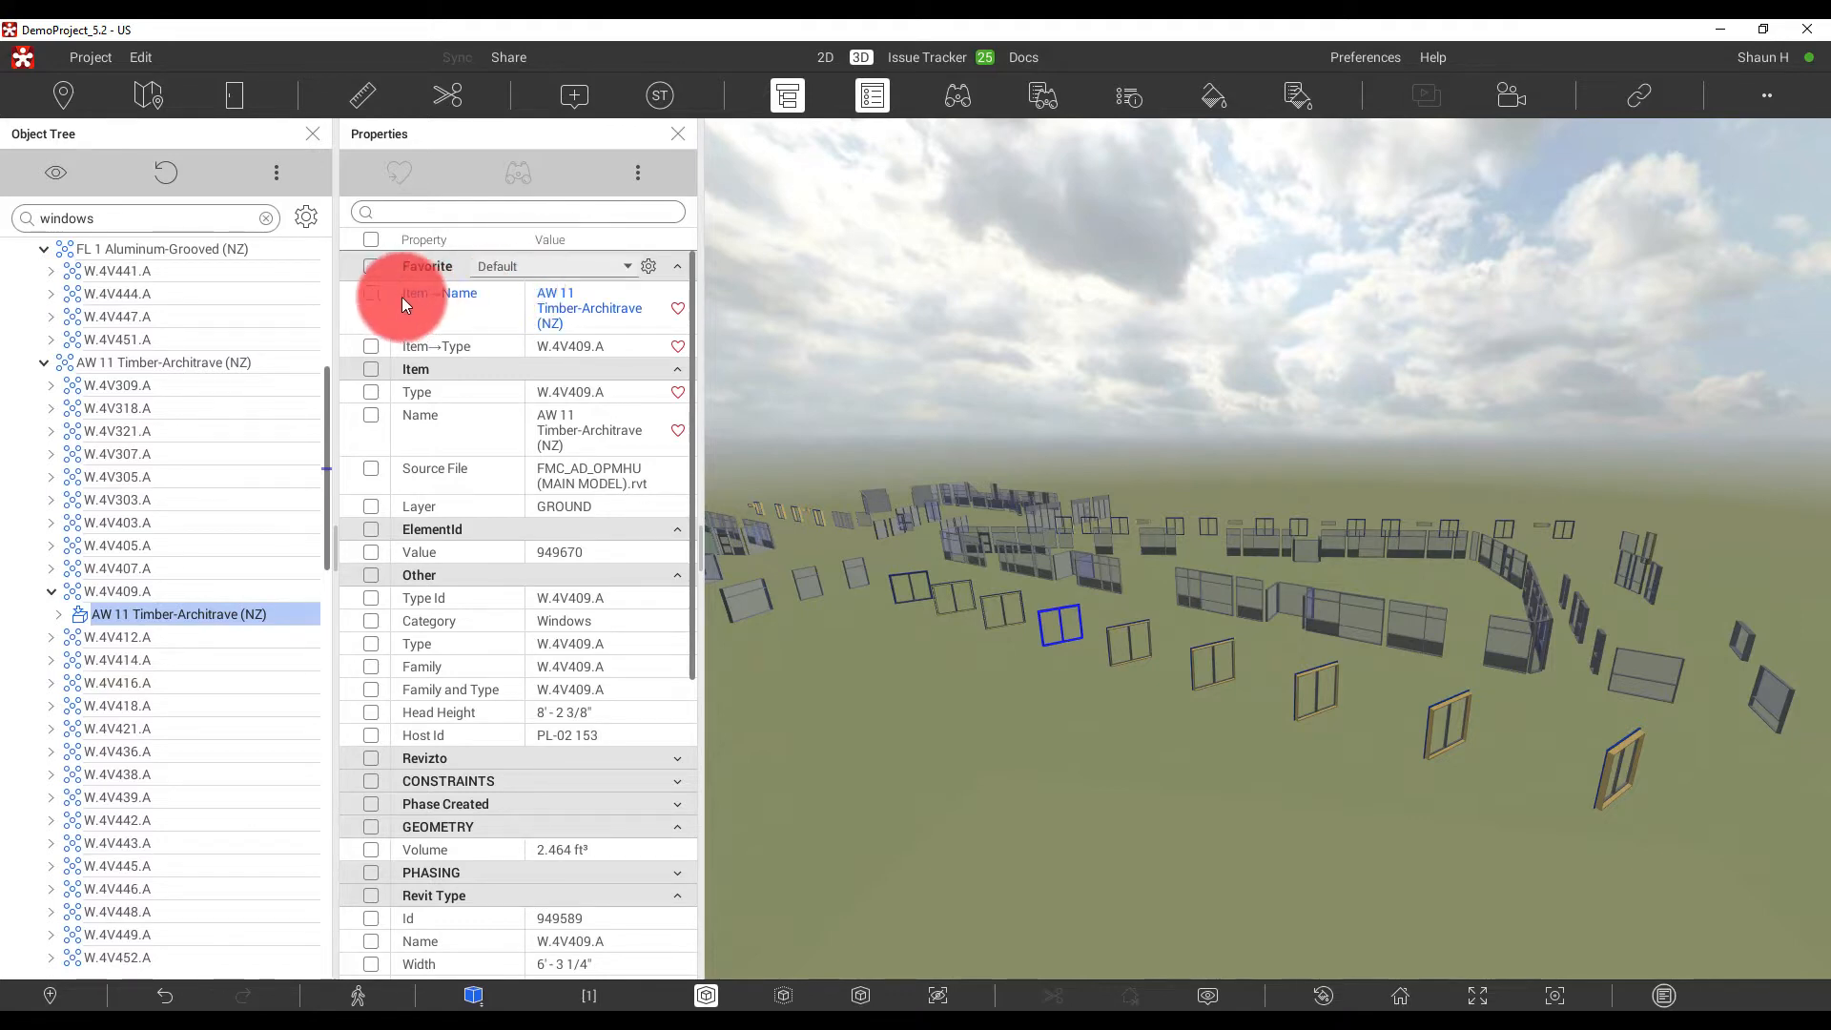
Mark the window's Item→Name favorite property and look over the rest of its properties.
left_click(370, 293)
left_click(461, 301)
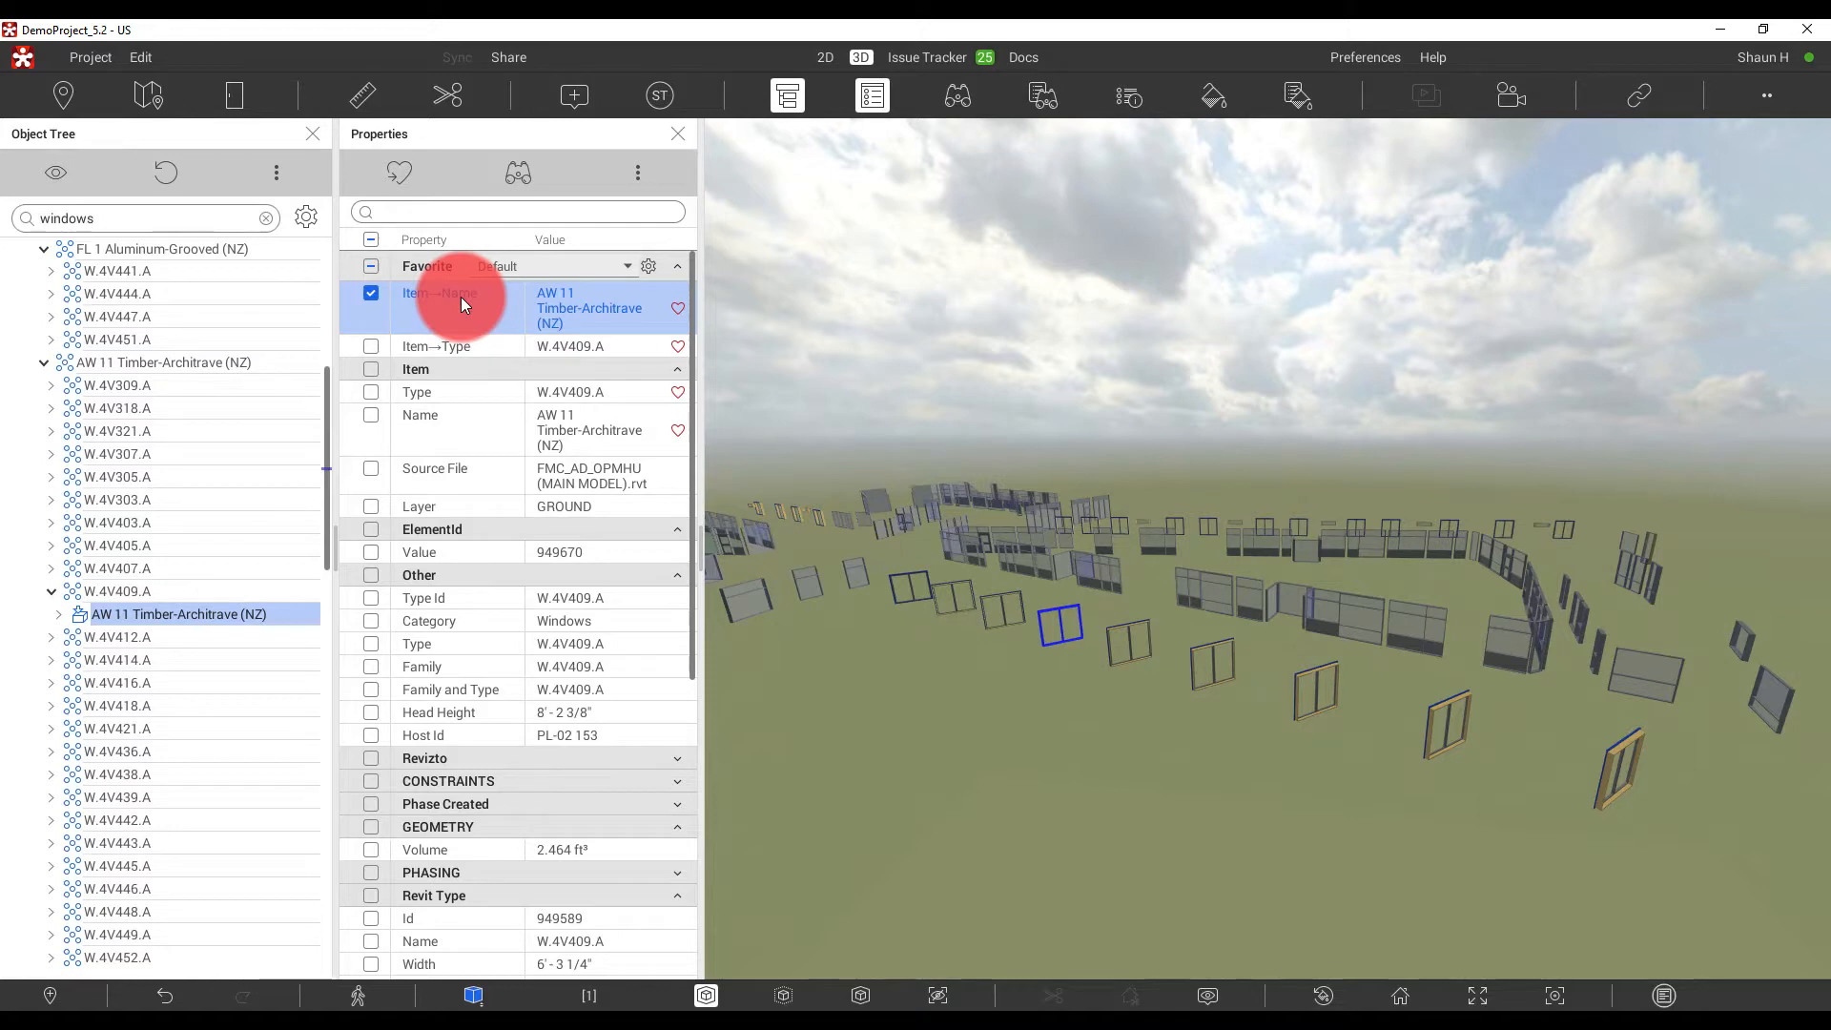
left_click(1055, 679)
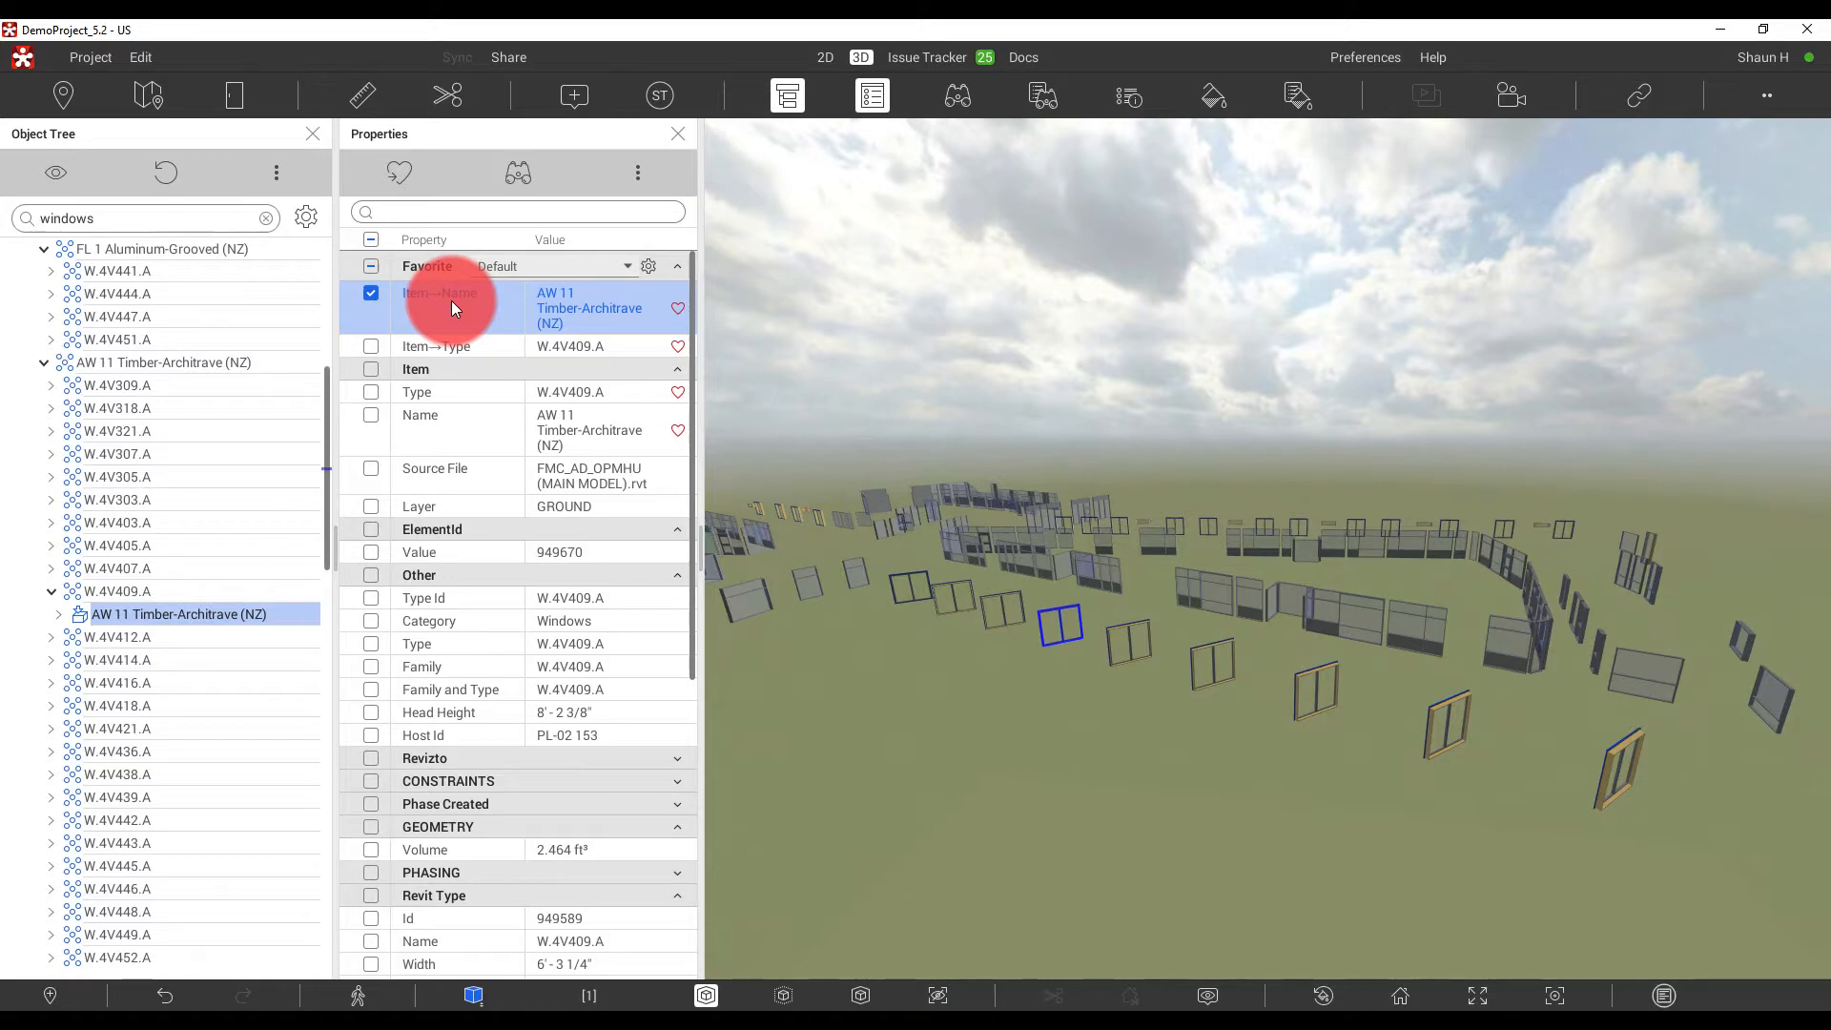
scroll(553, 639, "down", 3)
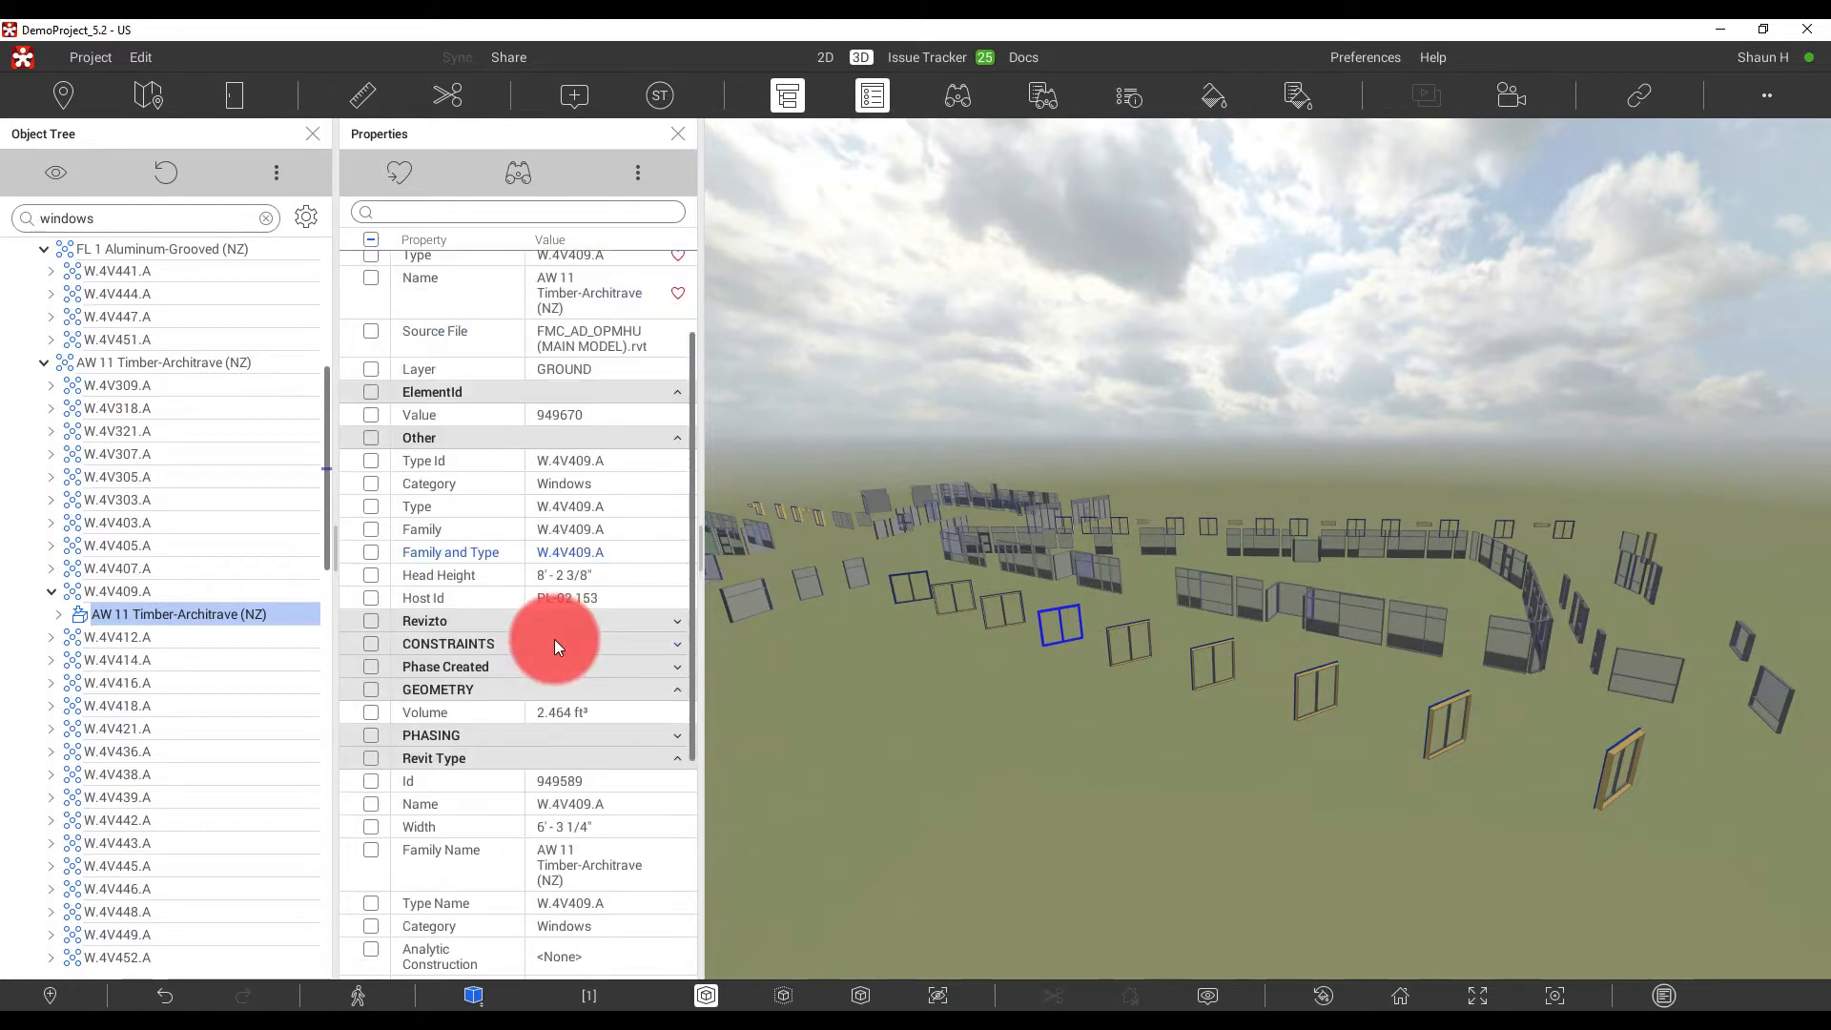
scroll(553, 639, "down", 7)
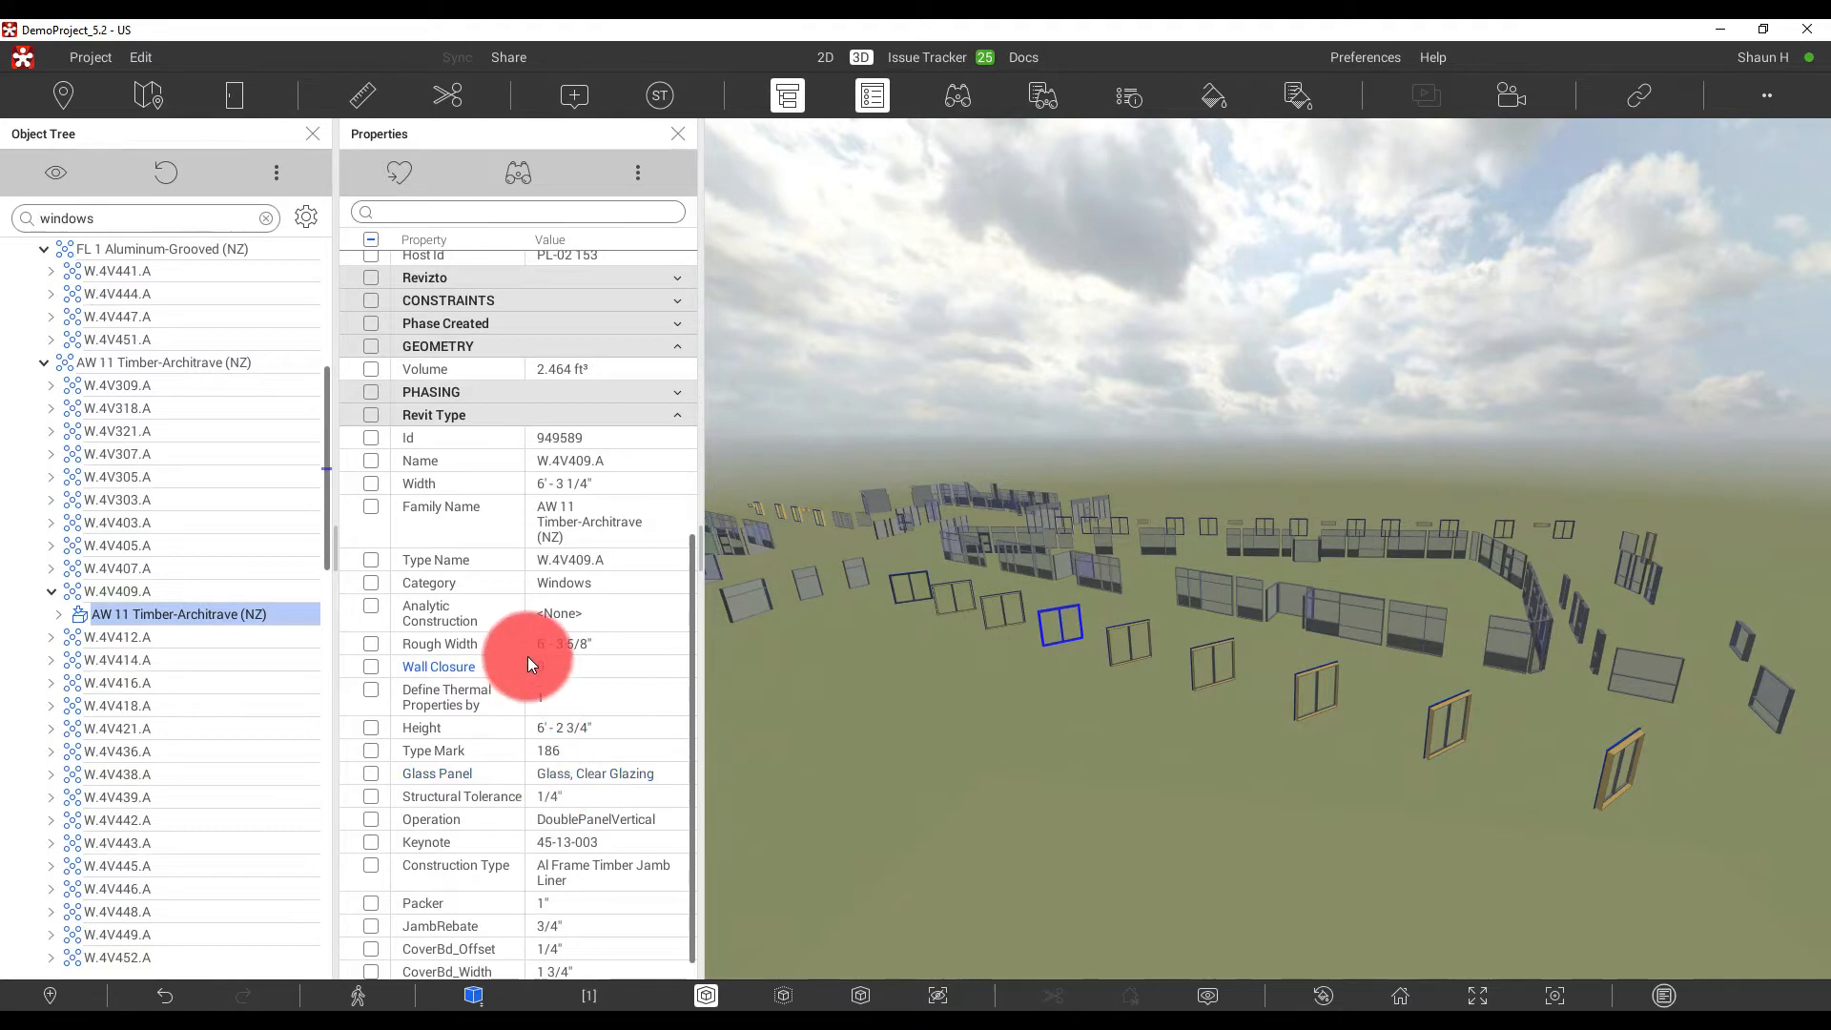
left_click(553, 610)
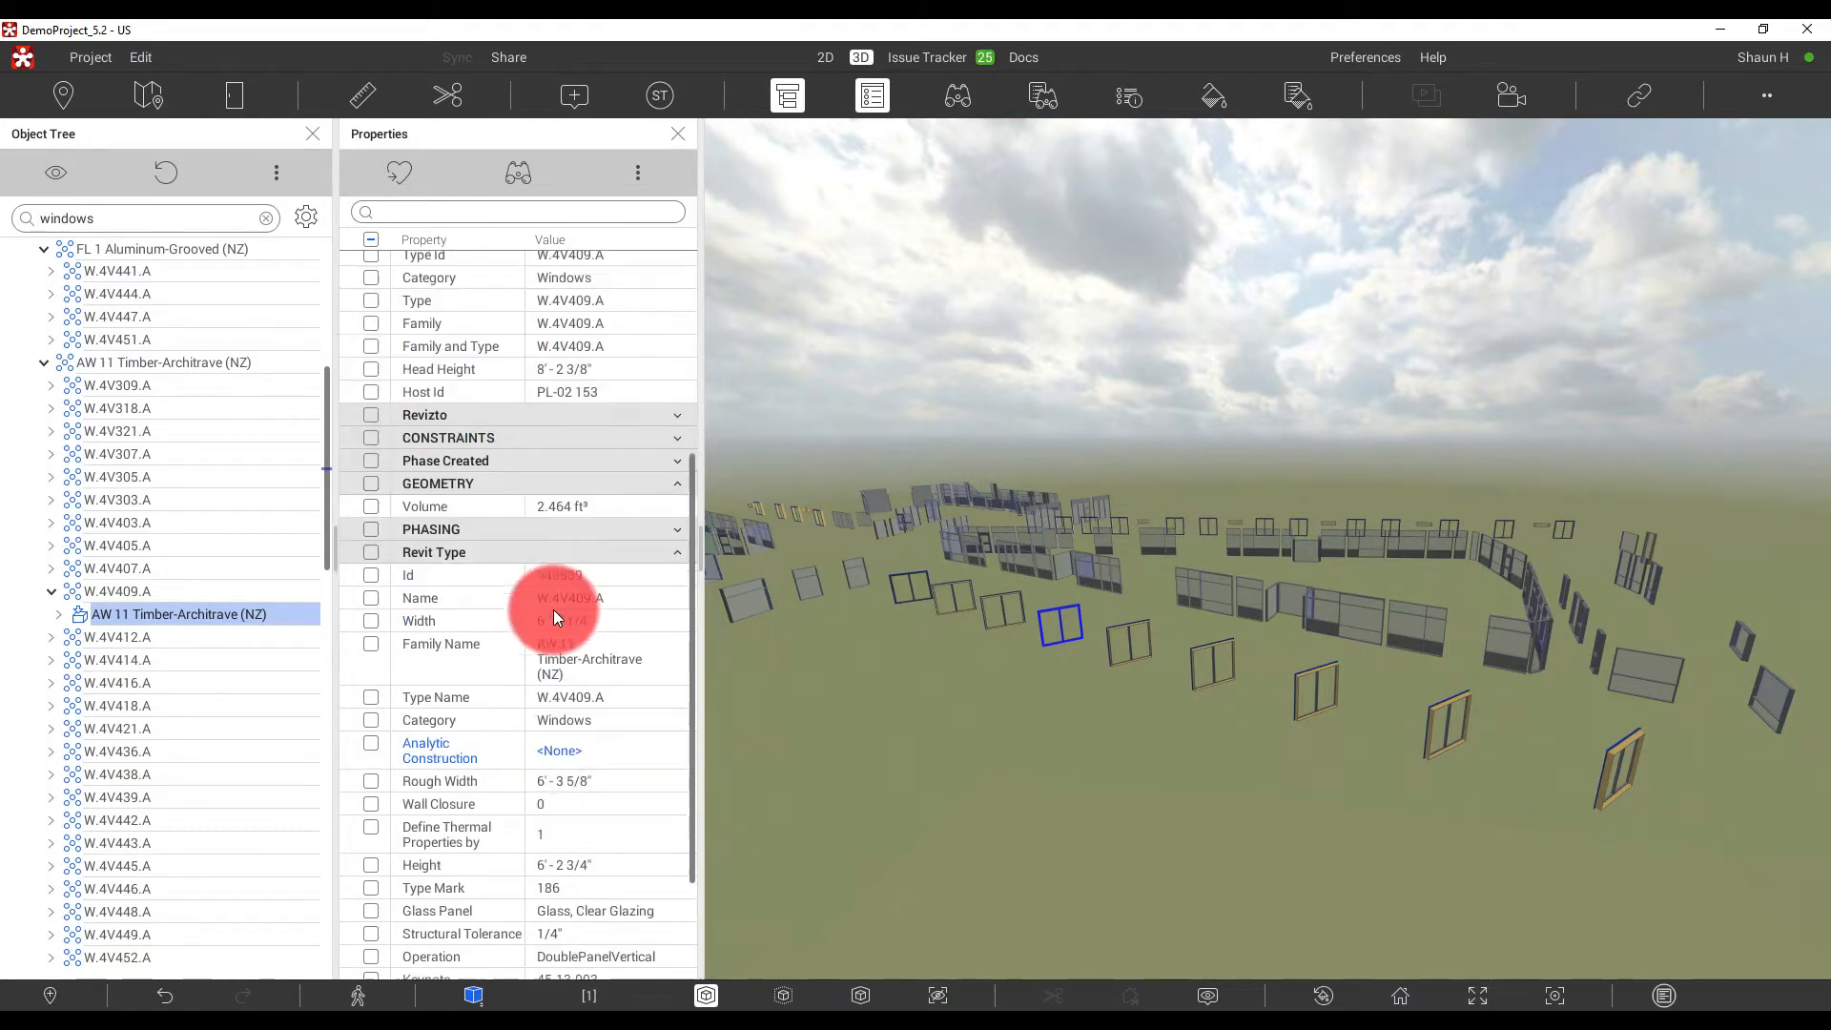
Create a new object search from the marked Item→Name property and find all matching windows.
left_click(515, 174)
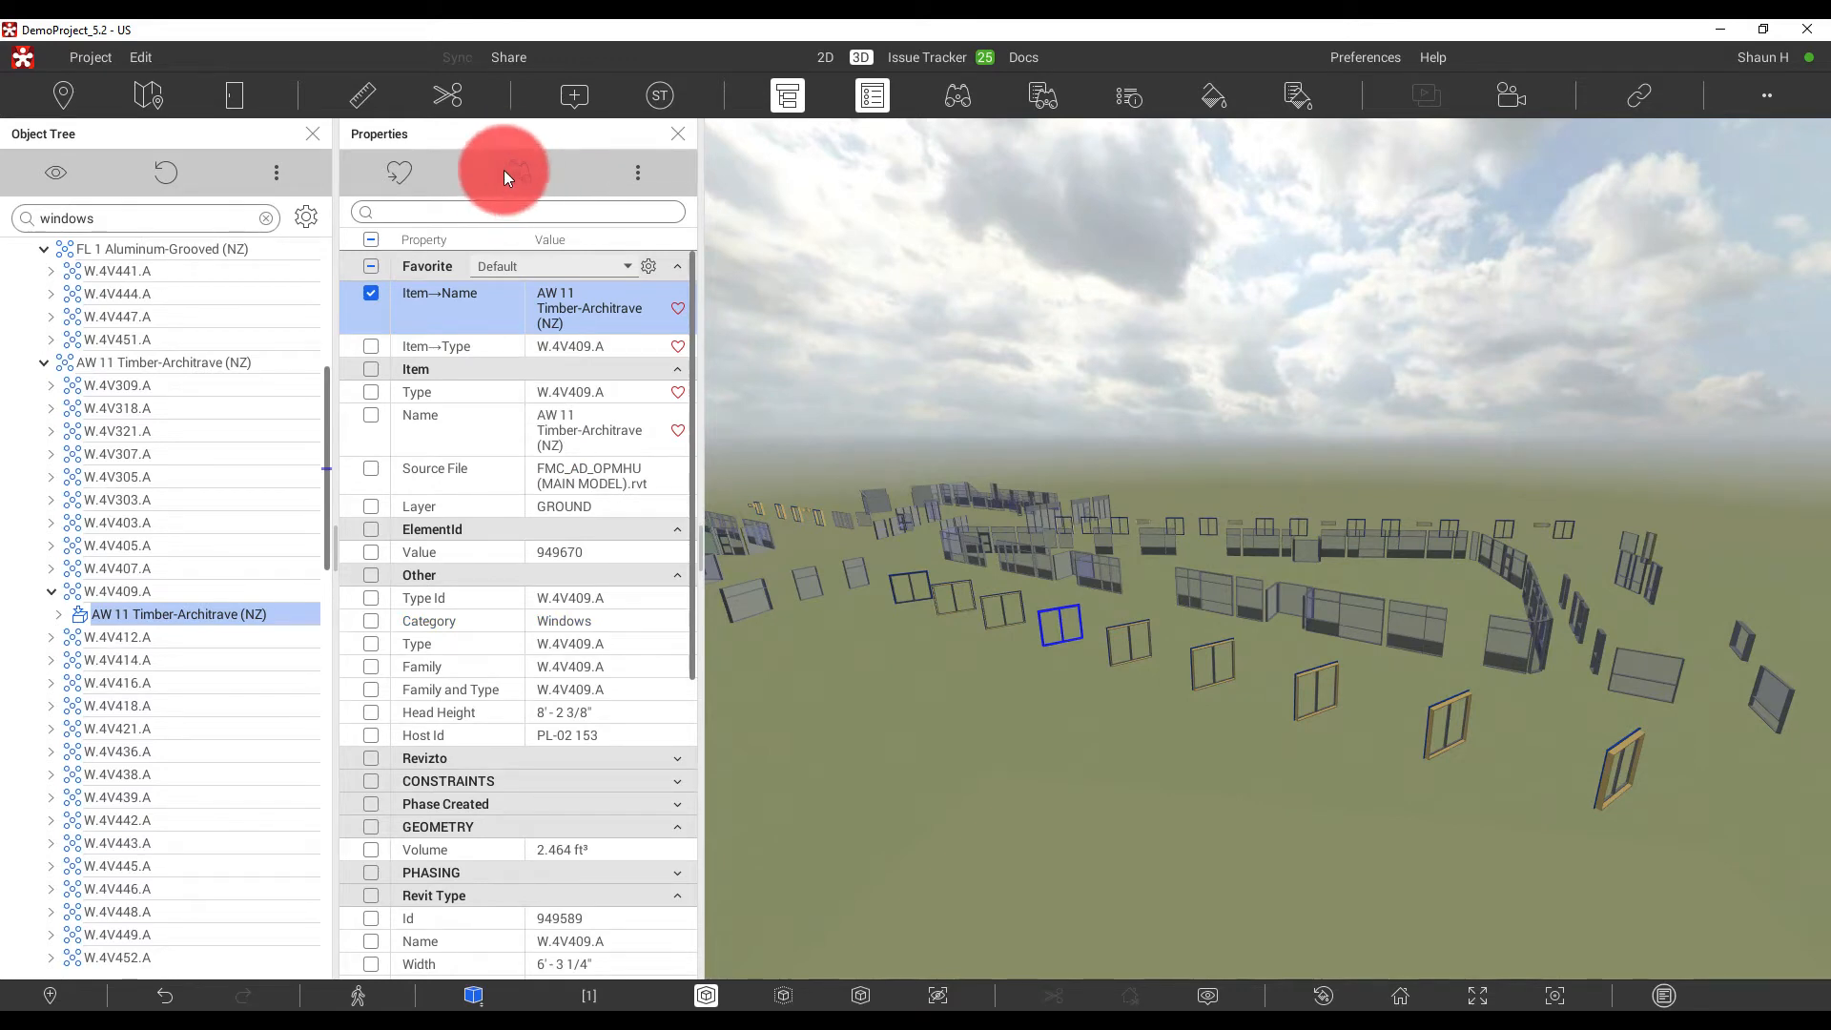
left_click(513, 169)
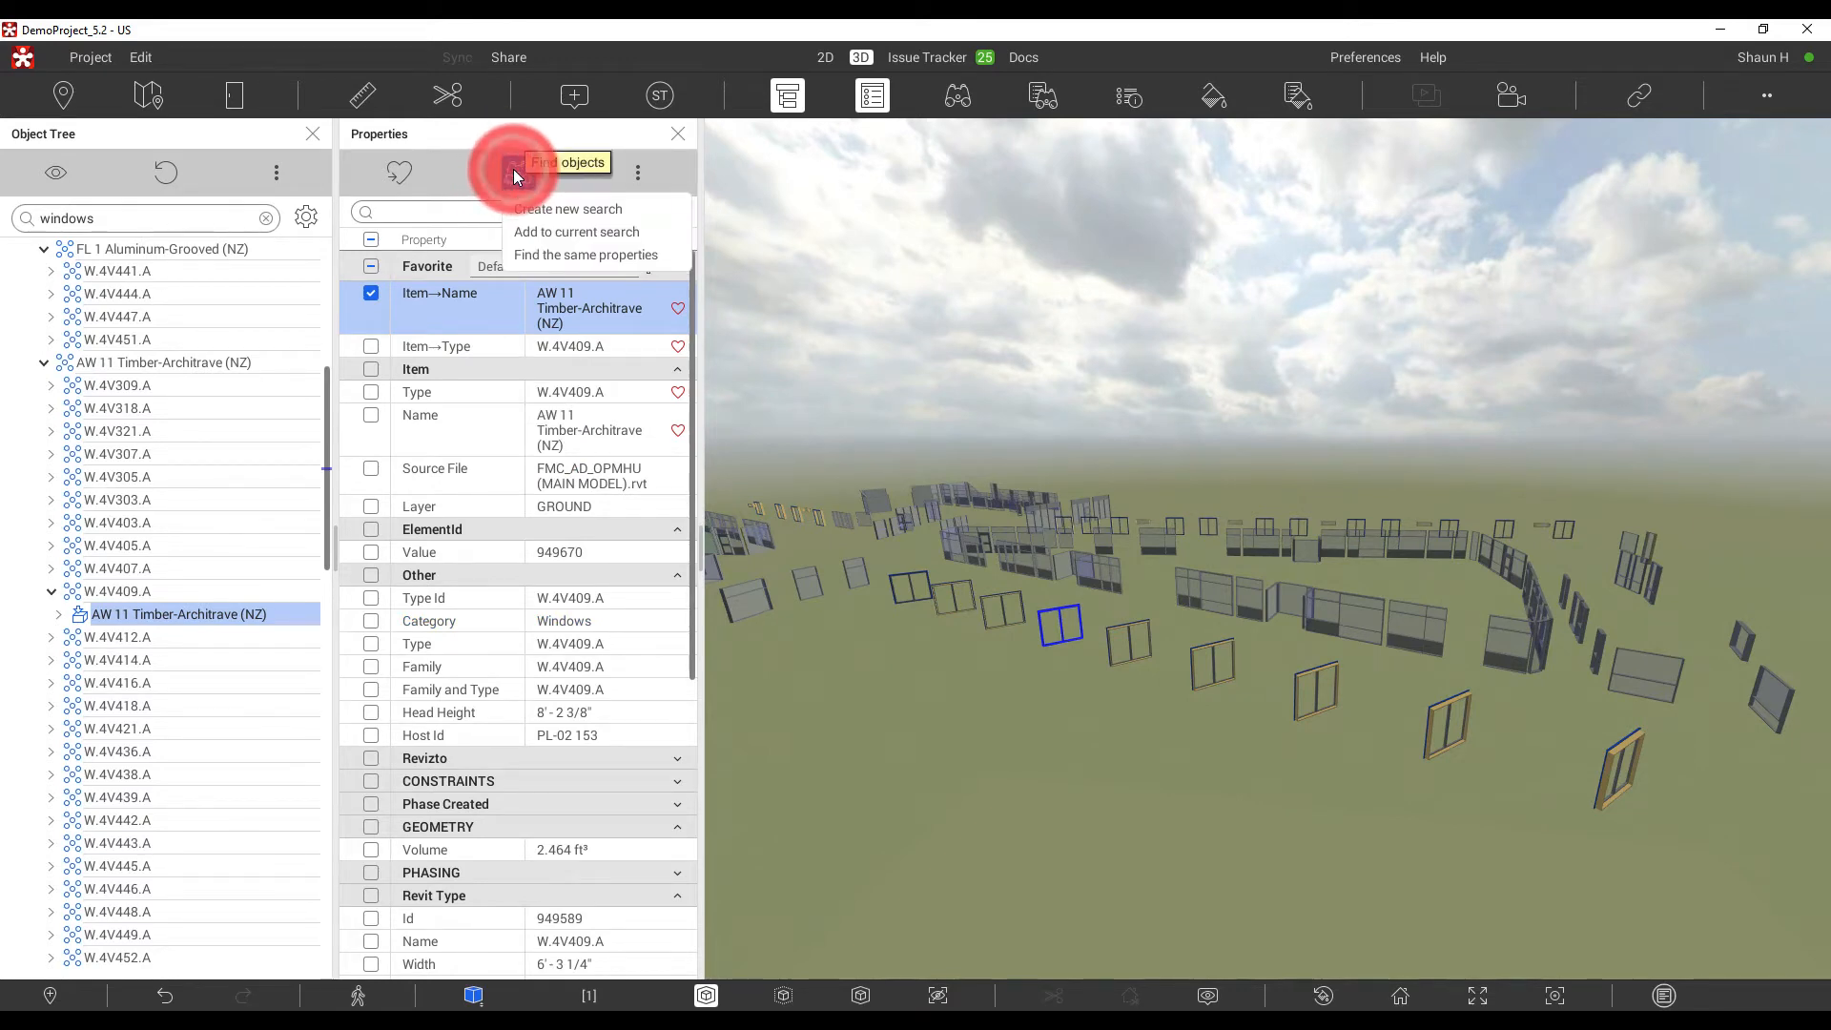
left_click(553, 212)
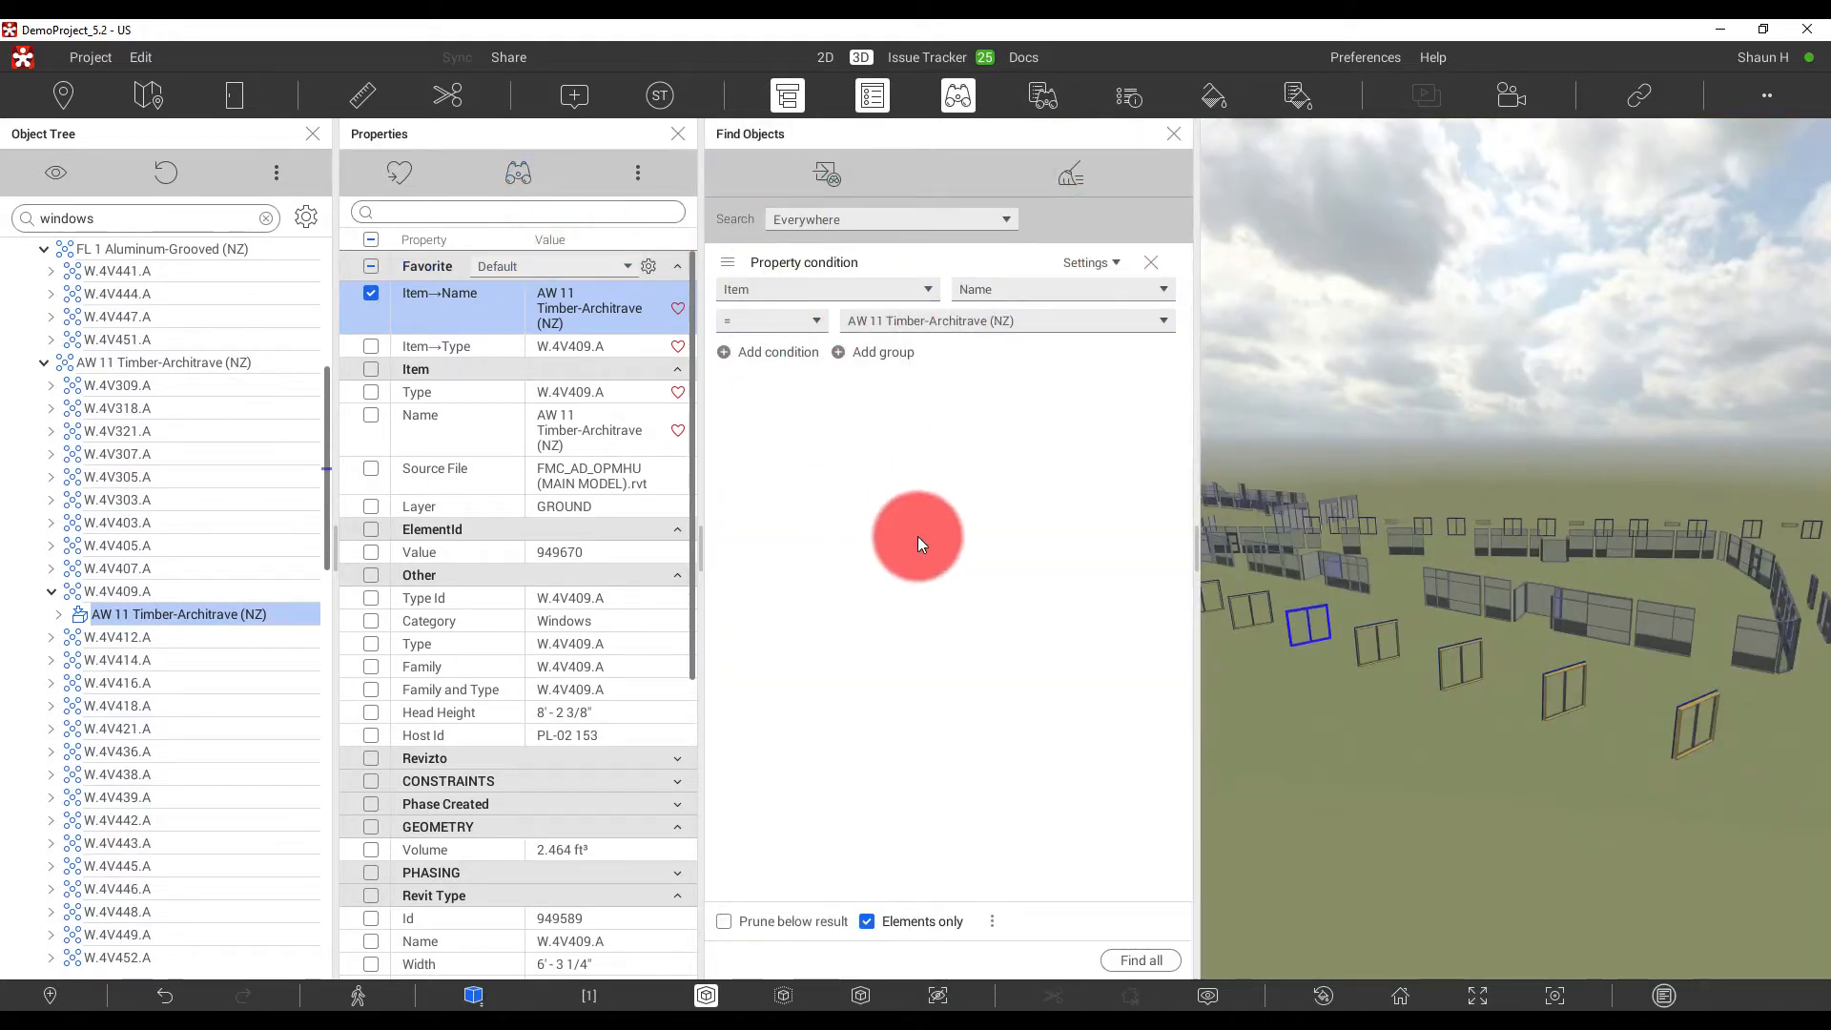
left_click(1135, 960)
left_click_drag(1512, 765, 1398, 624)
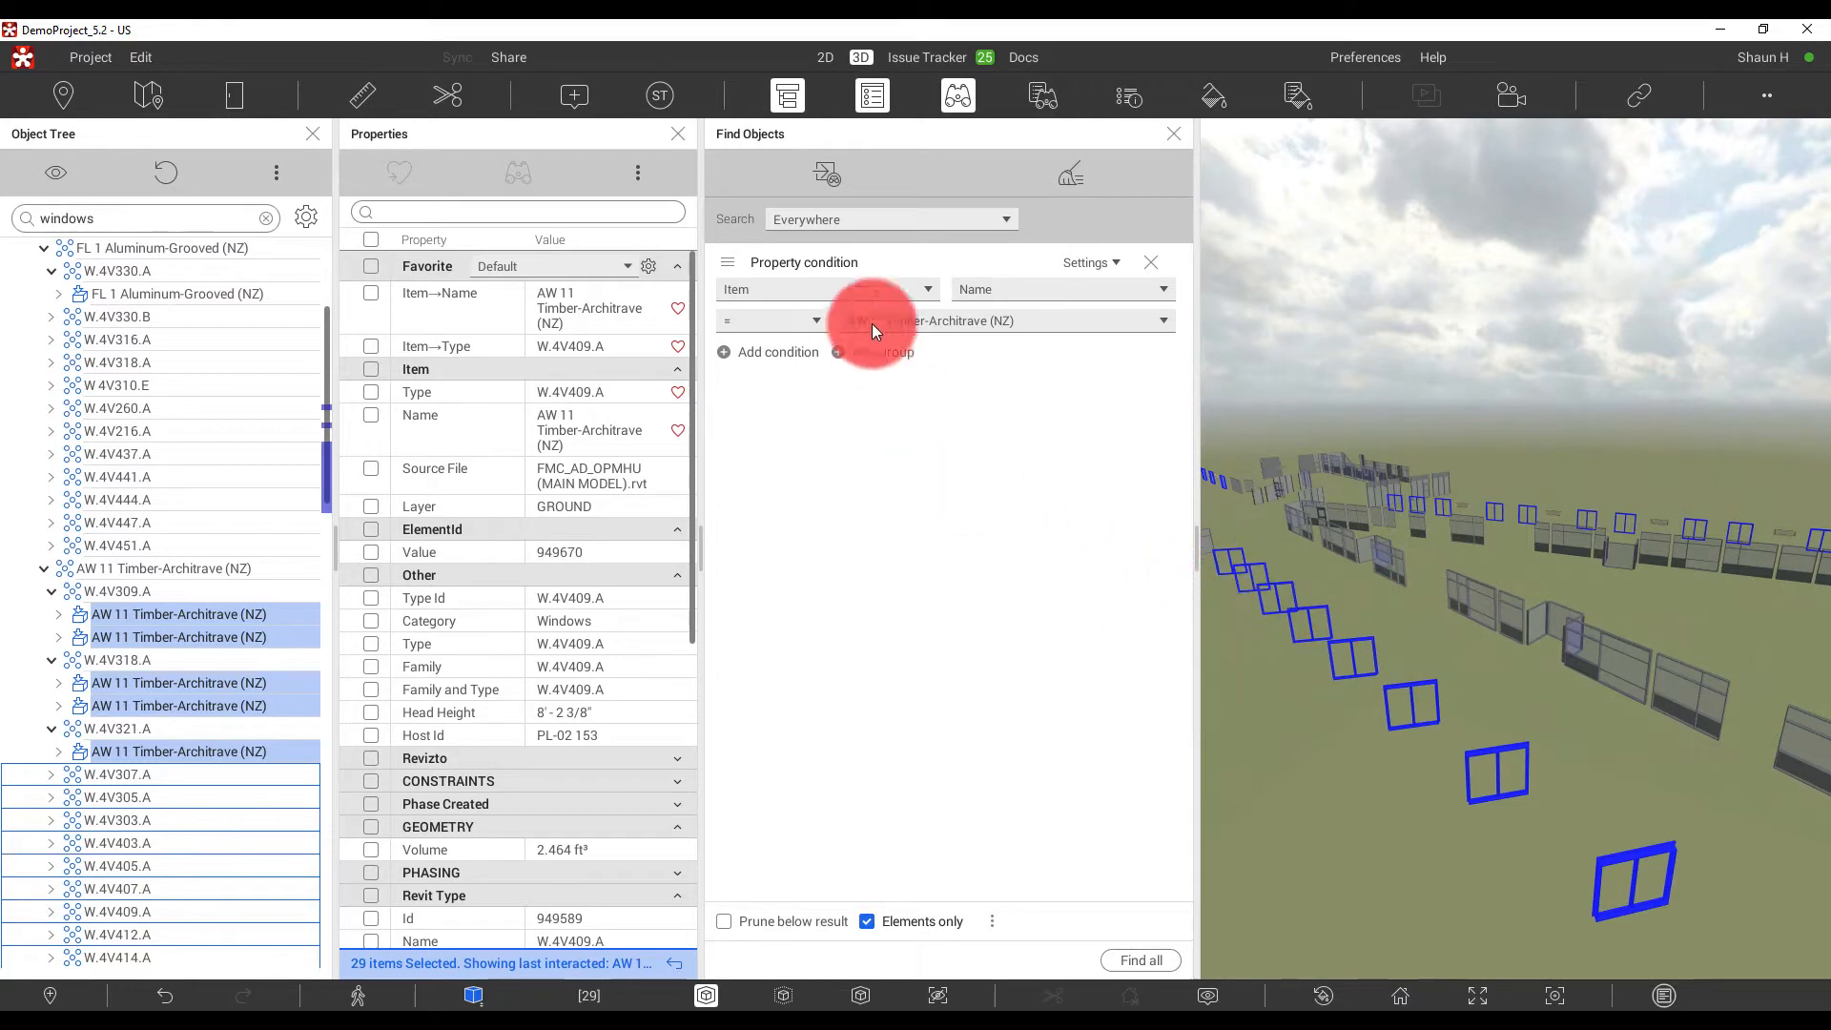
Save the current search as a new search set named "AW 11" in the Windows parent folder.
left_click(824, 169)
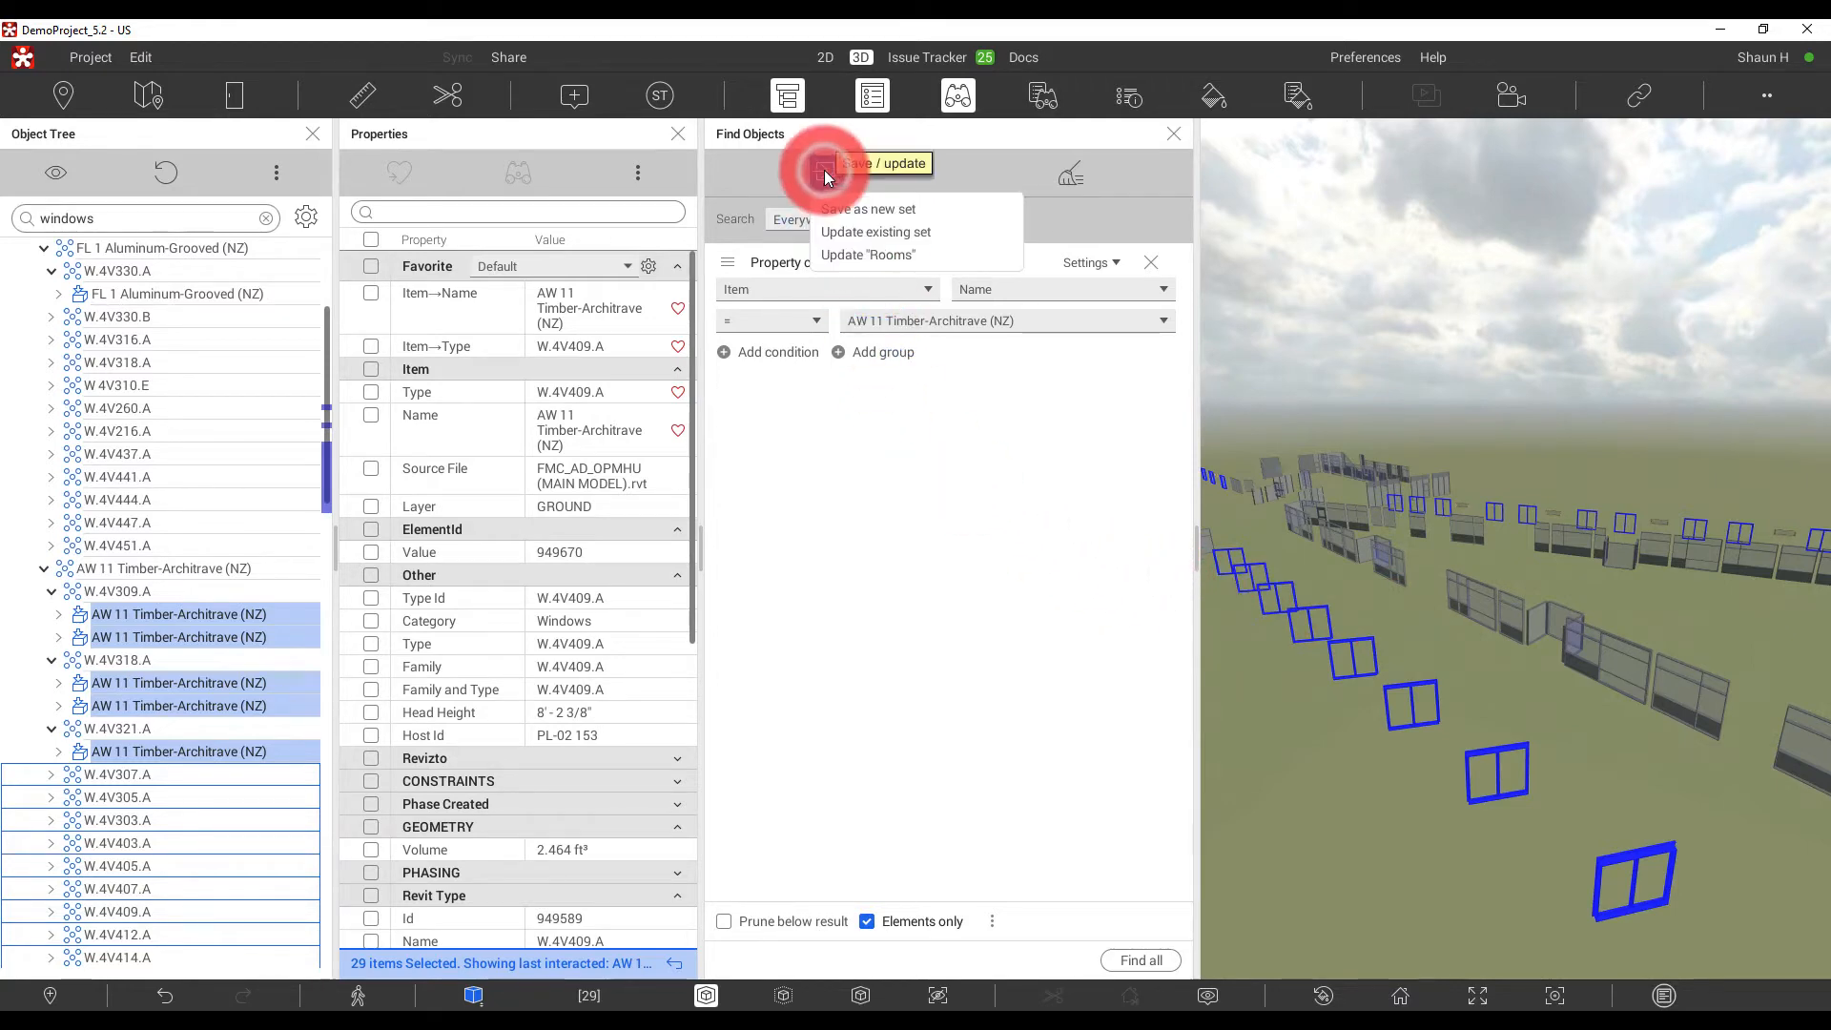
left_click(856, 214)
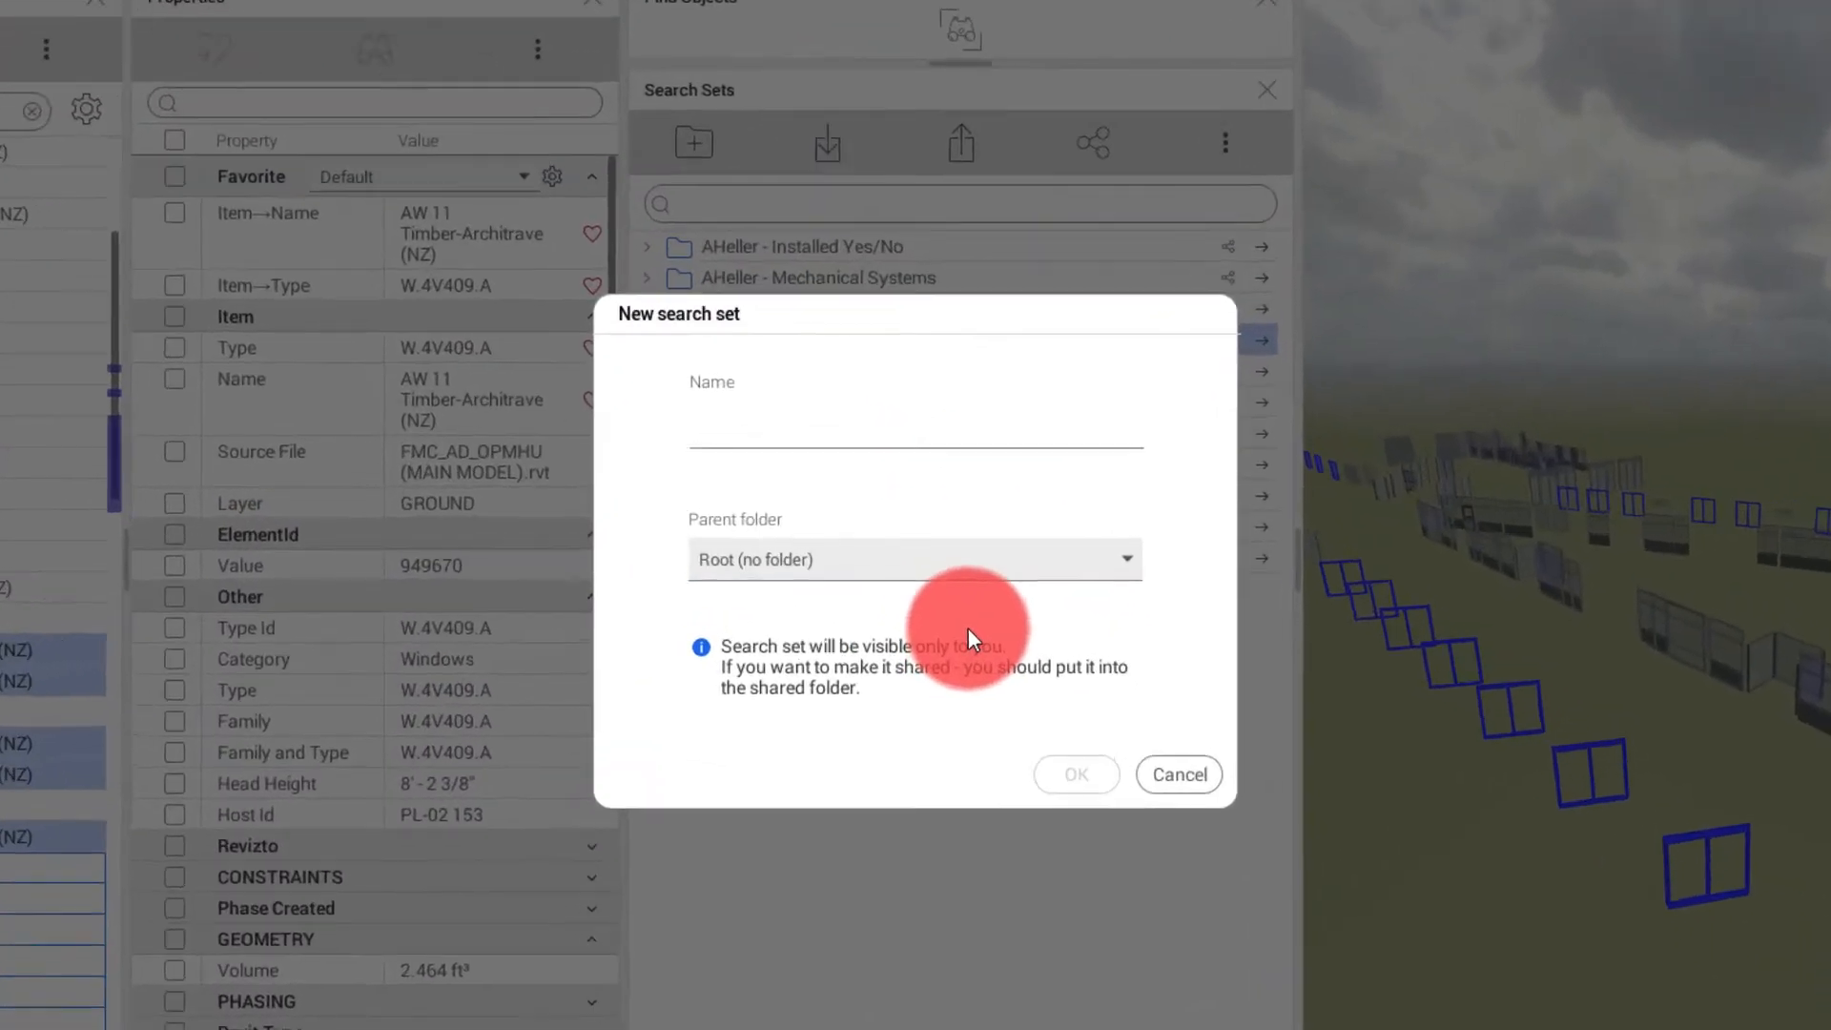
left_click(1089, 566)
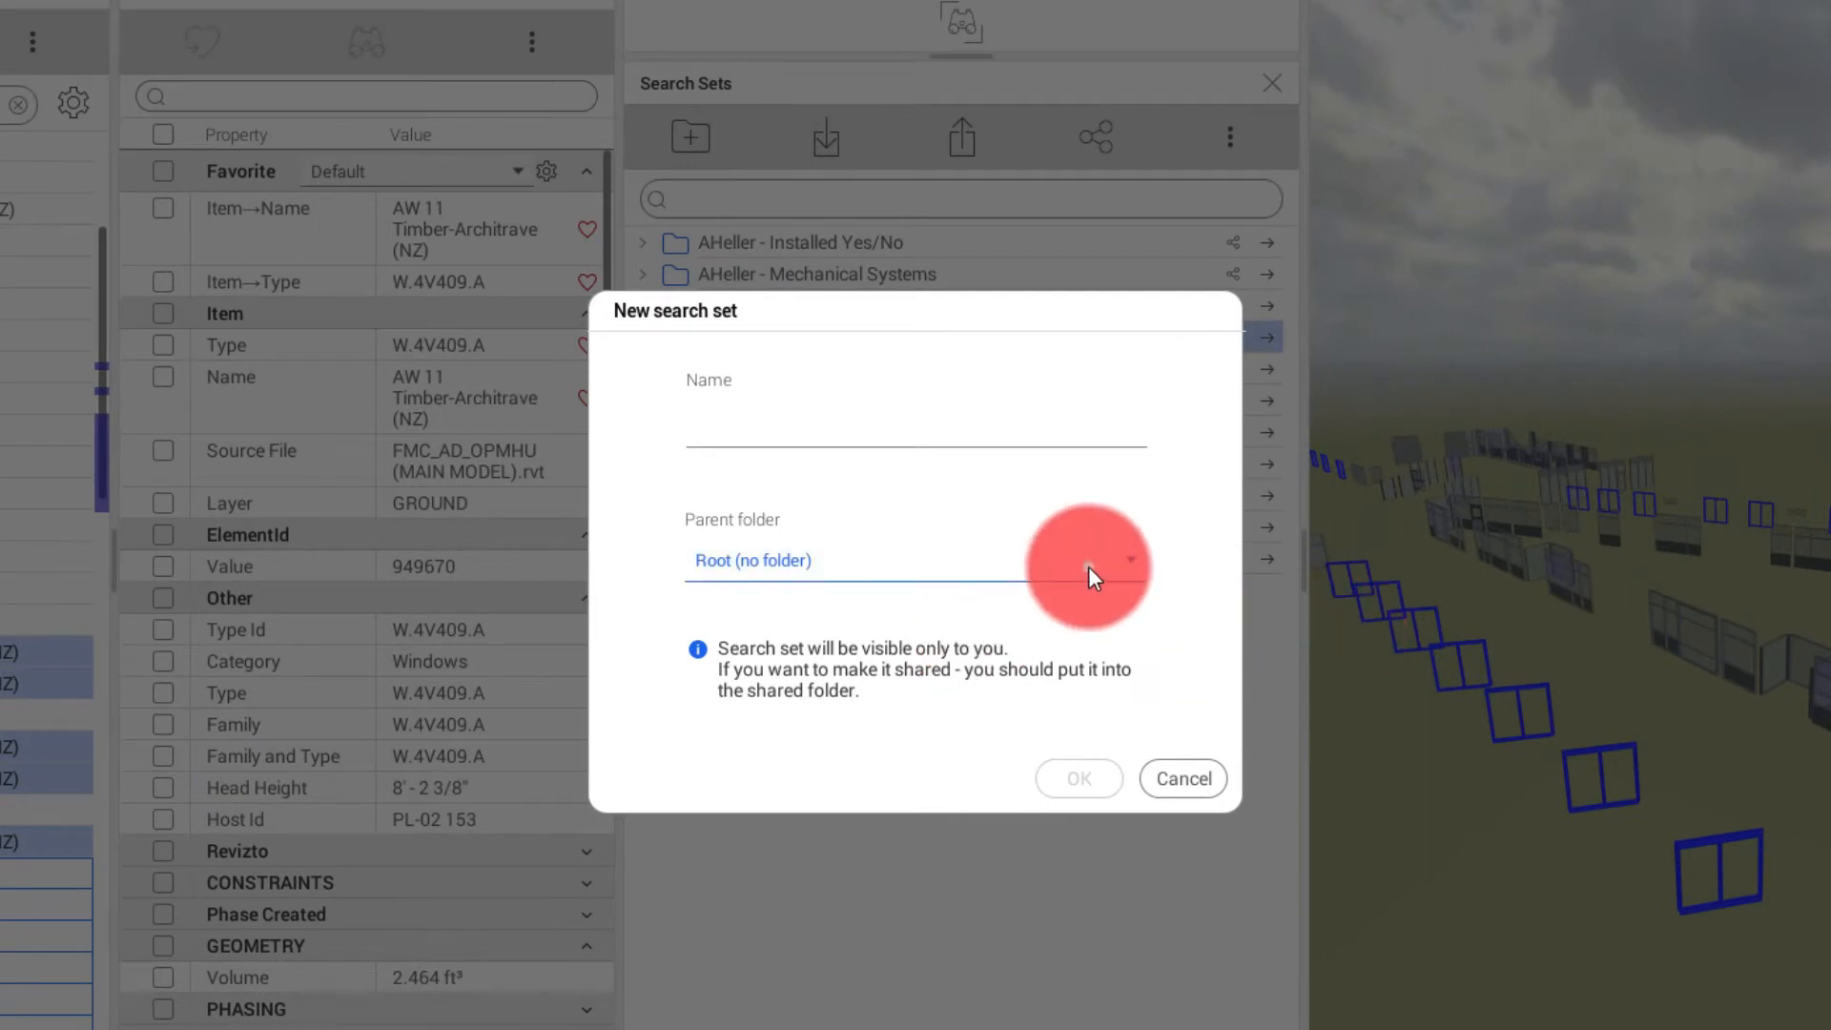
scroll(791, 775, "down", 5)
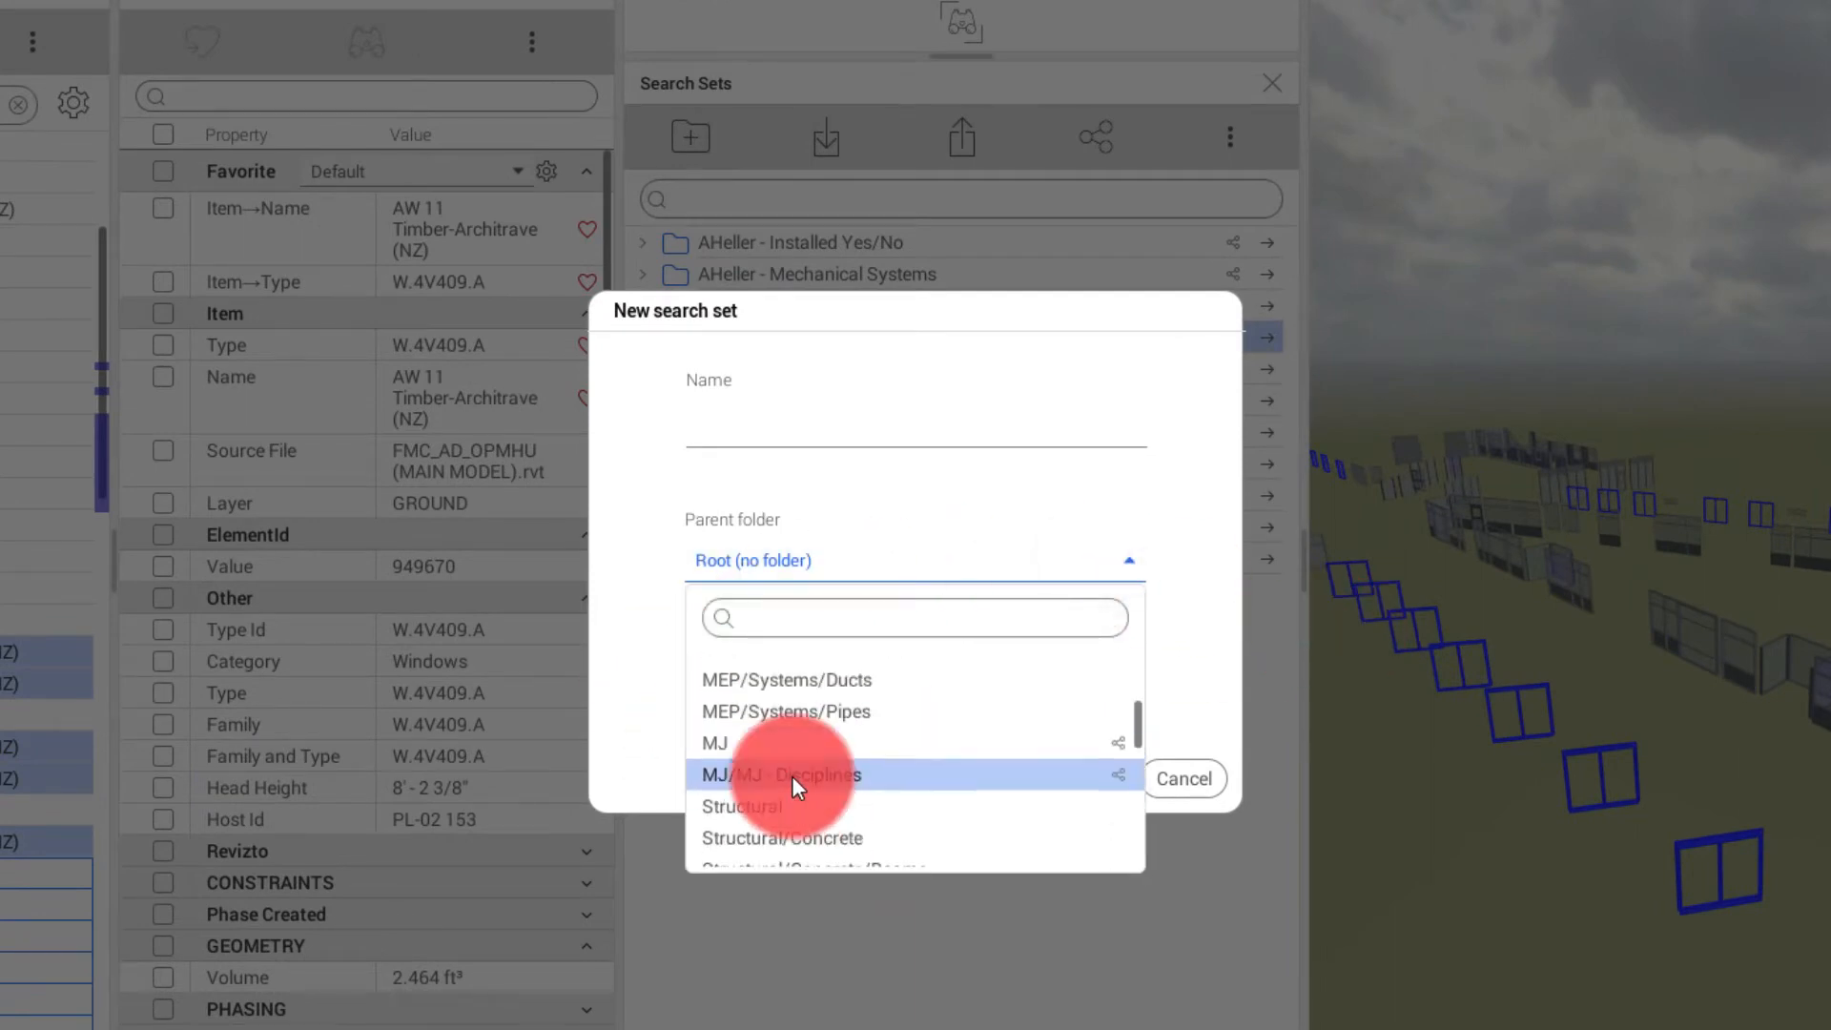
scroll(792, 775, "down", 5)
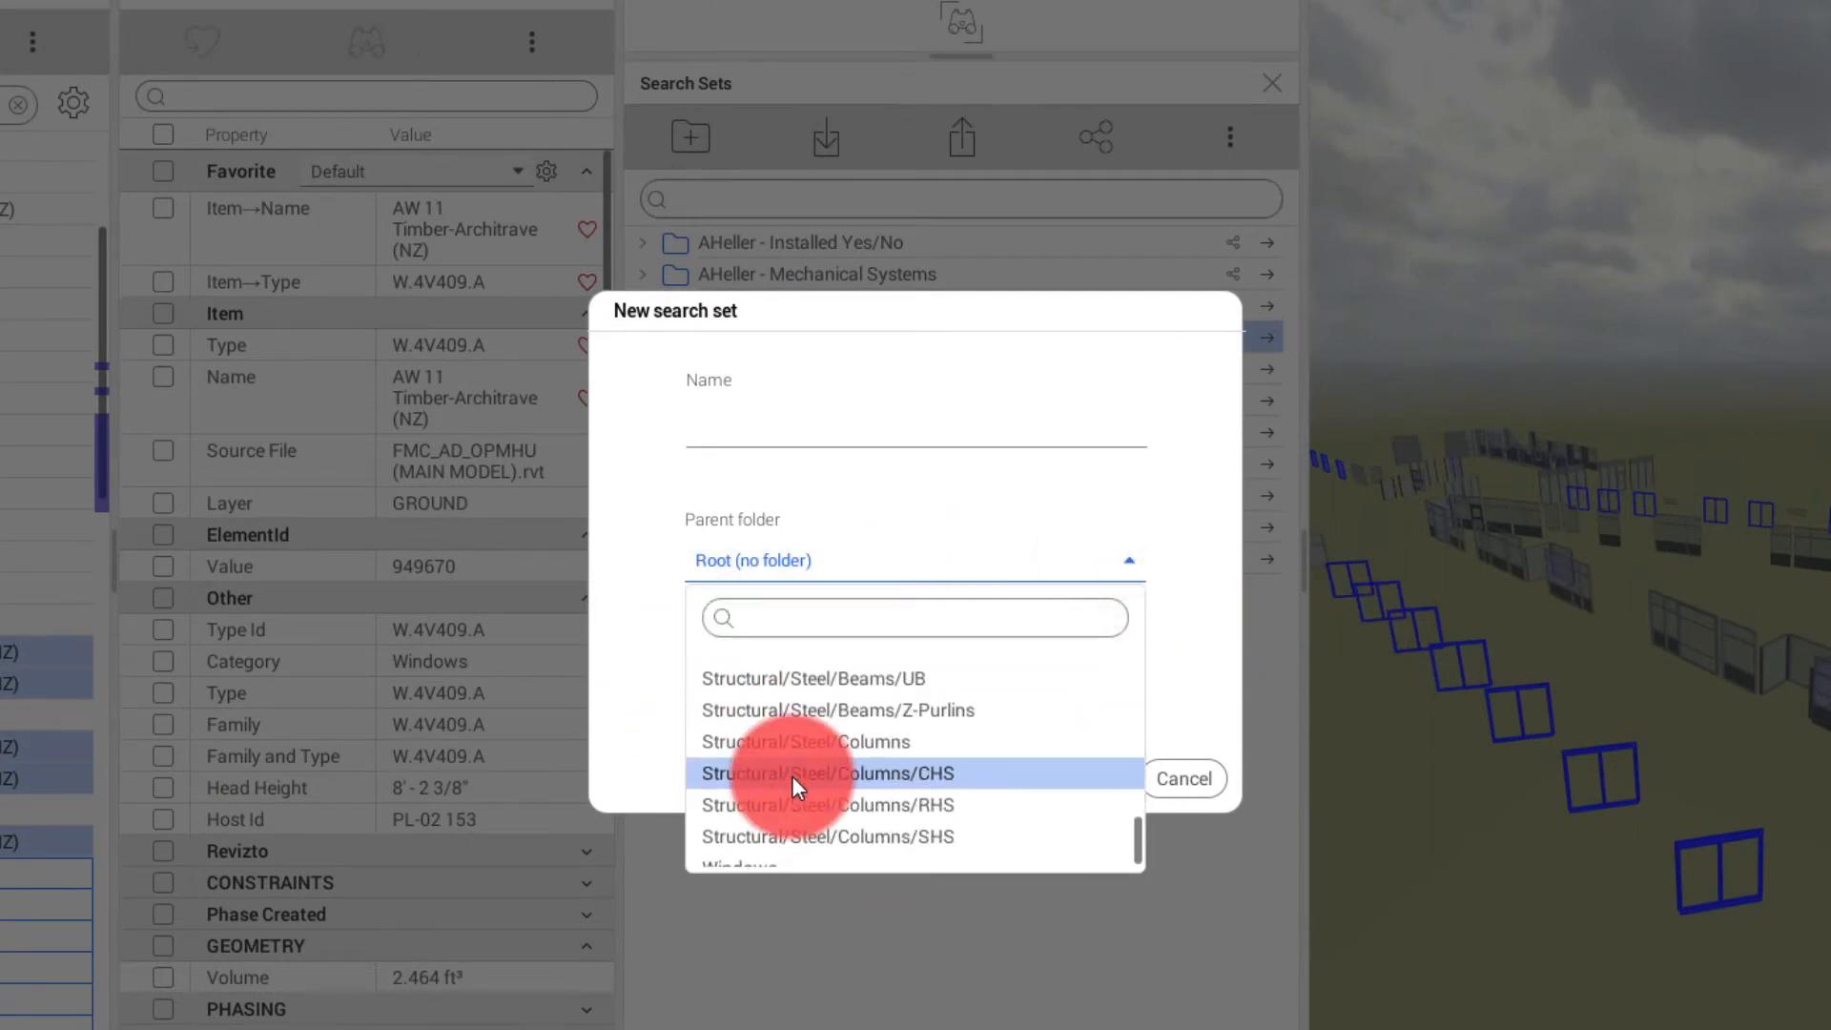
left_click(772, 849)
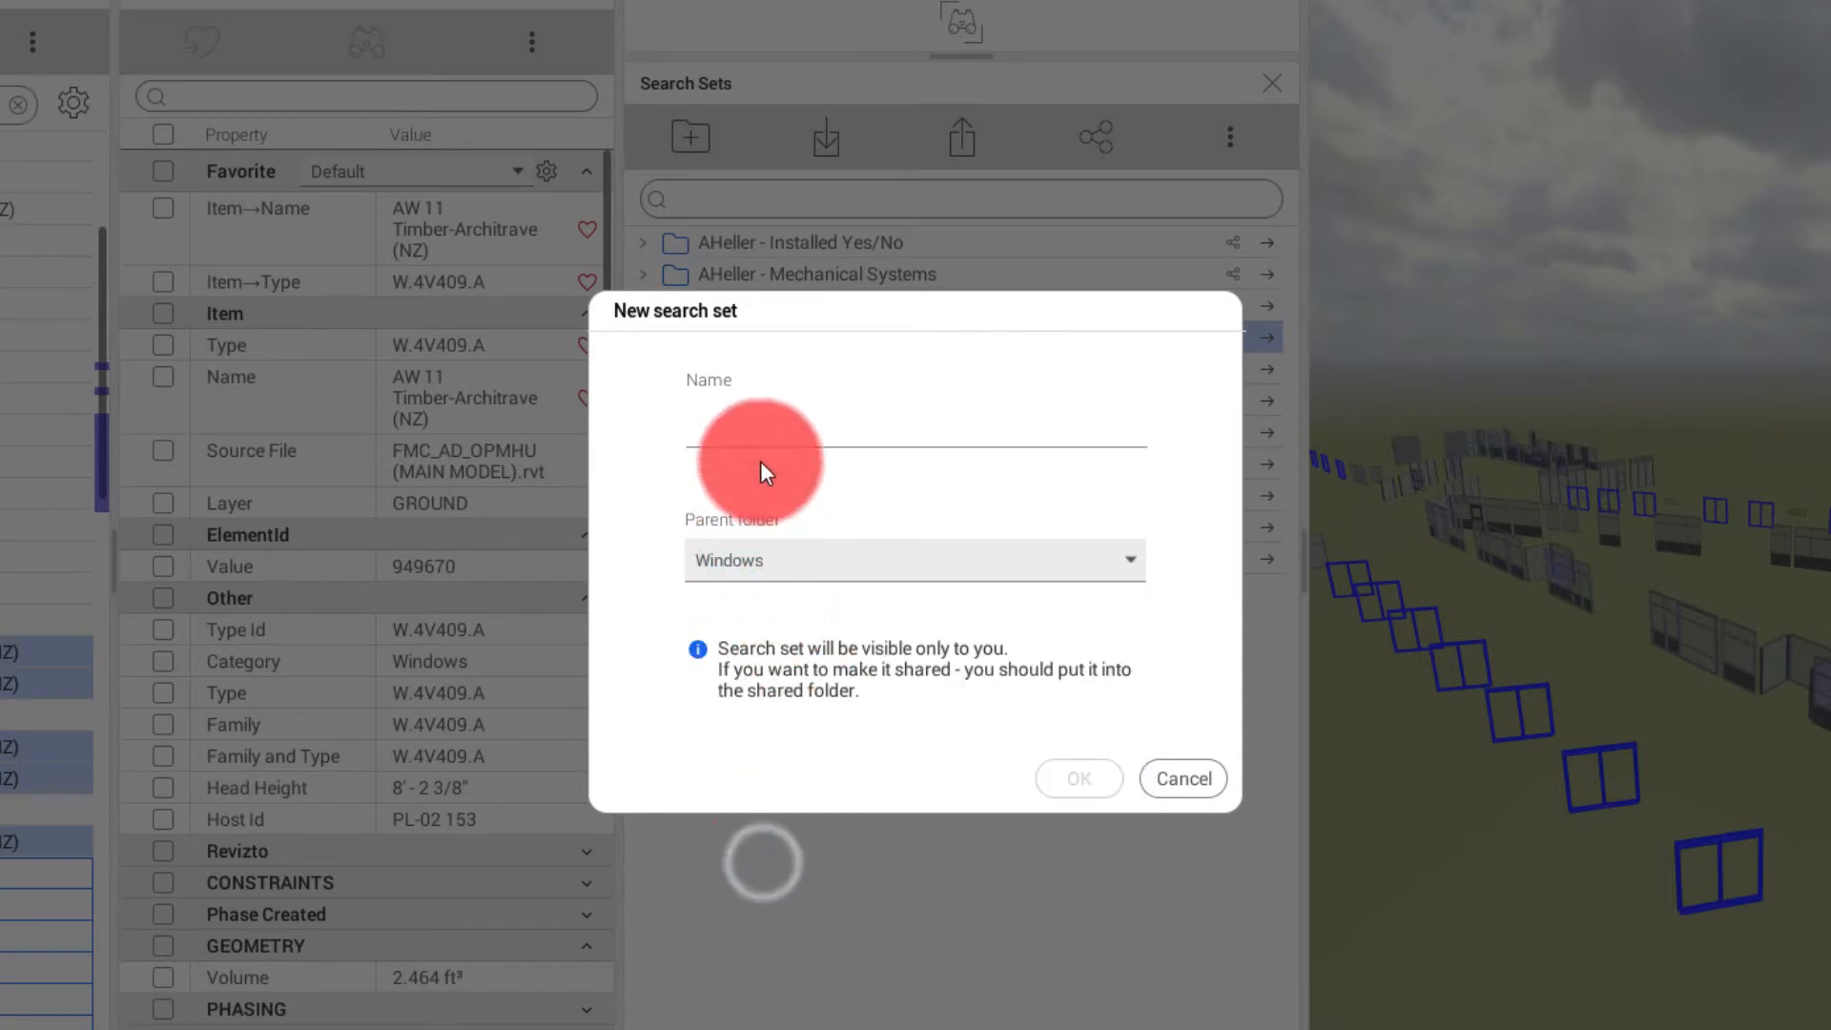
left_click(764, 433)
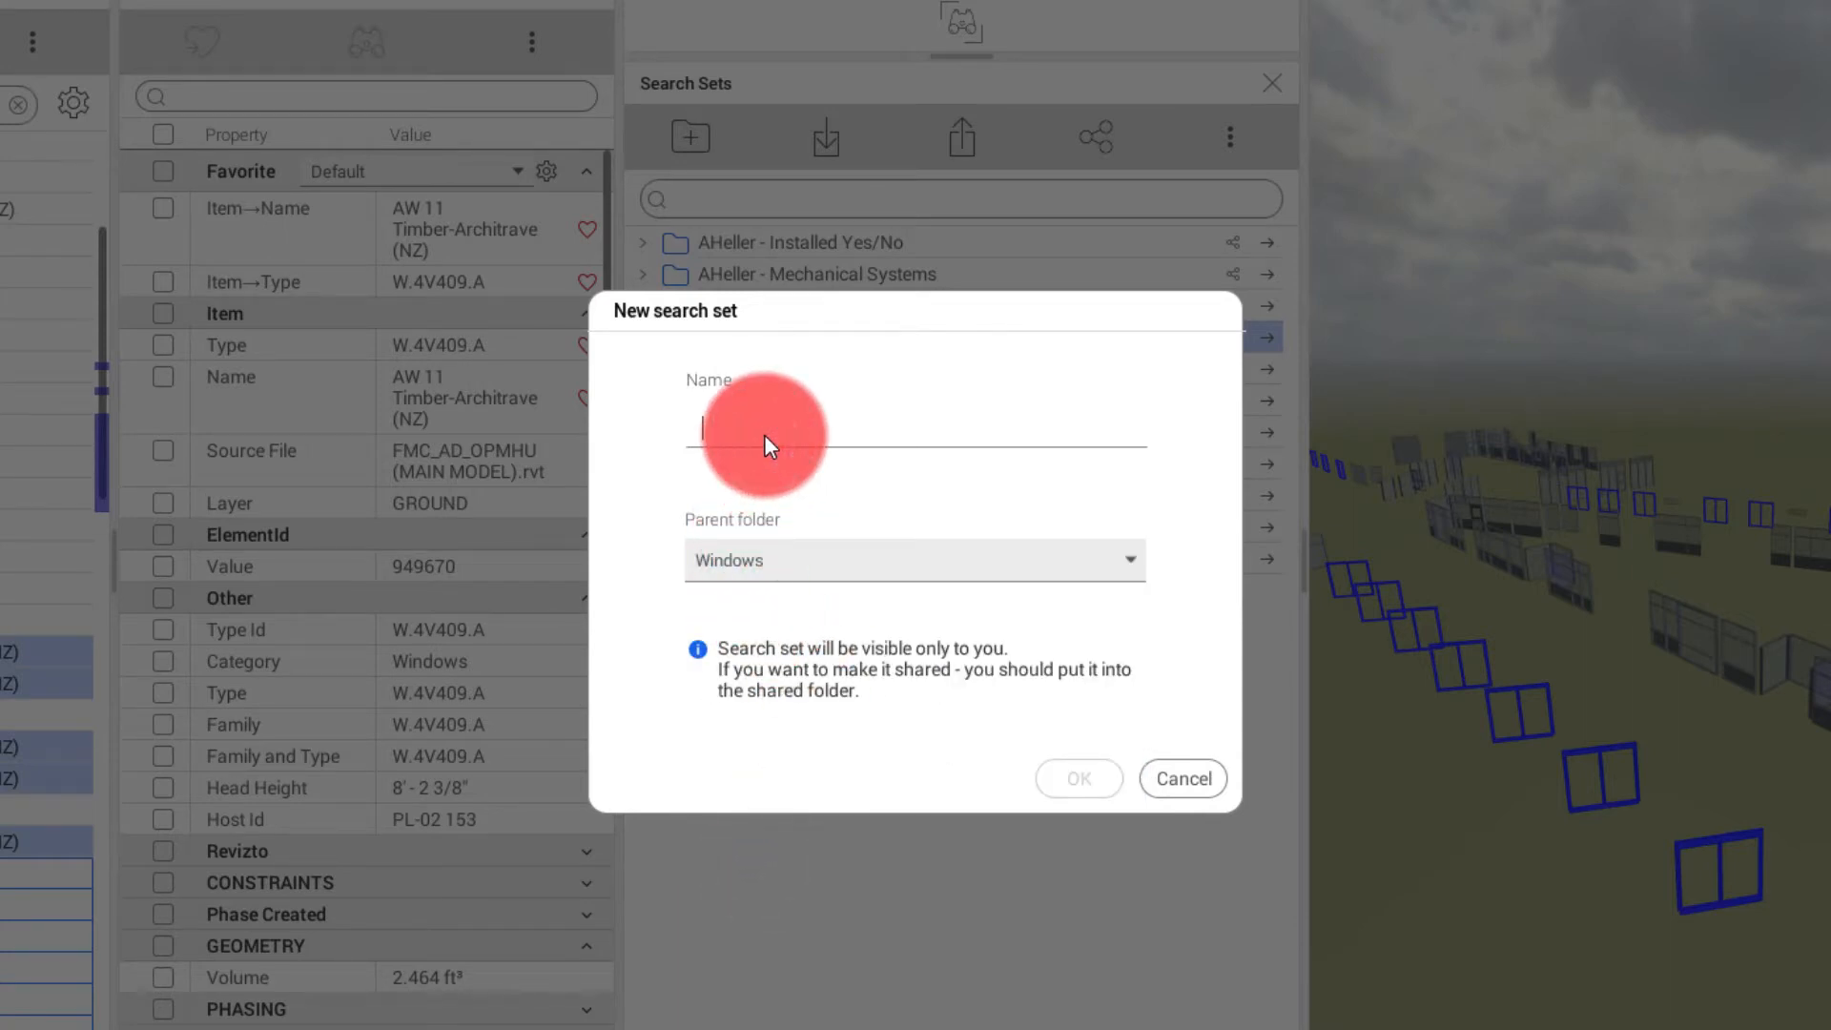
type("AW 11")
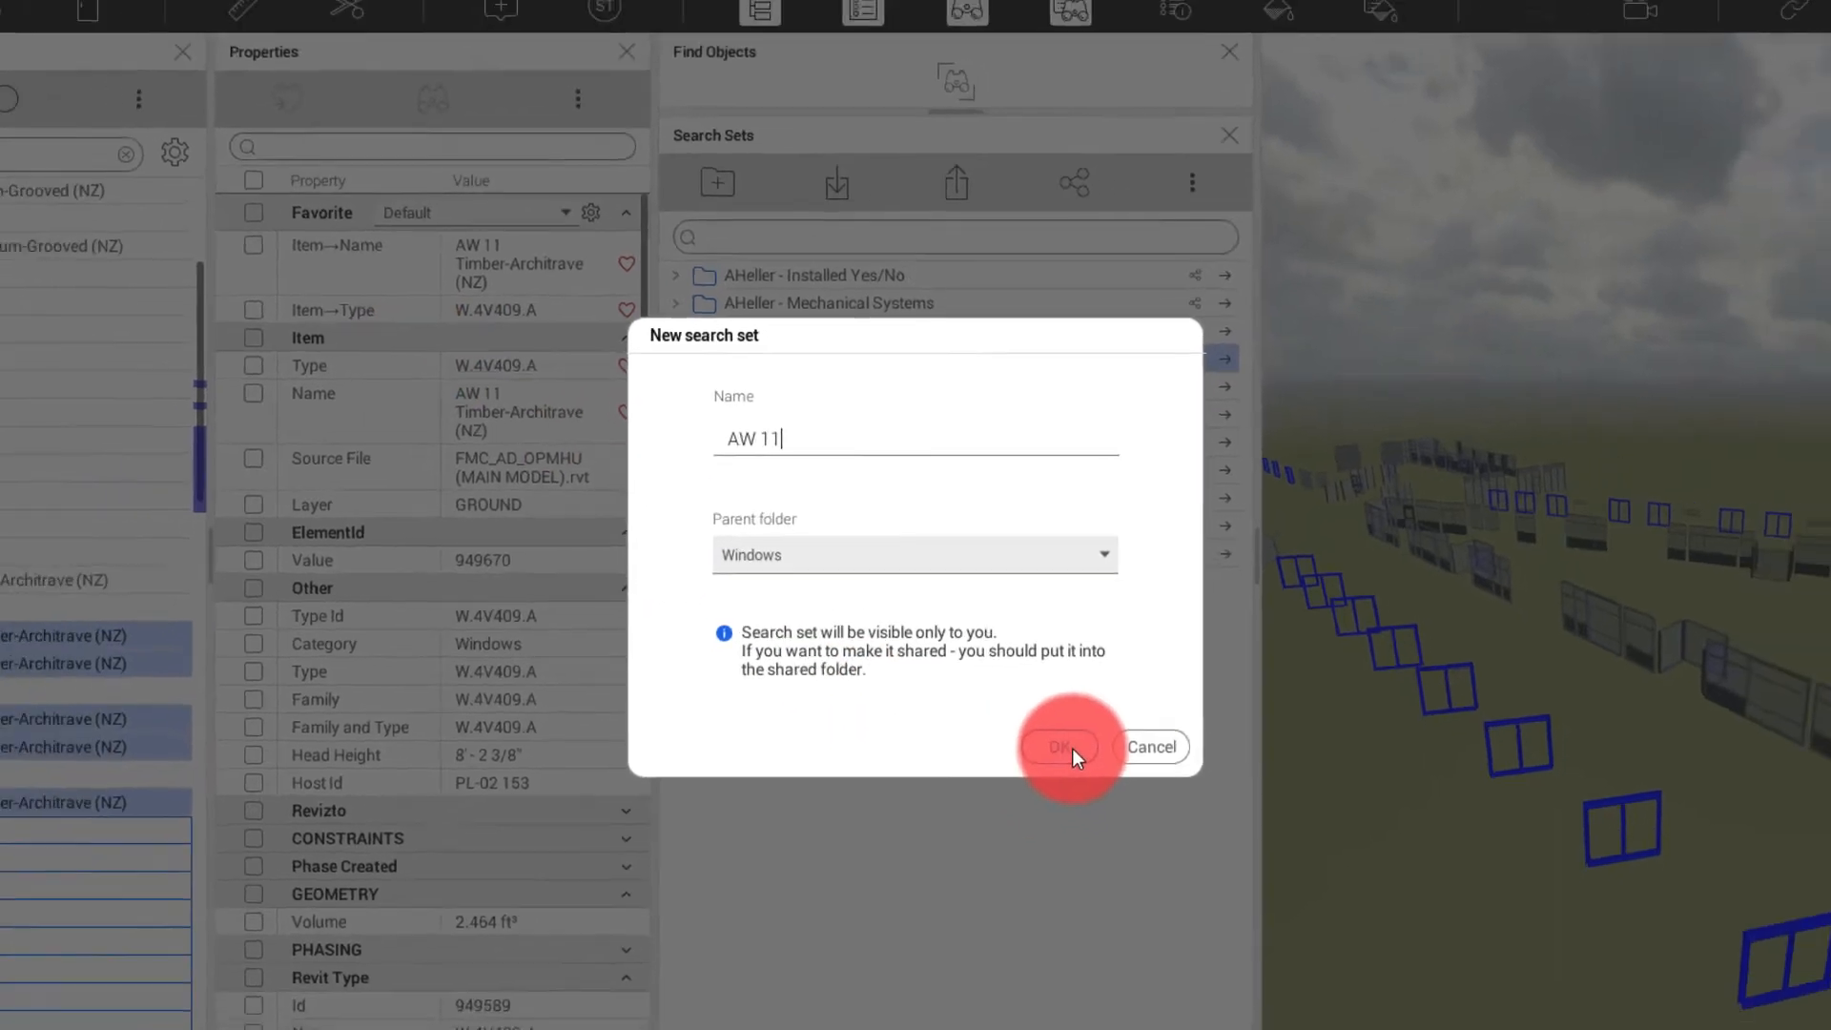
left_click(1087, 778)
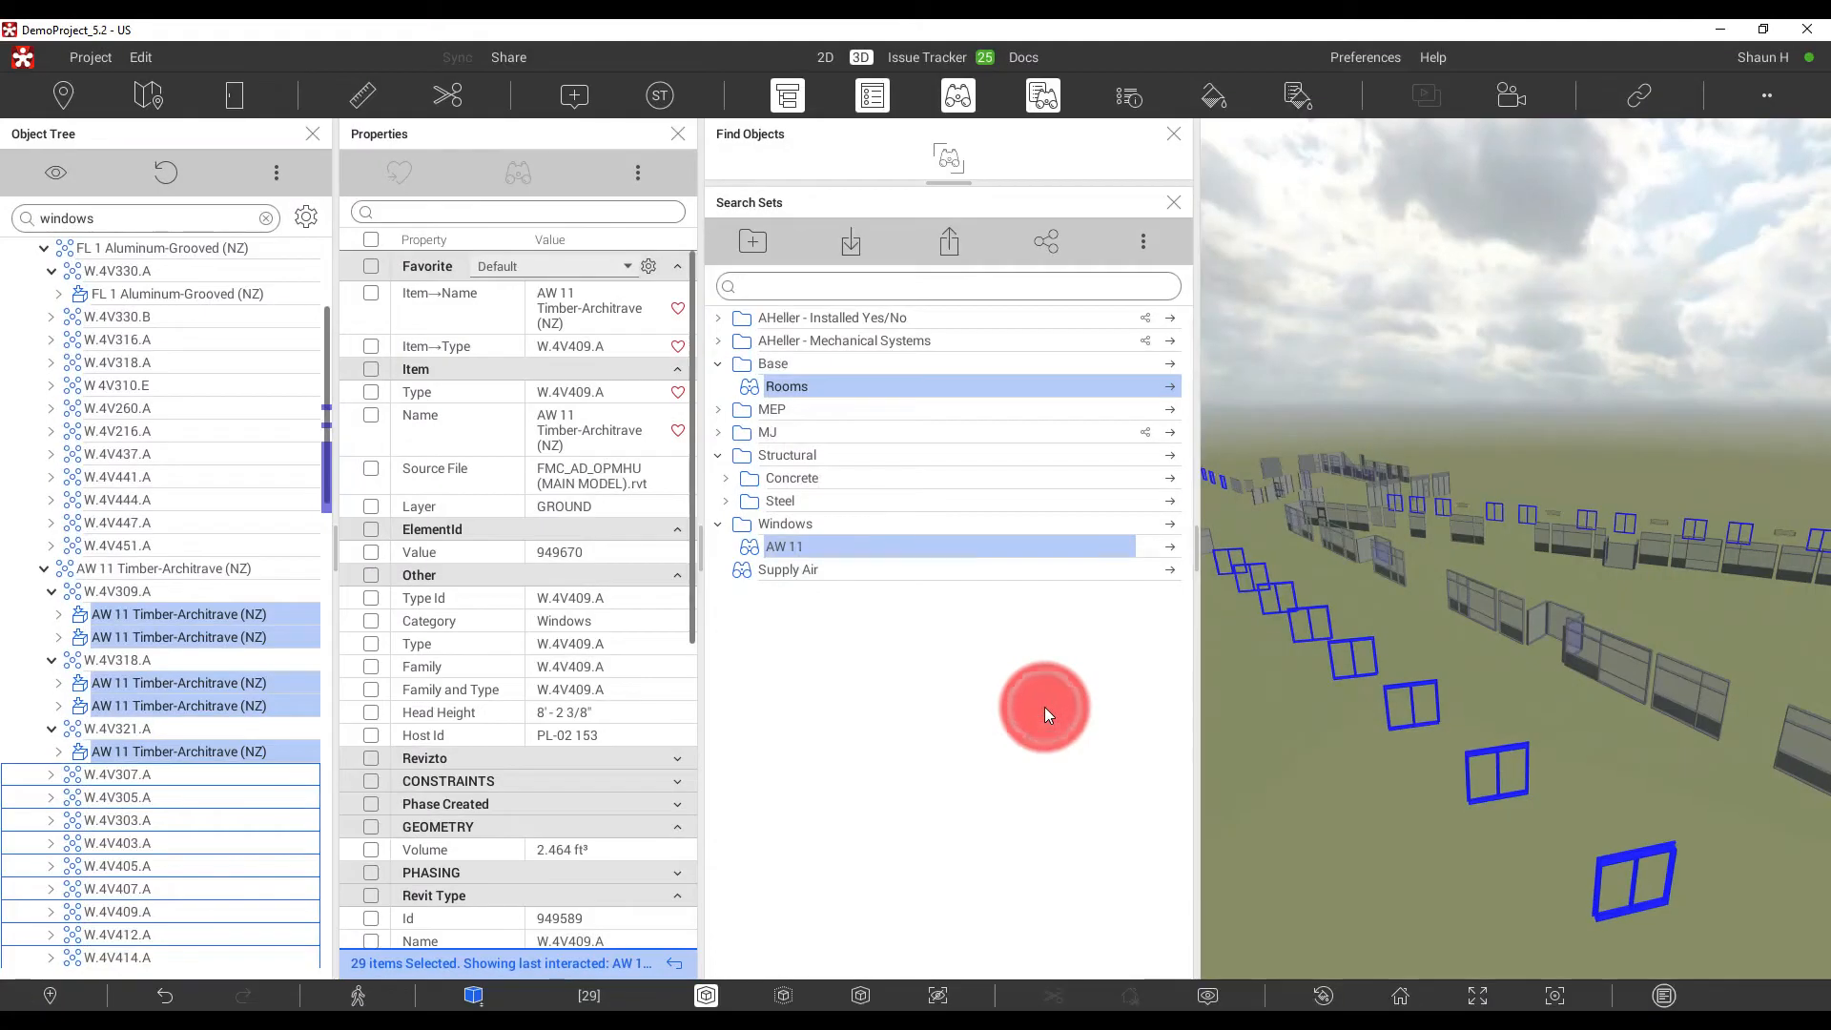
Clear the current object selection and reselect the matching windows by running the saved AW 11 search set.
left_click(1389, 376)
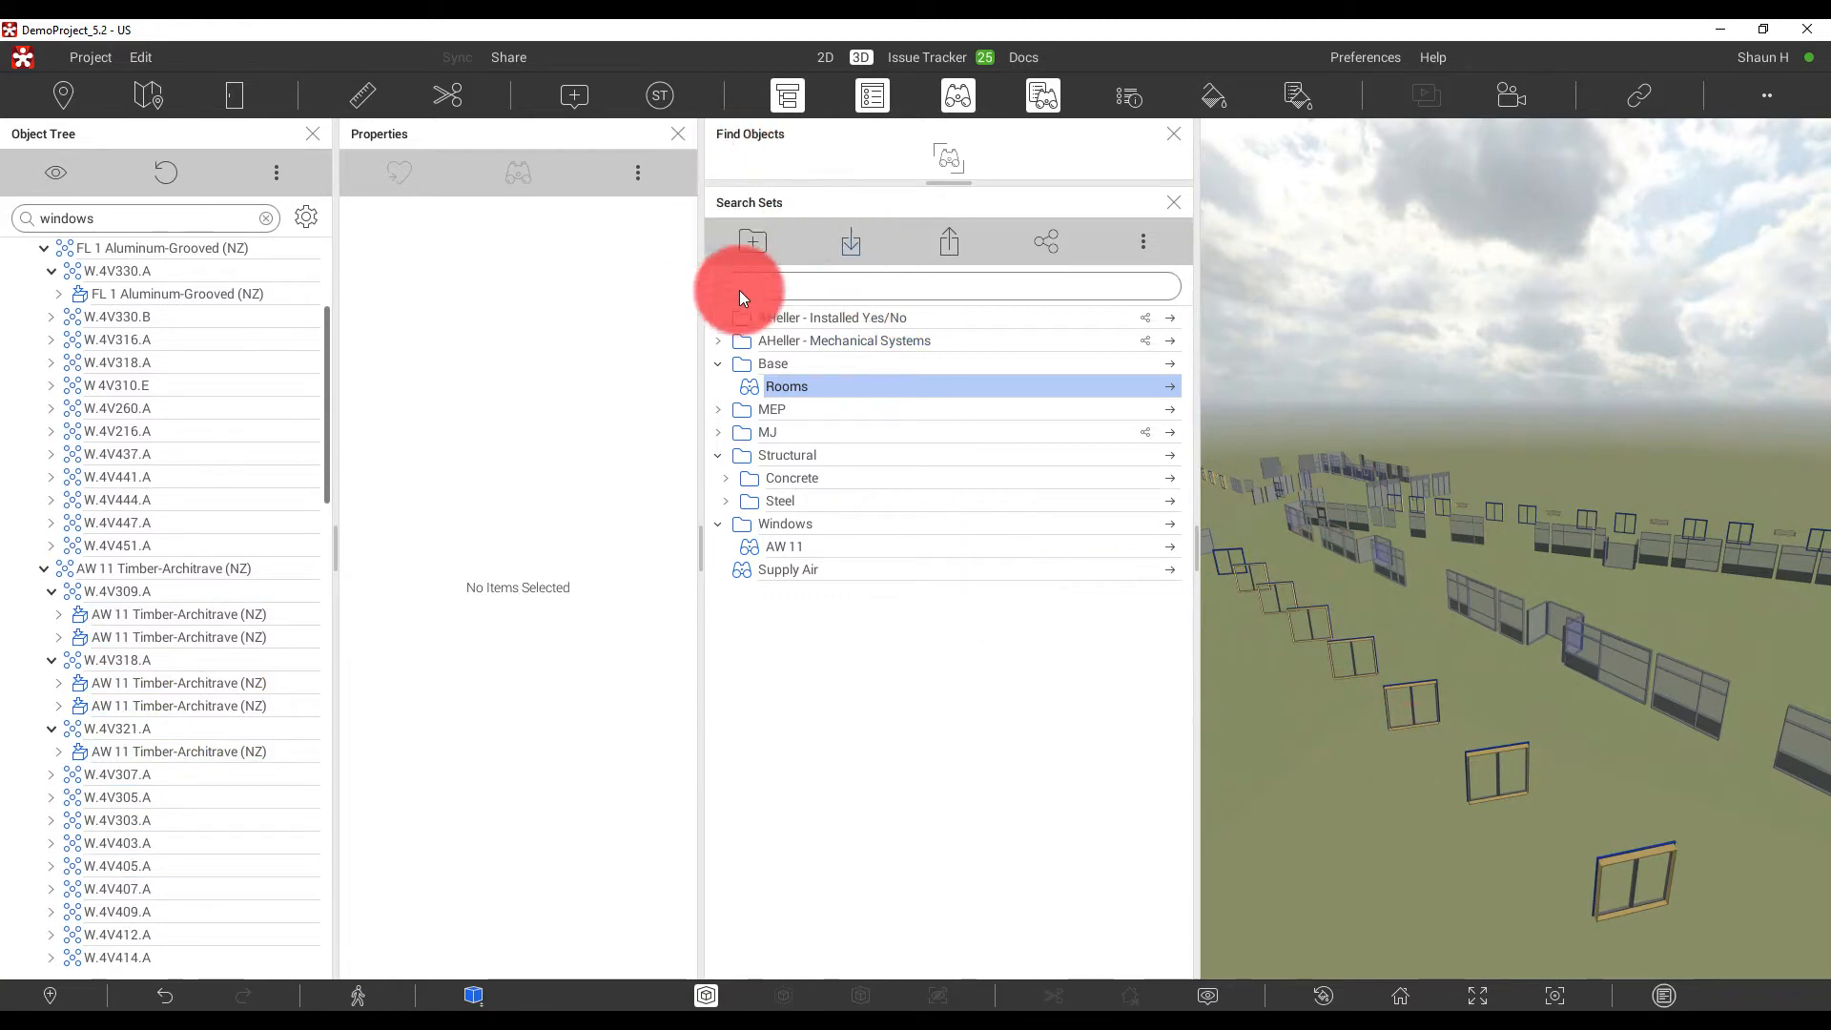
left_click(1173, 546)
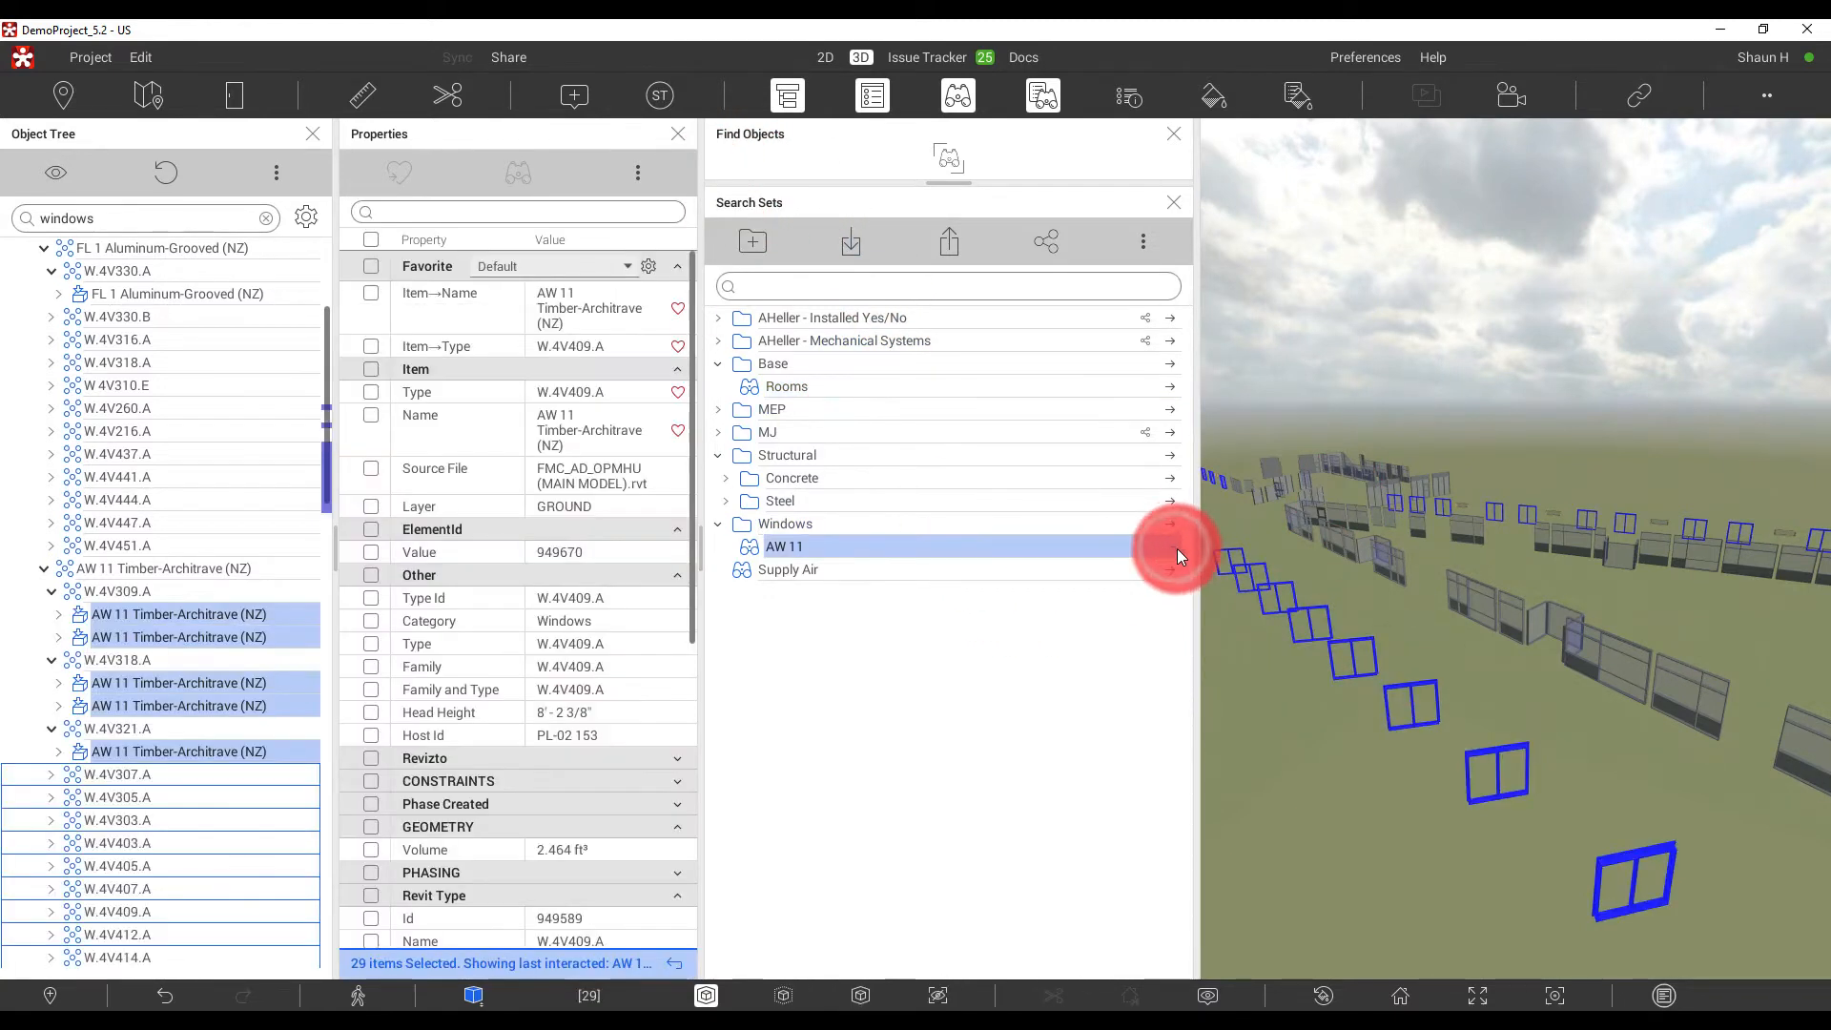
left_click_drag(1429, 890, 1362, 711)
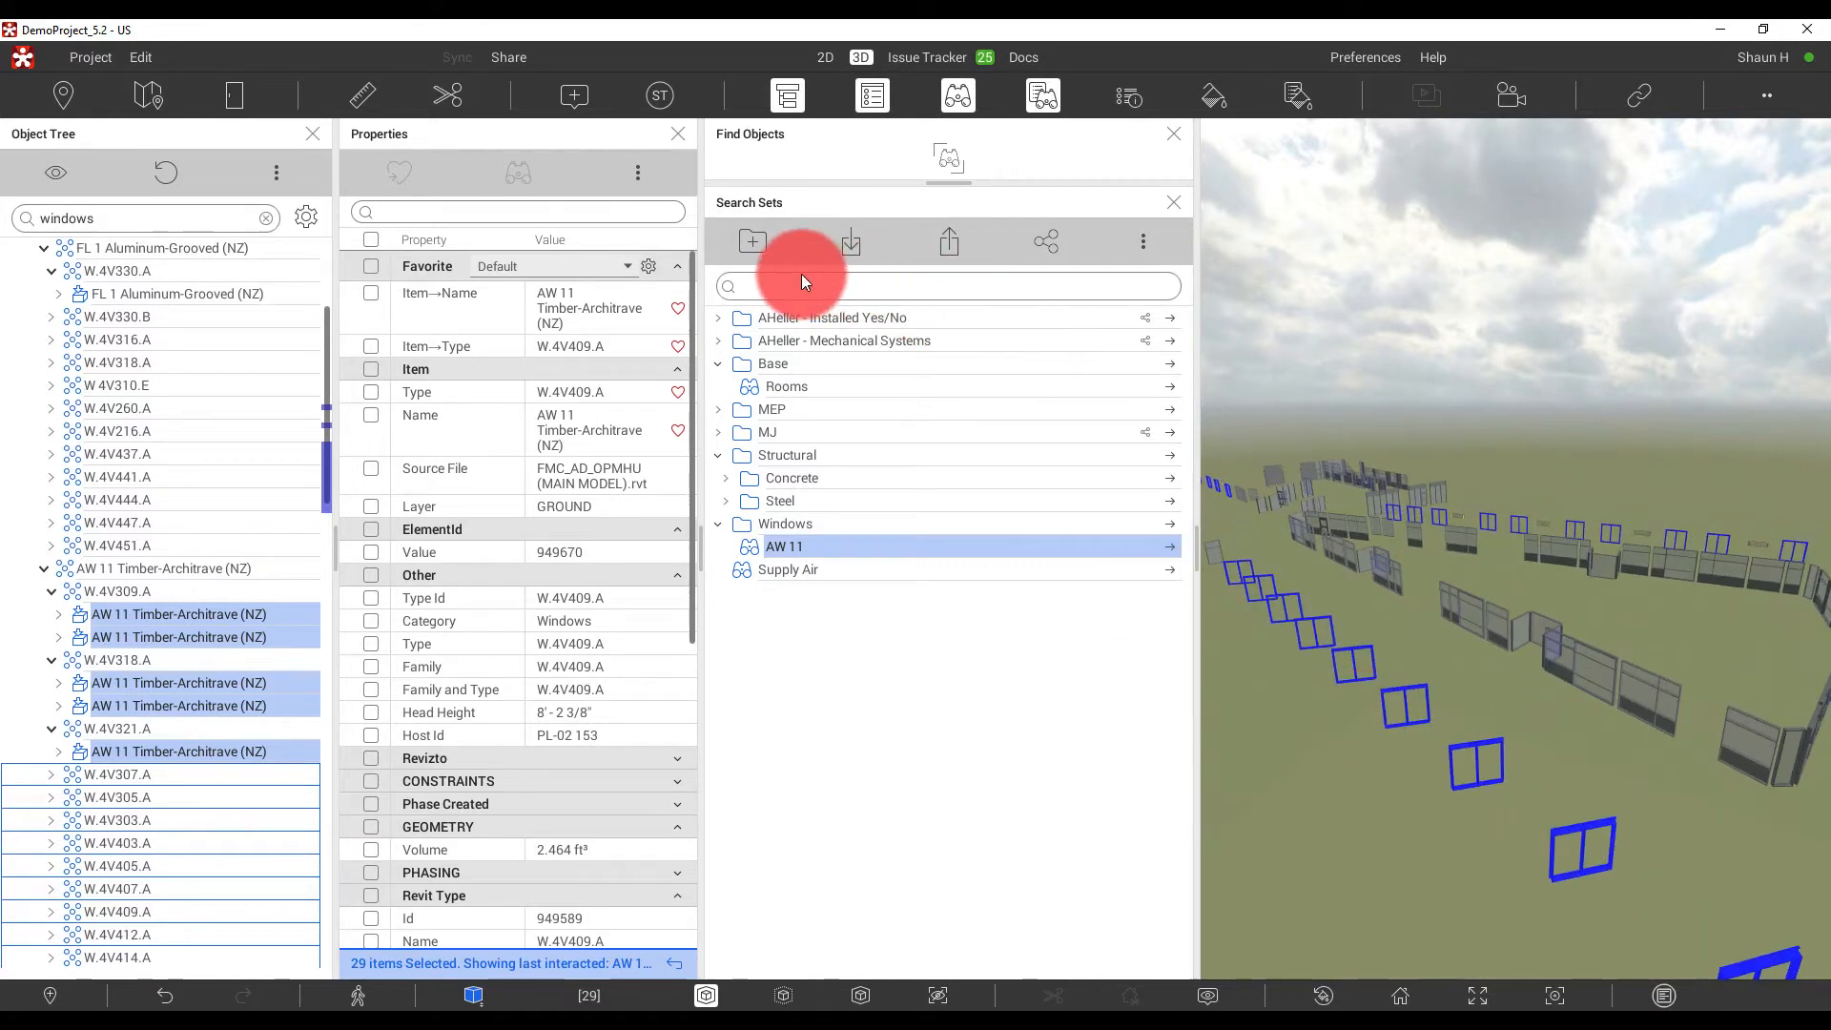
Close the Properties, Object Tree and Find Objects panels, keeping Search Sets open.
left_click(676, 134)
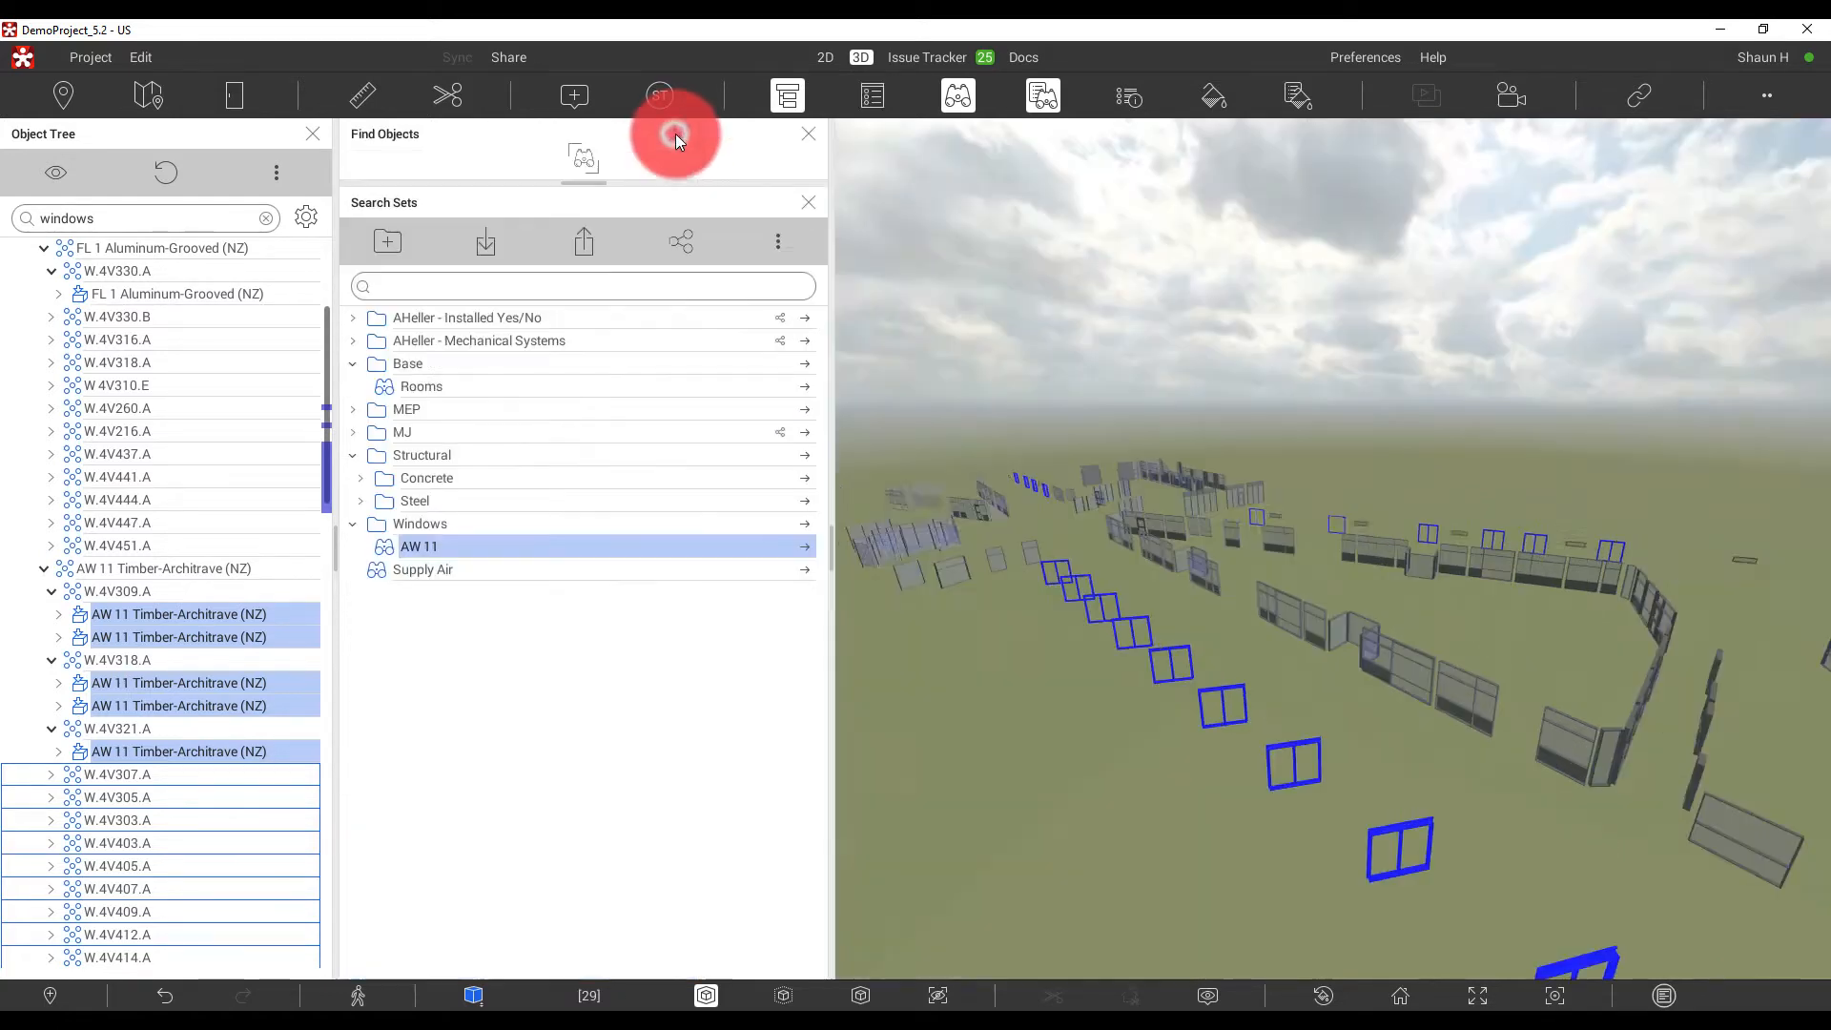
left_click(312, 135)
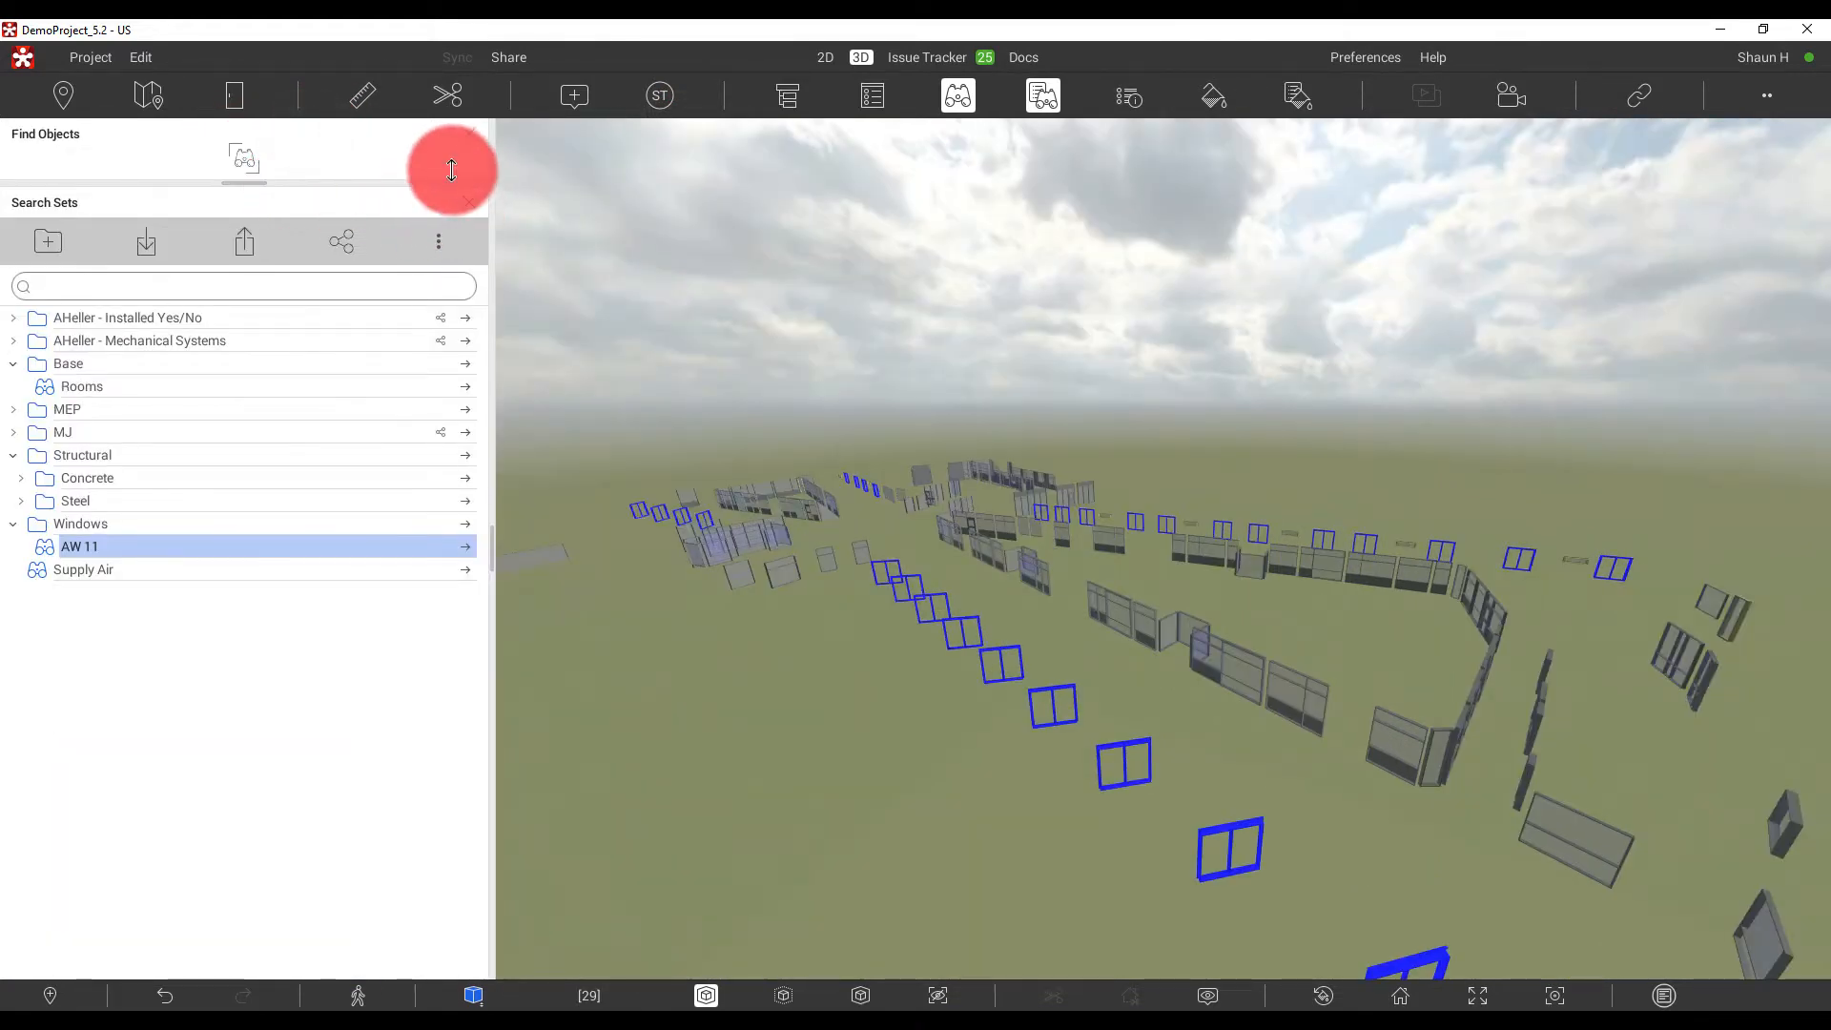
left_click(469, 135)
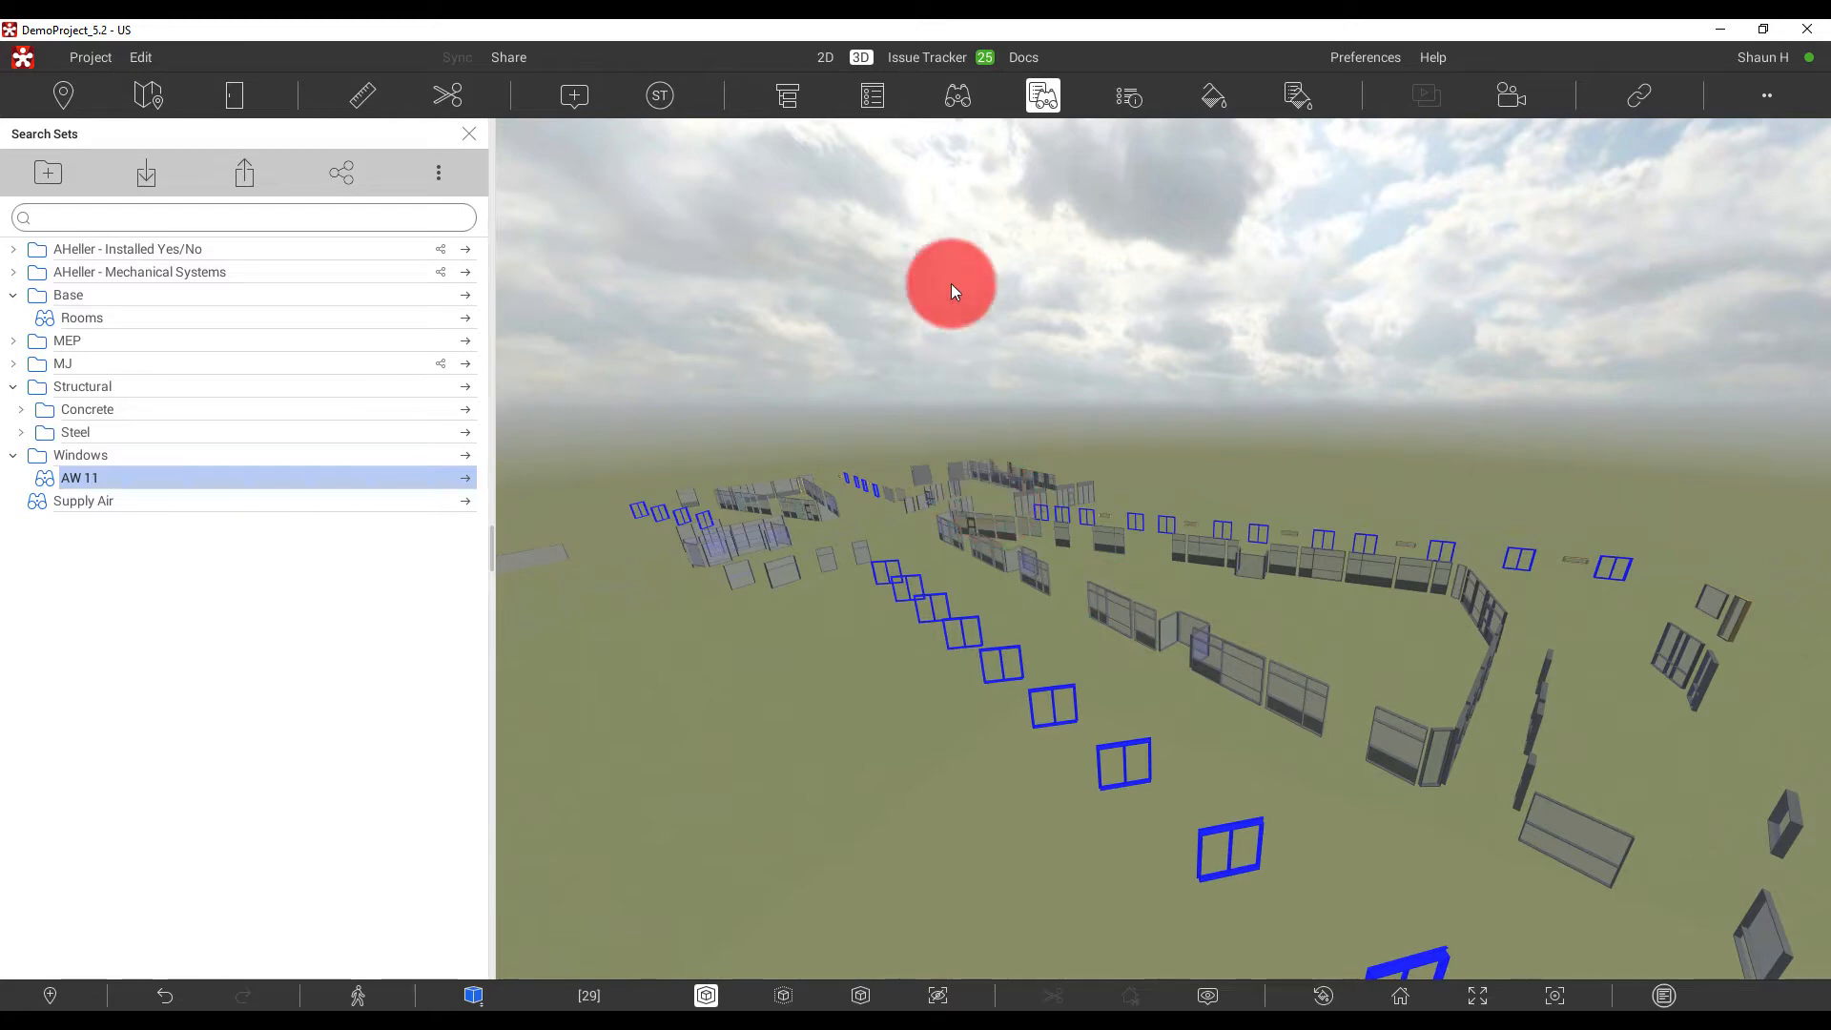
Open the Selection Inspector and select all of the AW 11 windows listed in it.
left_click(1130, 99)
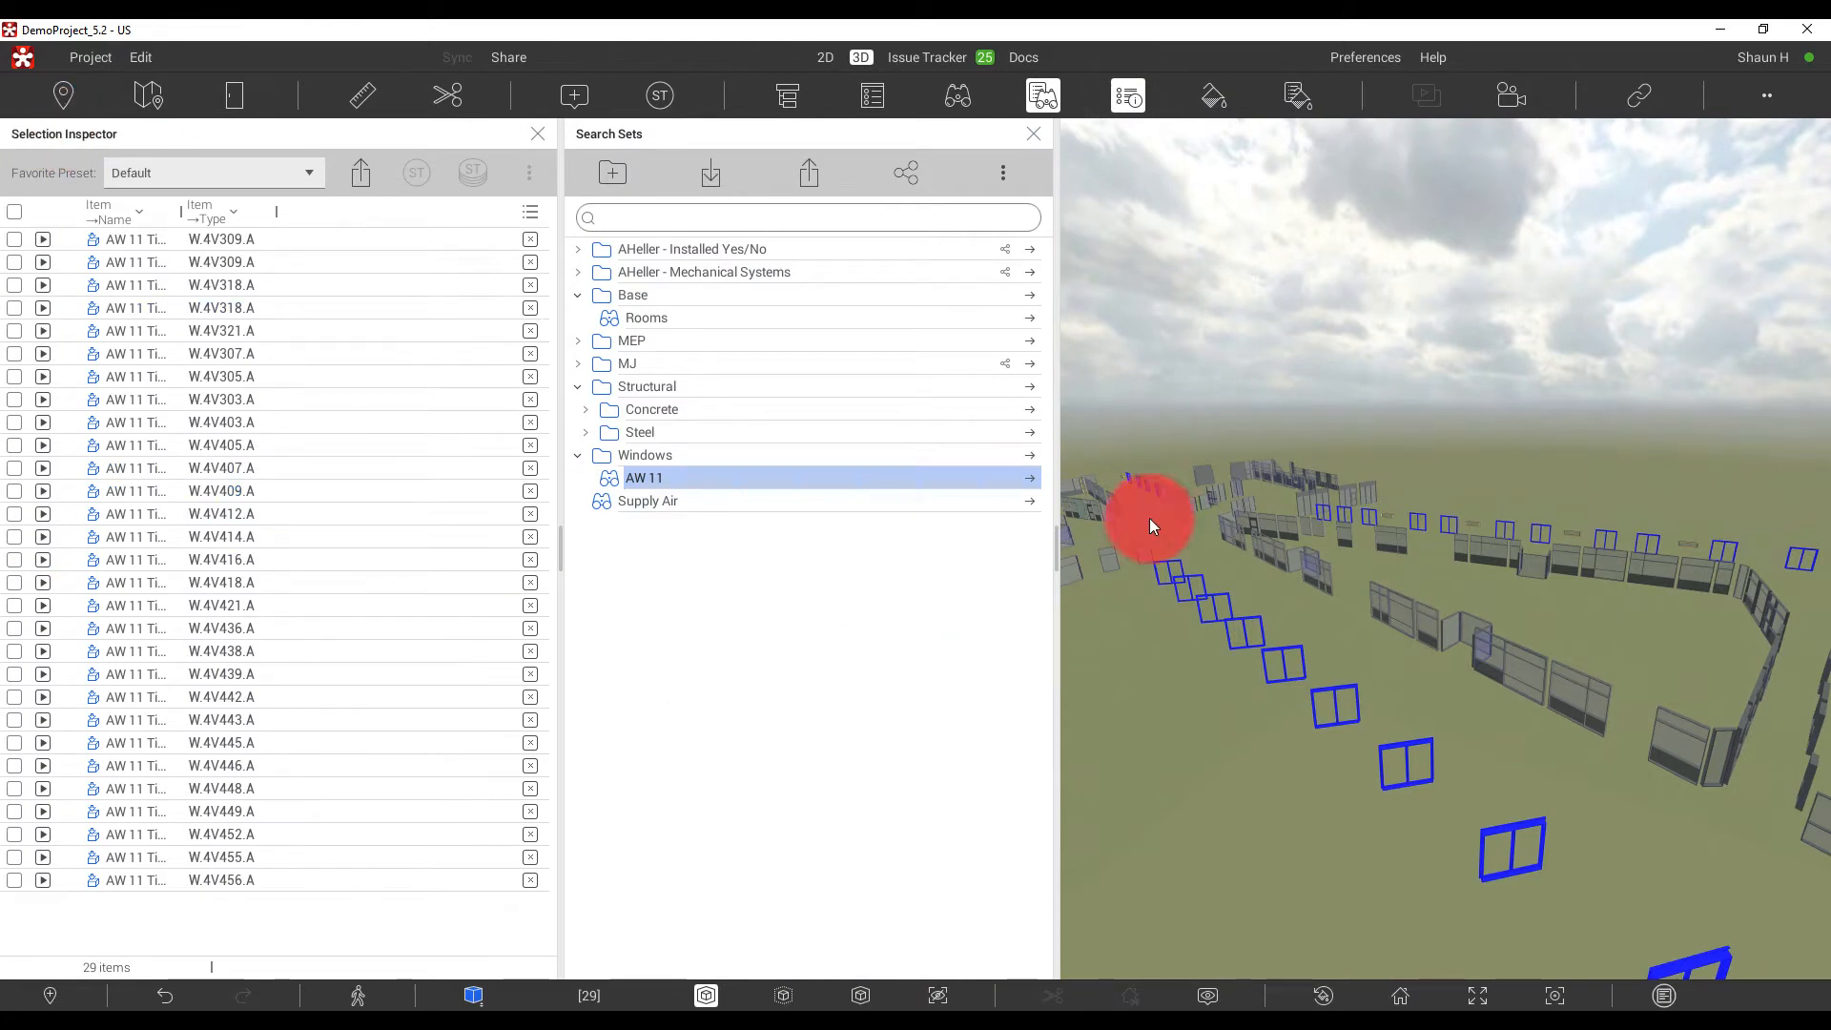
left_click_drag(1295, 518, 1235, 546)
left_click(162, 696)
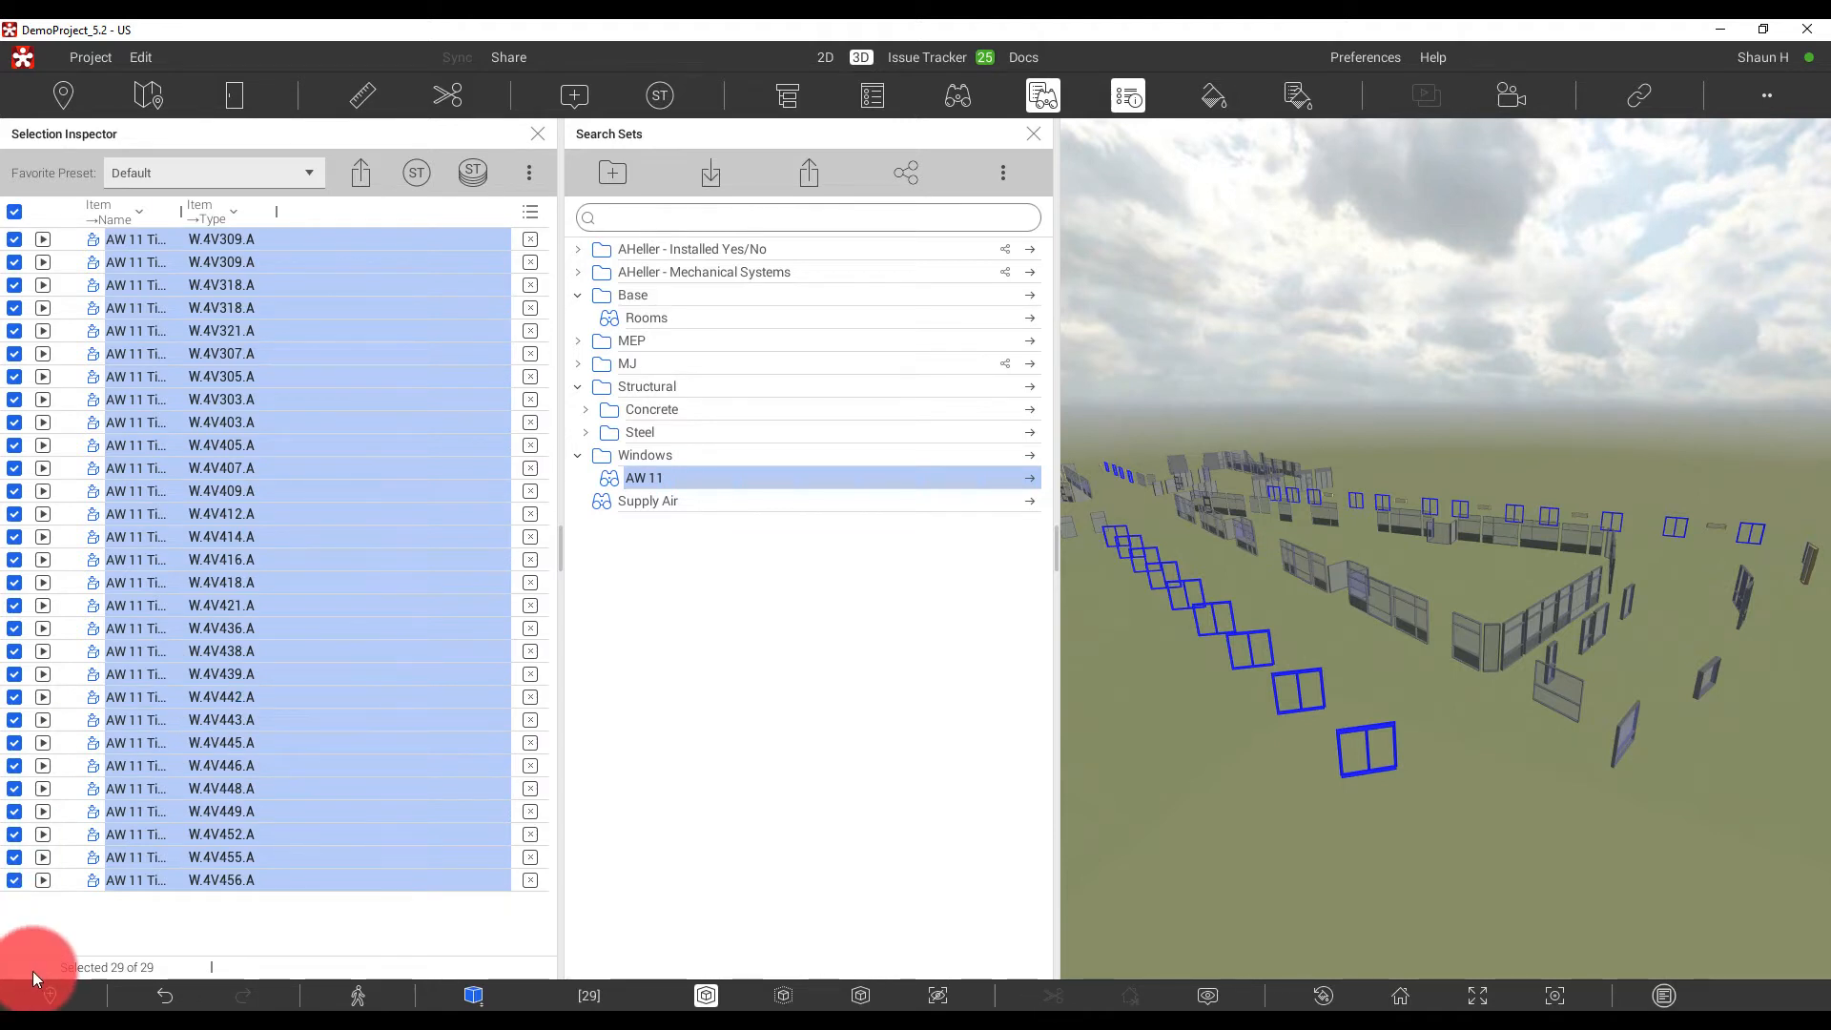
Create a stamp for each selected window using the AW - 11 template from the Window Types category.
left_click(473, 173)
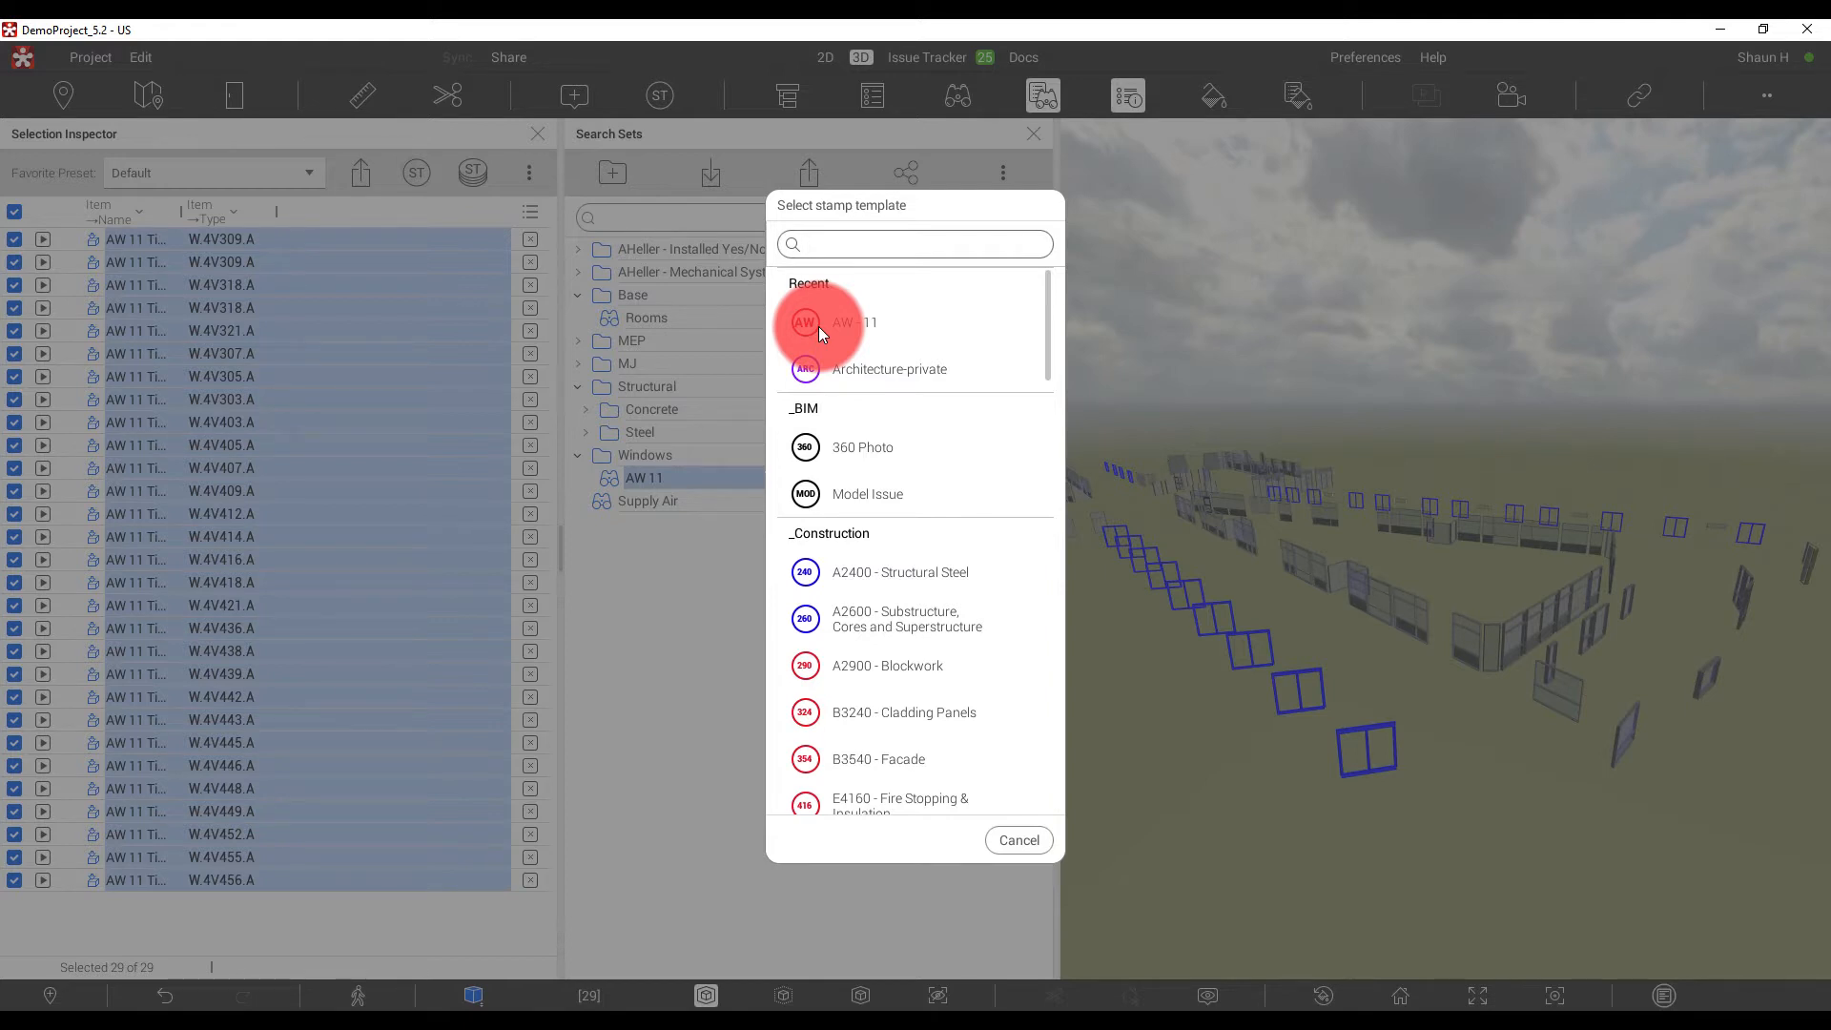
scroll(897, 683, "down", 1)
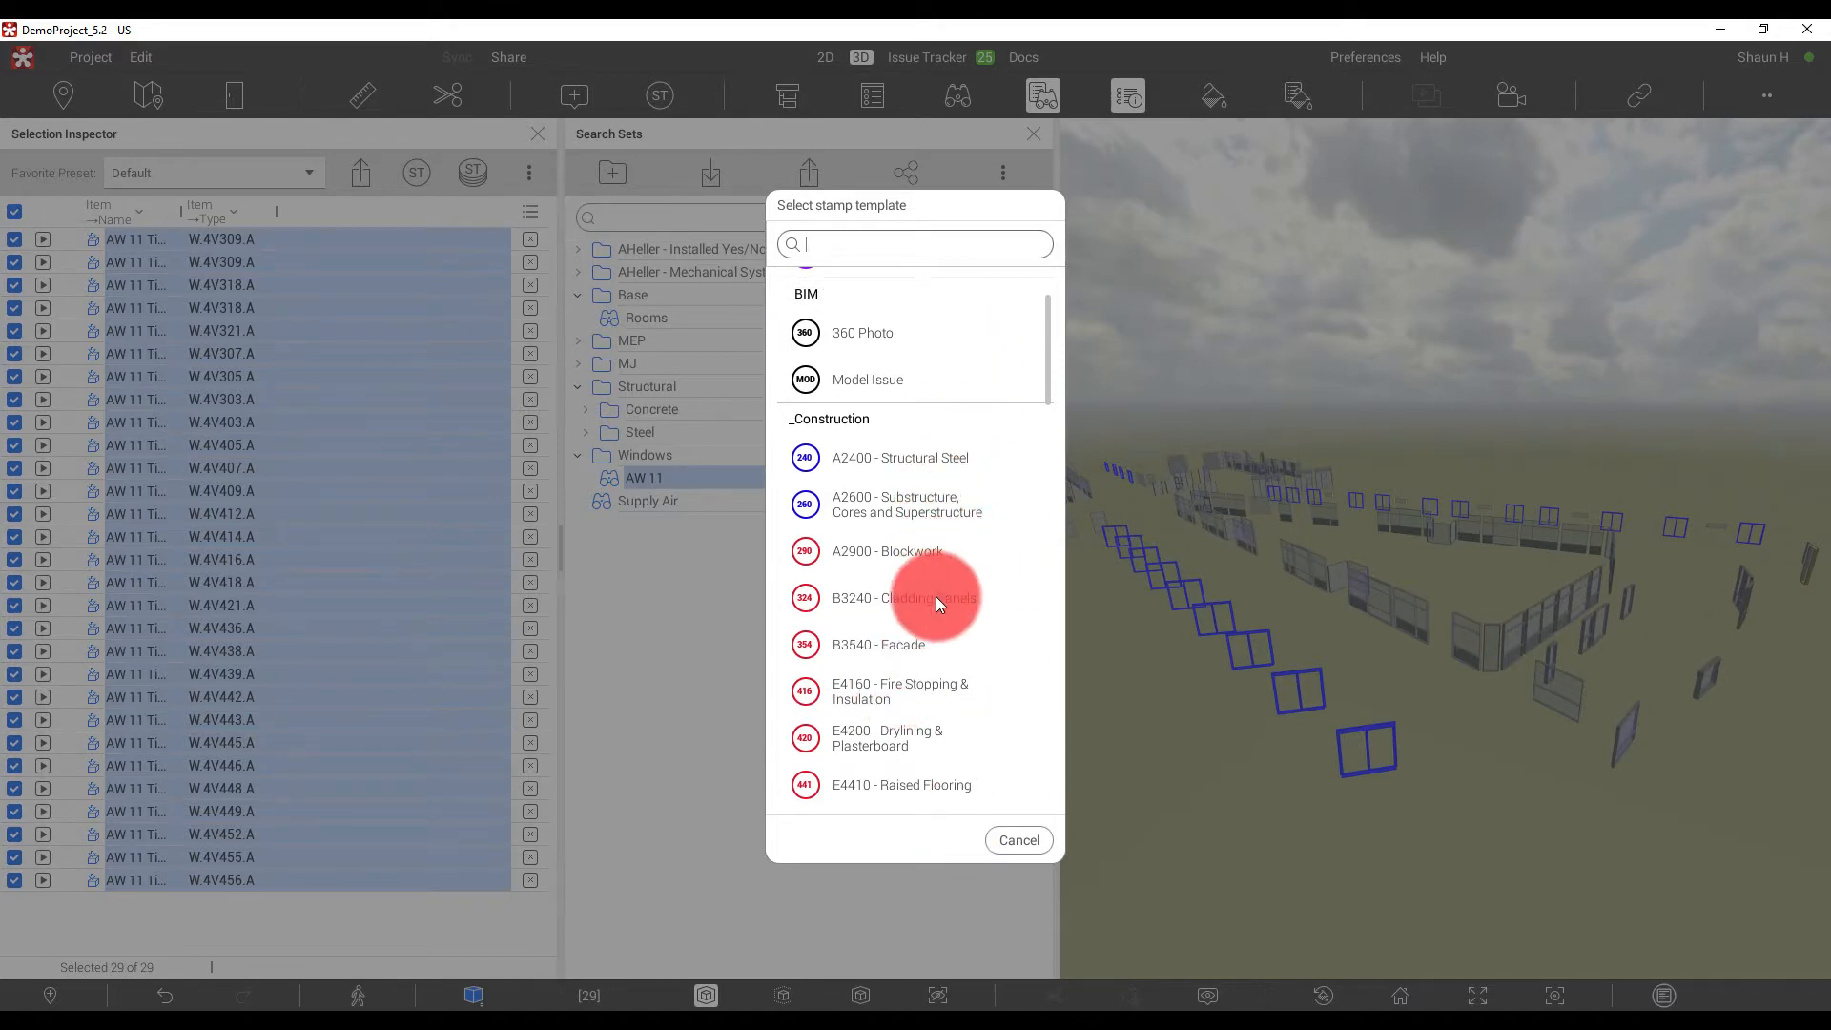
scroll(935, 597, "down", 10)
scroll(935, 597, "down", 2)
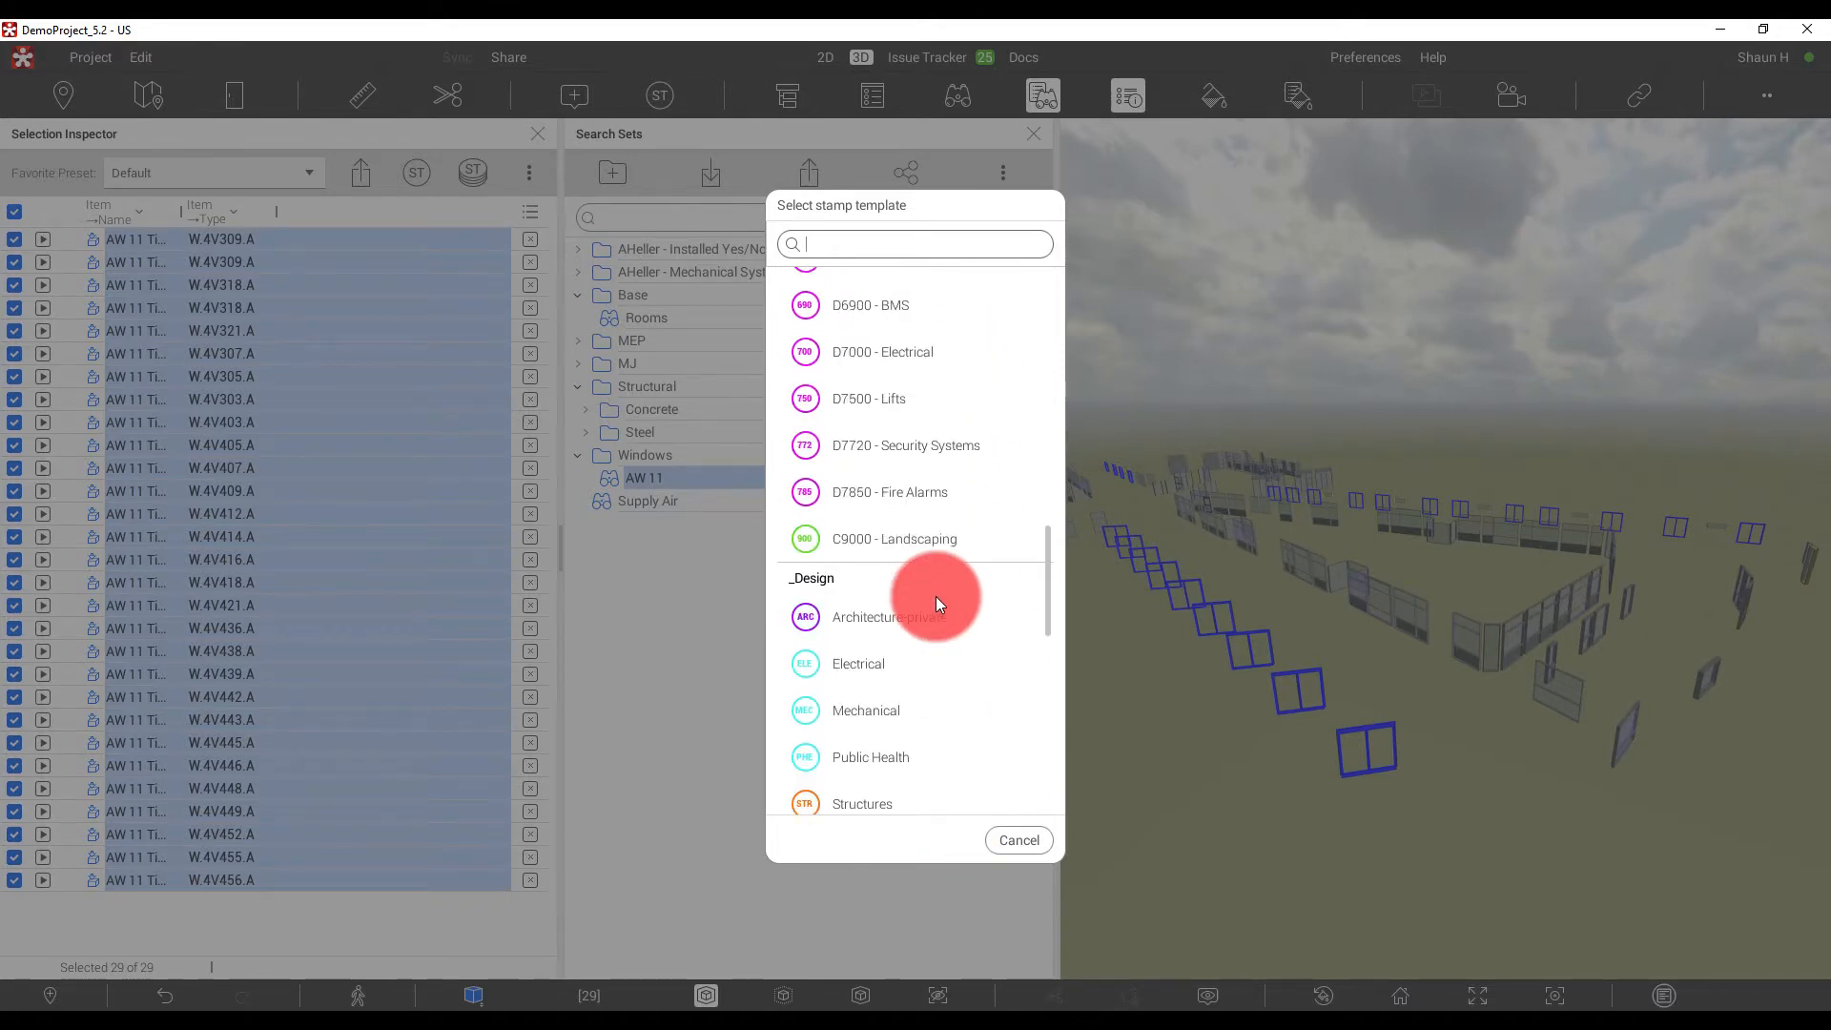
scroll(887, 649, "down", 1)
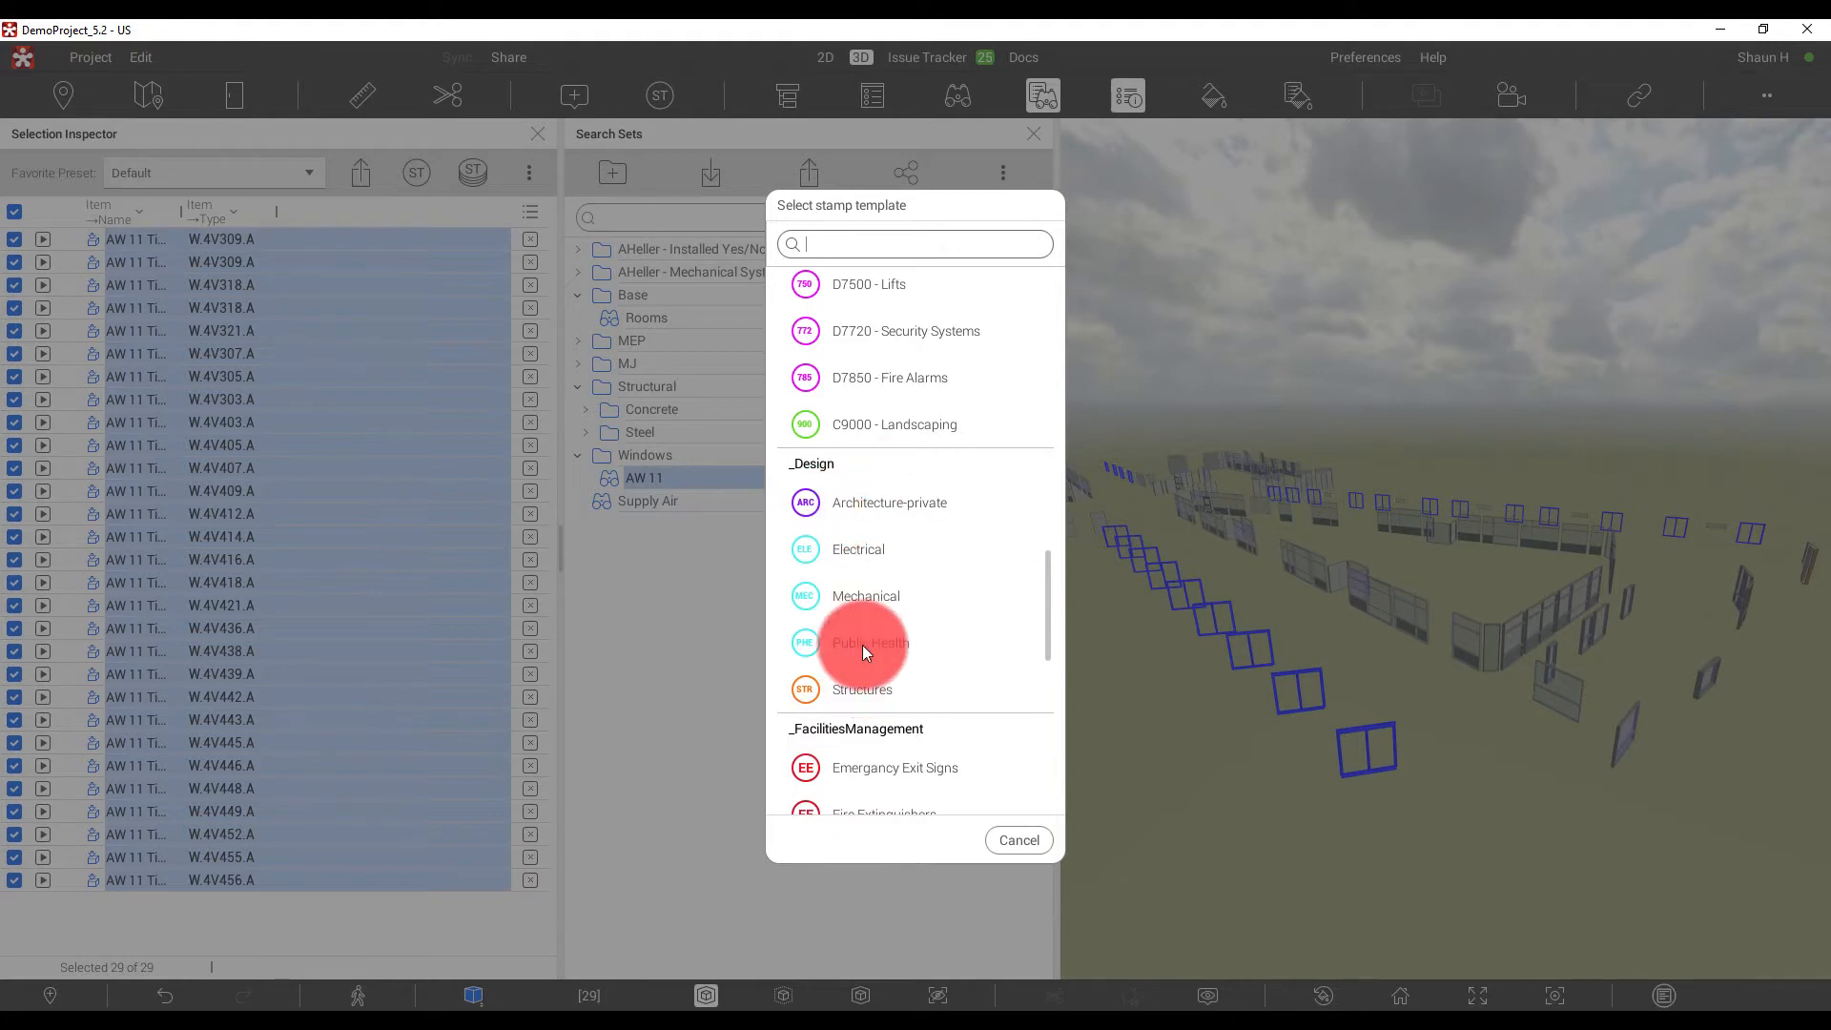
scroll(864, 650, "down", 1)
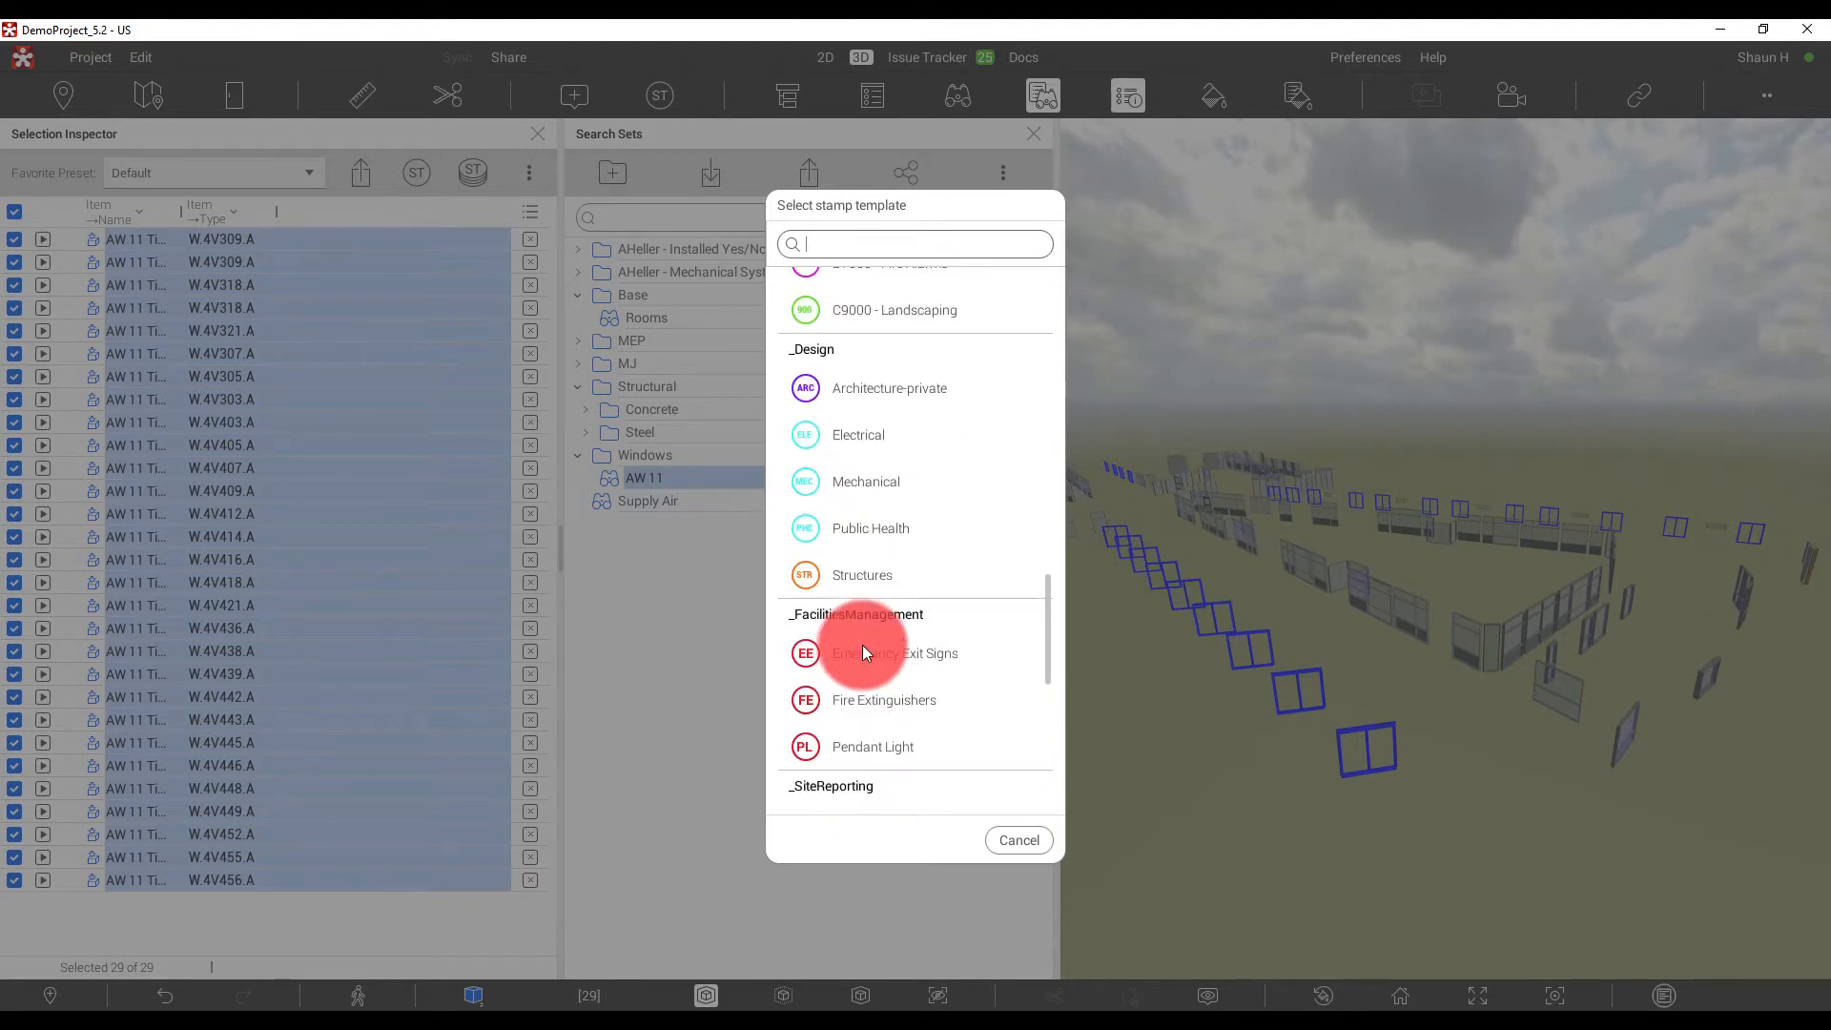
scroll(872, 747, "down", 1)
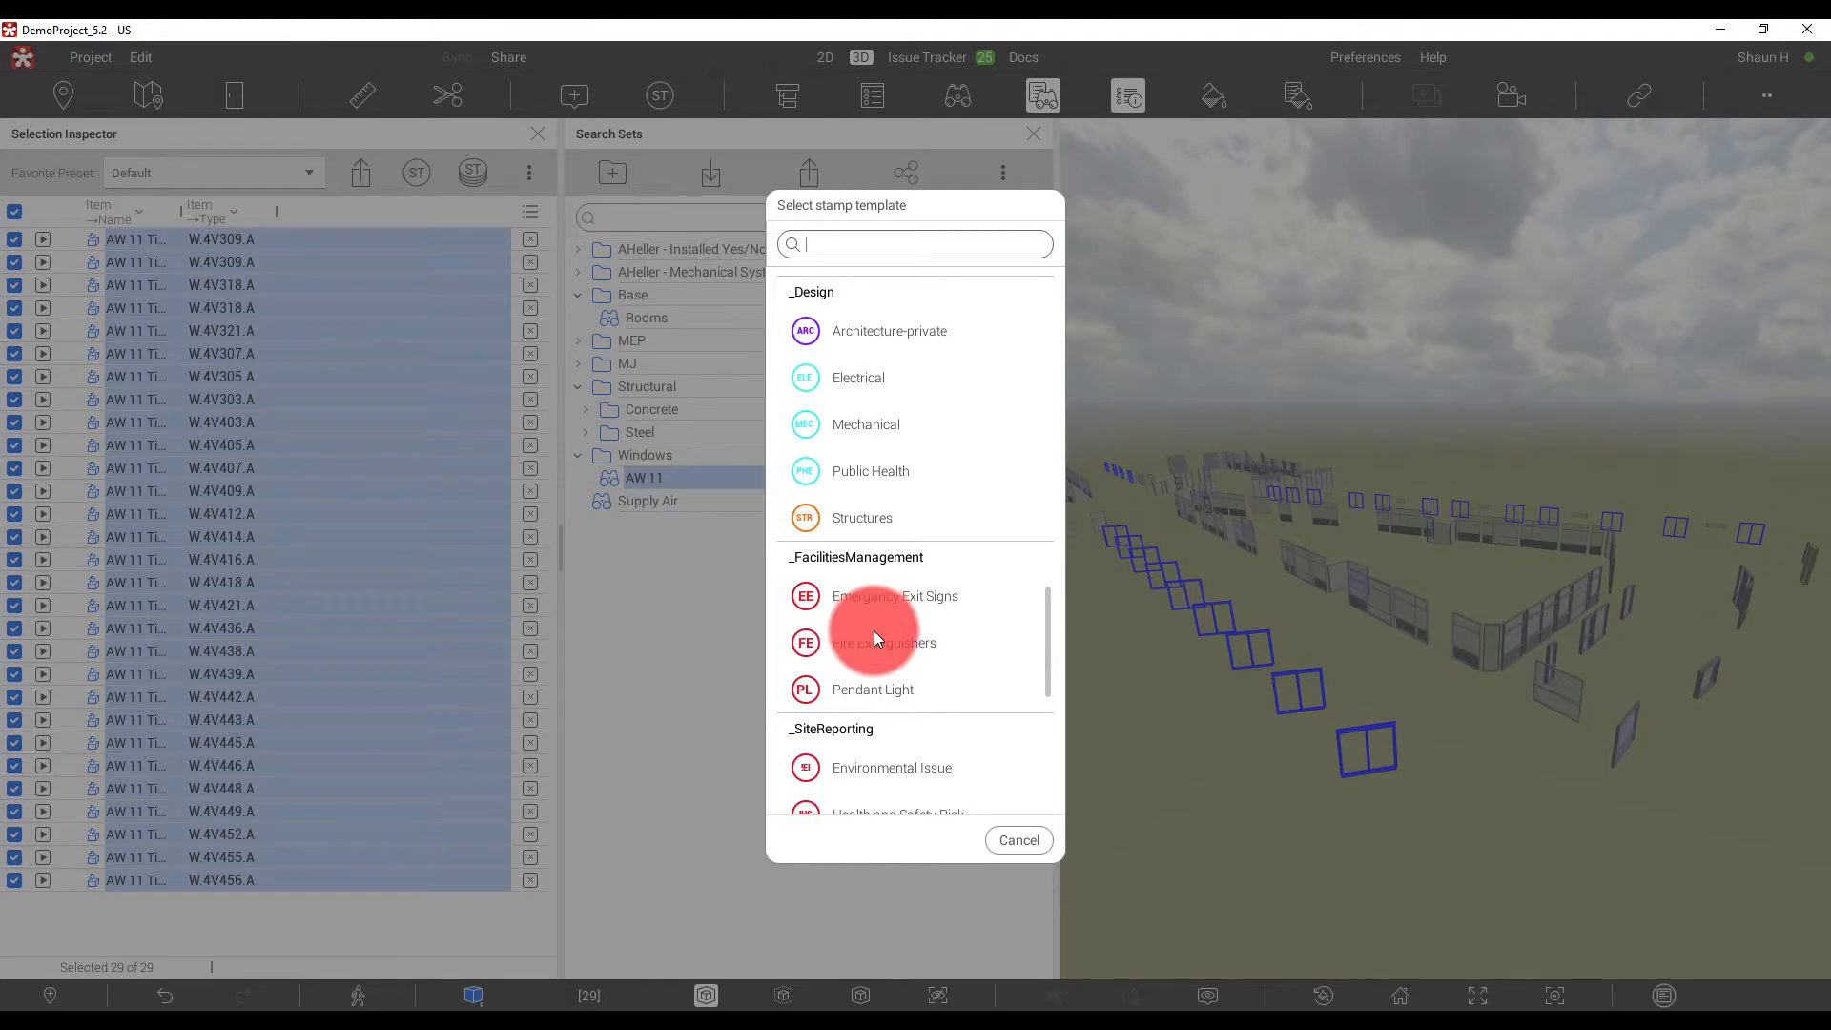
scroll(891, 684, "down", 4)
scroll(891, 684, "down", 2)
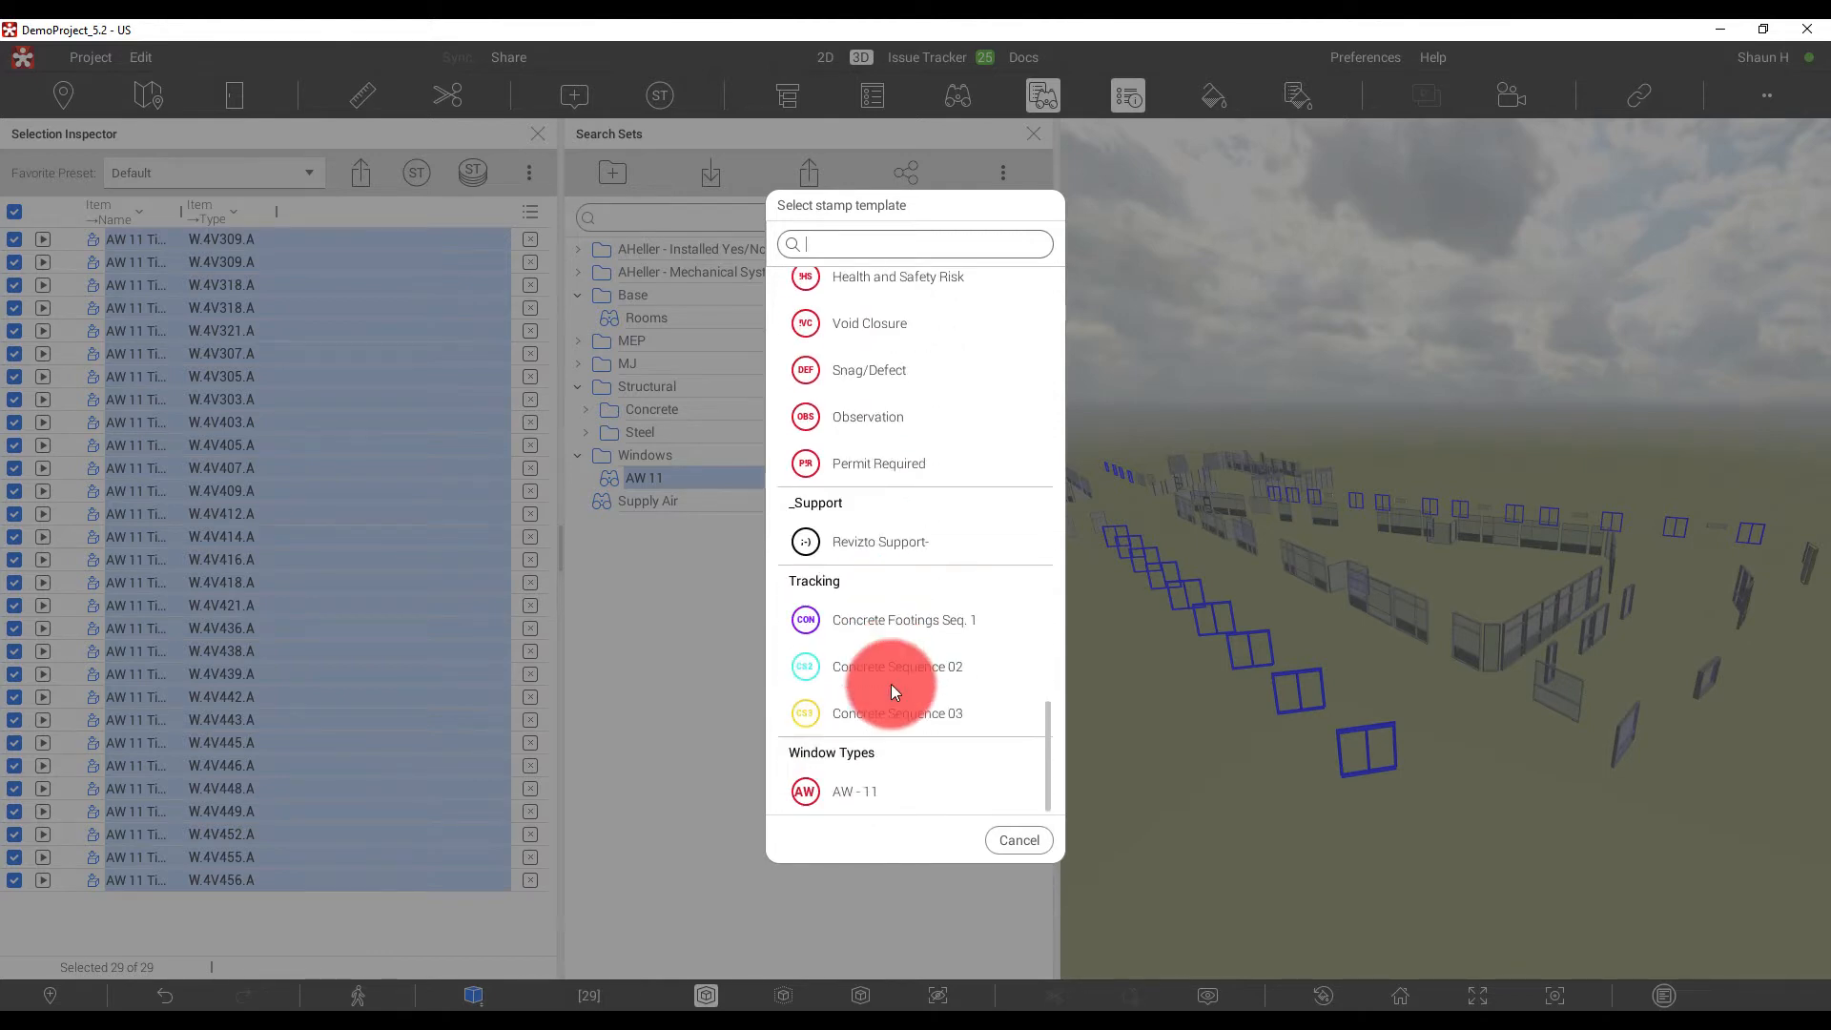
left_click(808, 791)
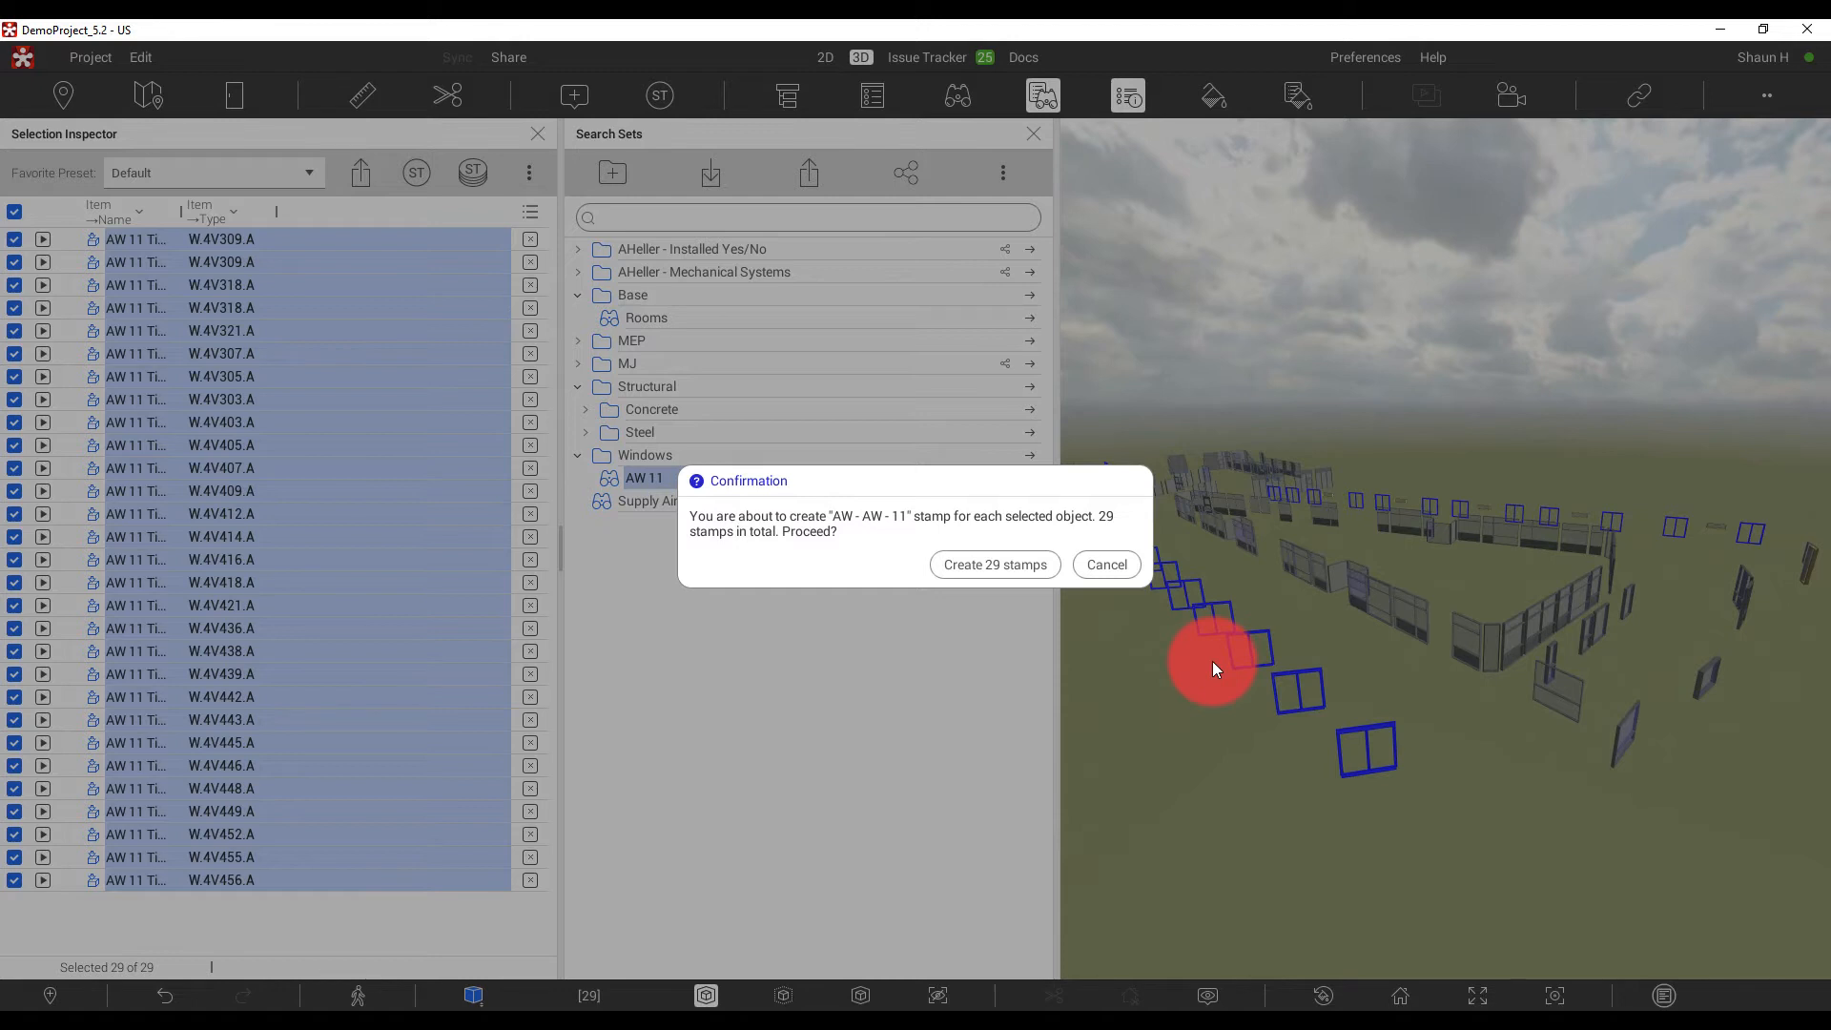
left_click(975, 568)
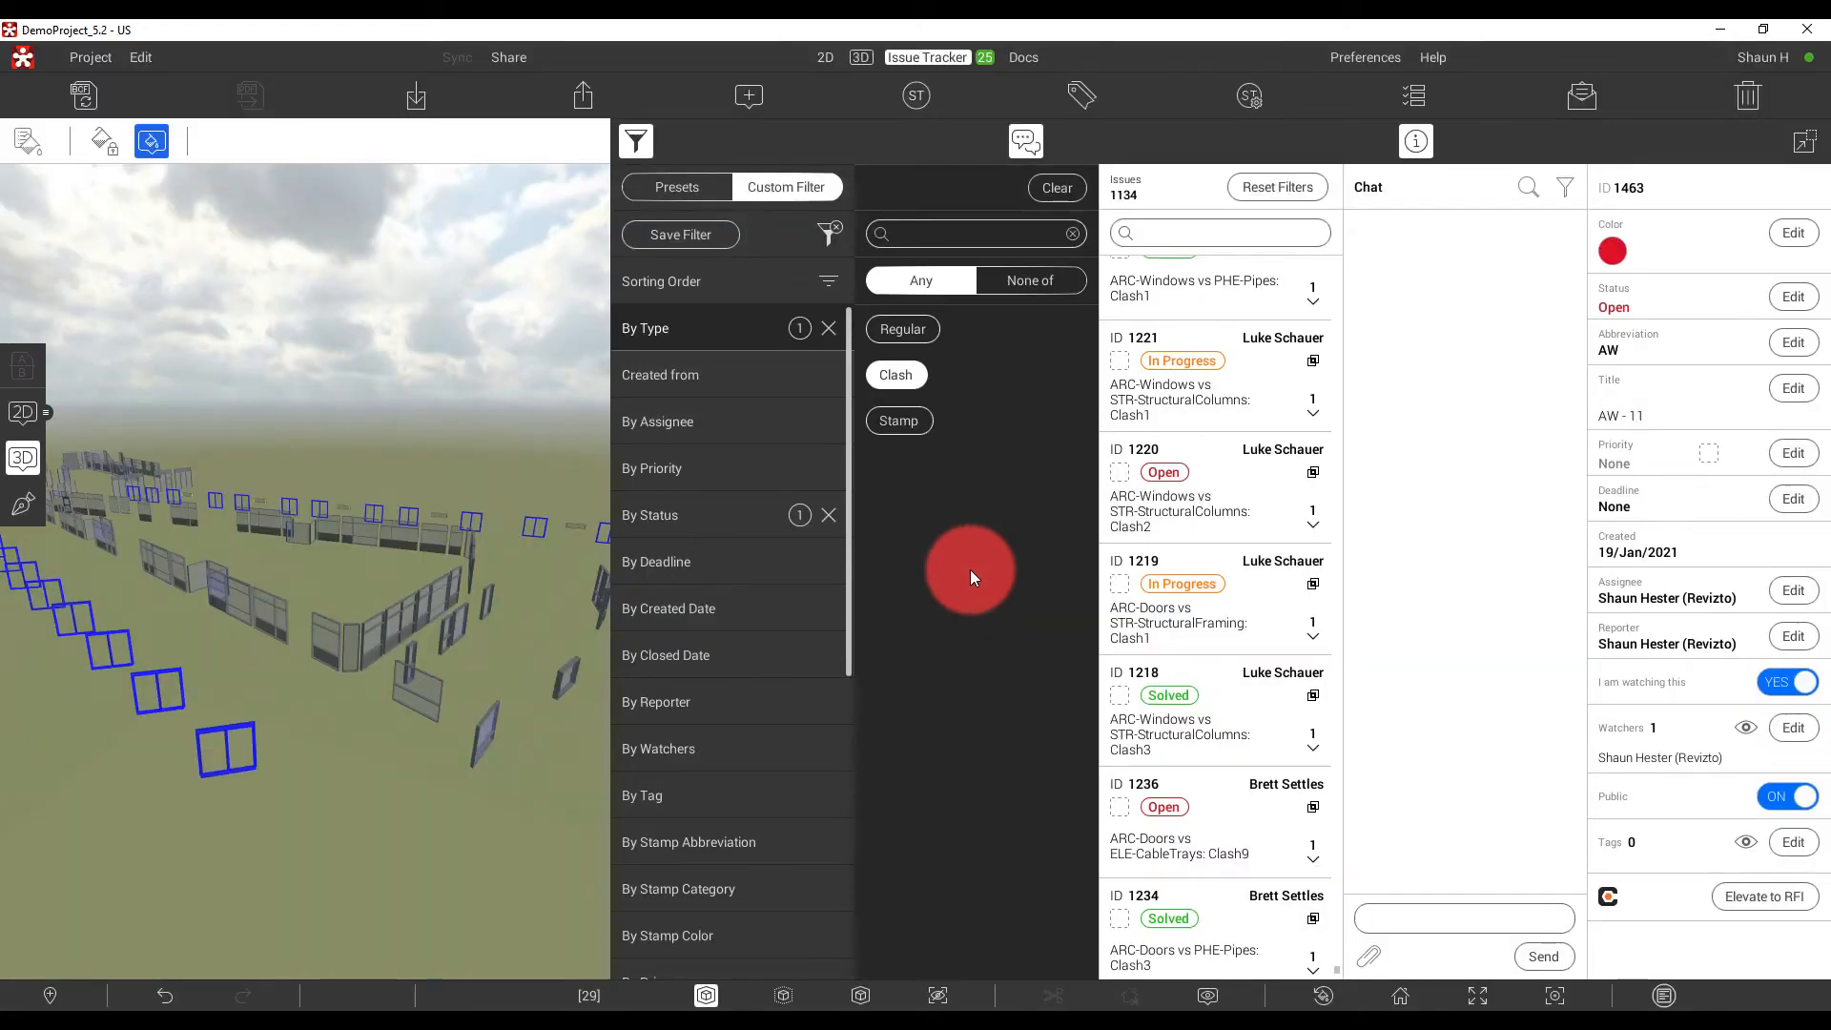
Look through the list of issues in the Issue Tracker, and return to the 3D view of the windows.
scroll(1188, 861, "down", 2)
scroll(1188, 861, "down", 4)
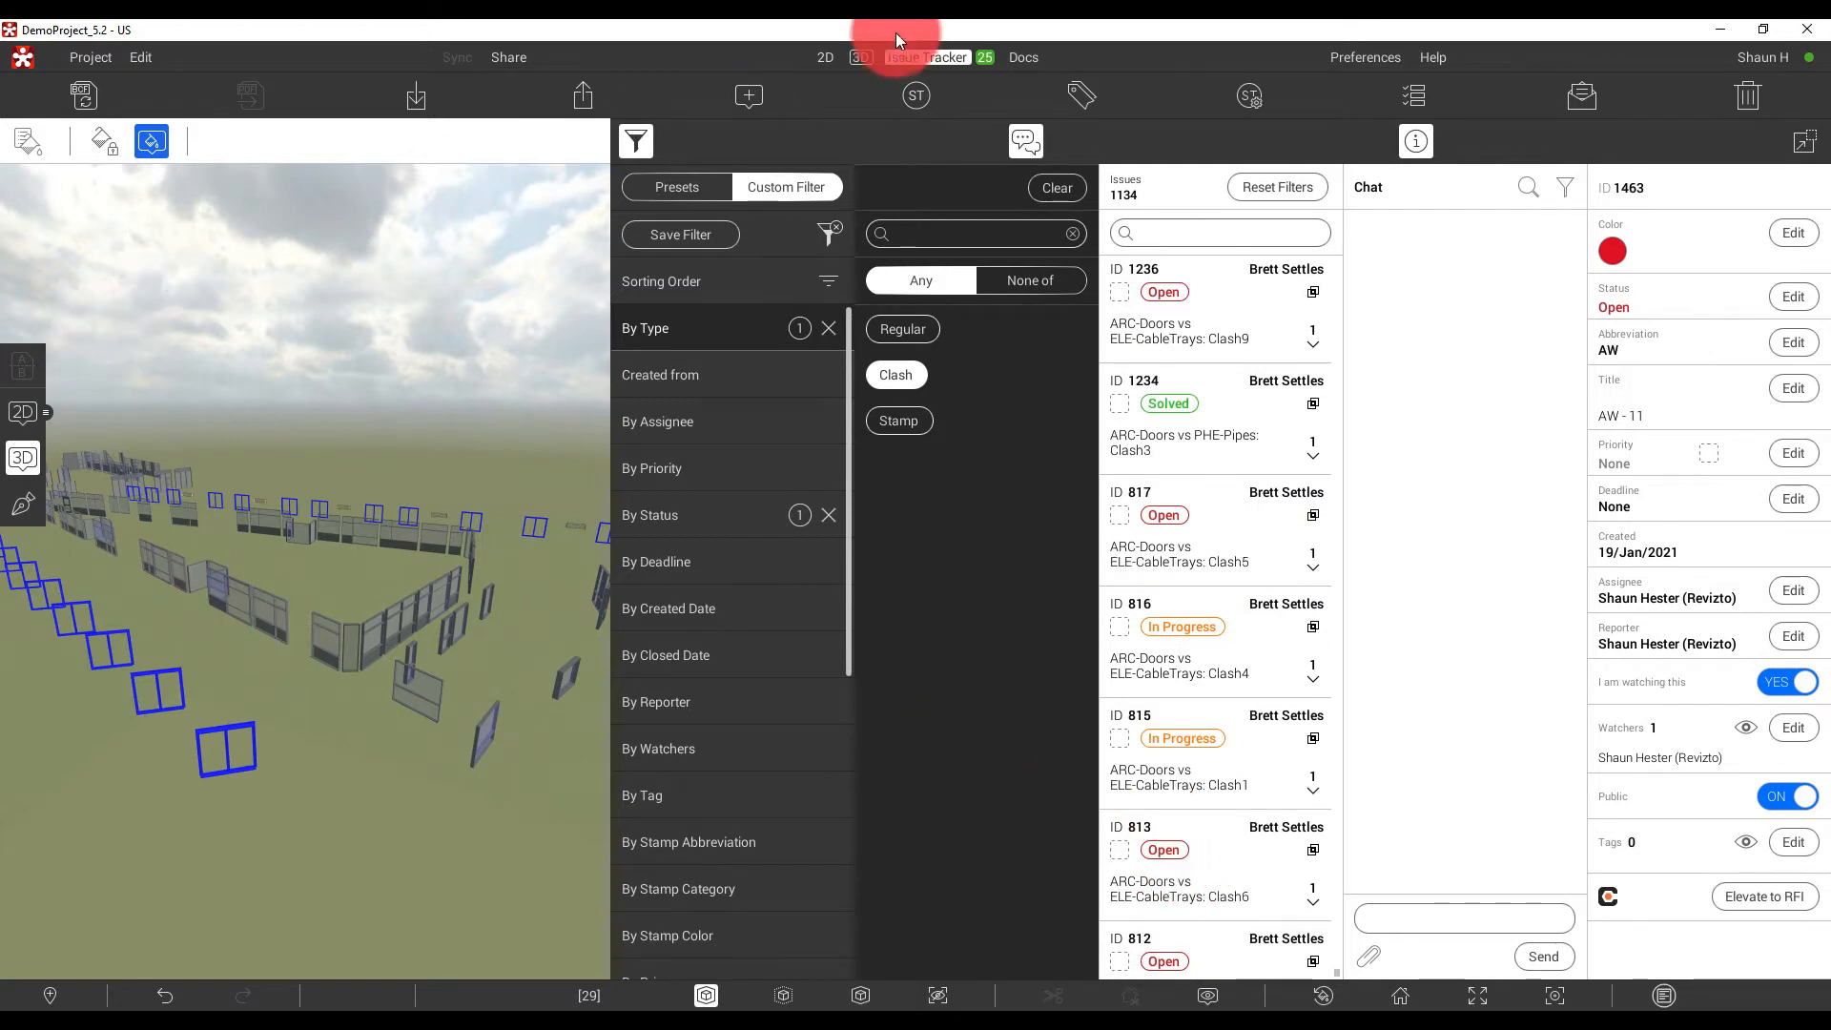
left_click(862, 58)
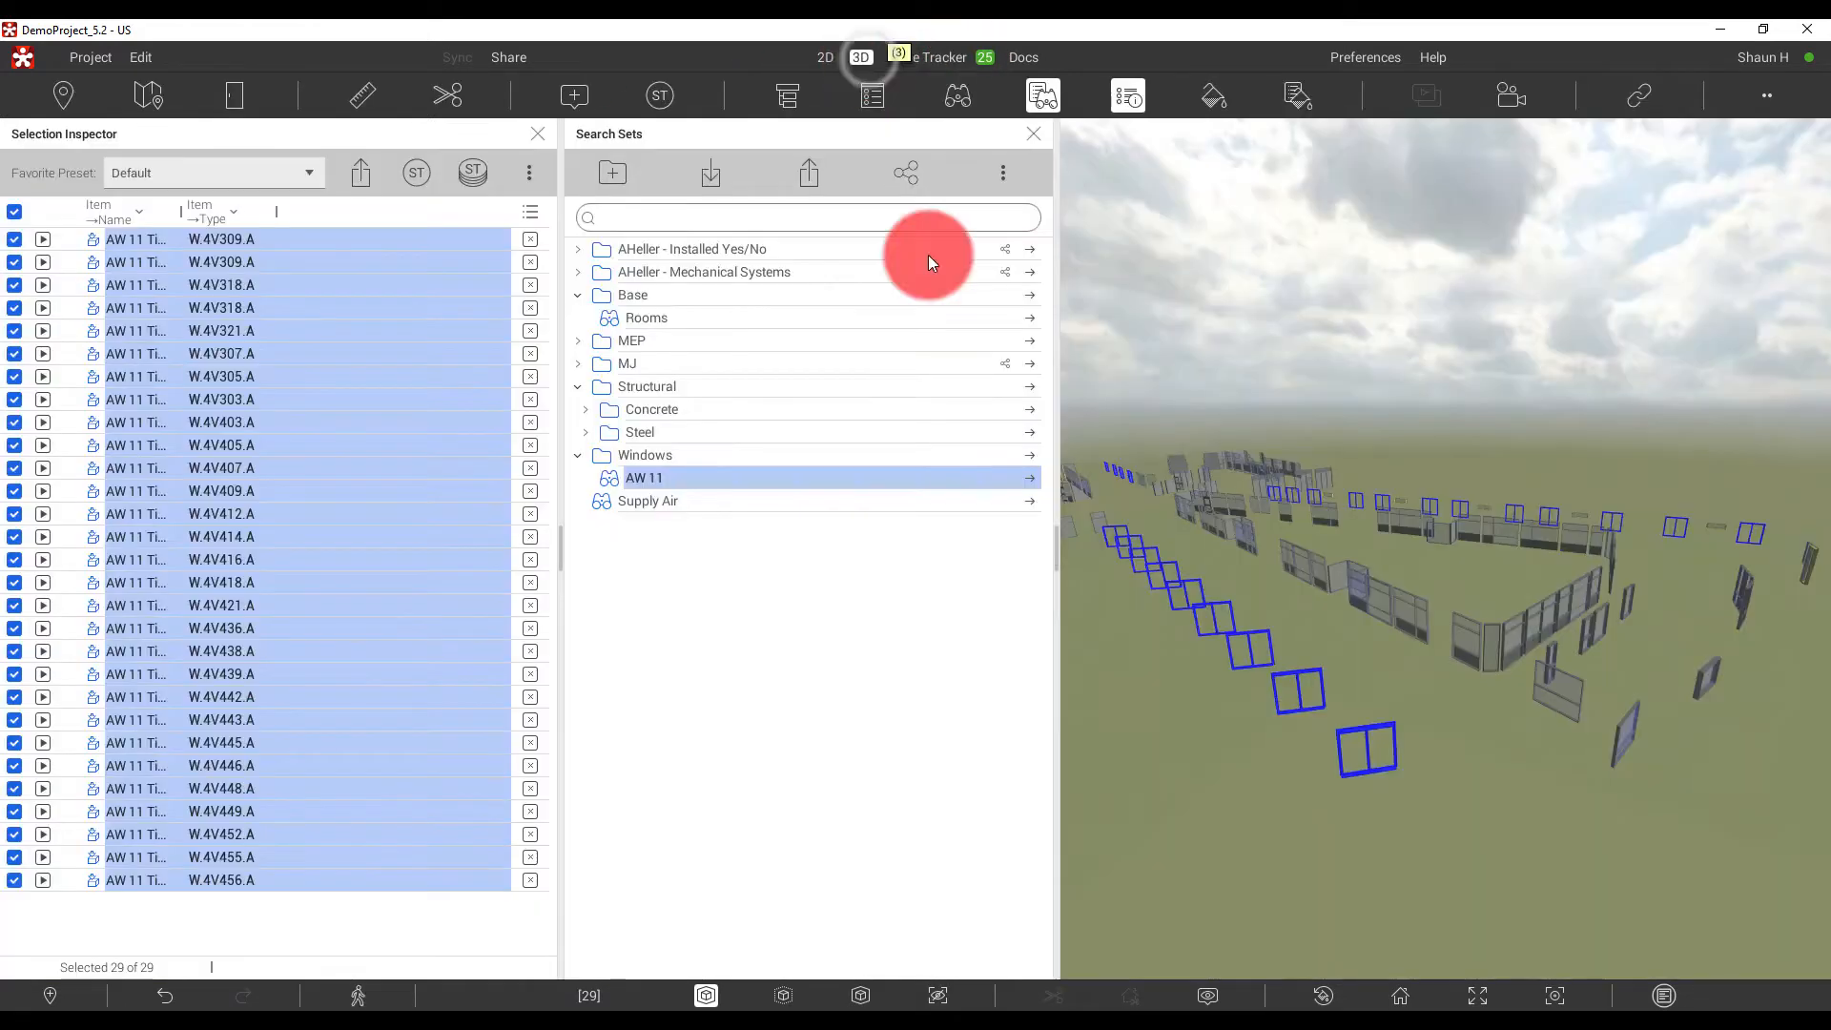
left_click_drag(1253, 654, 1347, 660)
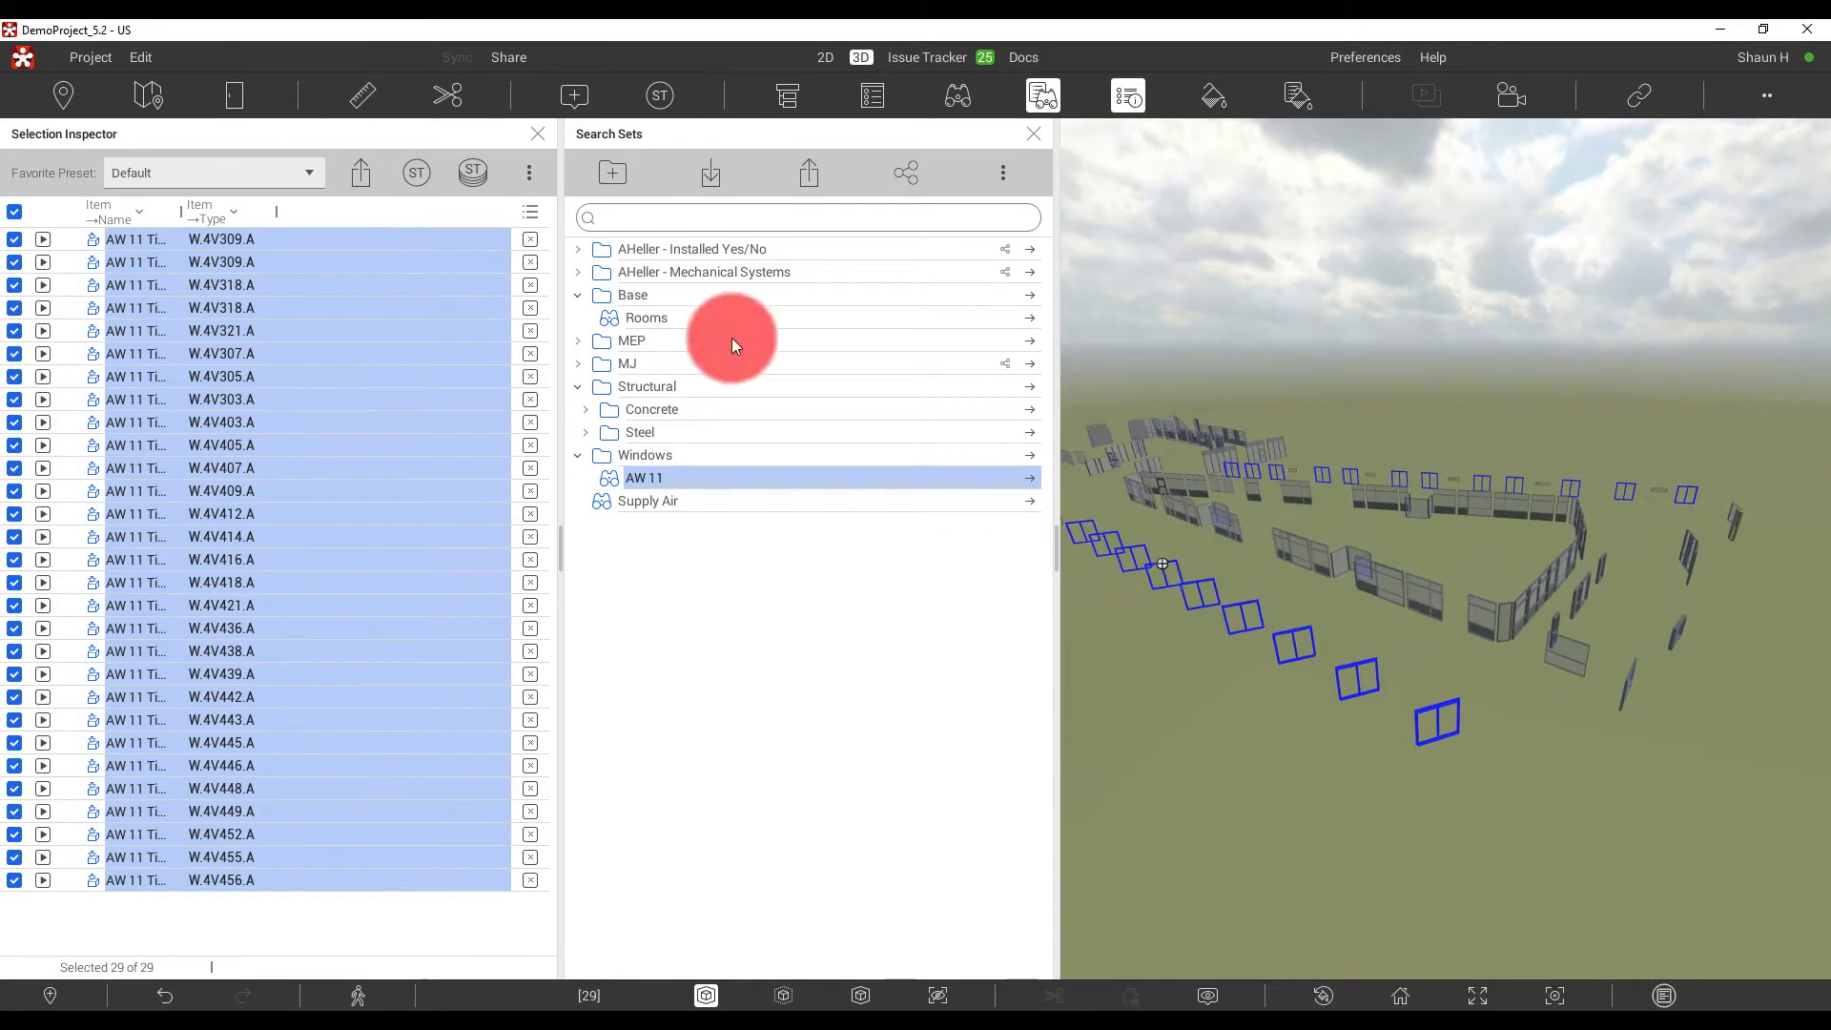
Close the Selection Inspector and Search Sets, and turn on issues visibility in the 3D view.
left_click(539, 134)
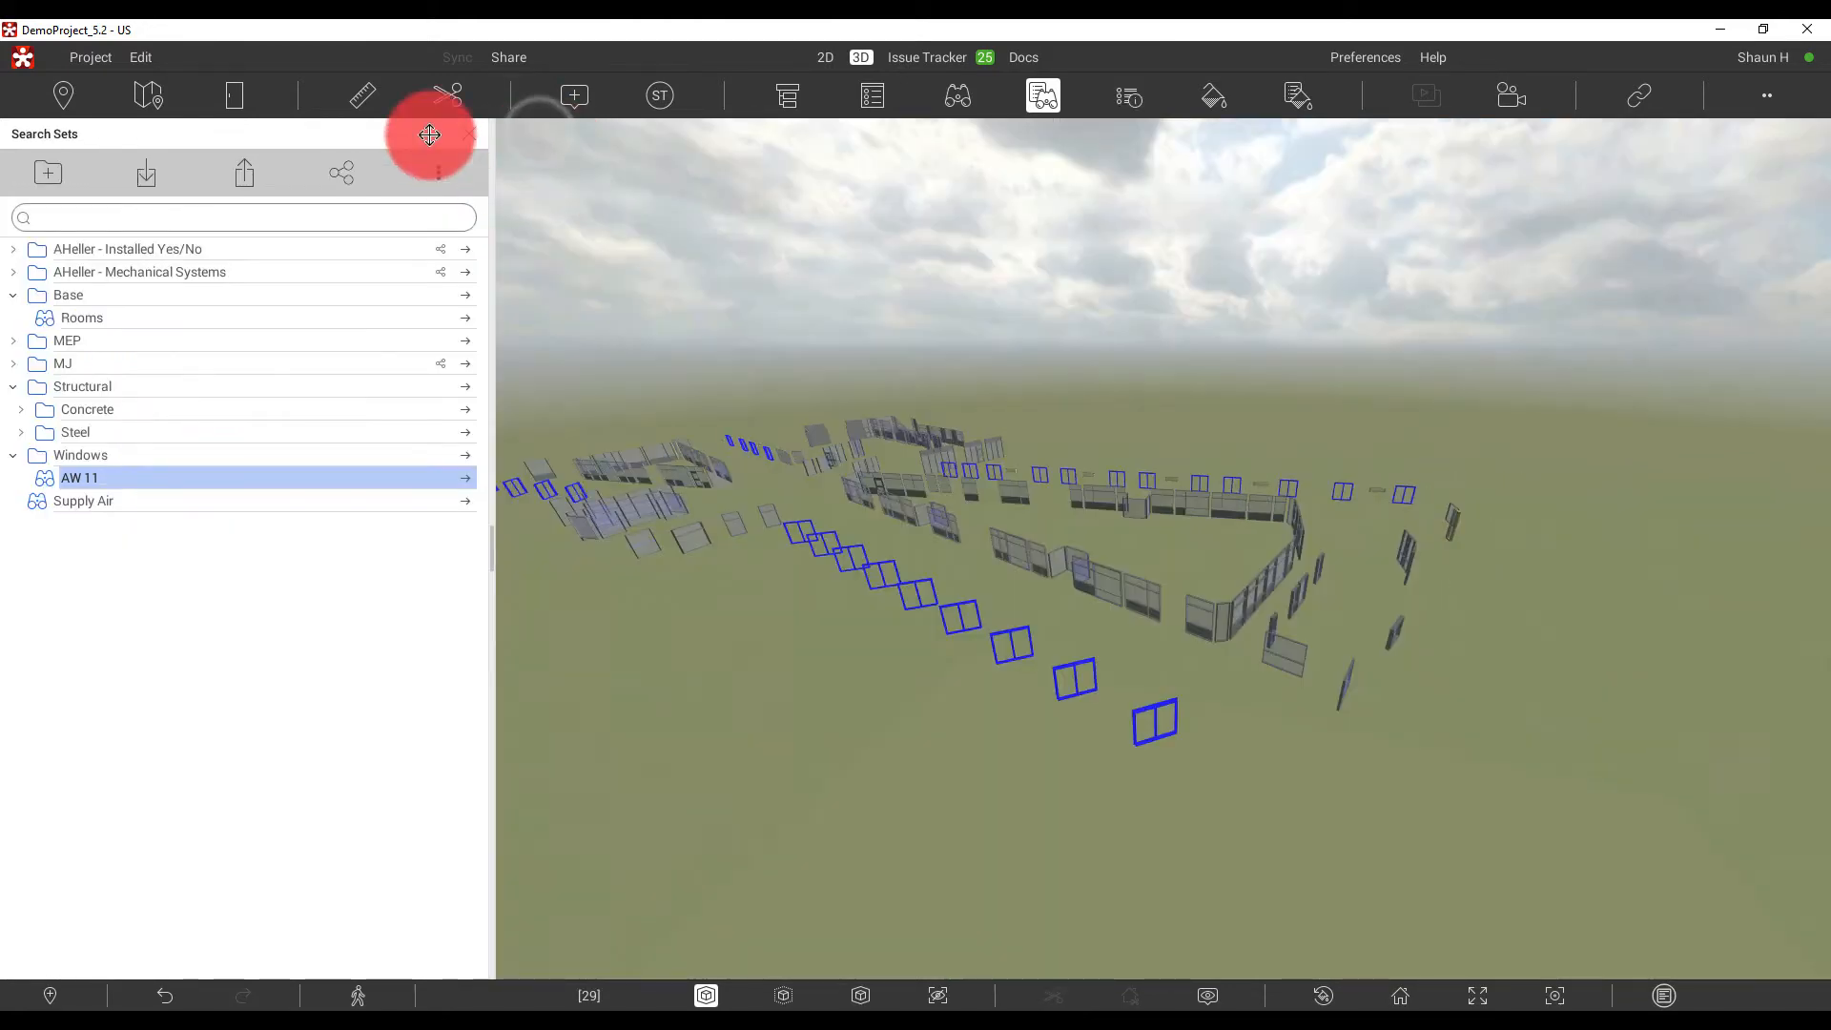
left_click(468, 134)
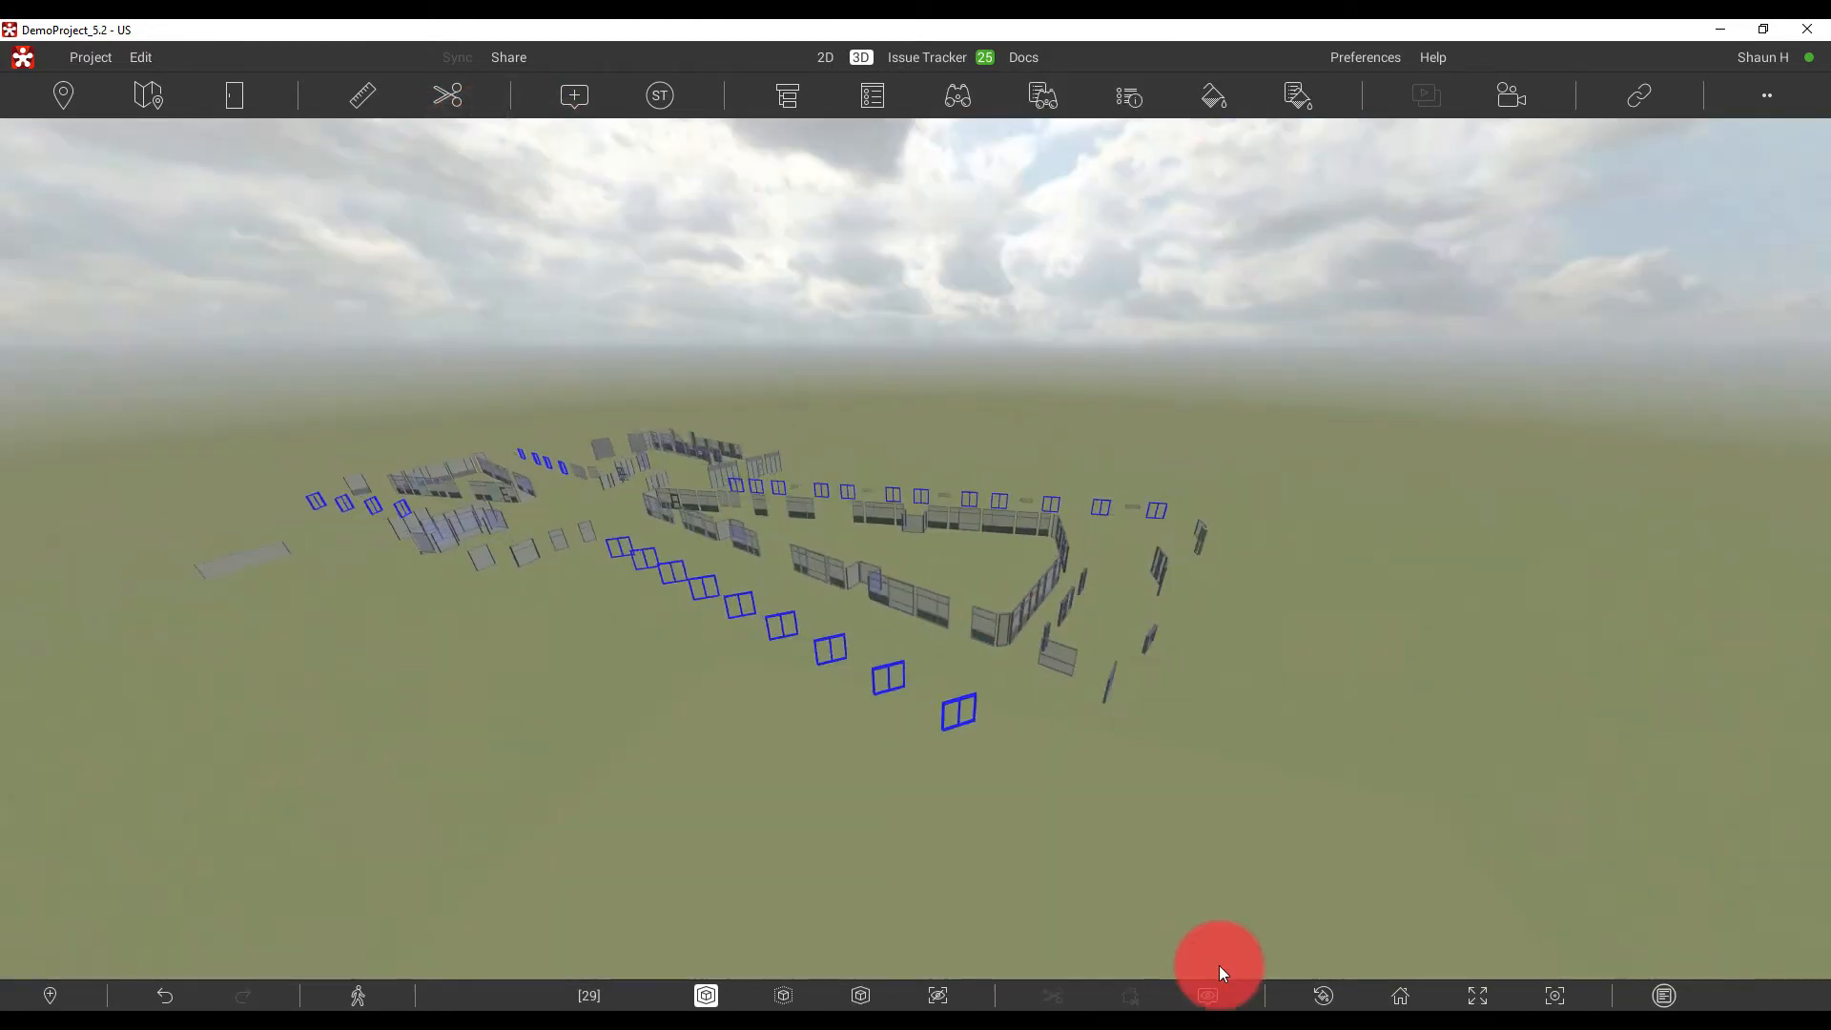
left_click(1208, 996)
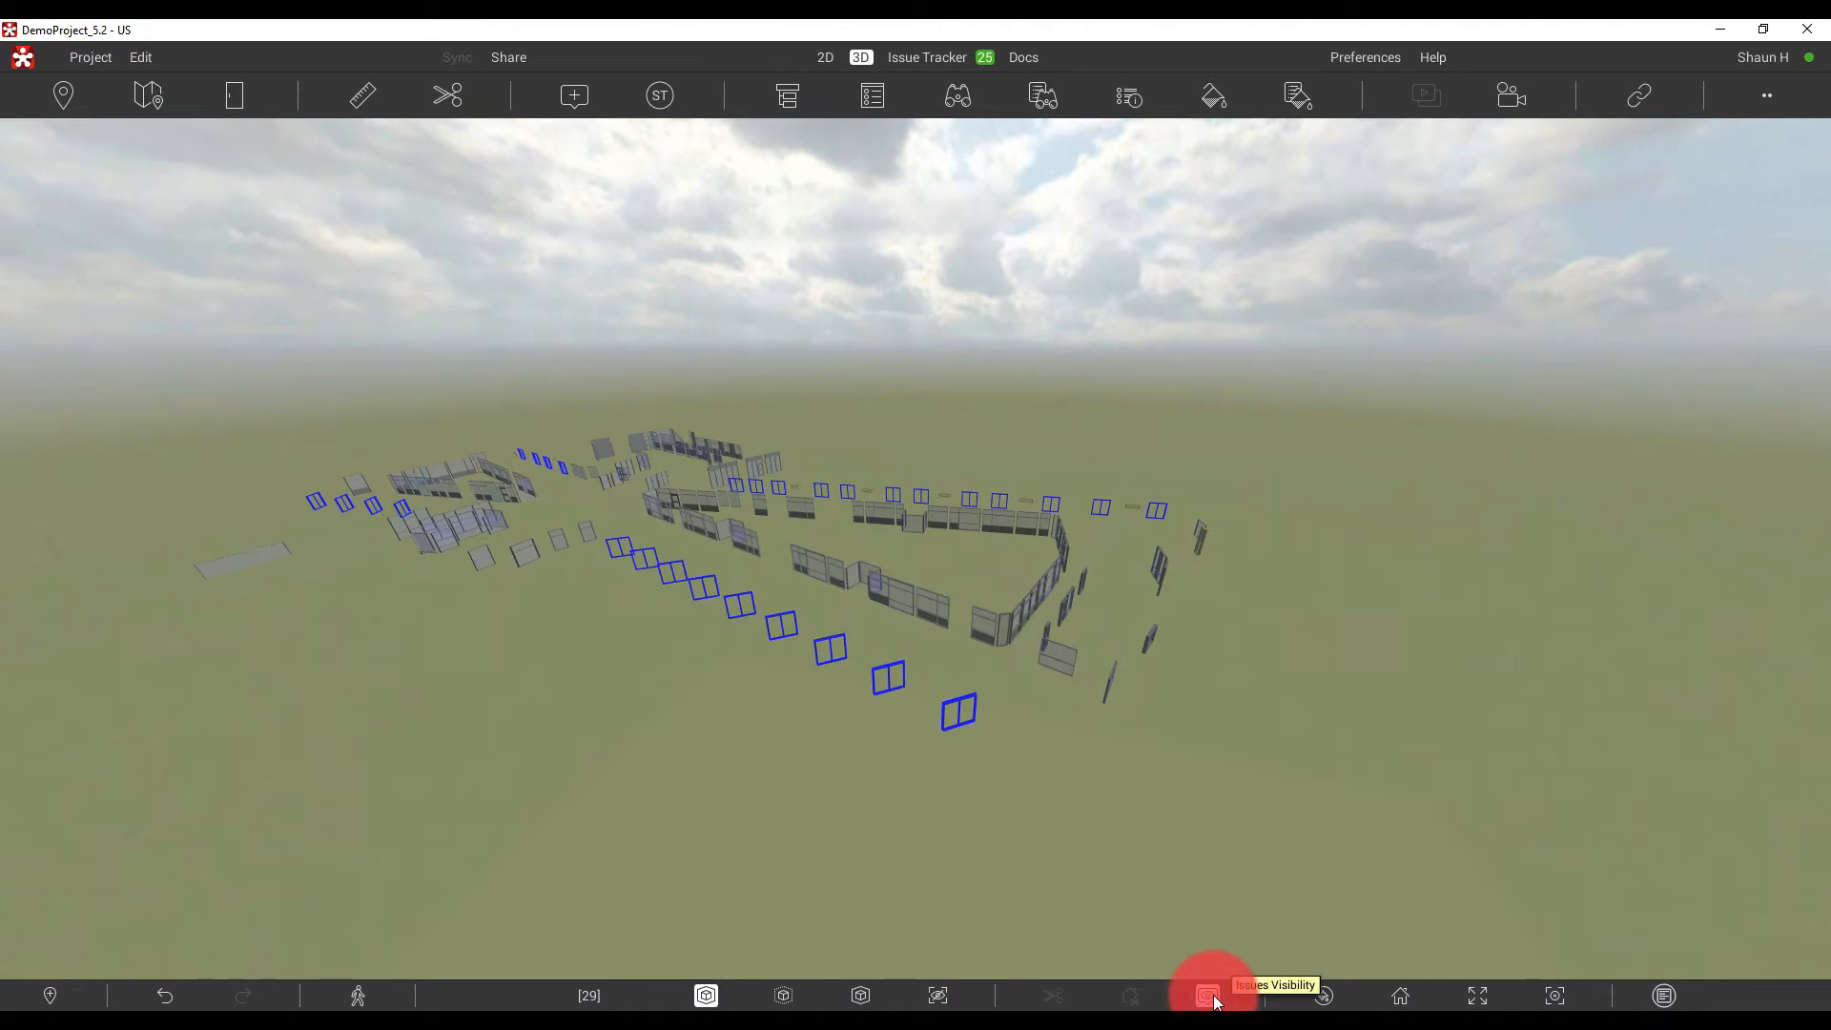
left_click(1097, 584)
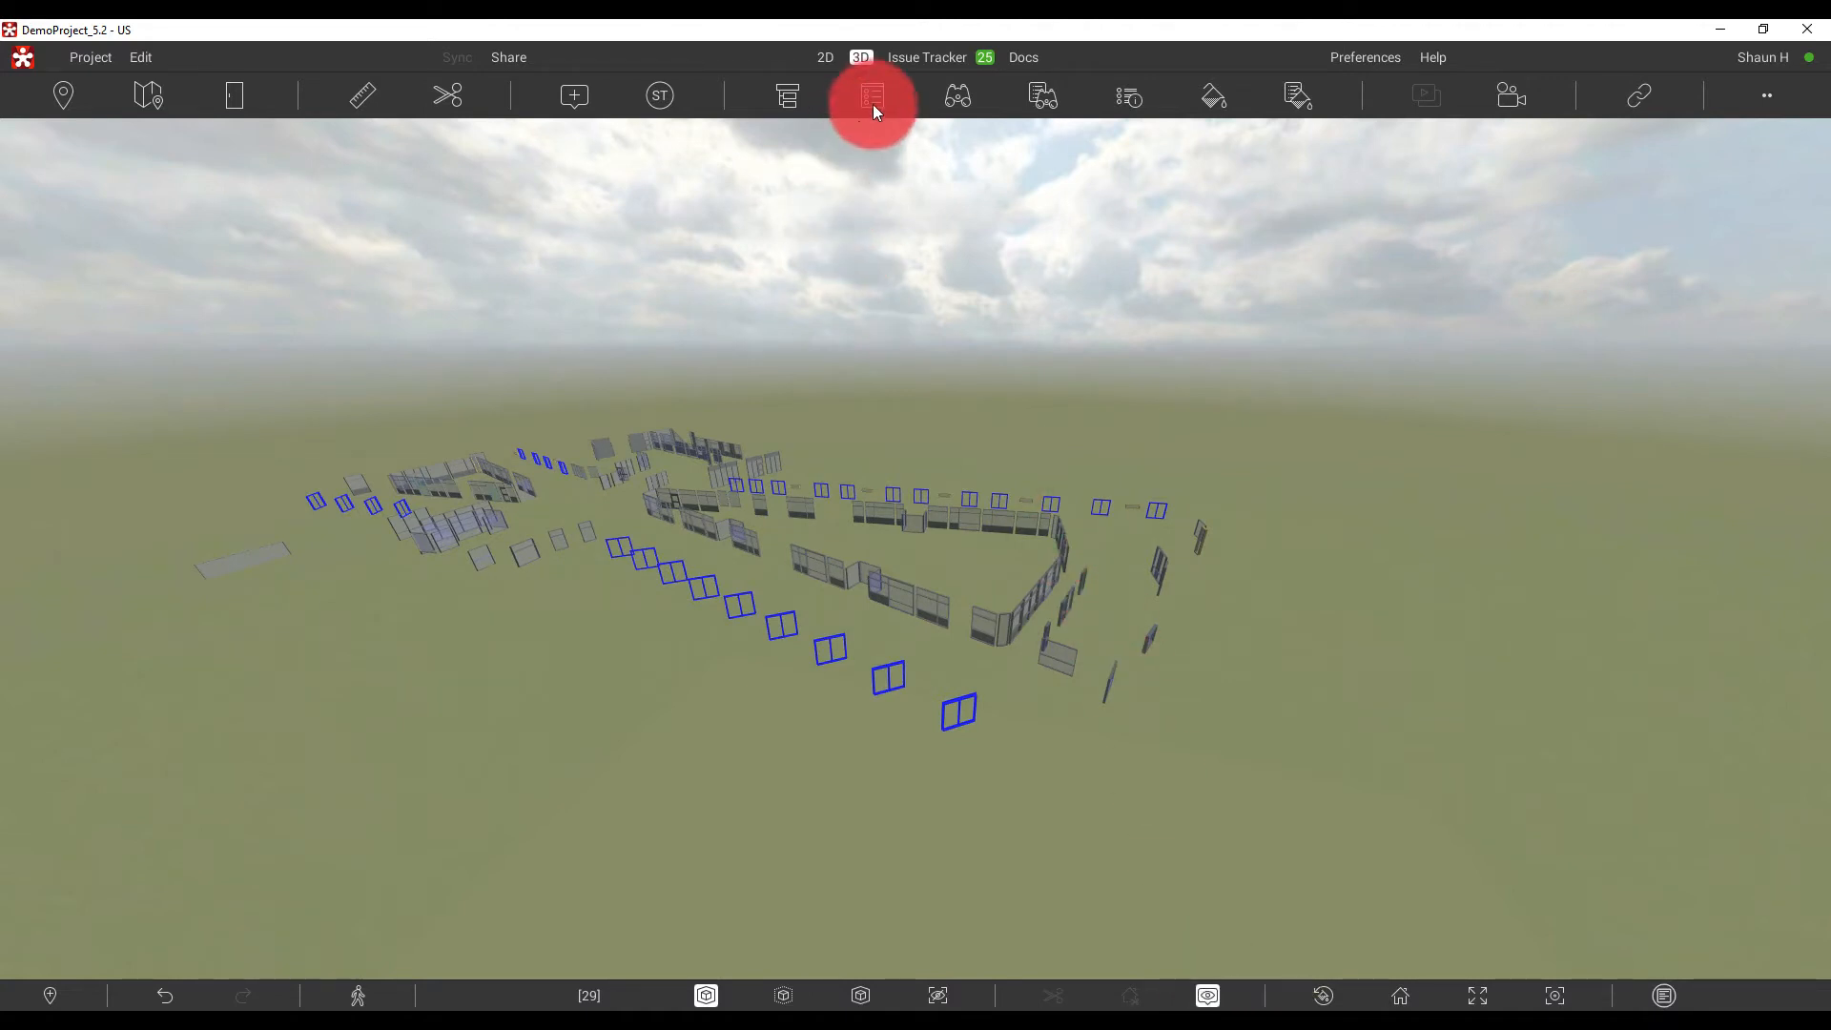
Open the Issue Tracker and reset the active issue filters.
left_click(923, 58)
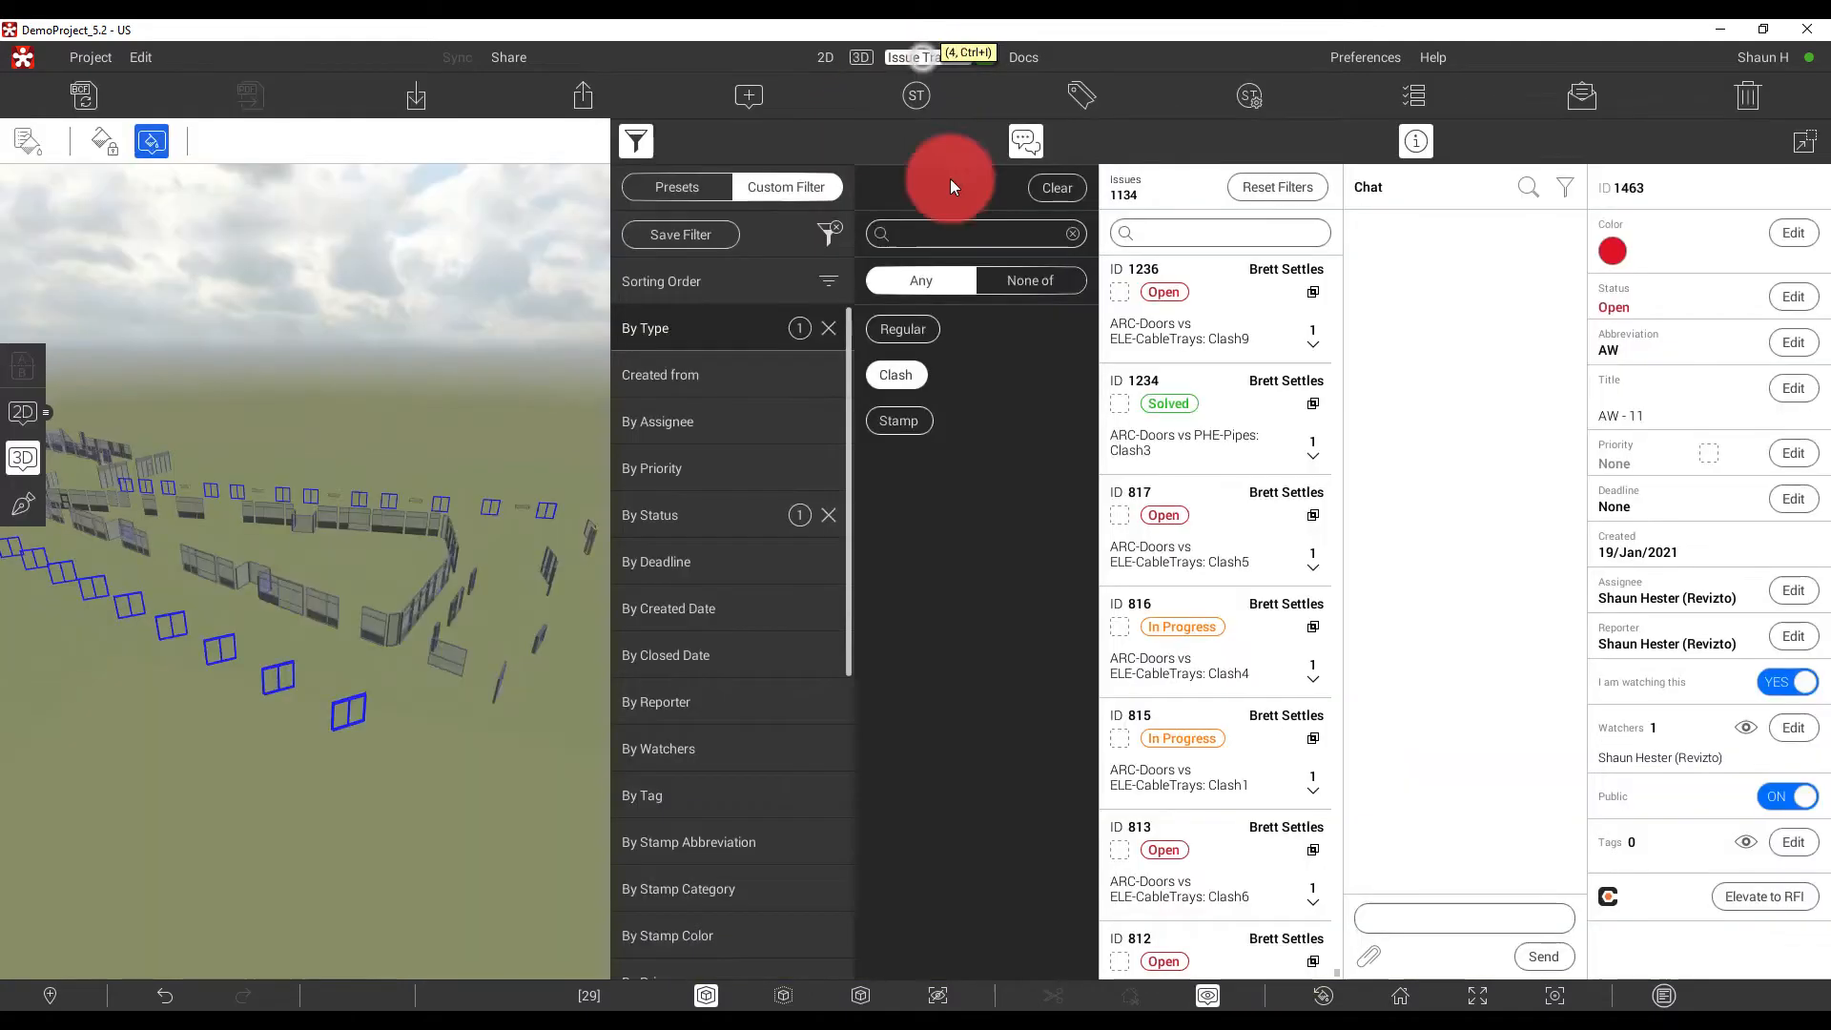
left_click(1024, 727)
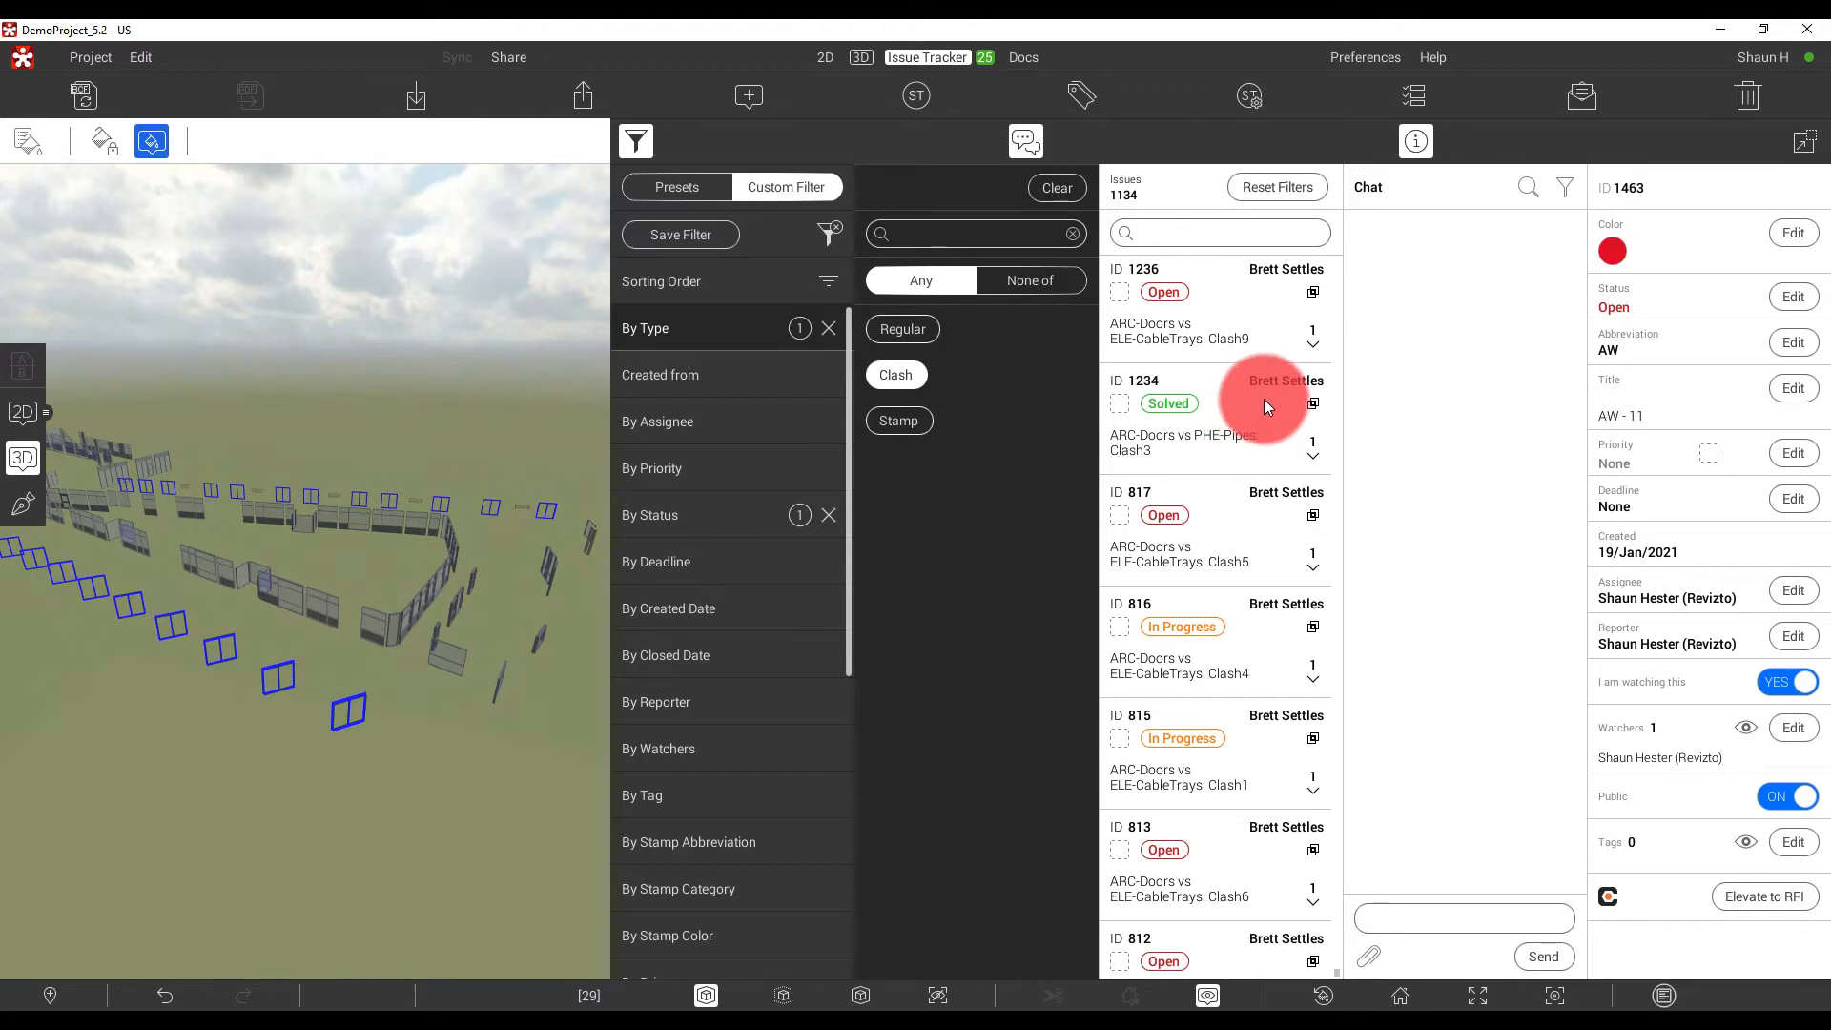
left_click(1267, 187)
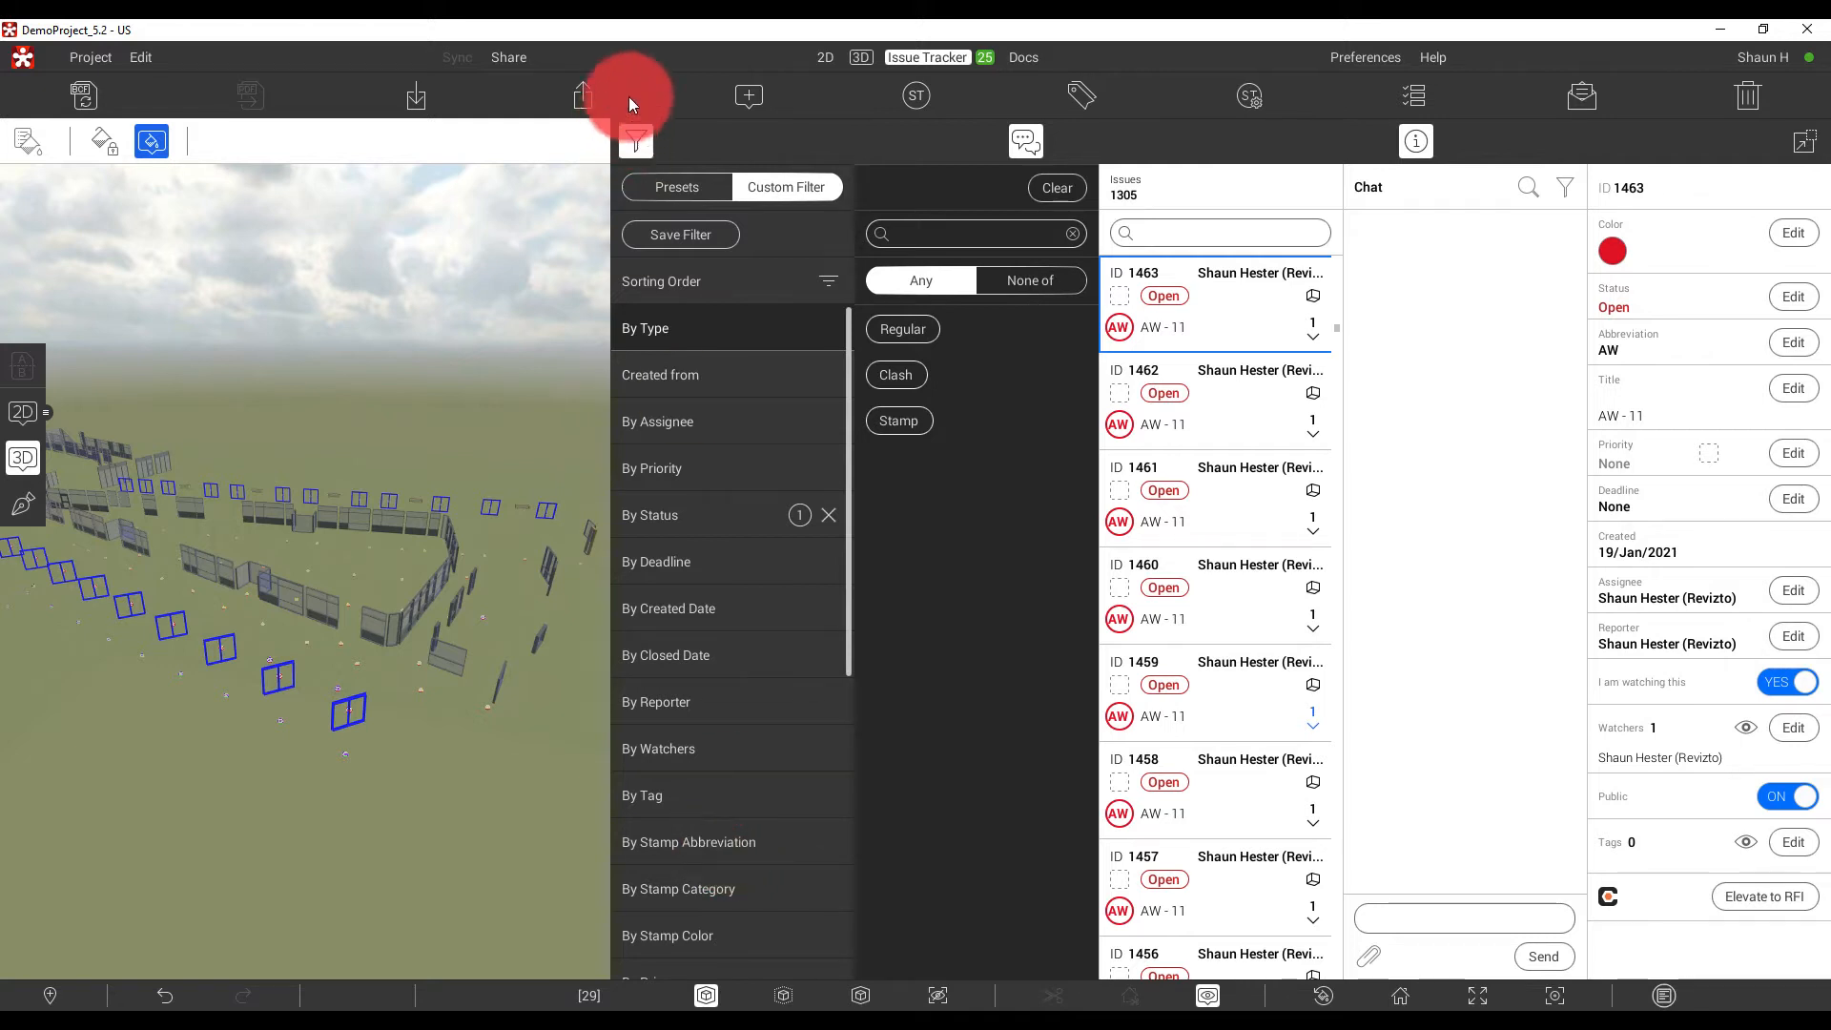
Filter the issues with a custom filter by stamp abbreviation, searching for "aw" and choosing the AW - 11 stamp.
left_click(671, 187)
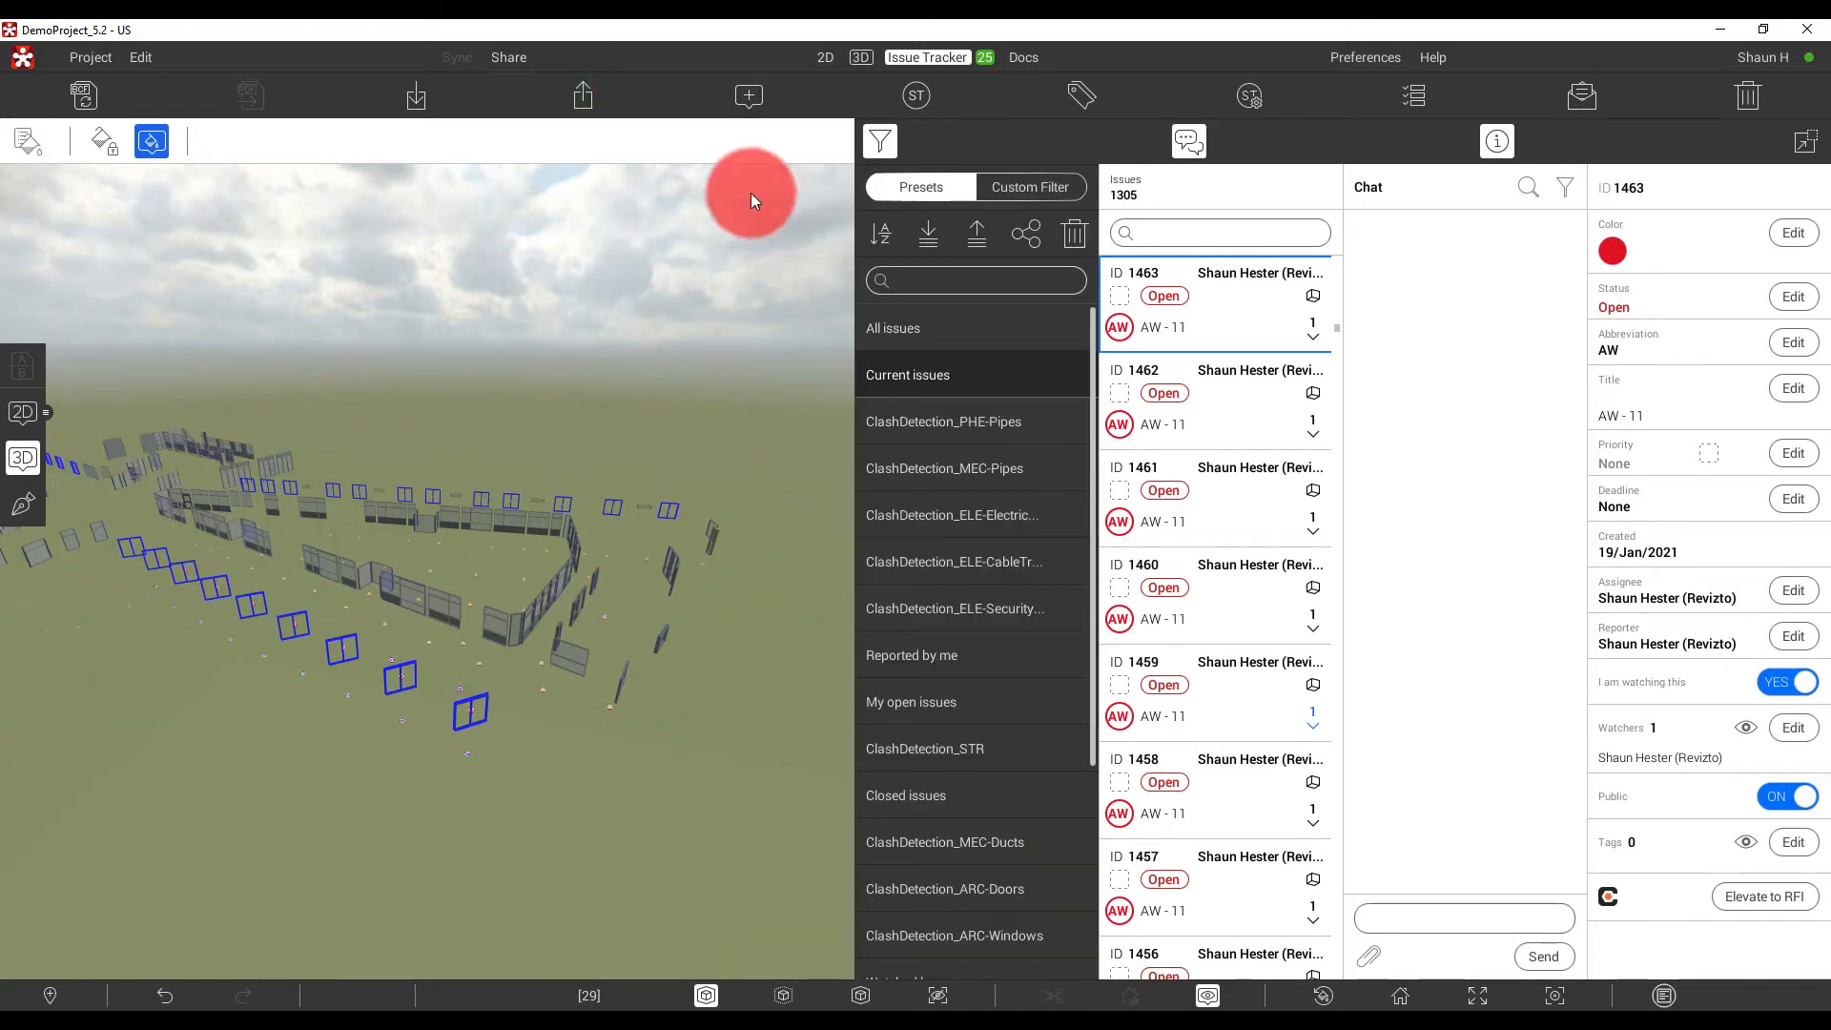
left_click(1038, 185)
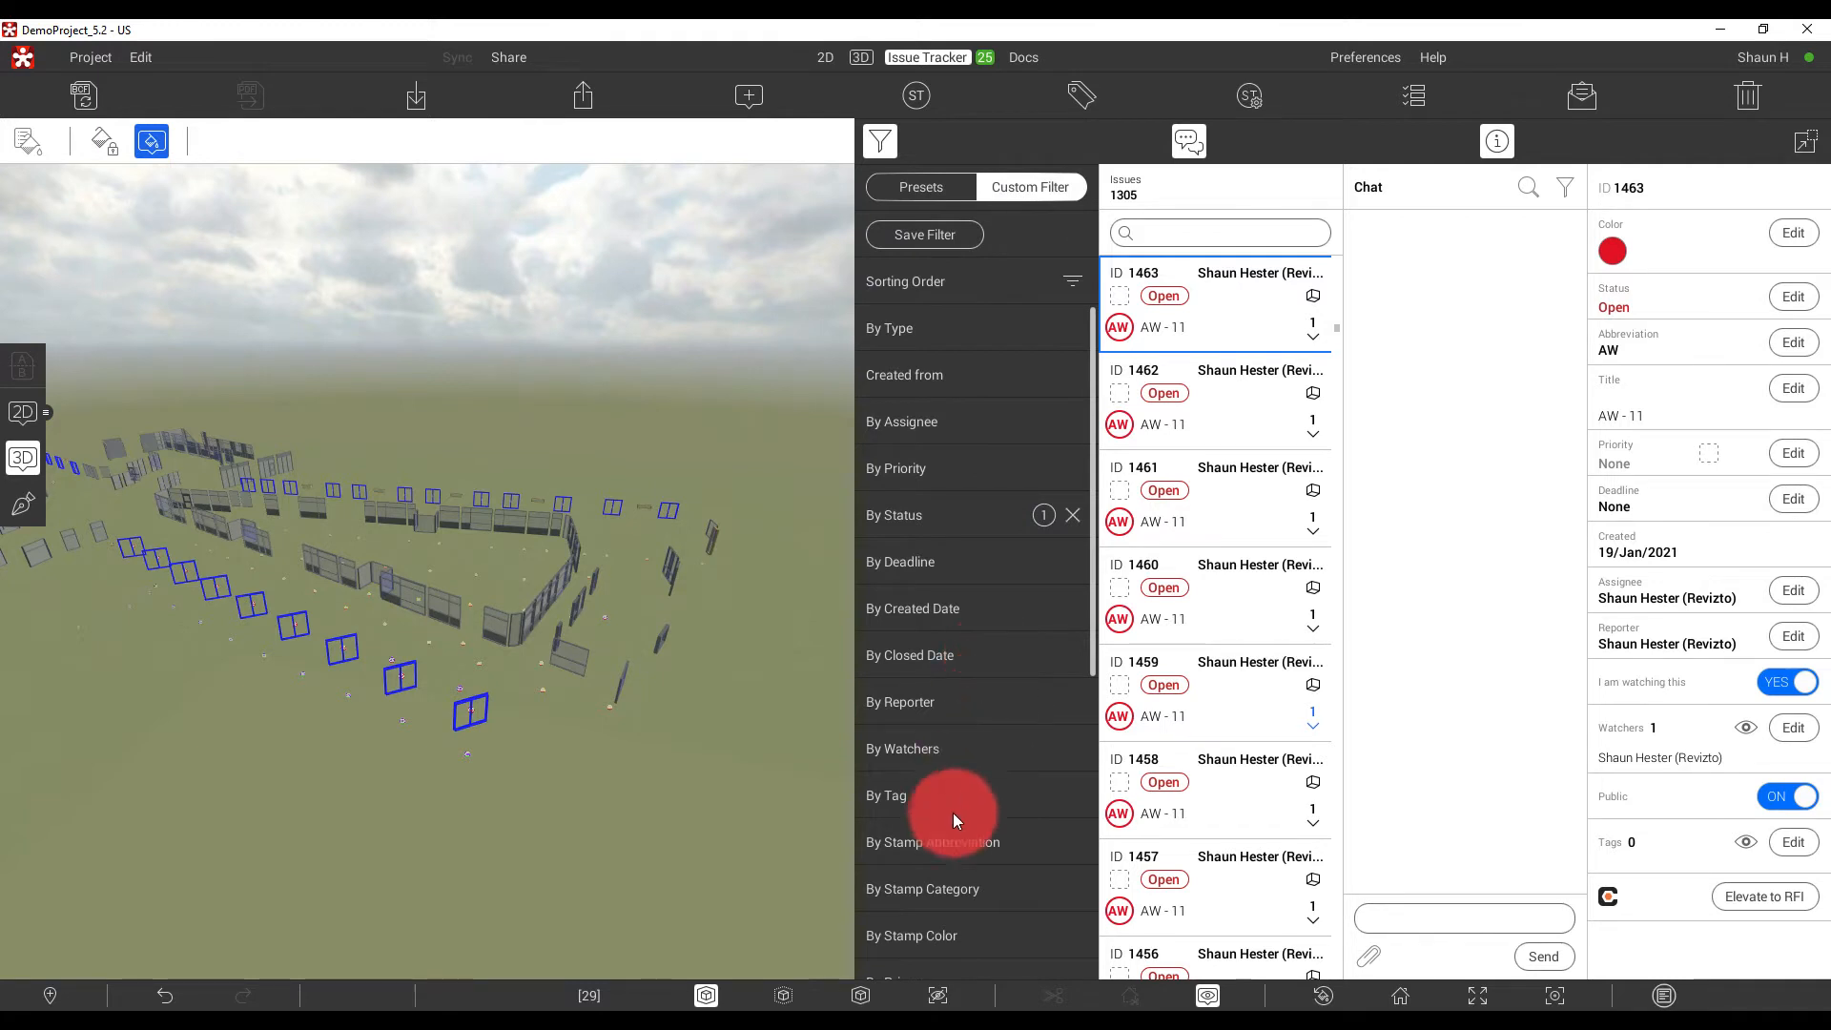
left_click(948, 843)
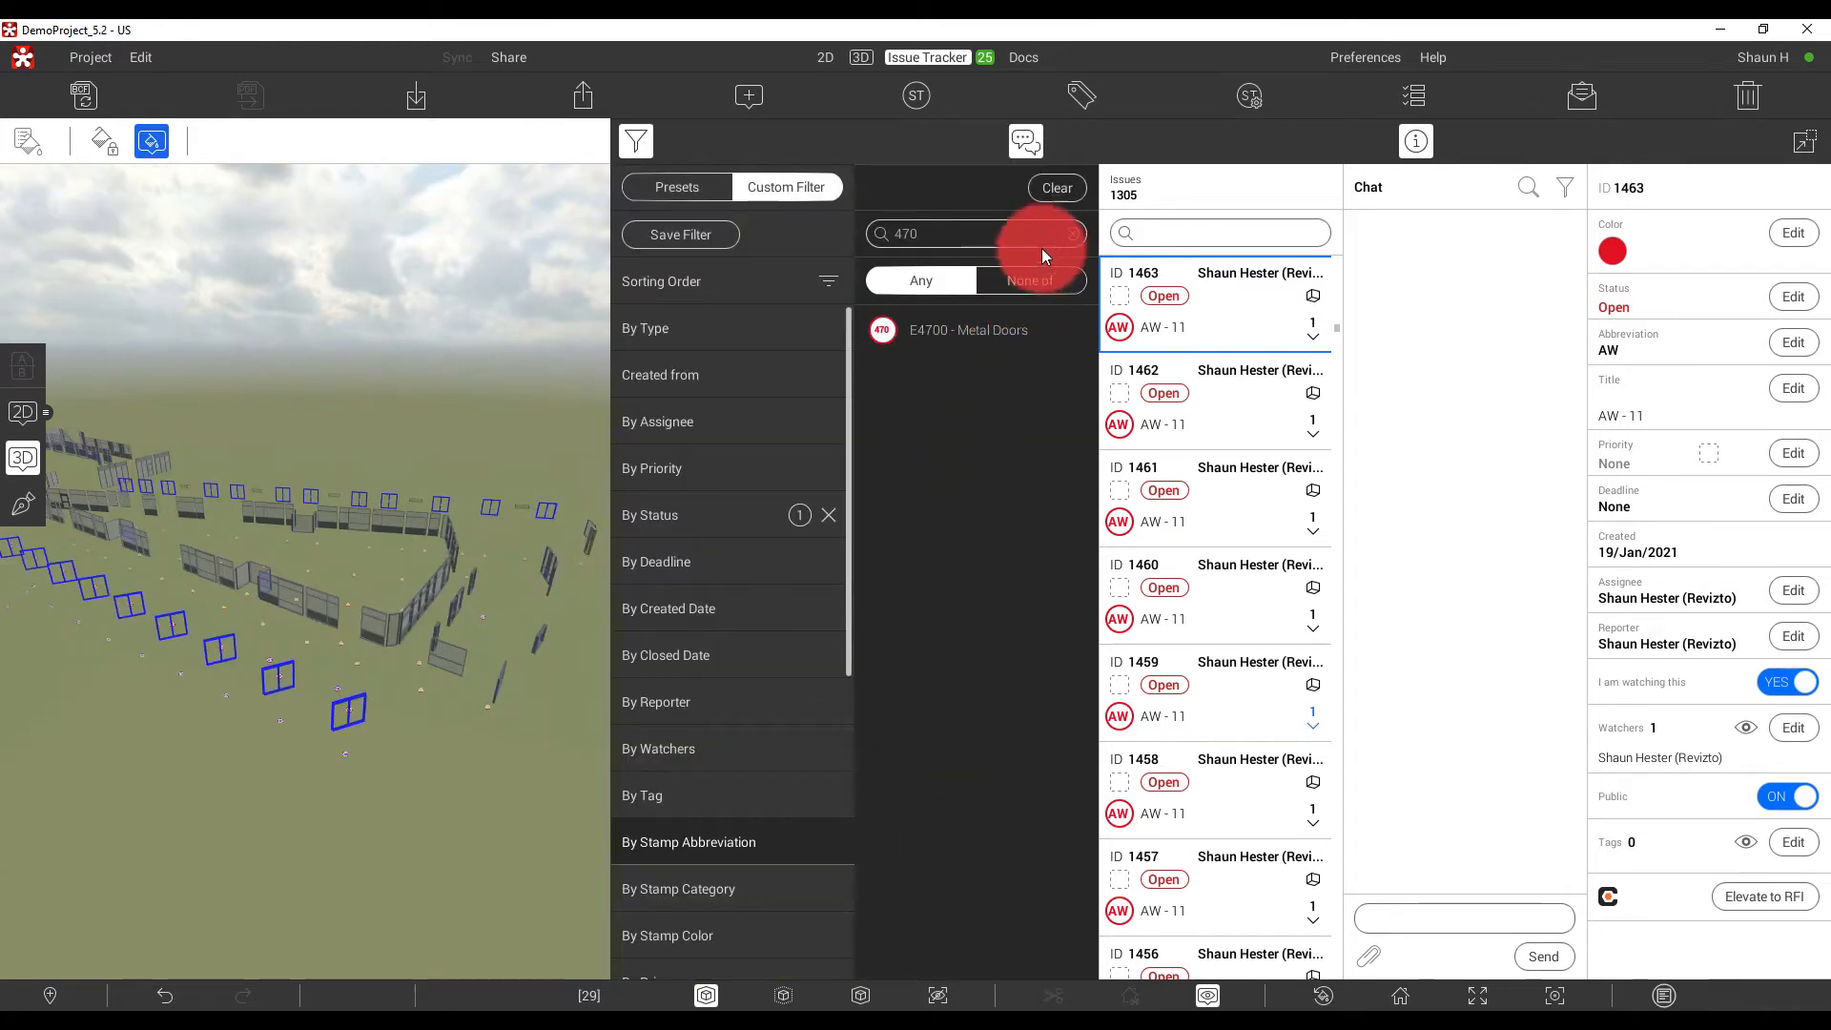
left_click(1073, 236)
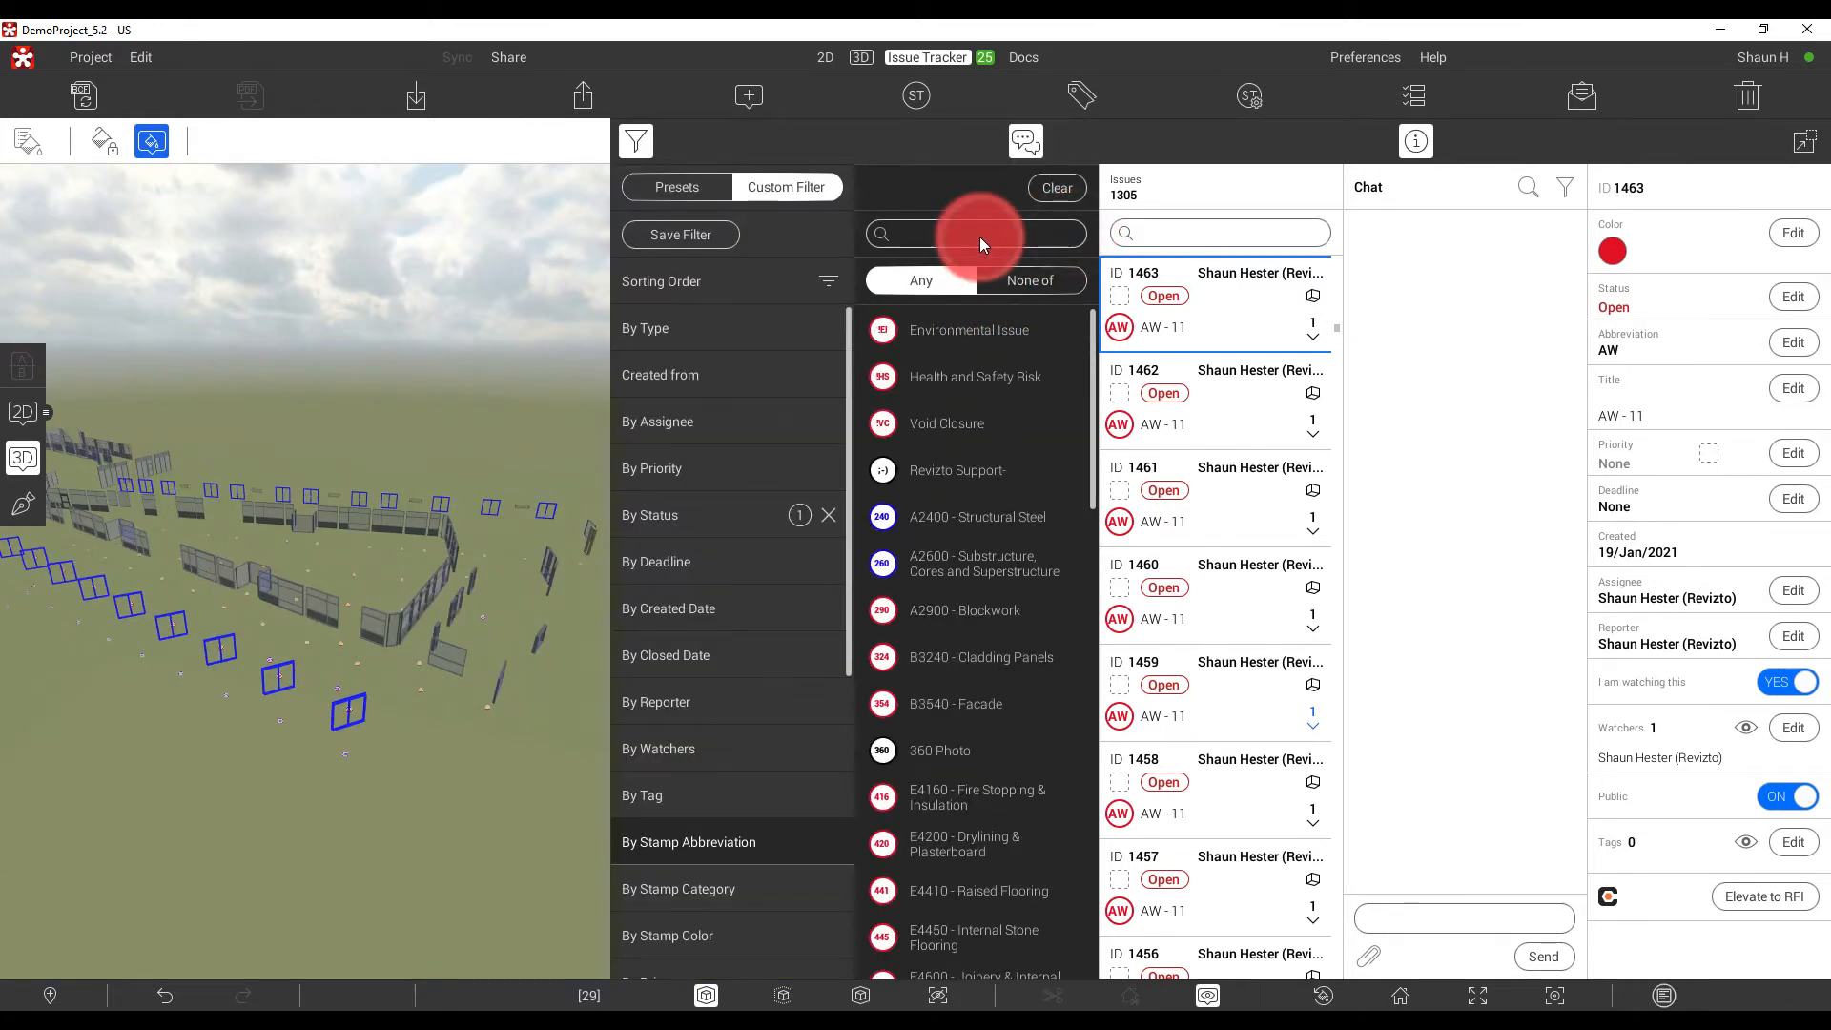
type("aw")
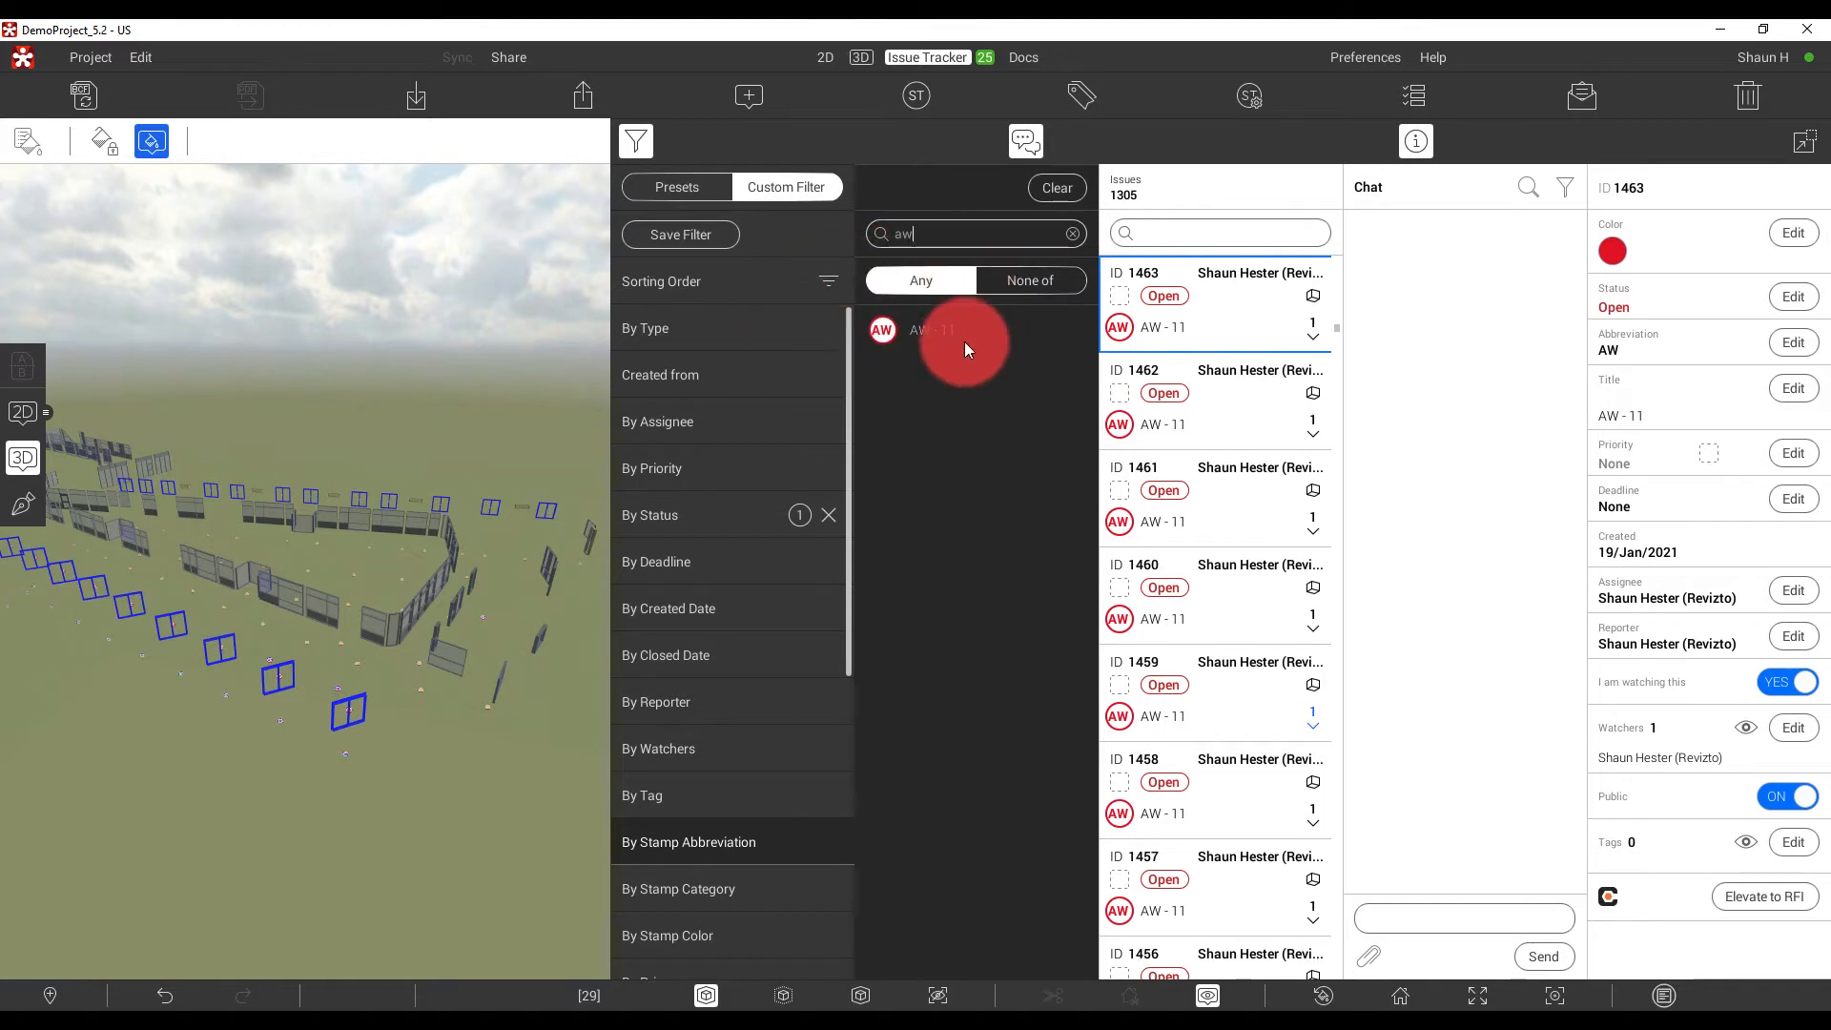
left_click(931, 328)
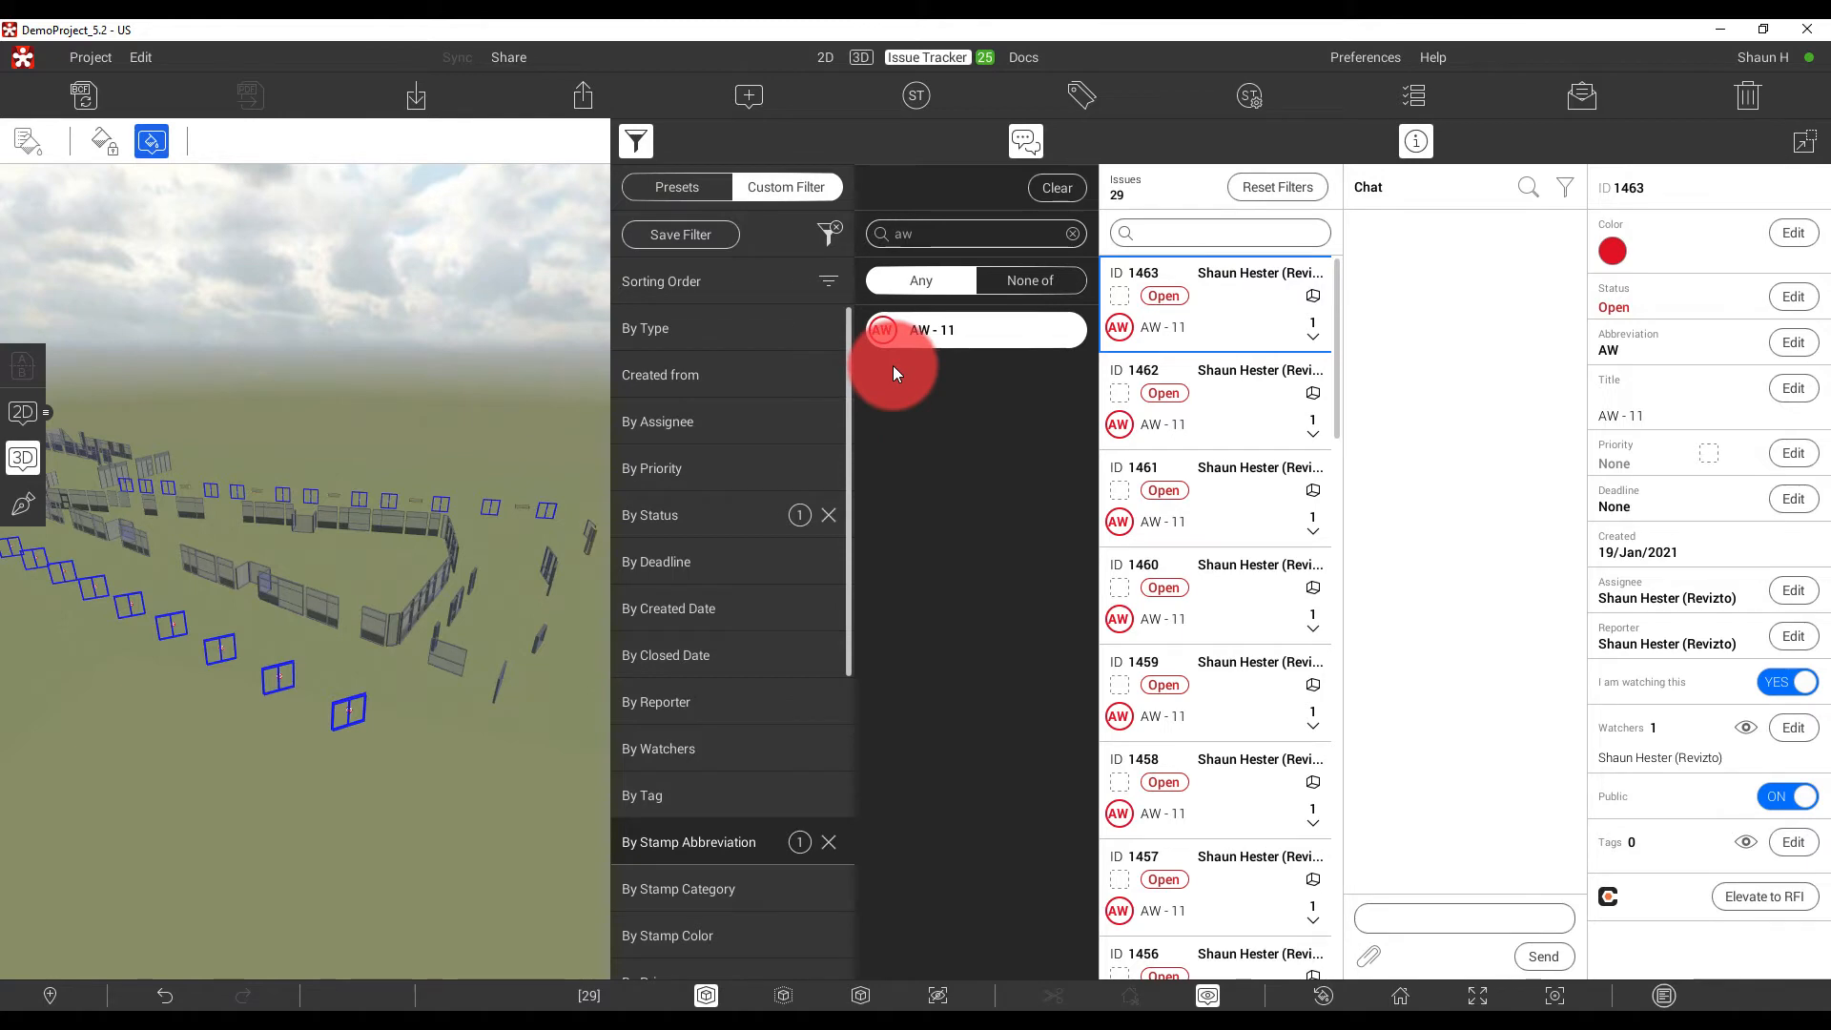
Save the current issue filter as a new preset named "Window Type AW 11".
left_click(672, 237)
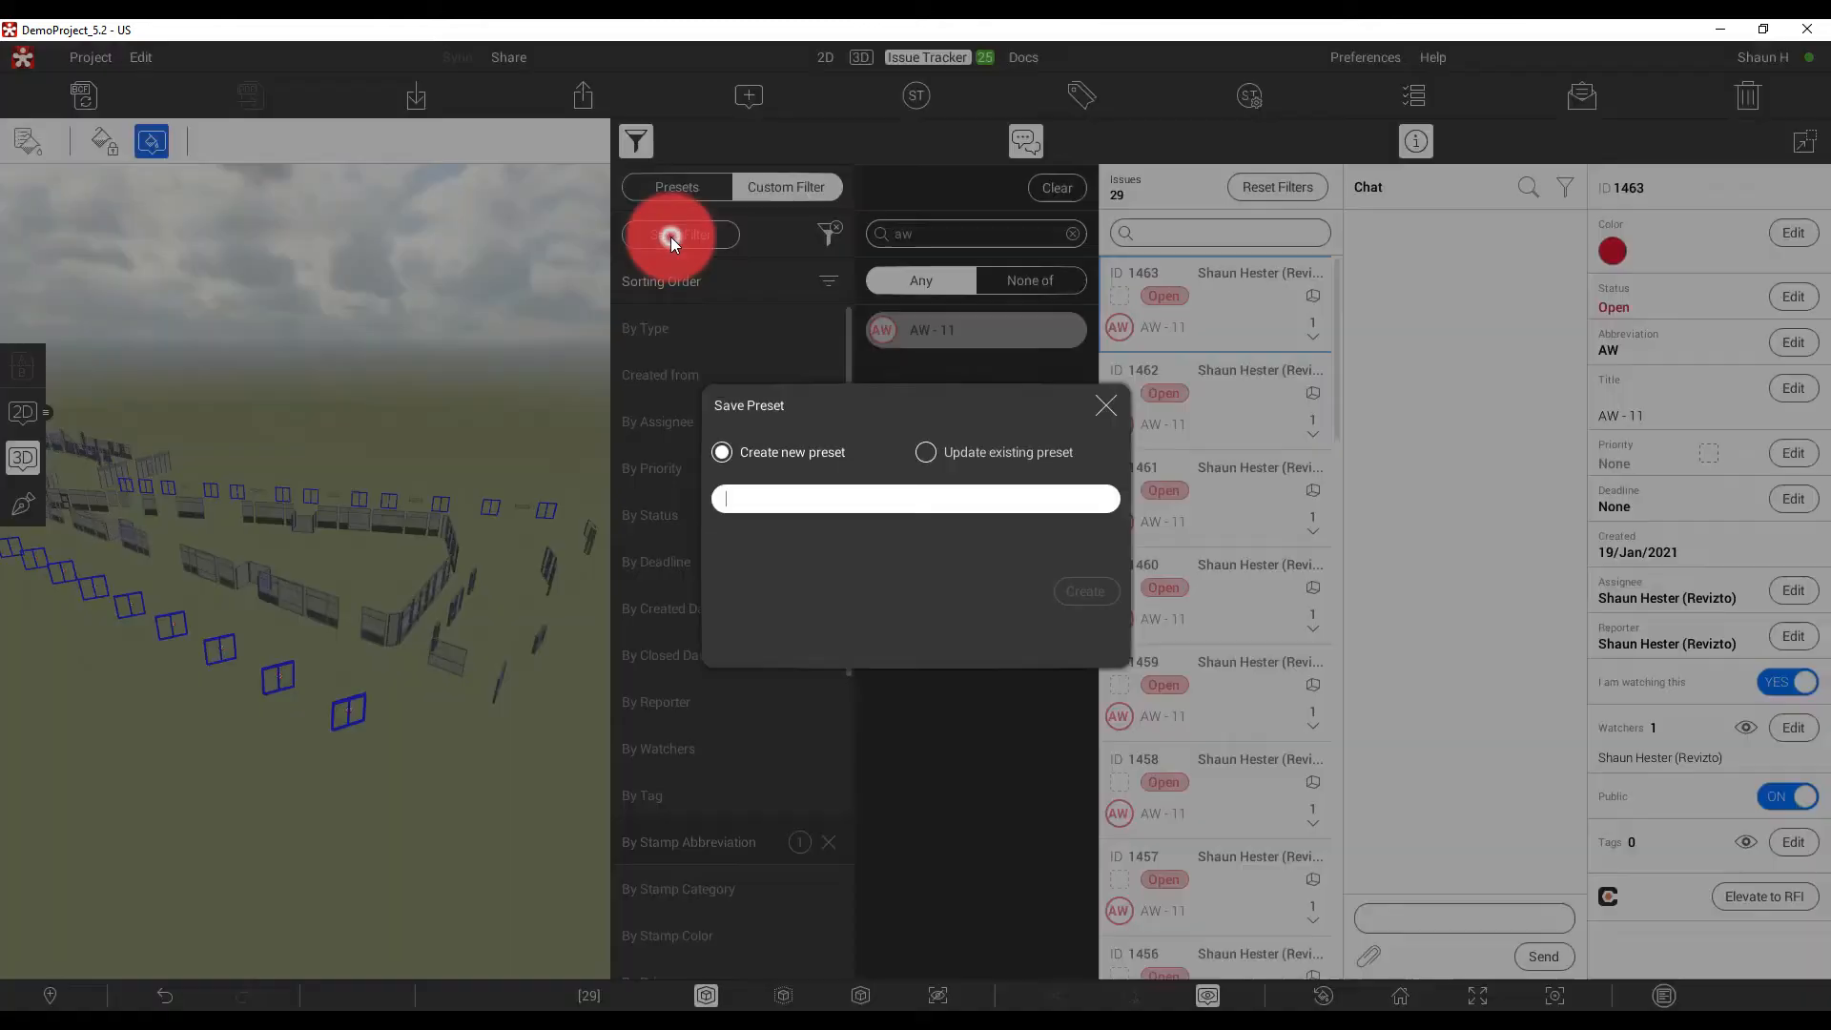
type("Window Tpe")
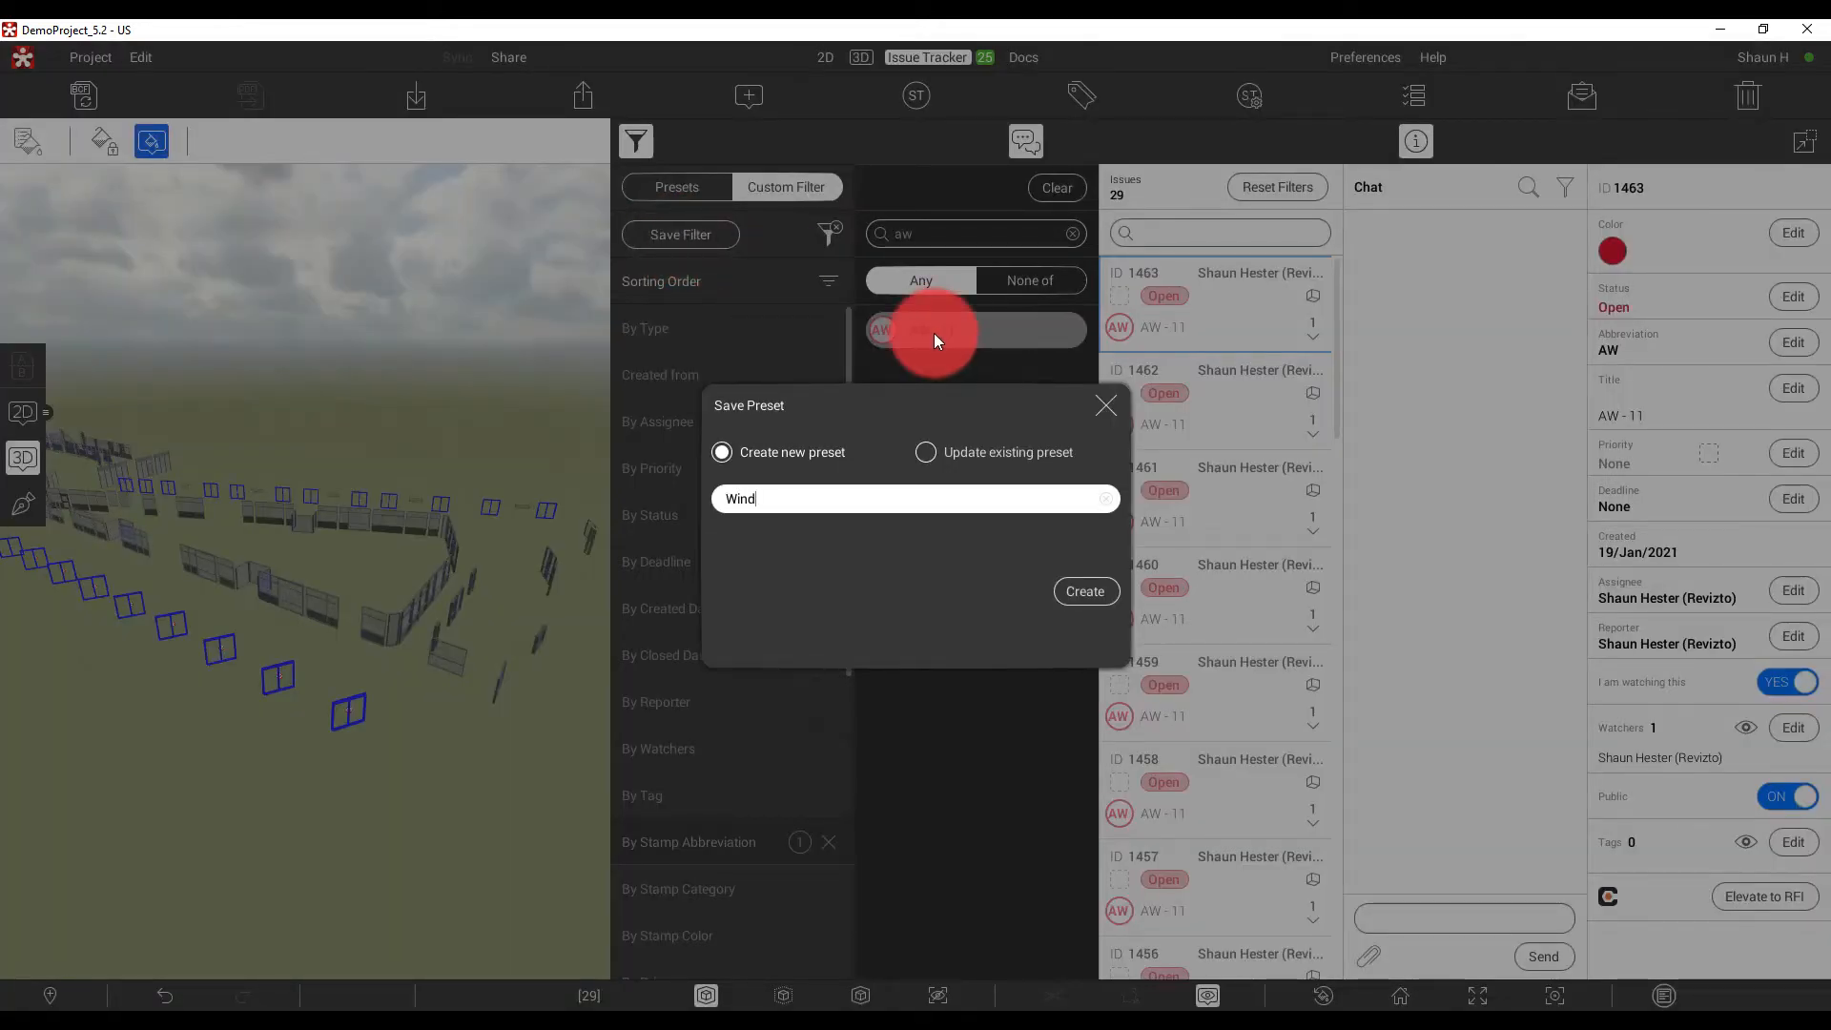
key("BackSpace")
key("BackSpace")
type("ype AW 11")
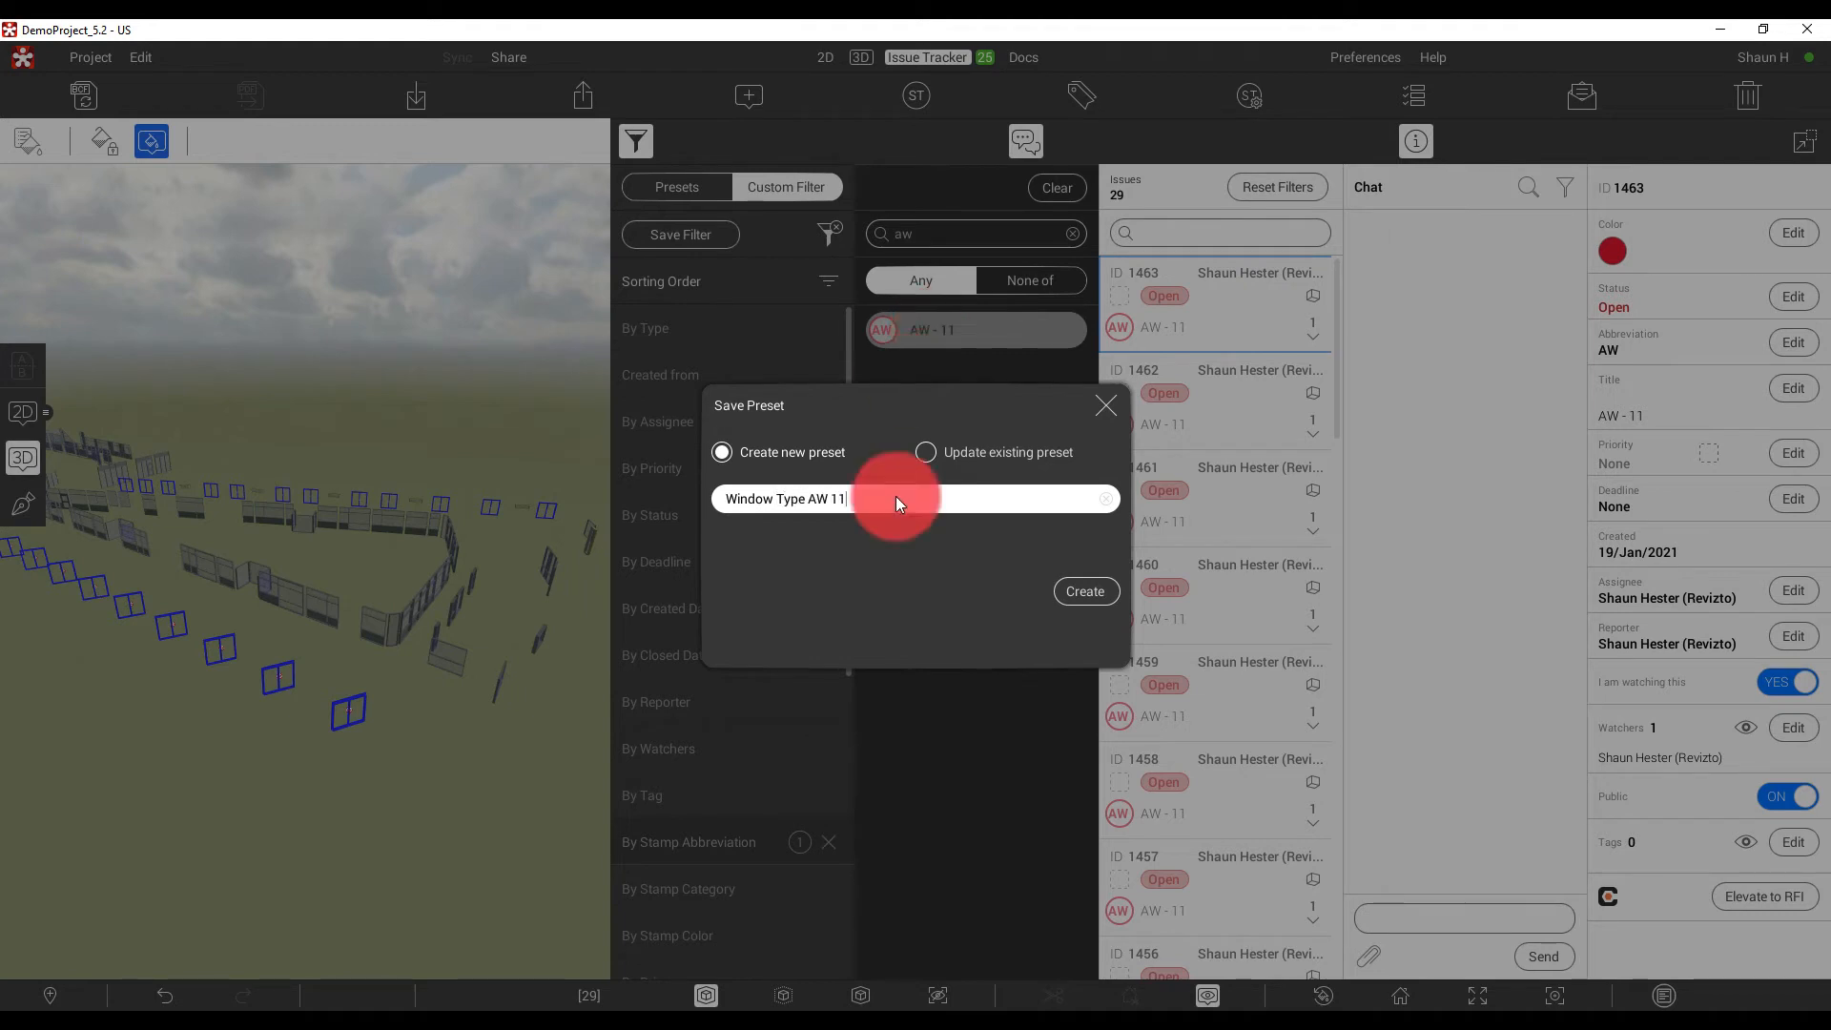
left_click(1089, 591)
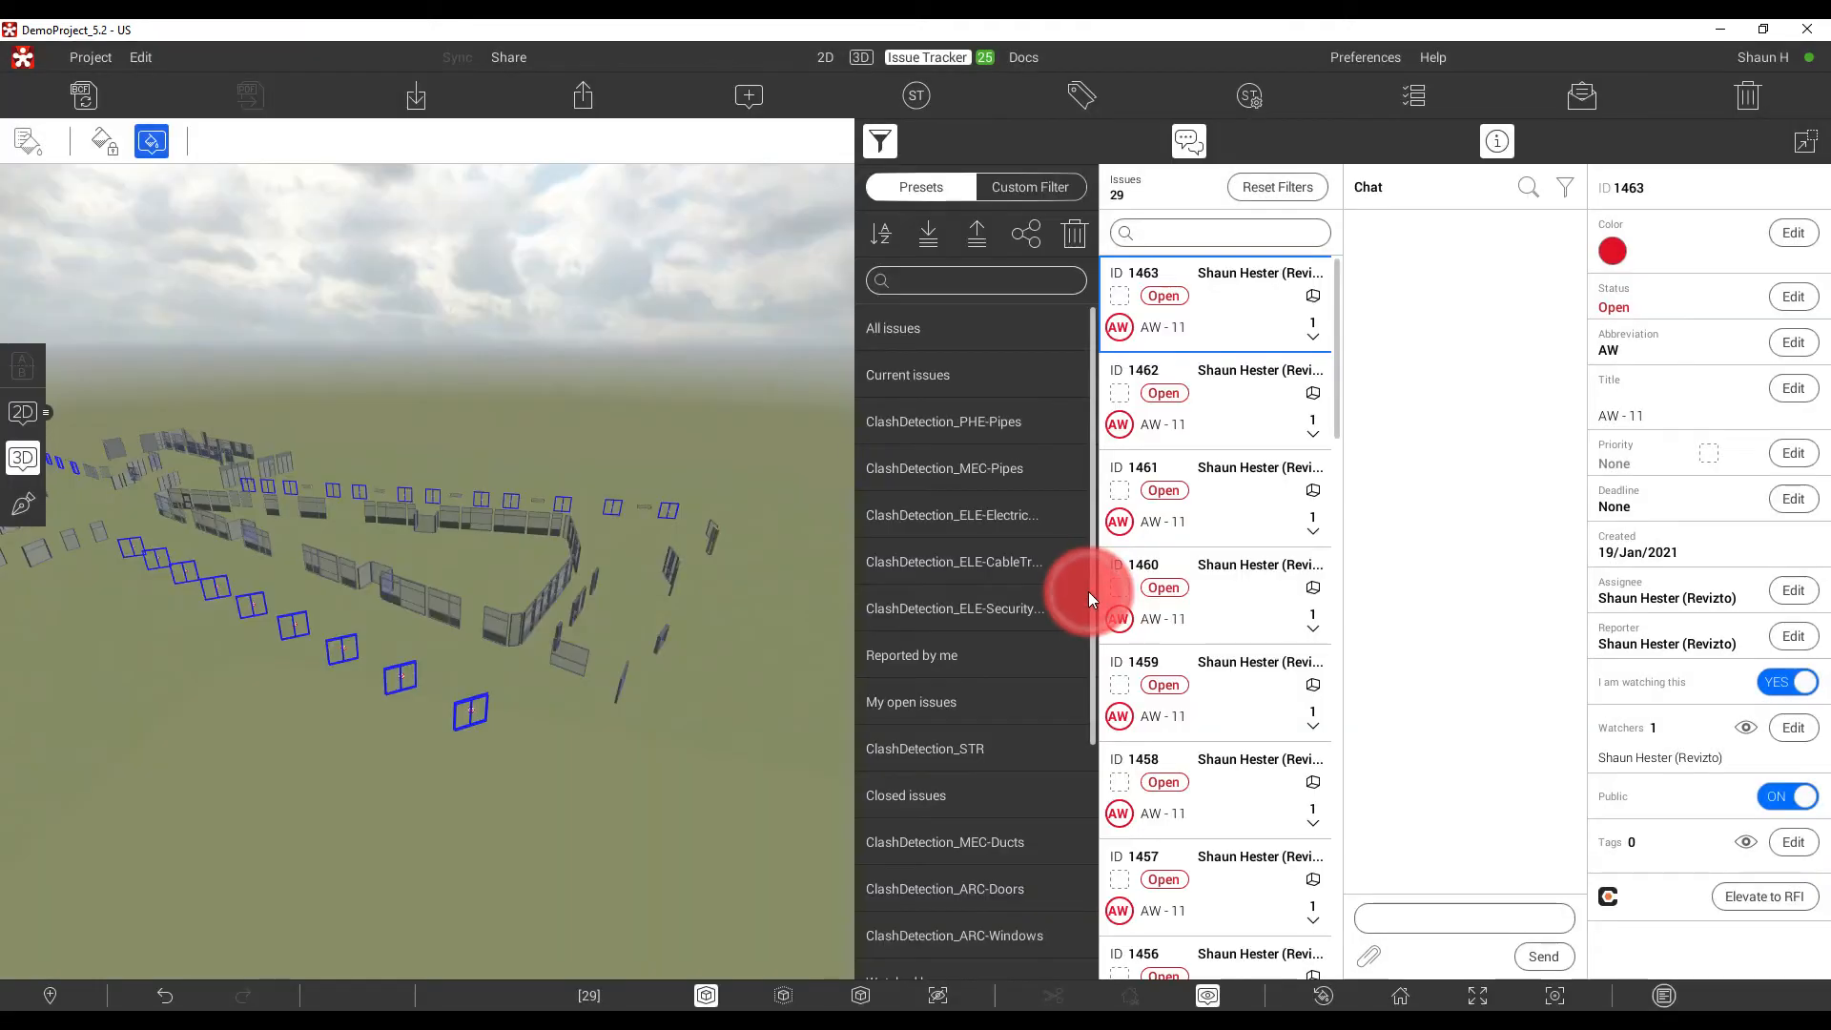
Test the Window Type AW 11 preset by resetting the issue filters, browsing the unfiltered issues and reapplying the preset.
scroll(982, 849, "down", 4)
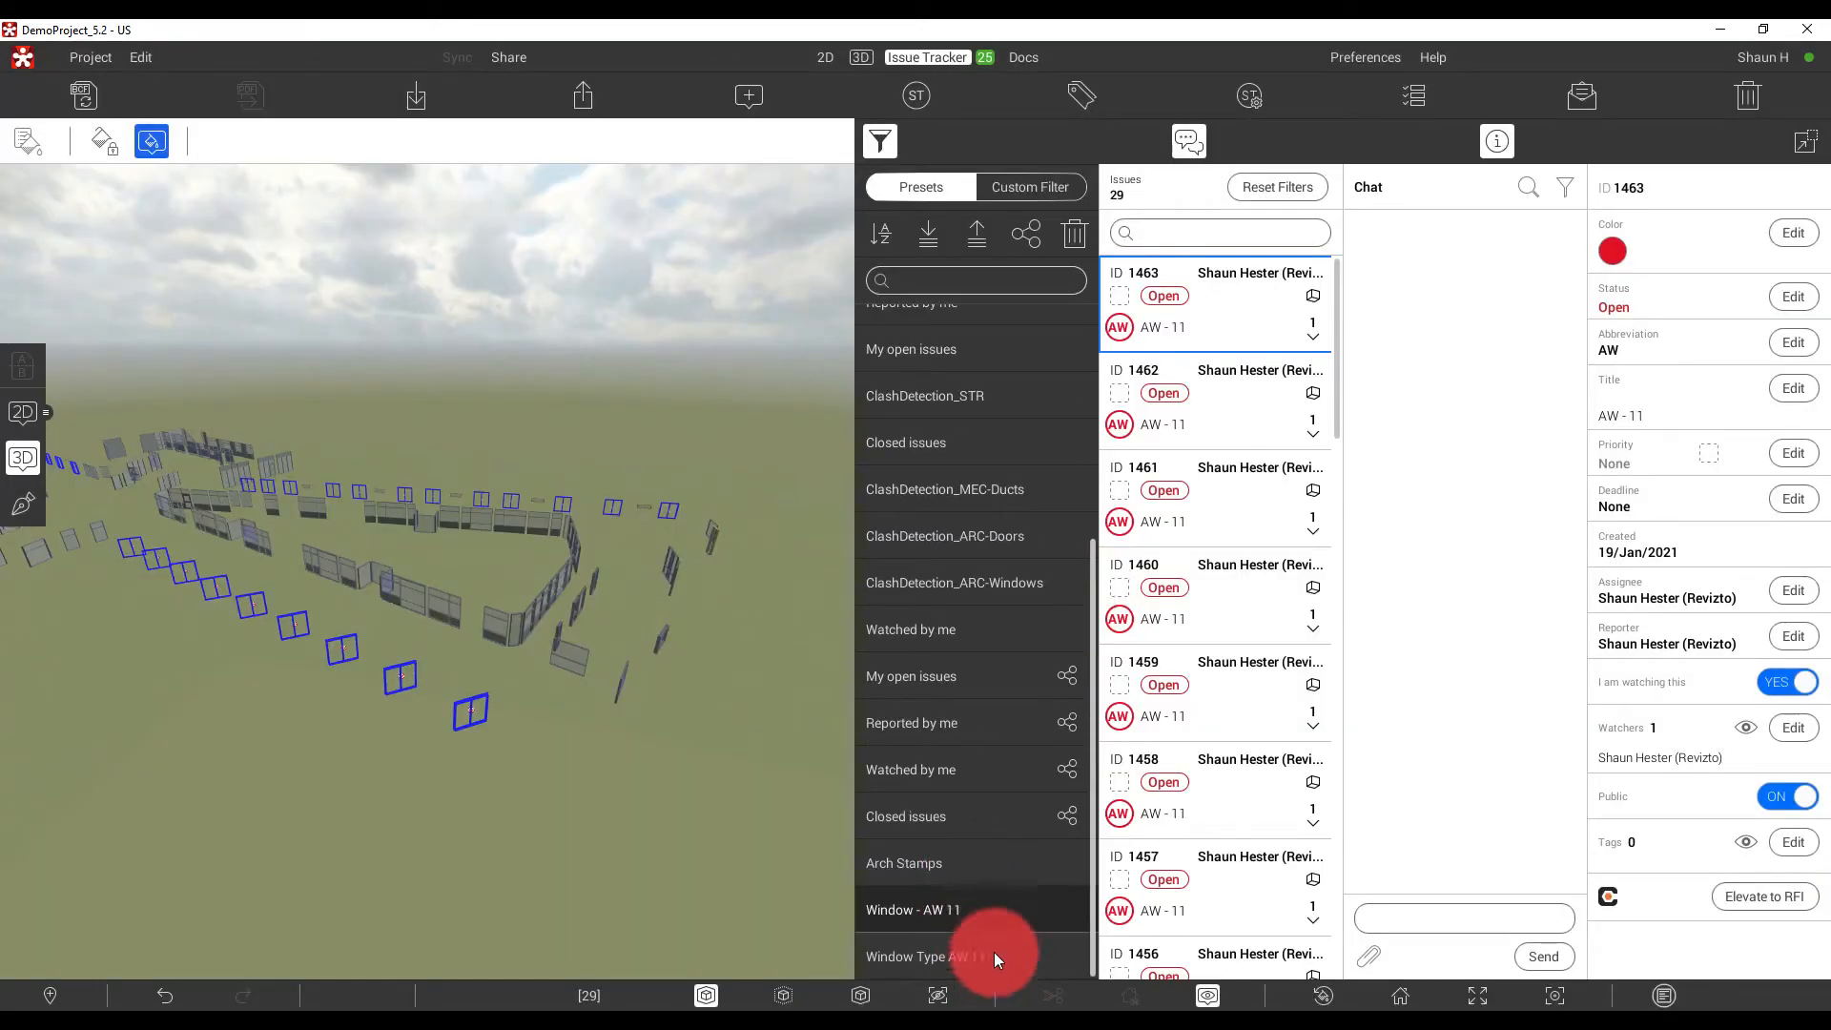
left_click(930, 965)
left_click(1189, 300)
left_click(1282, 187)
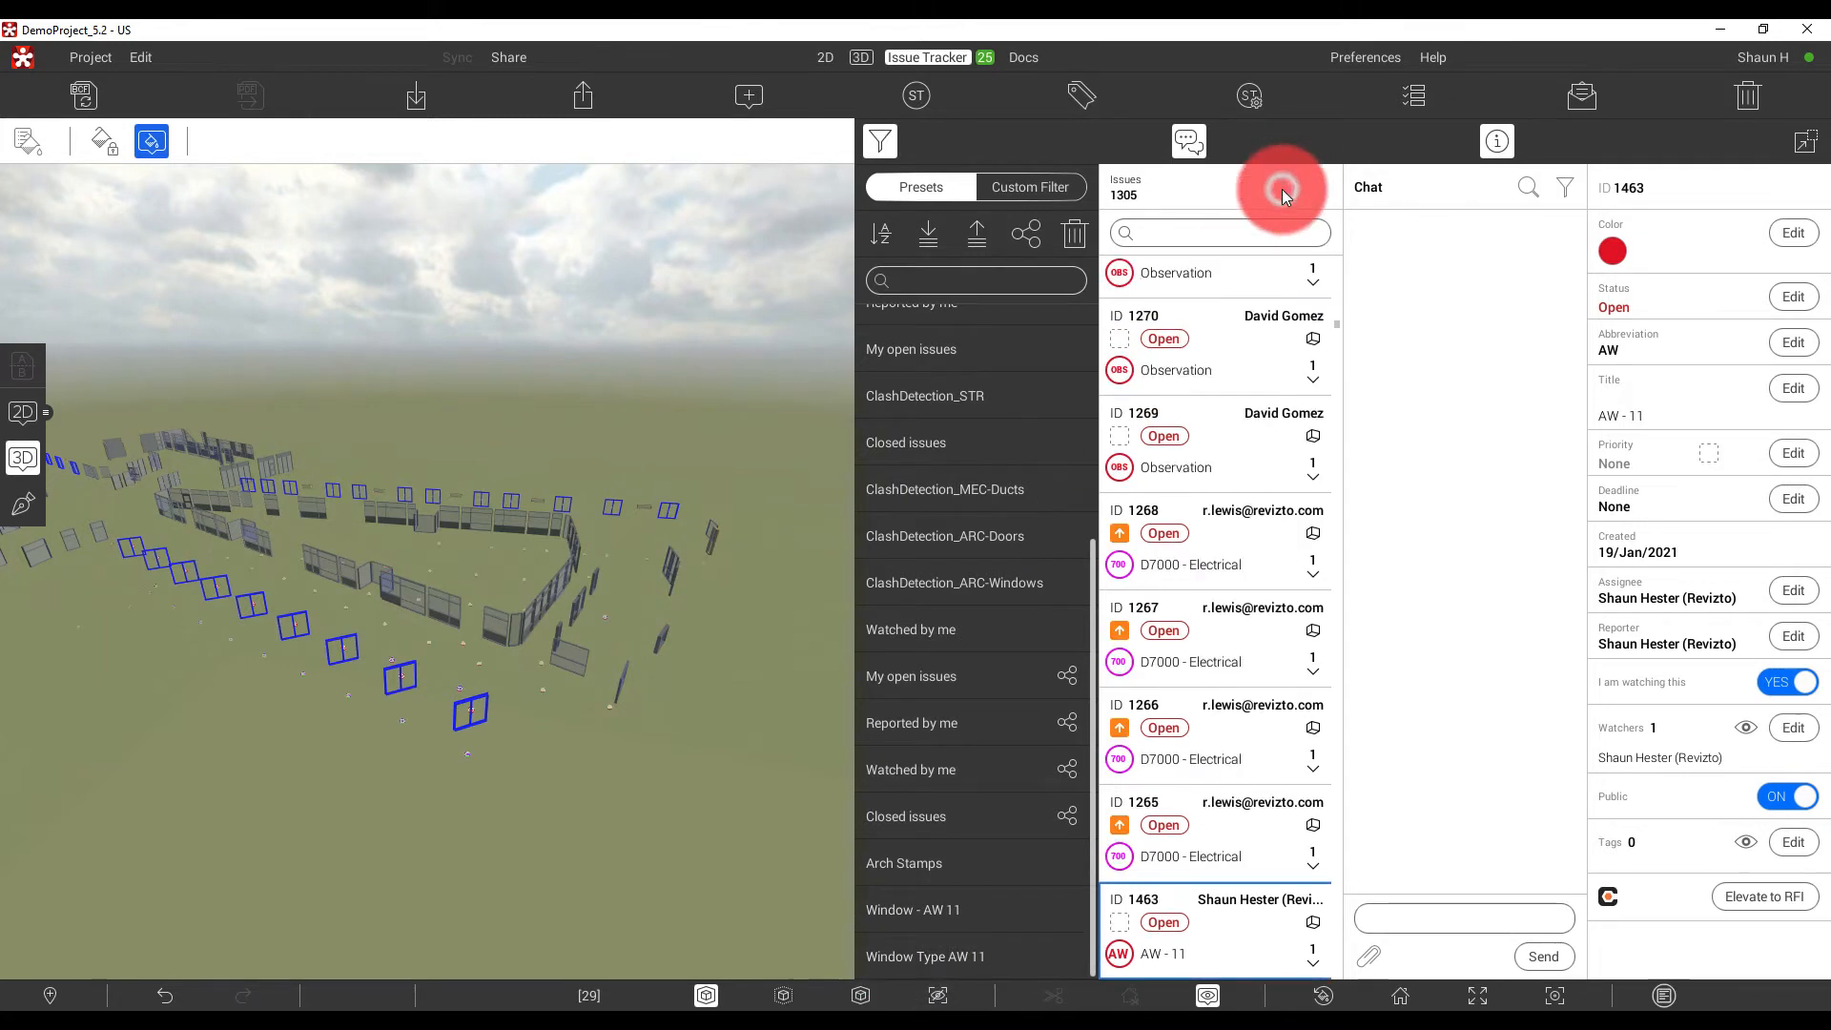
left_click(964, 955)
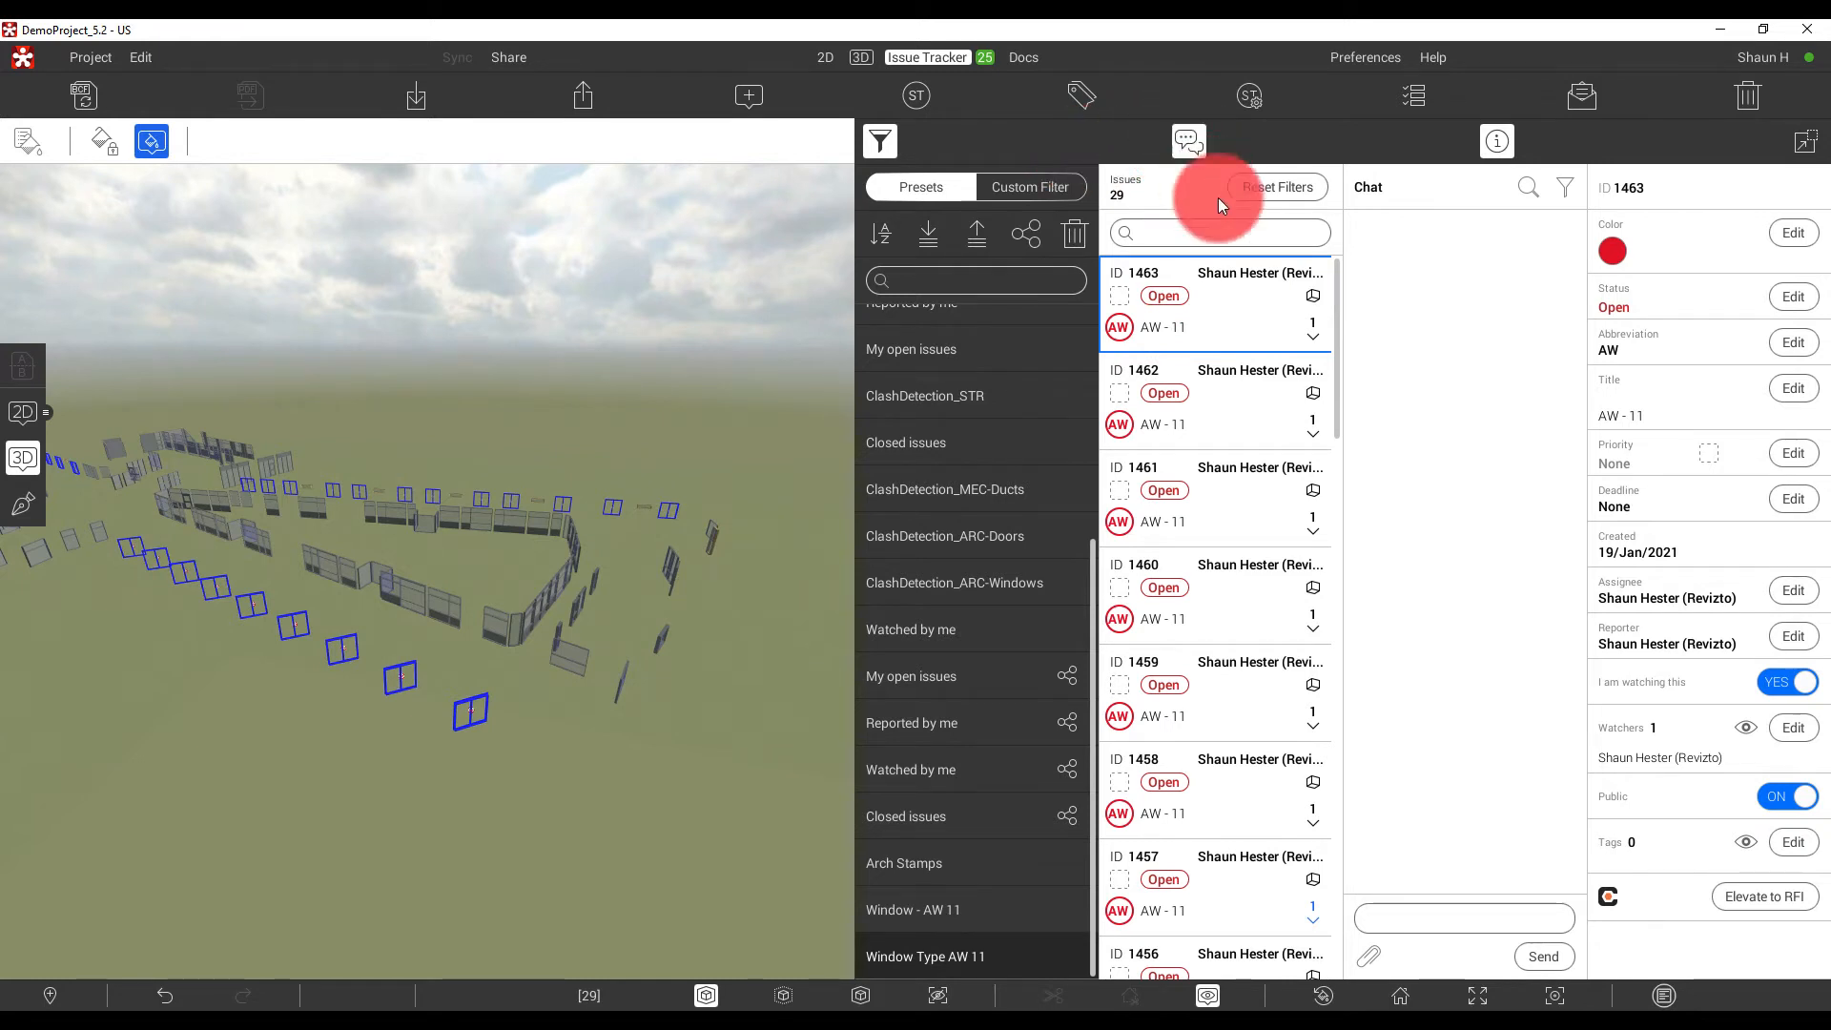
left_click(1275, 179)
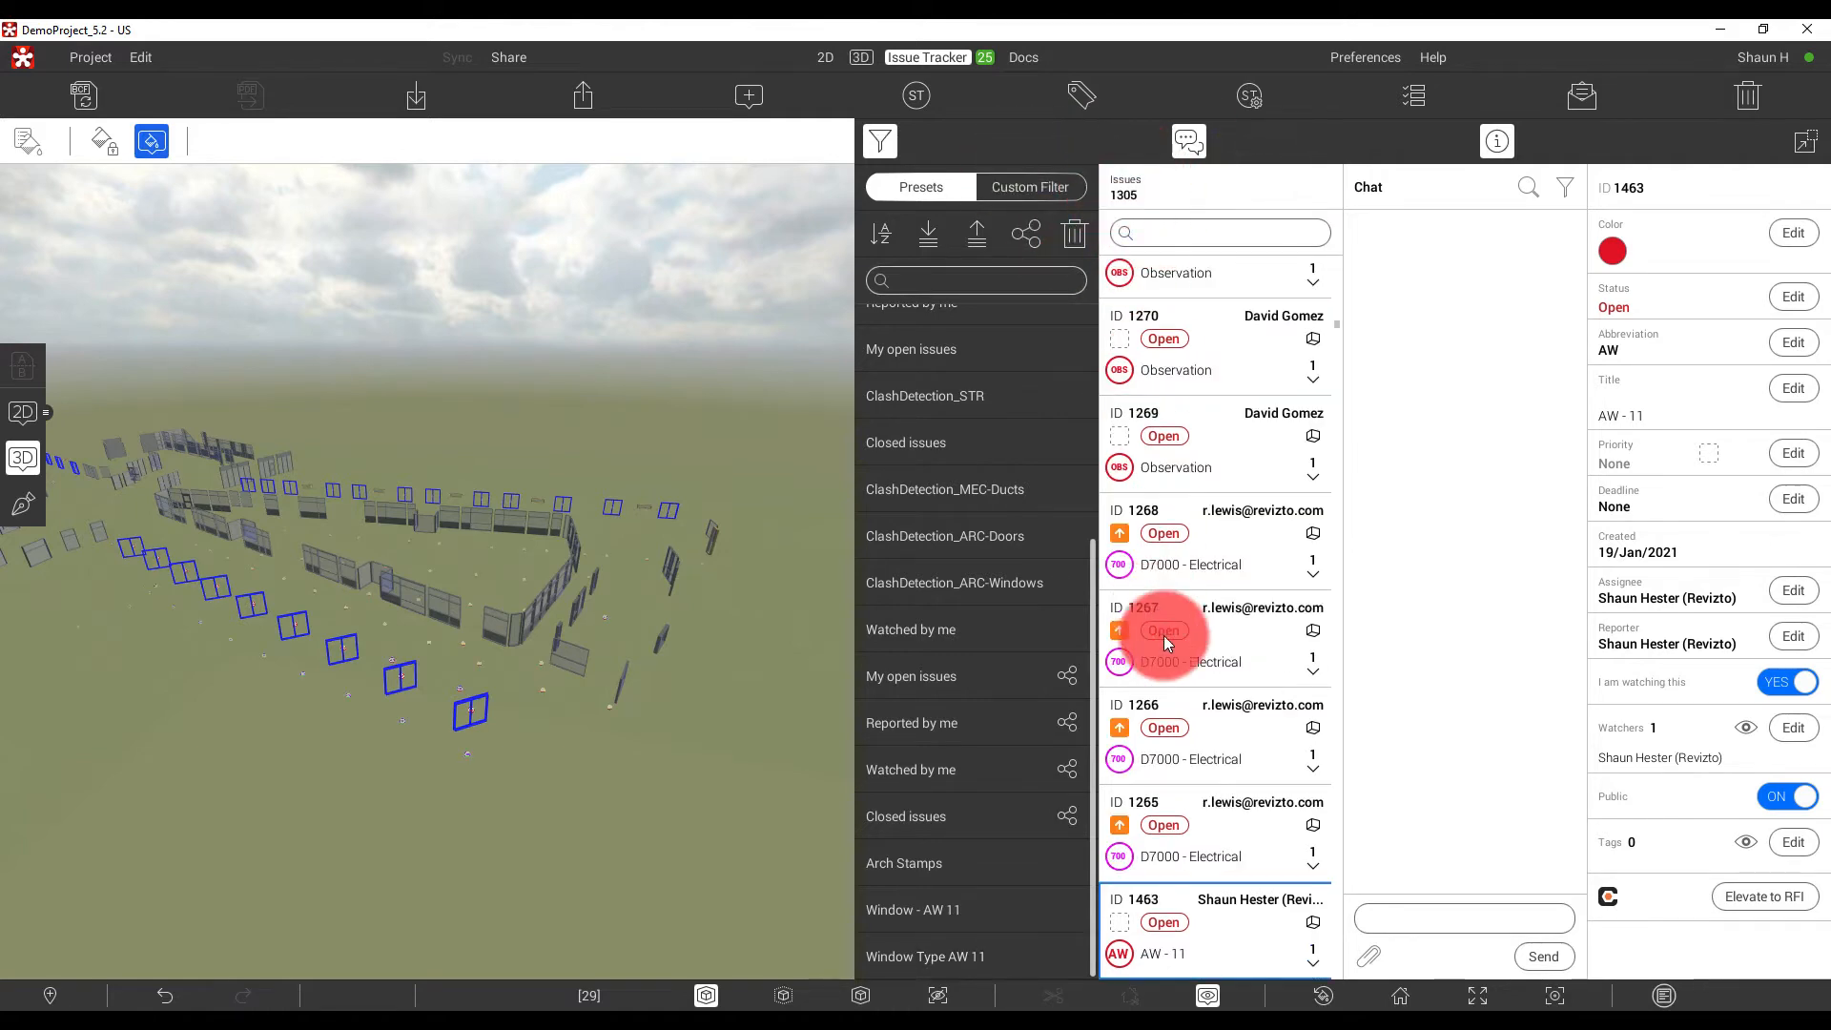
scroll(1176, 650, "down", 6)
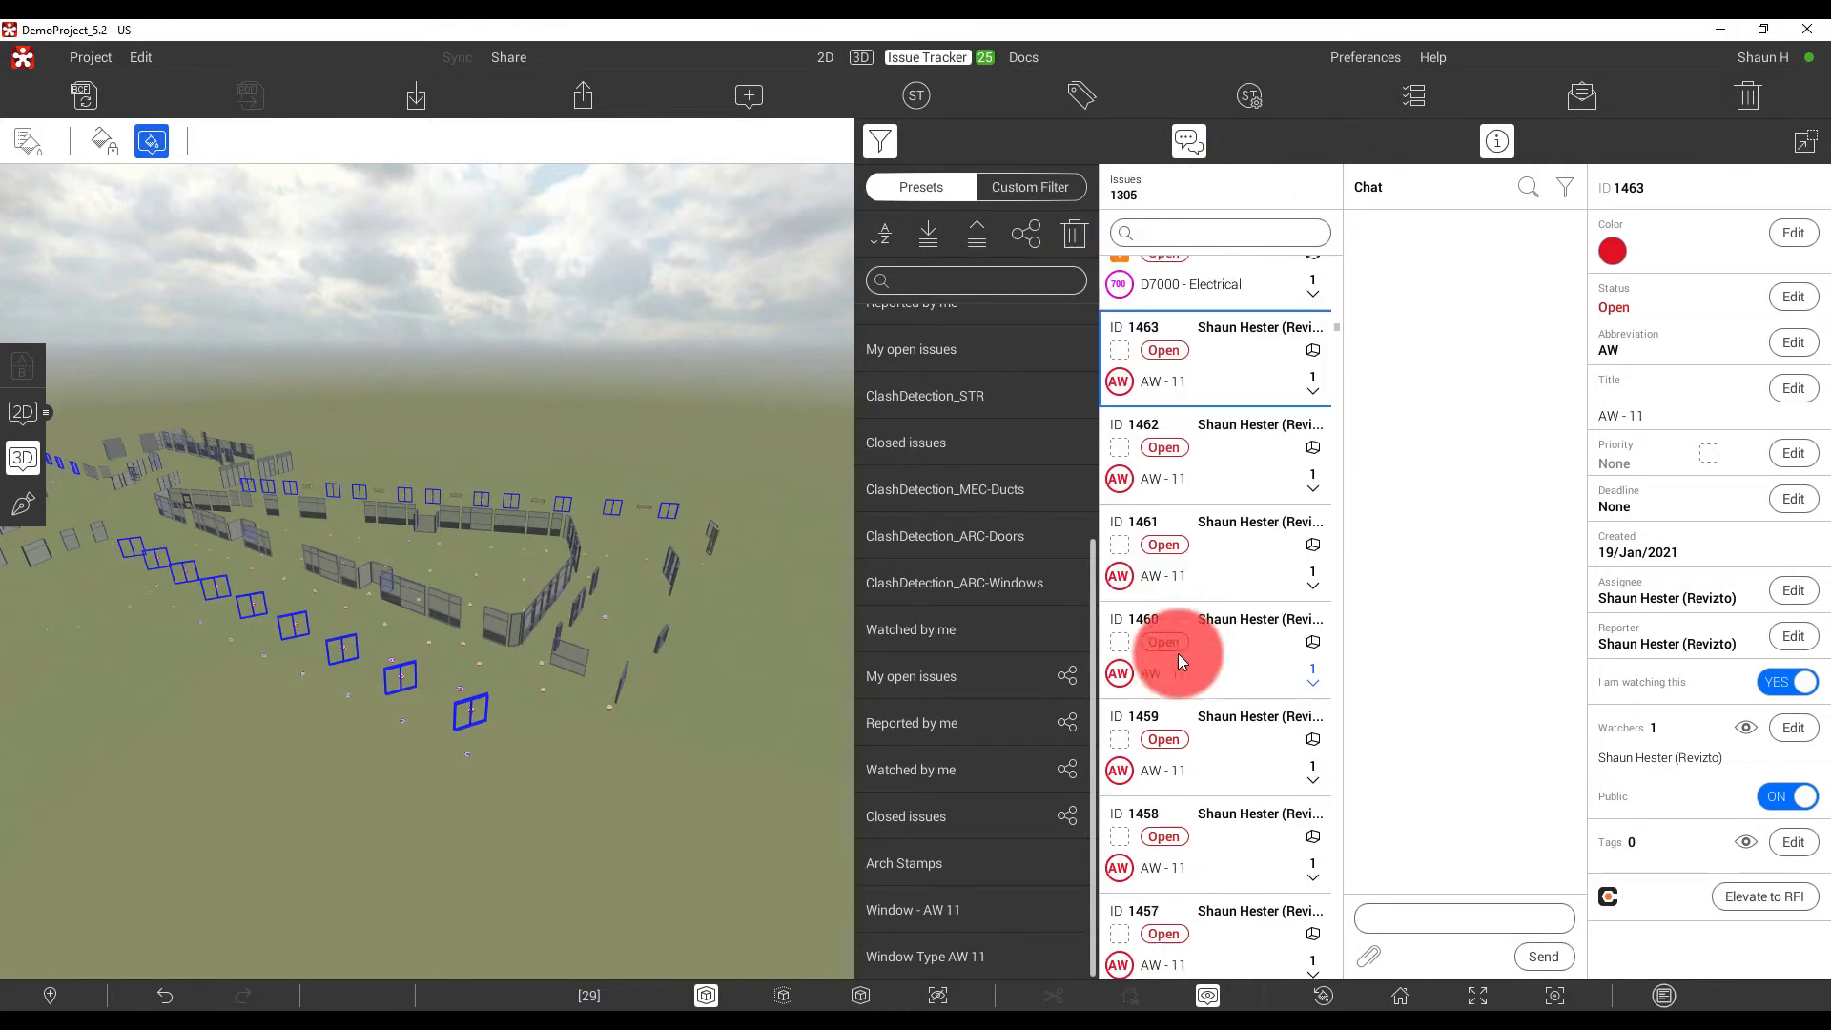
left_click(914, 958)
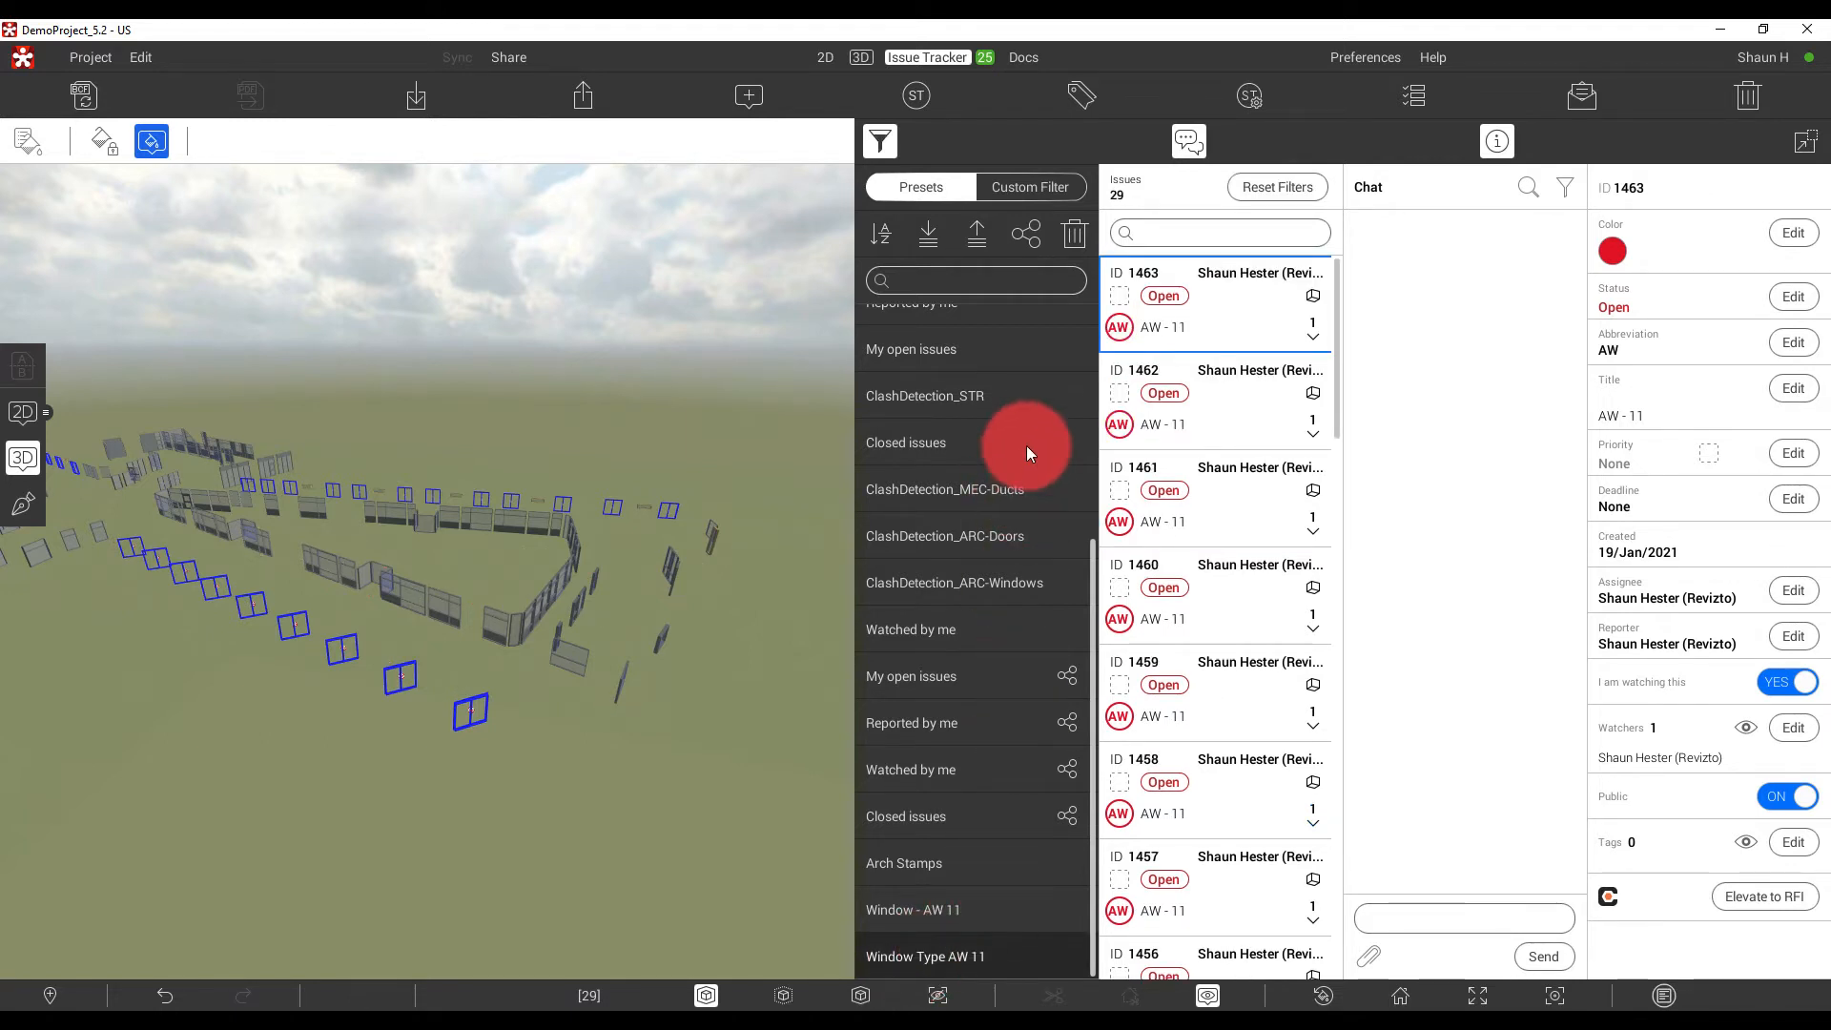
Share the Window Type AW 11 filter preset with the project team.
left_click(1026, 238)
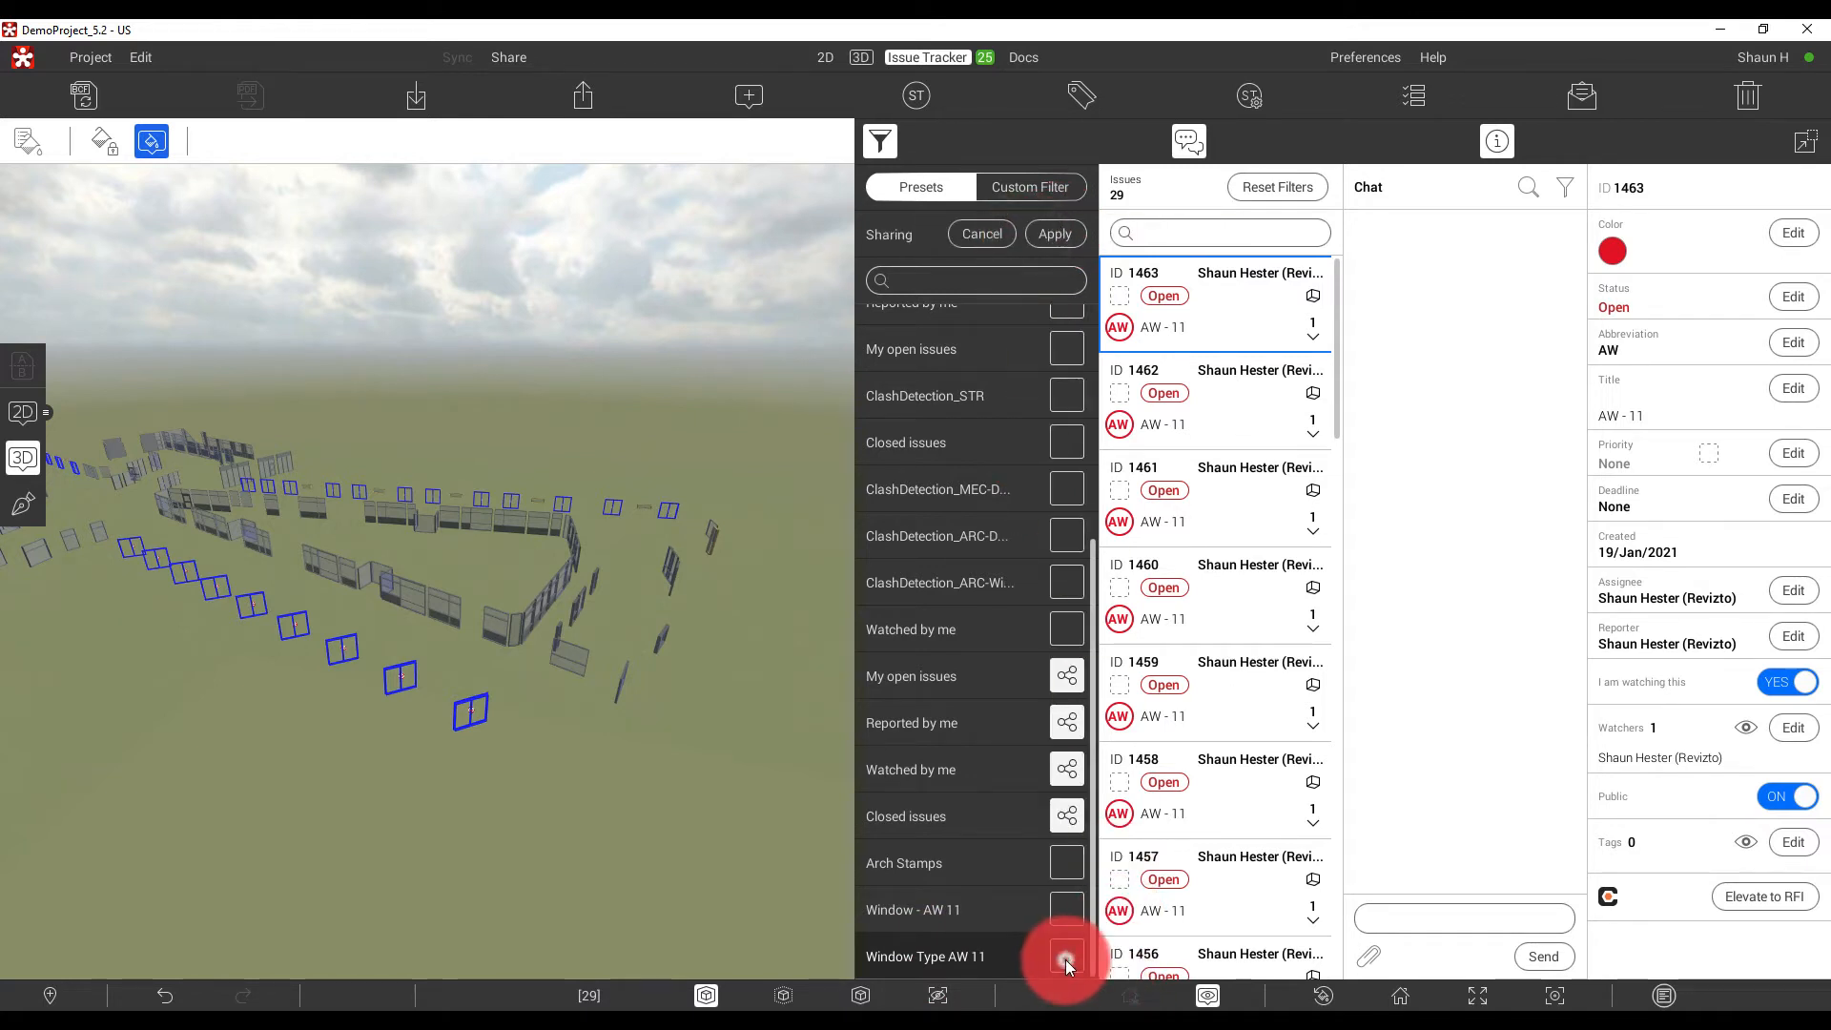
left_click(1066, 958)
left_click(1055, 234)
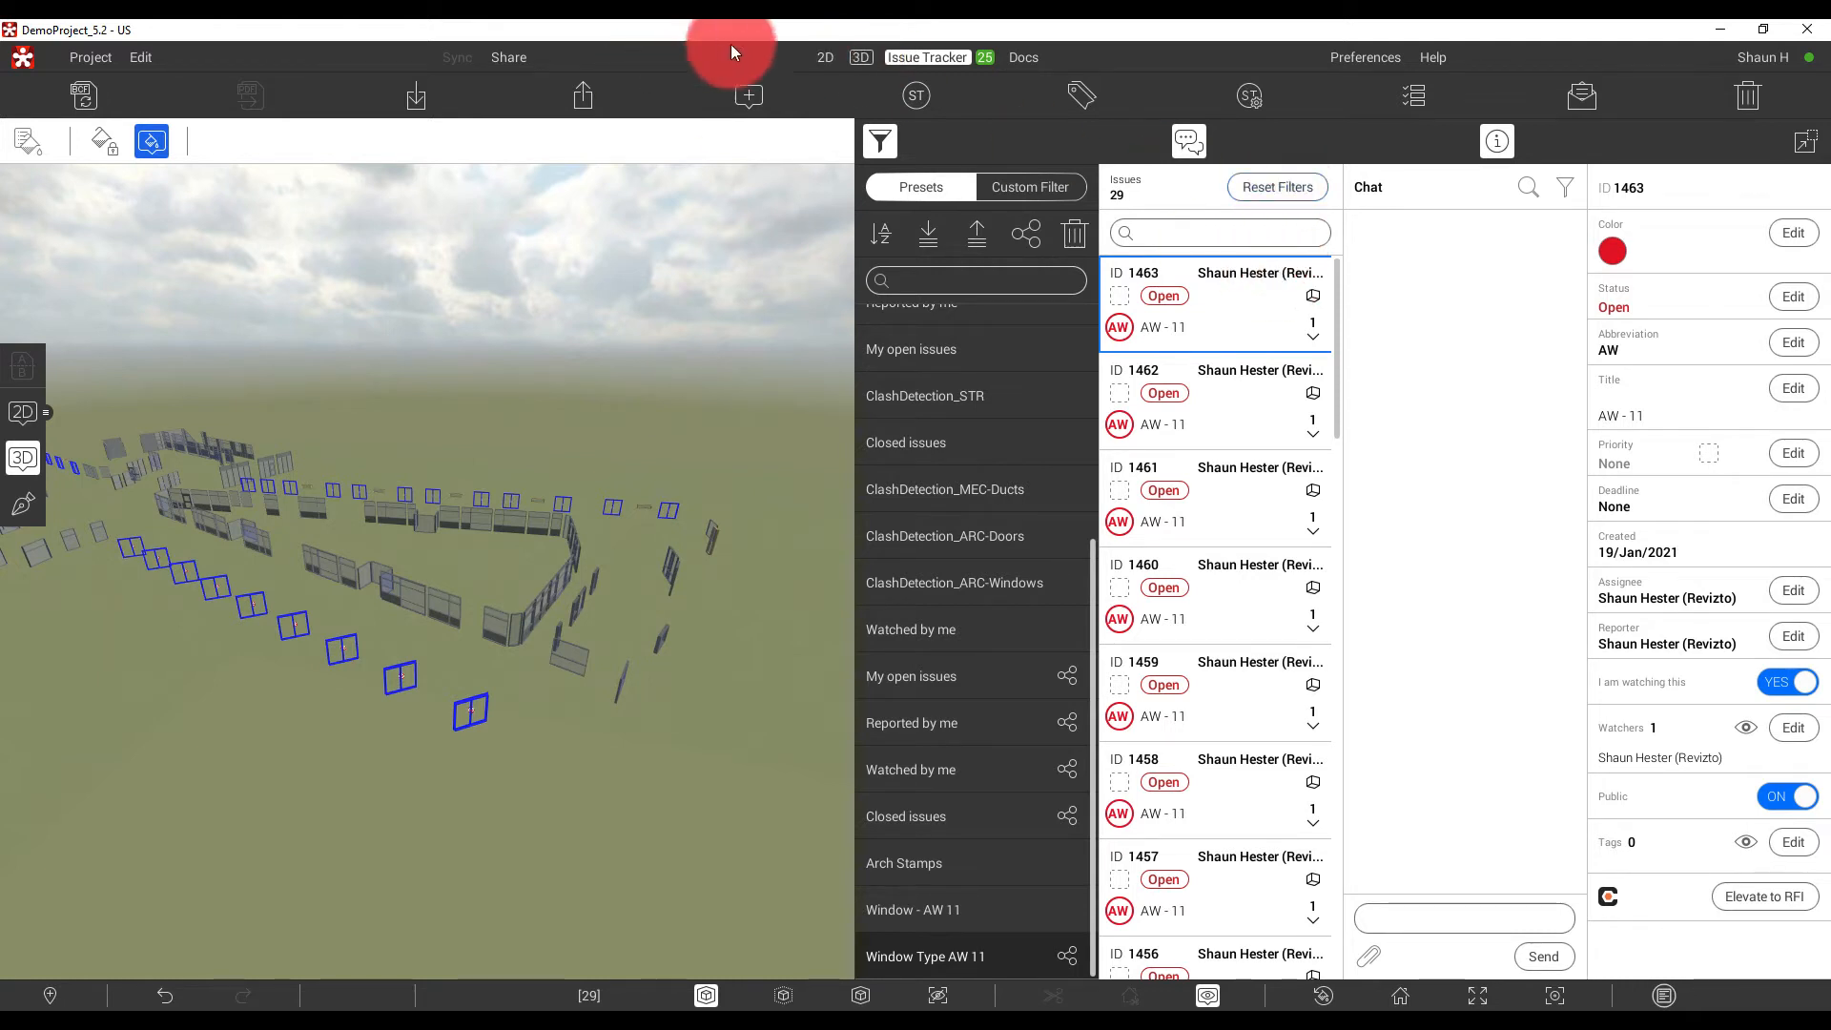
Return to the full 3D view and restore the home view of the whole building model.
left_click(863, 59)
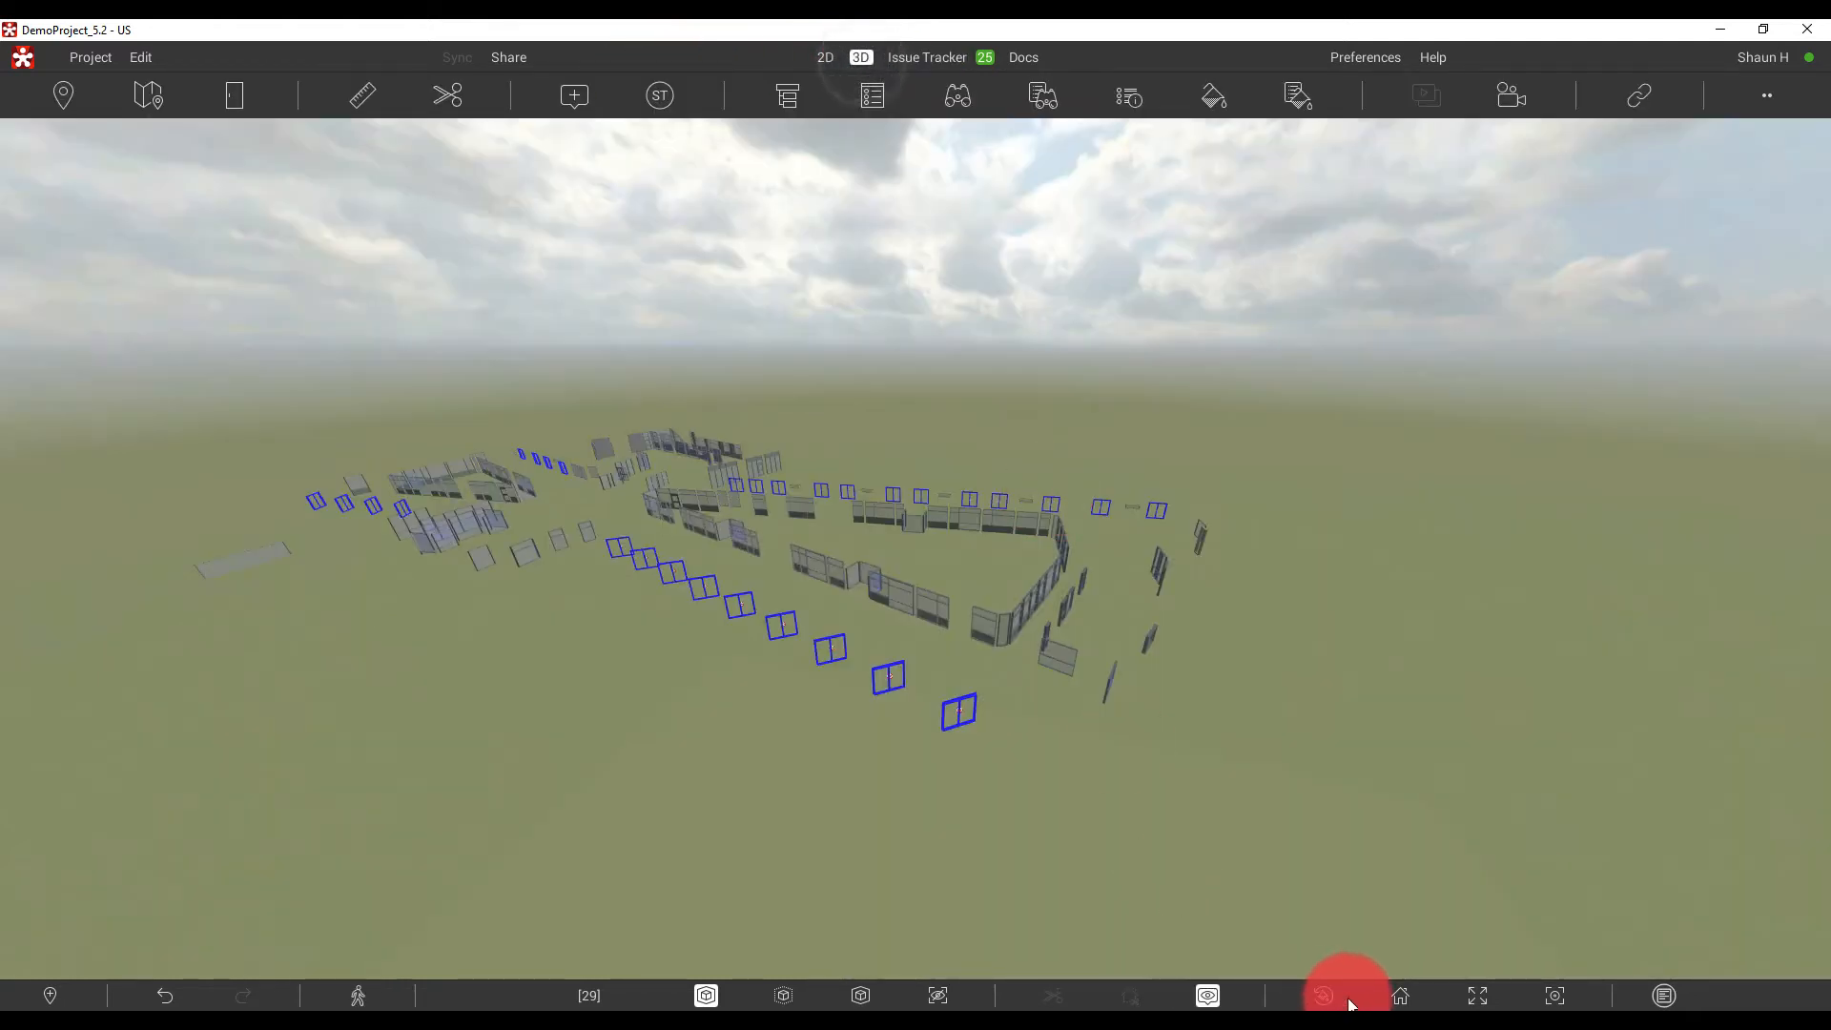
left_click(1399, 996)
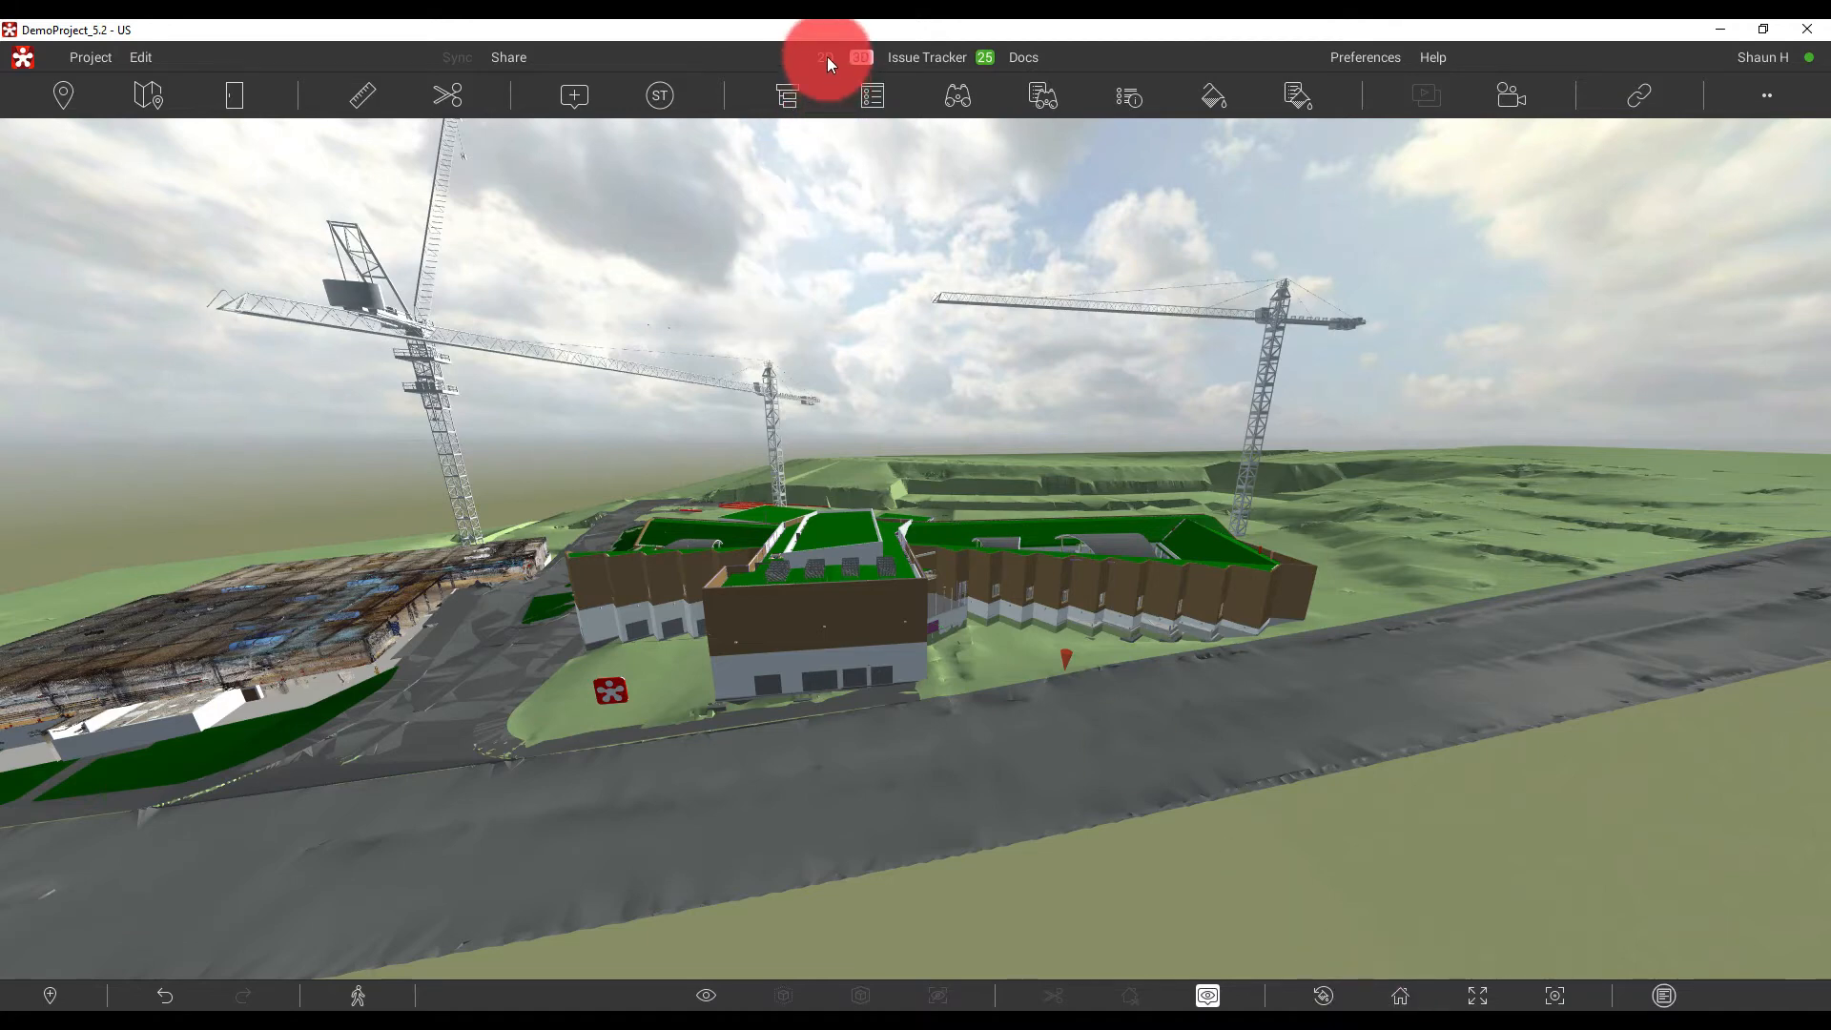
left_click_drag(841, 329, 841, 332)
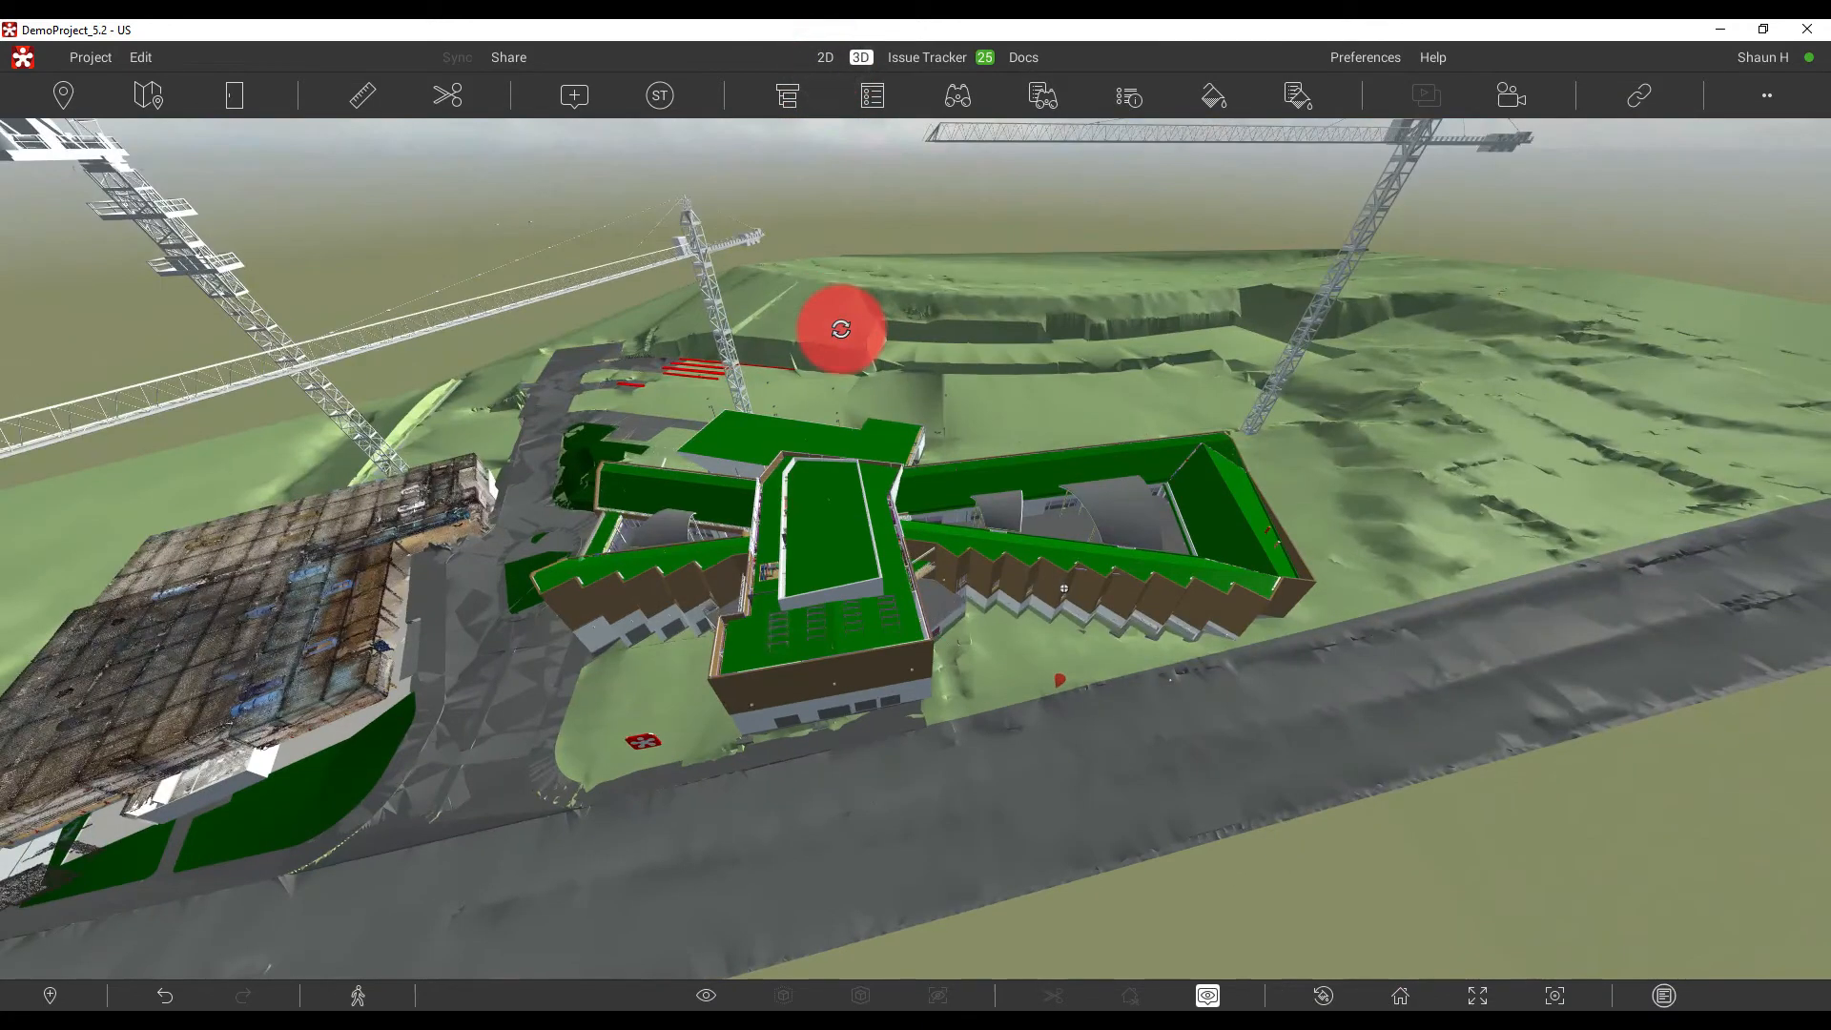
Open the 2D sheet DMC-REV-XX-00-DR-A-1001 - GROUND FLOOR SHEET 1 and examine the AW stamps on the plan.
left_click(826, 57)
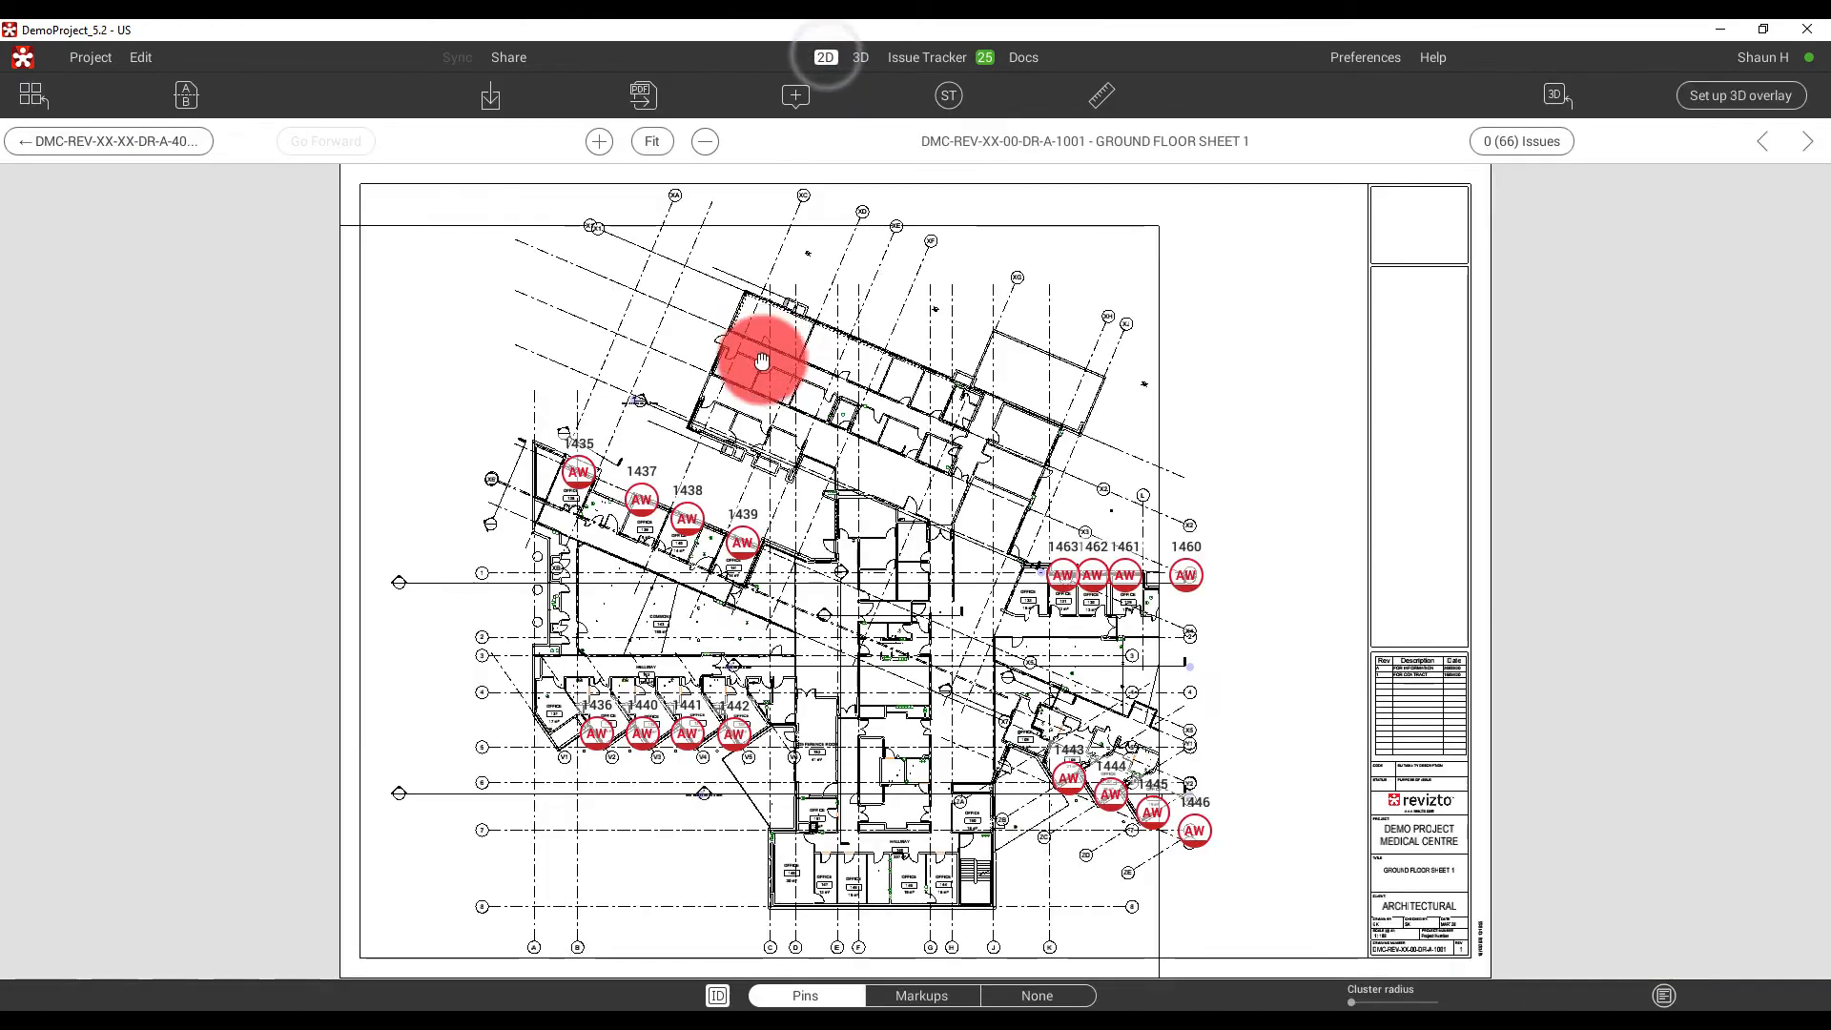
left_click(30, 94)
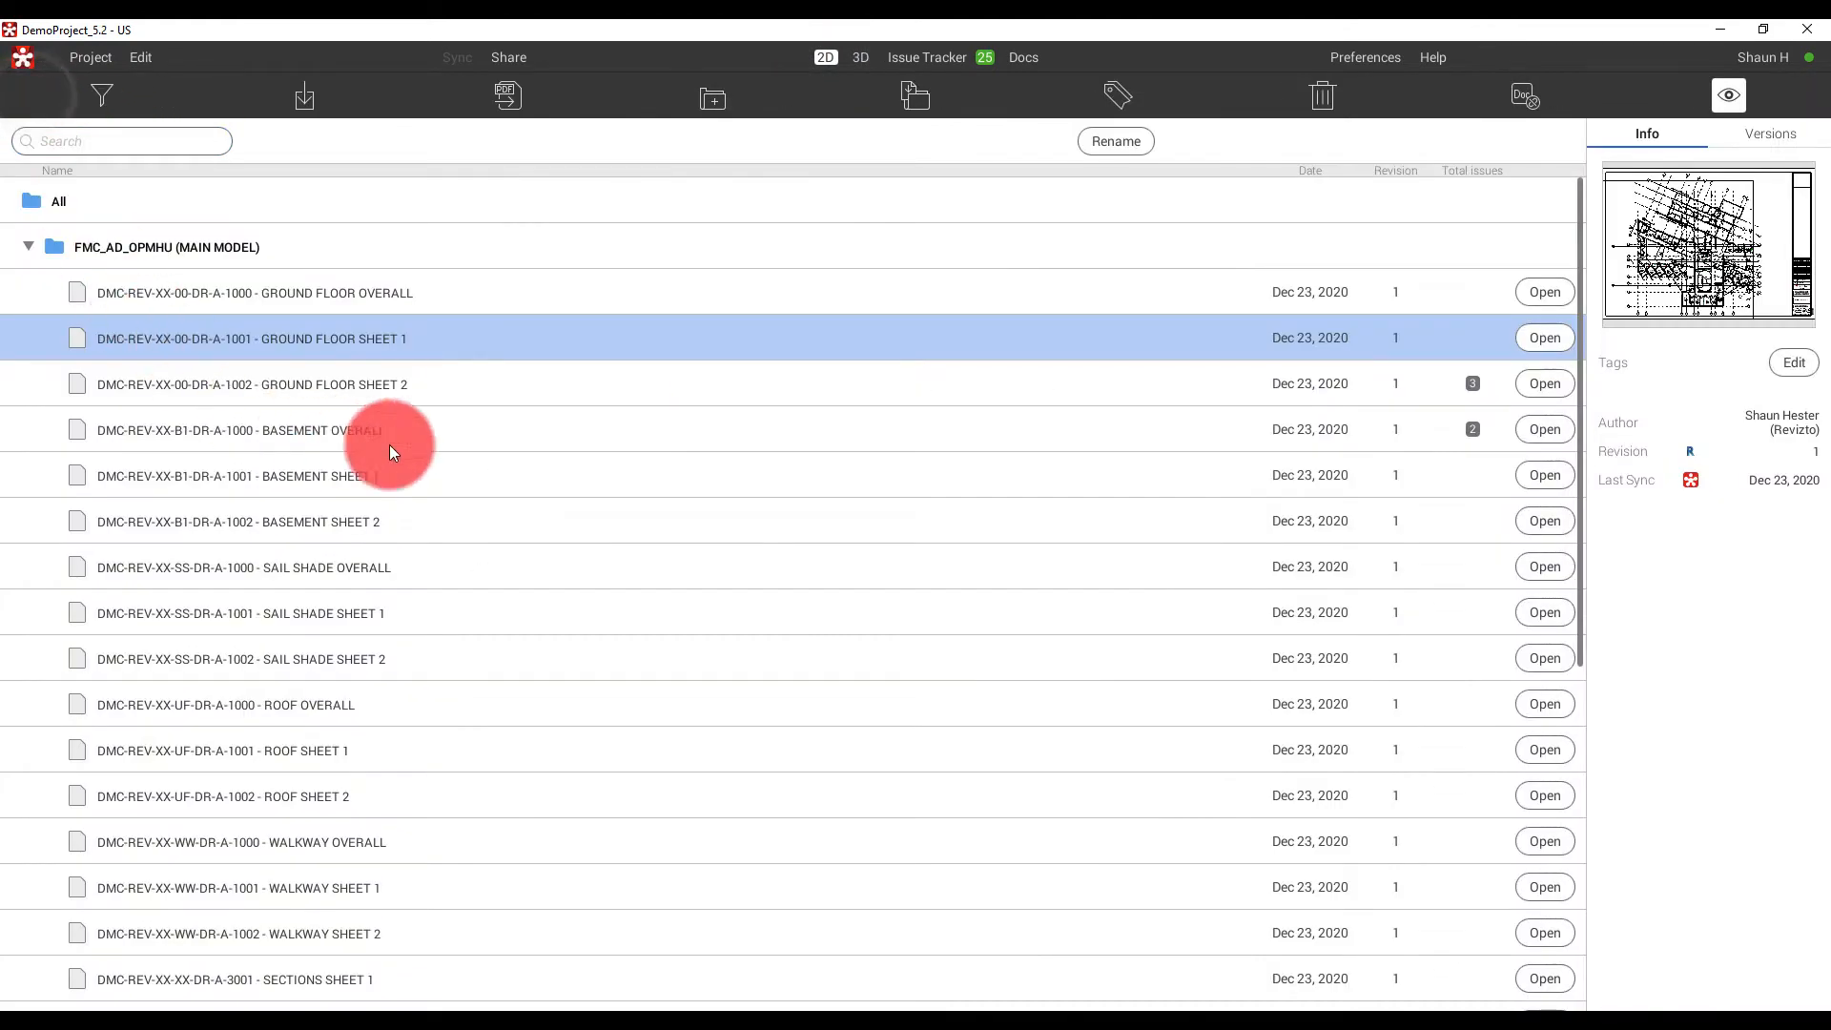
double_click(368, 340)
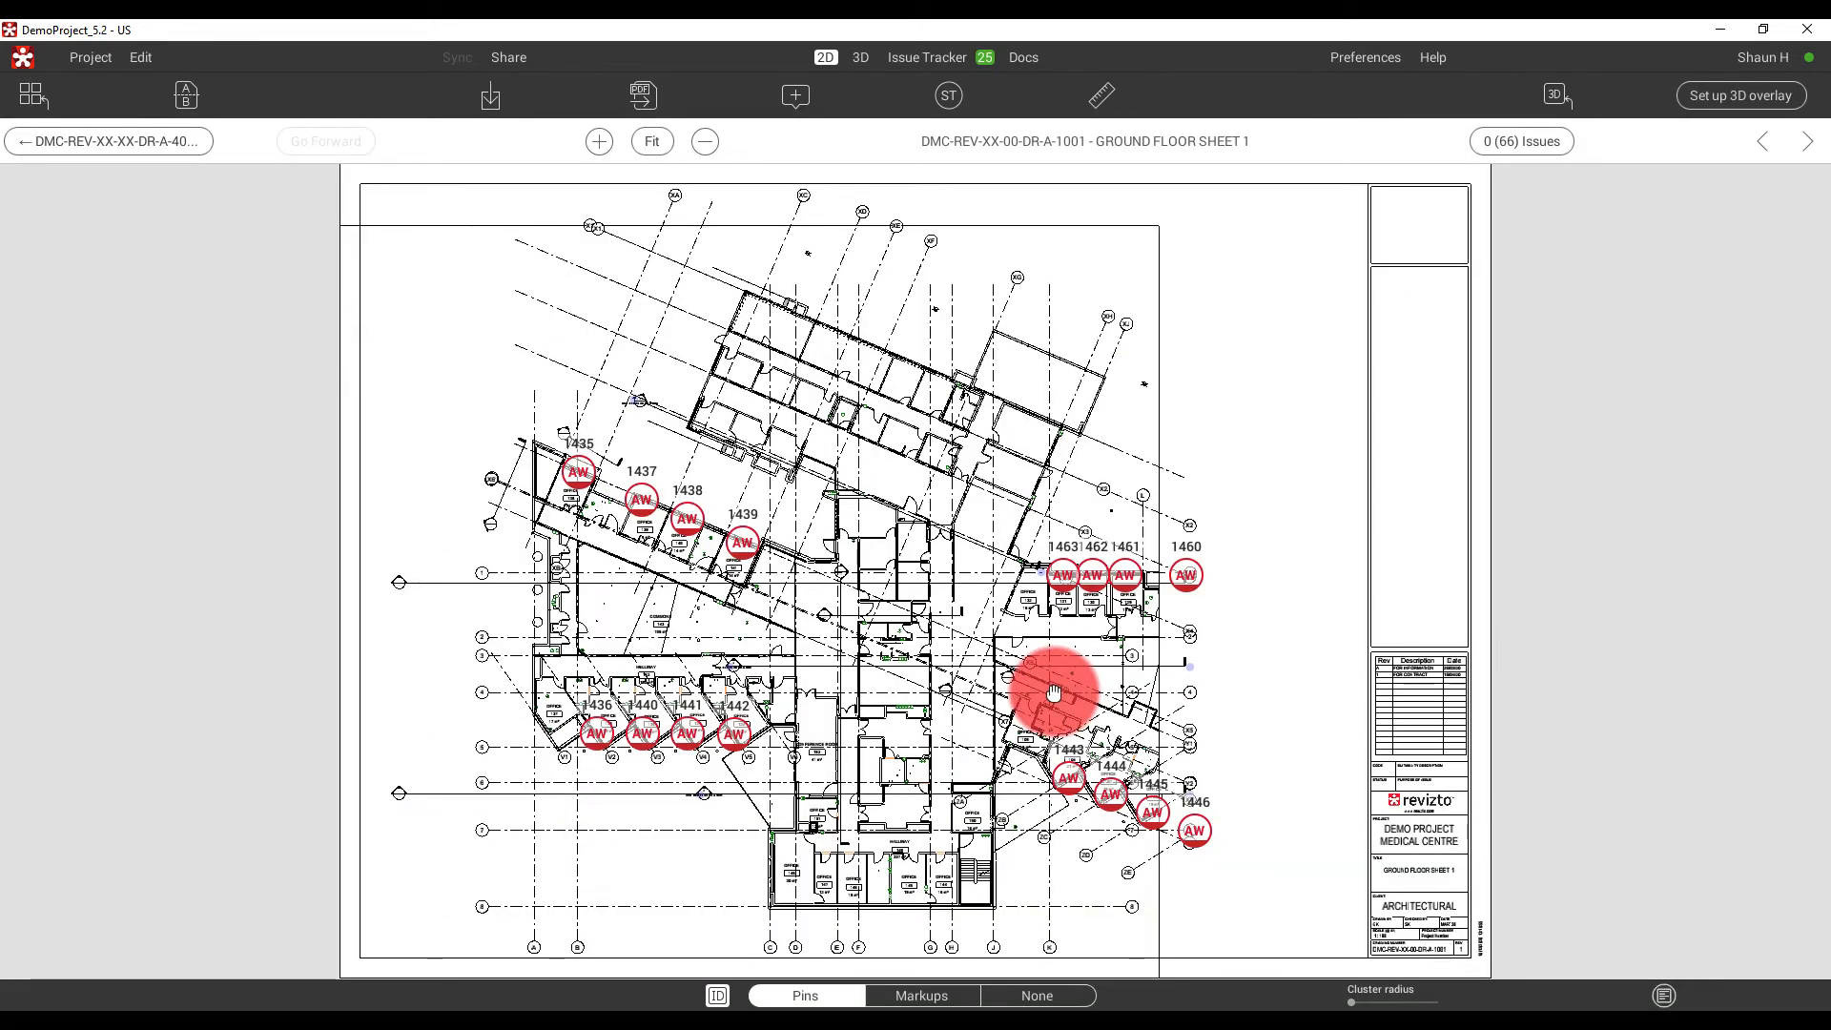
scroll(613, 715, "up", 5)
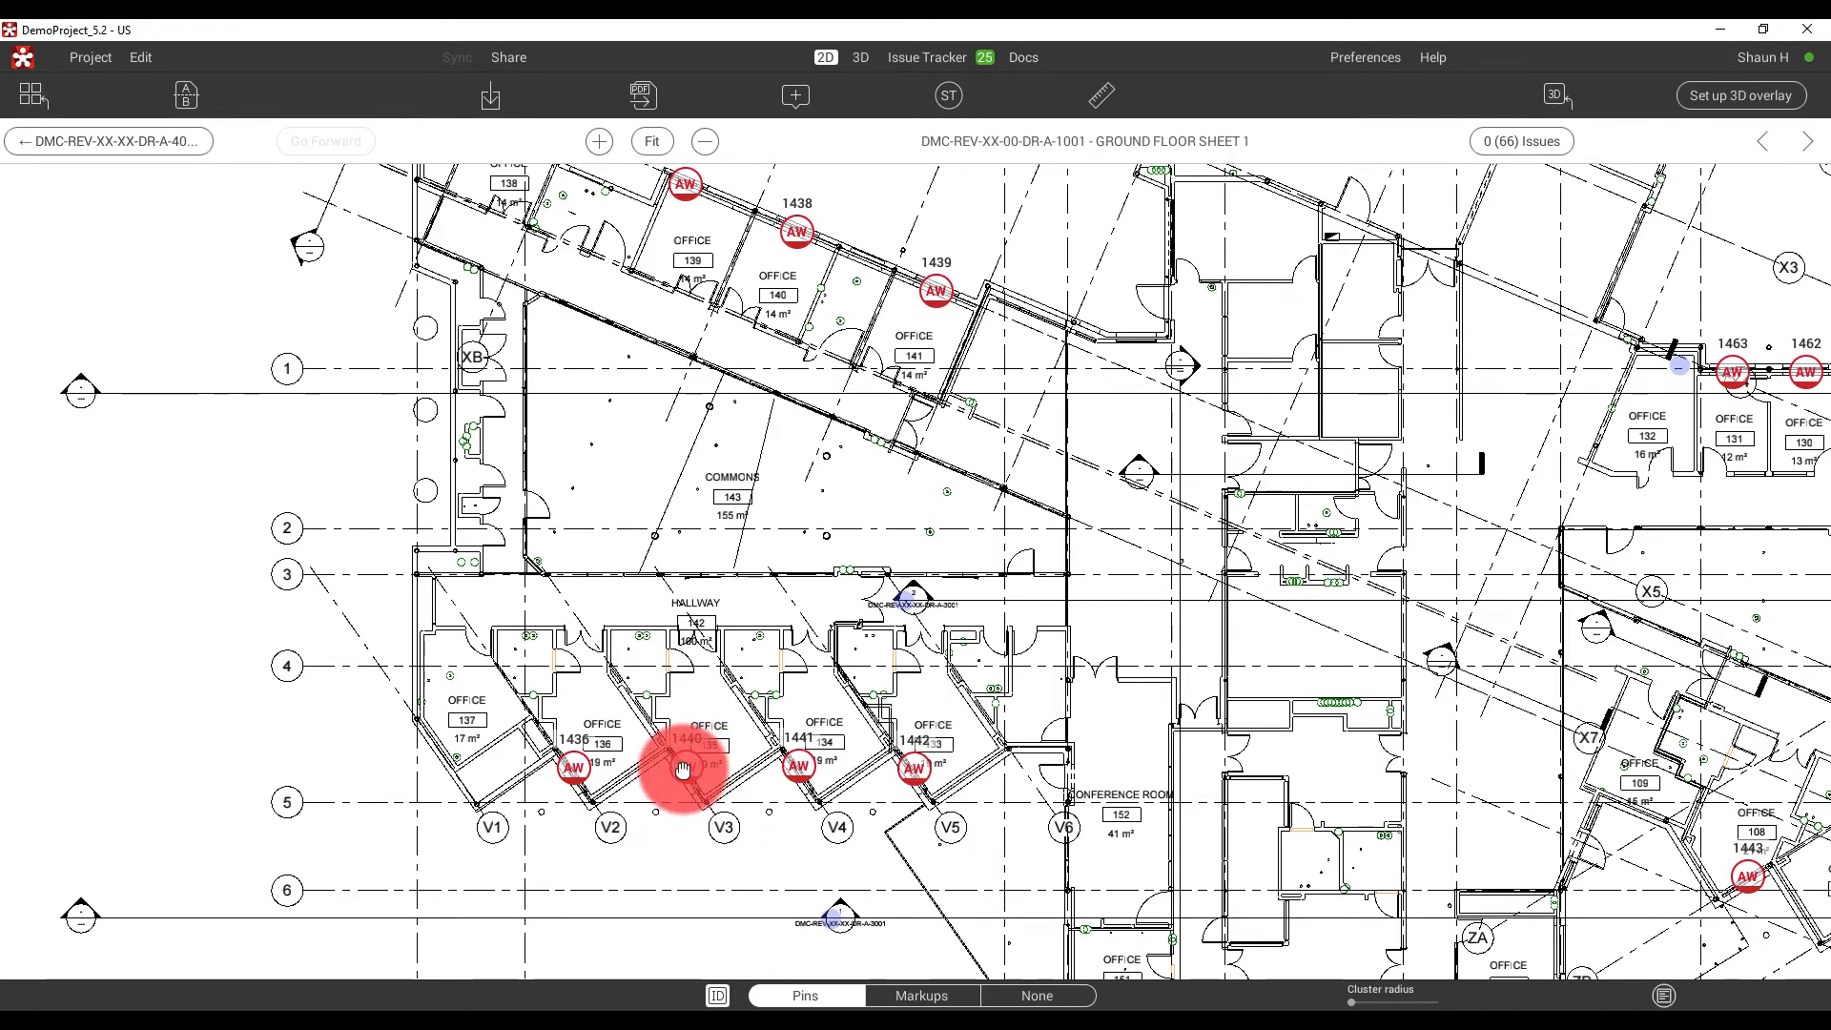
scroll(611, 734, "down", 5)
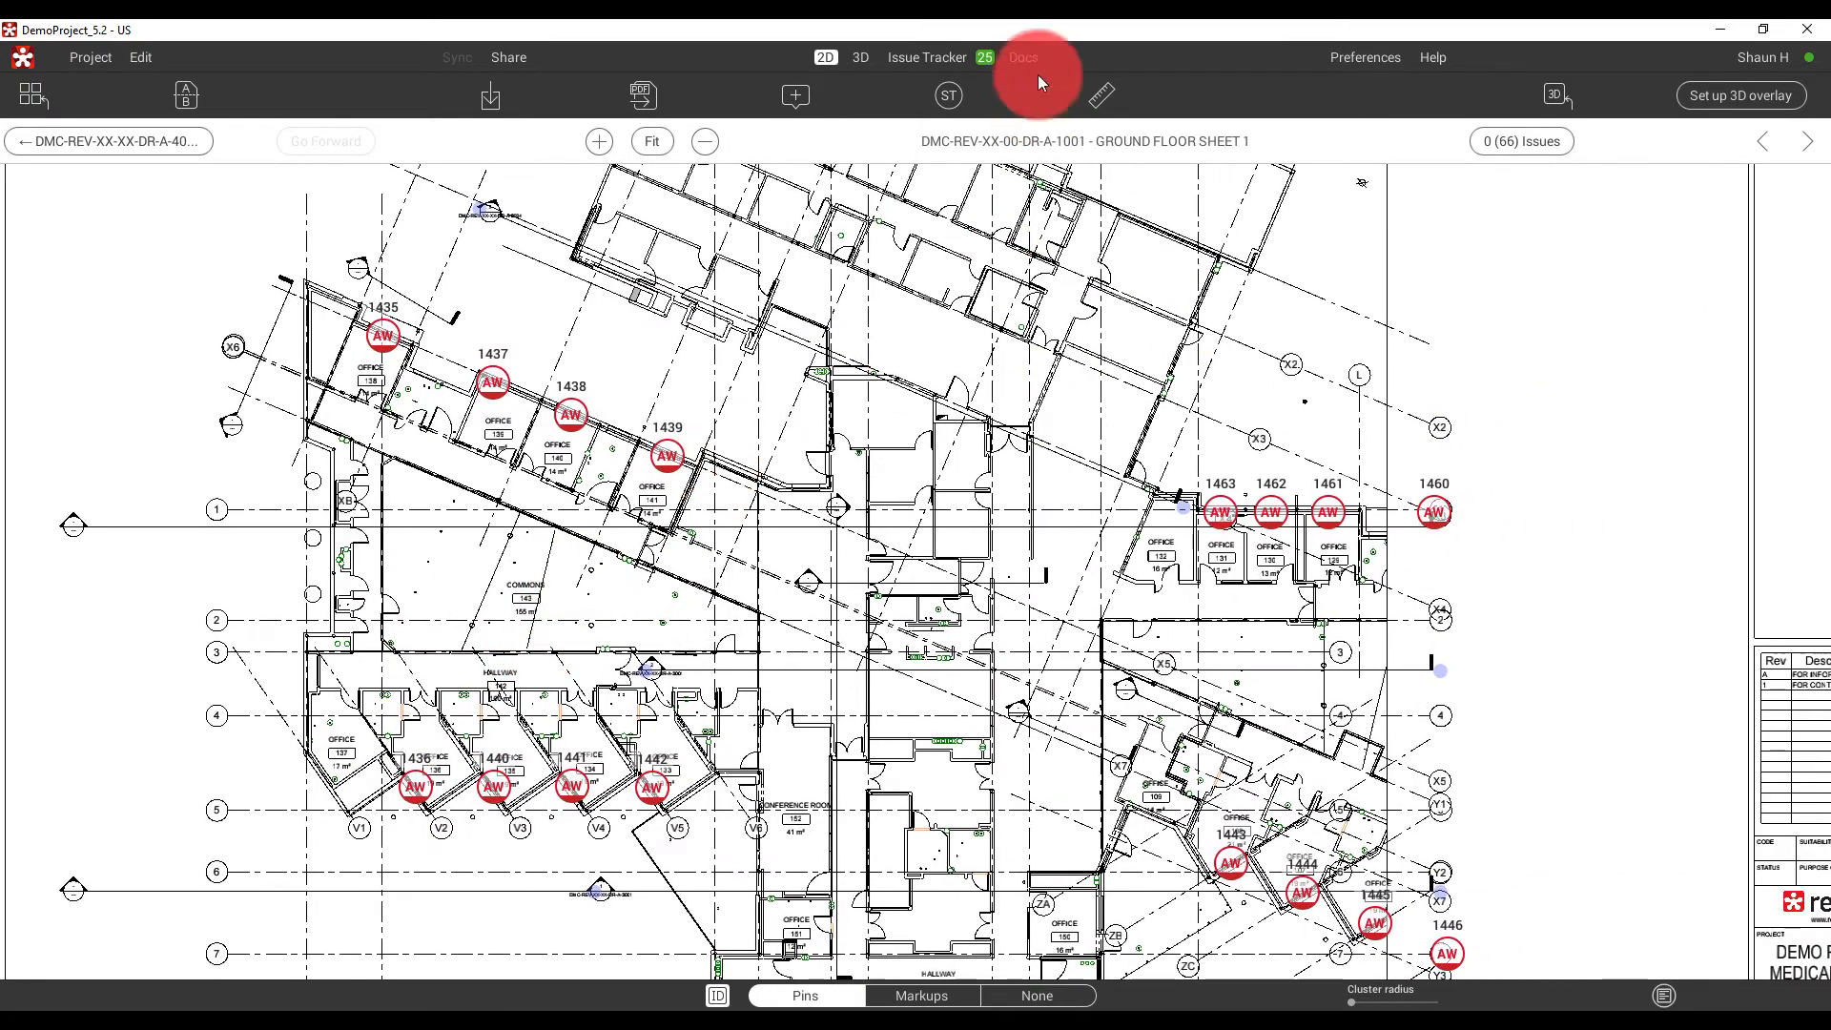
Open the Issue Tracker beside the ground floor sheet, reset the issue filters and reapply the Window Type AW 11 preset.
left_click(938, 55)
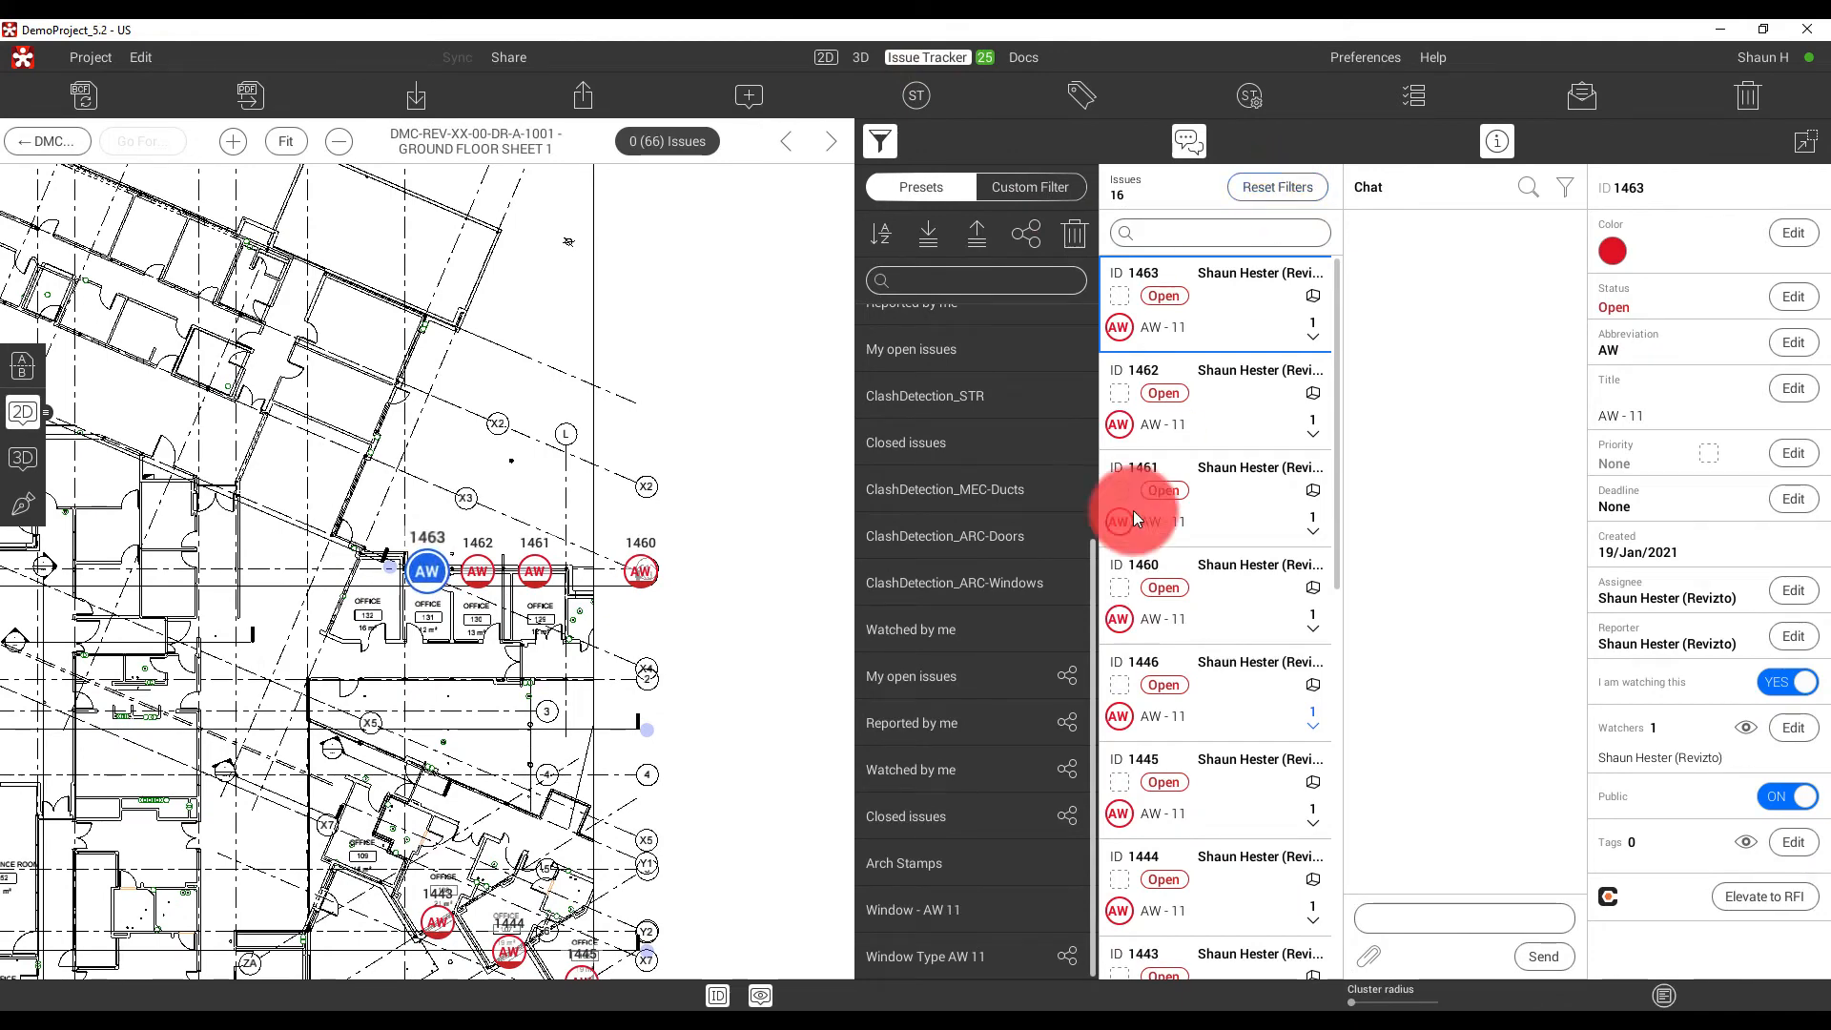
scroll(619, 389, "down", 3)
left_click_drag(426, 603, 534, 593)
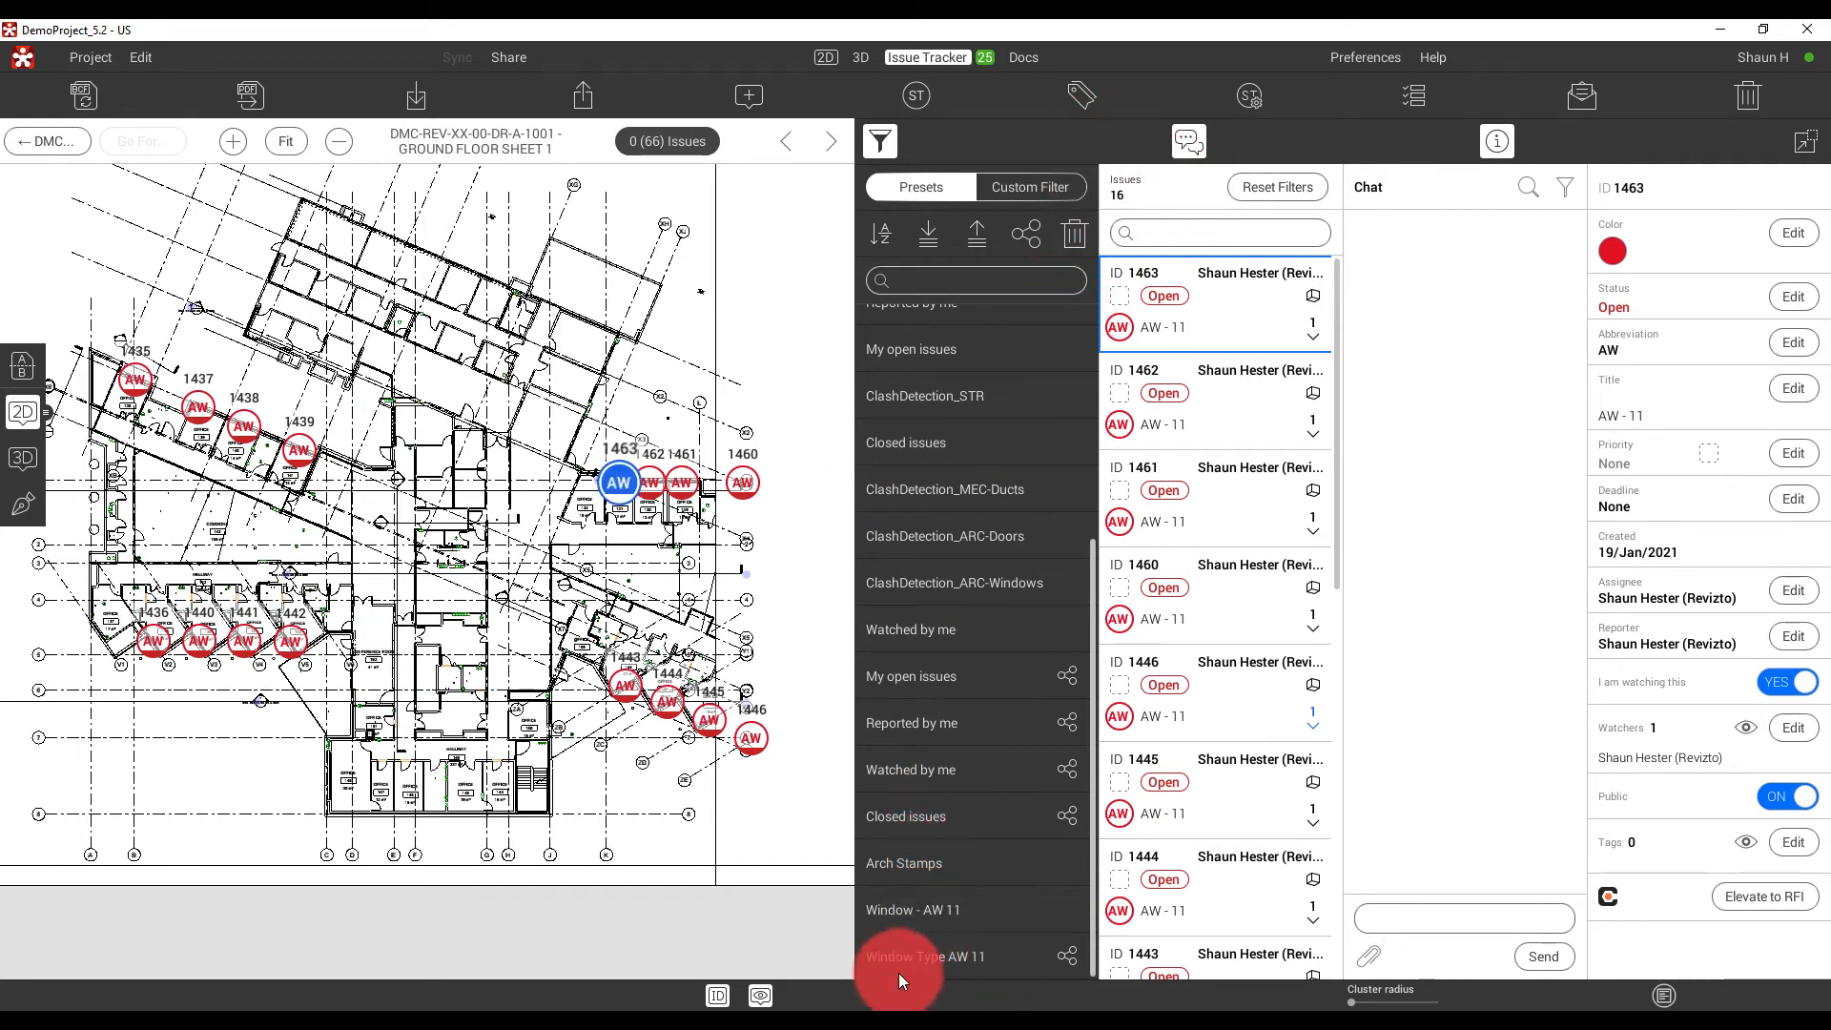
left_click(1285, 181)
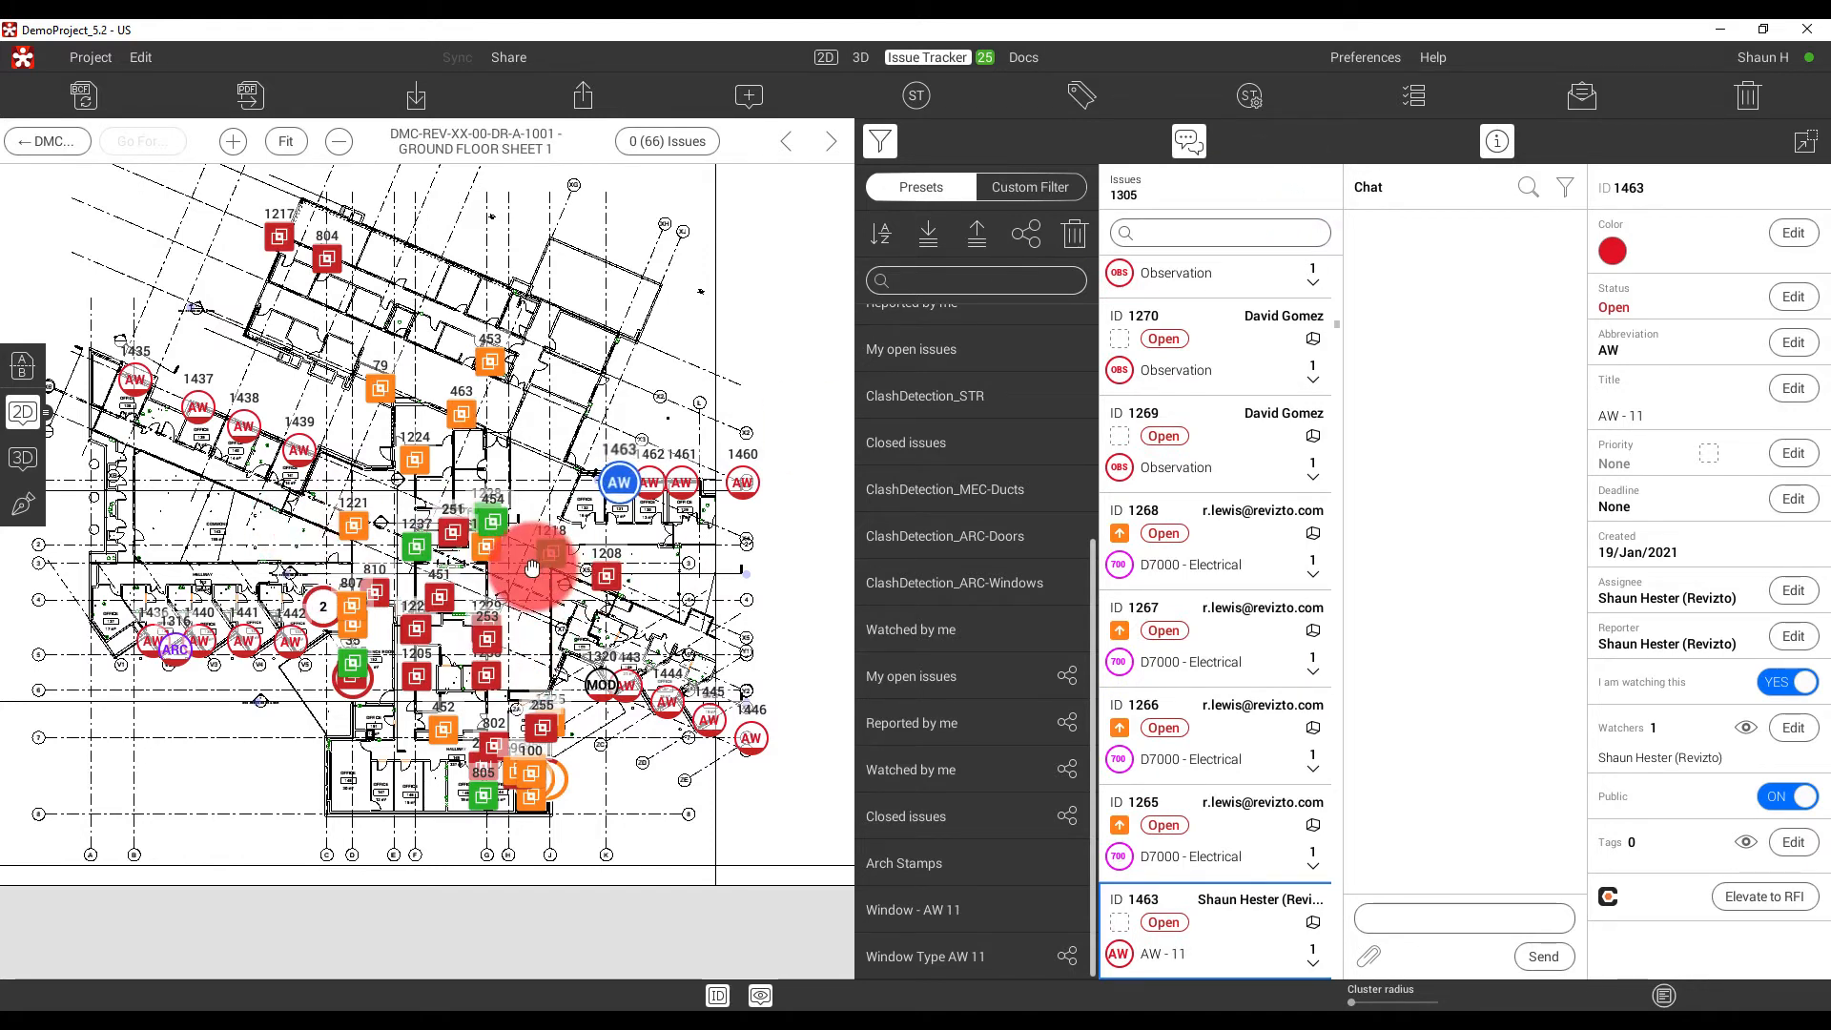
left_click(942, 961)
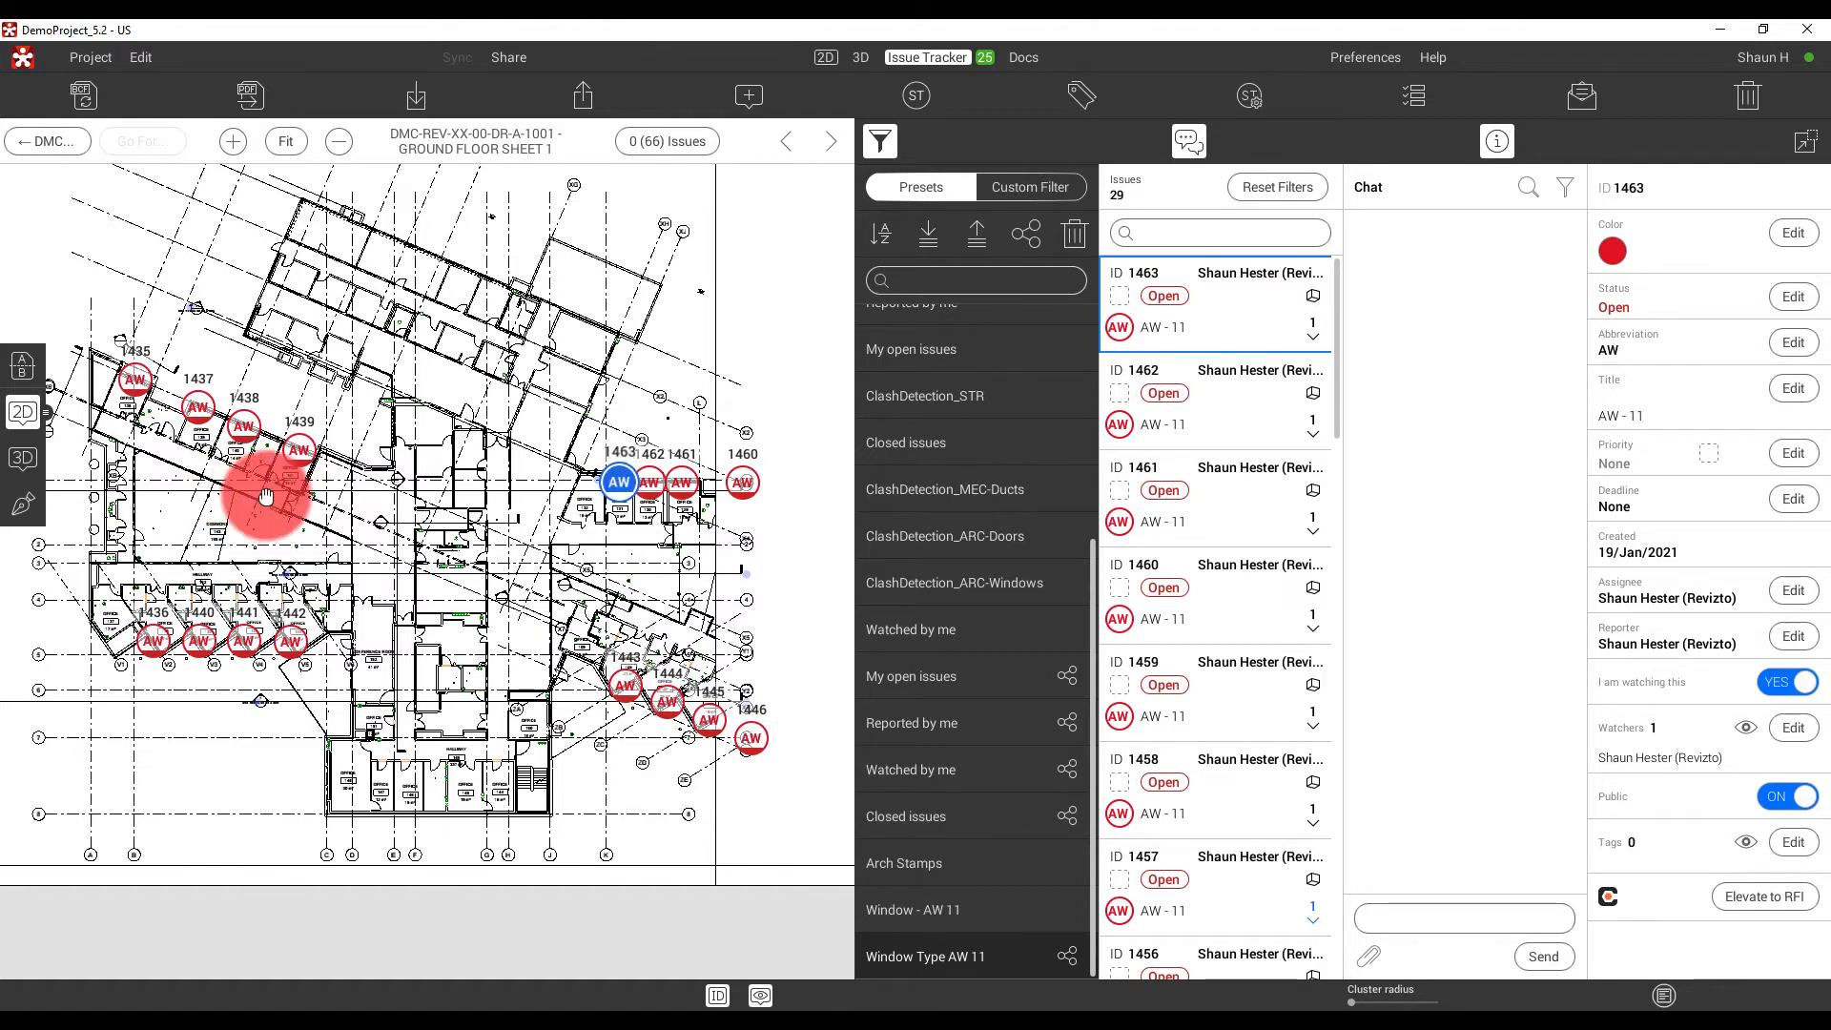
mouse_move(254, 483)
left_mouse_down()
mouse_move(360, 511)
mouse_move(325, 515)
left_mouse_up()
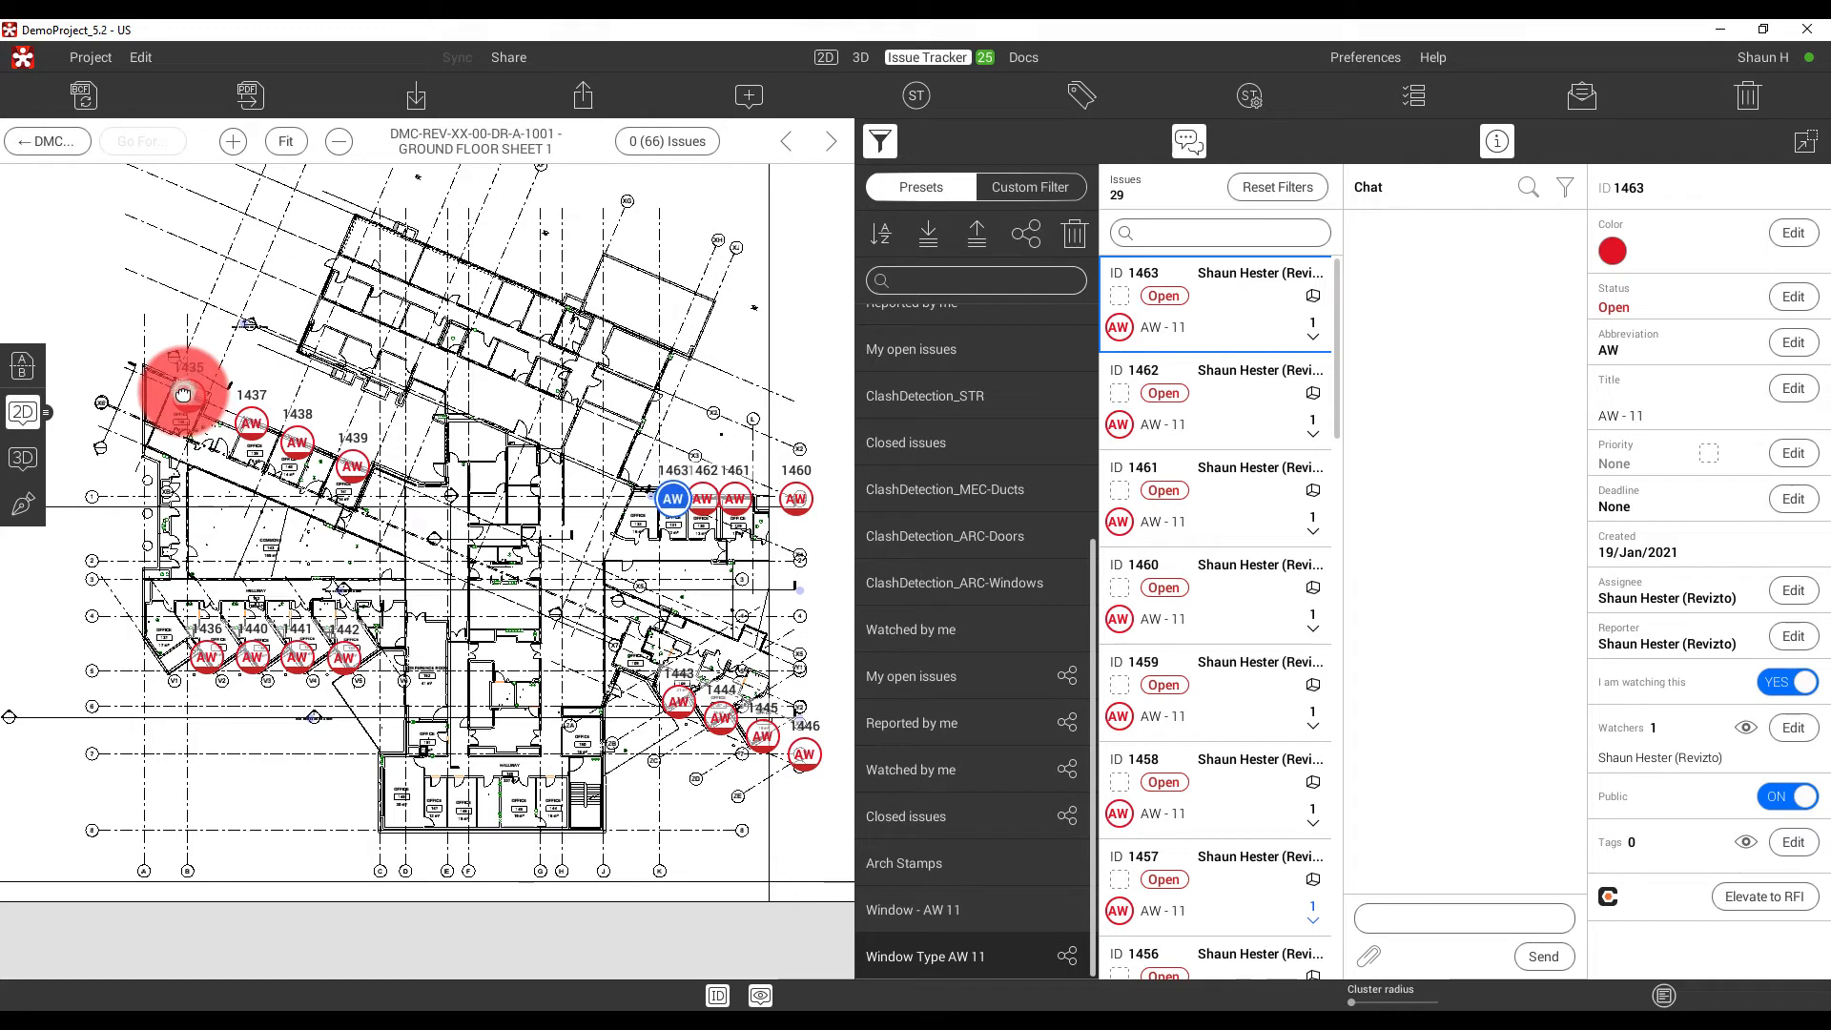
Change the status of AW stamp 1435 on the ground floor plan to Solved.
left_click(183, 394)
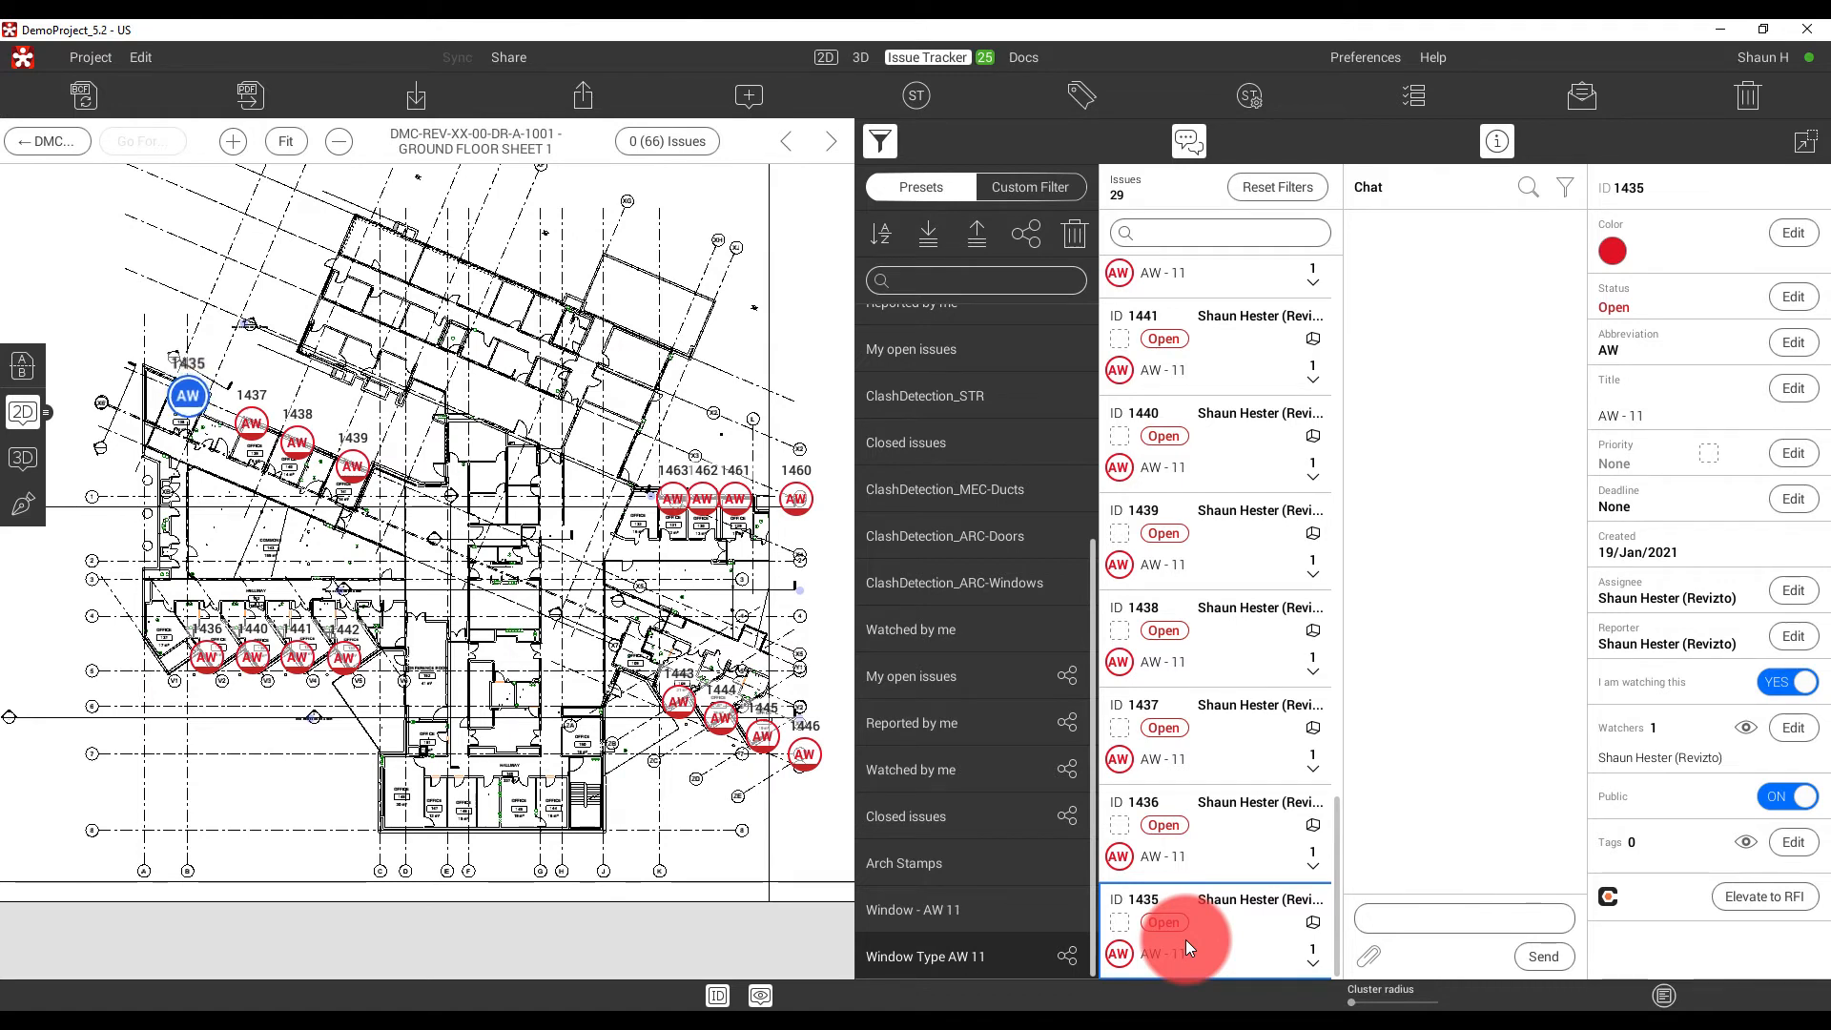
left_click(1798, 297)
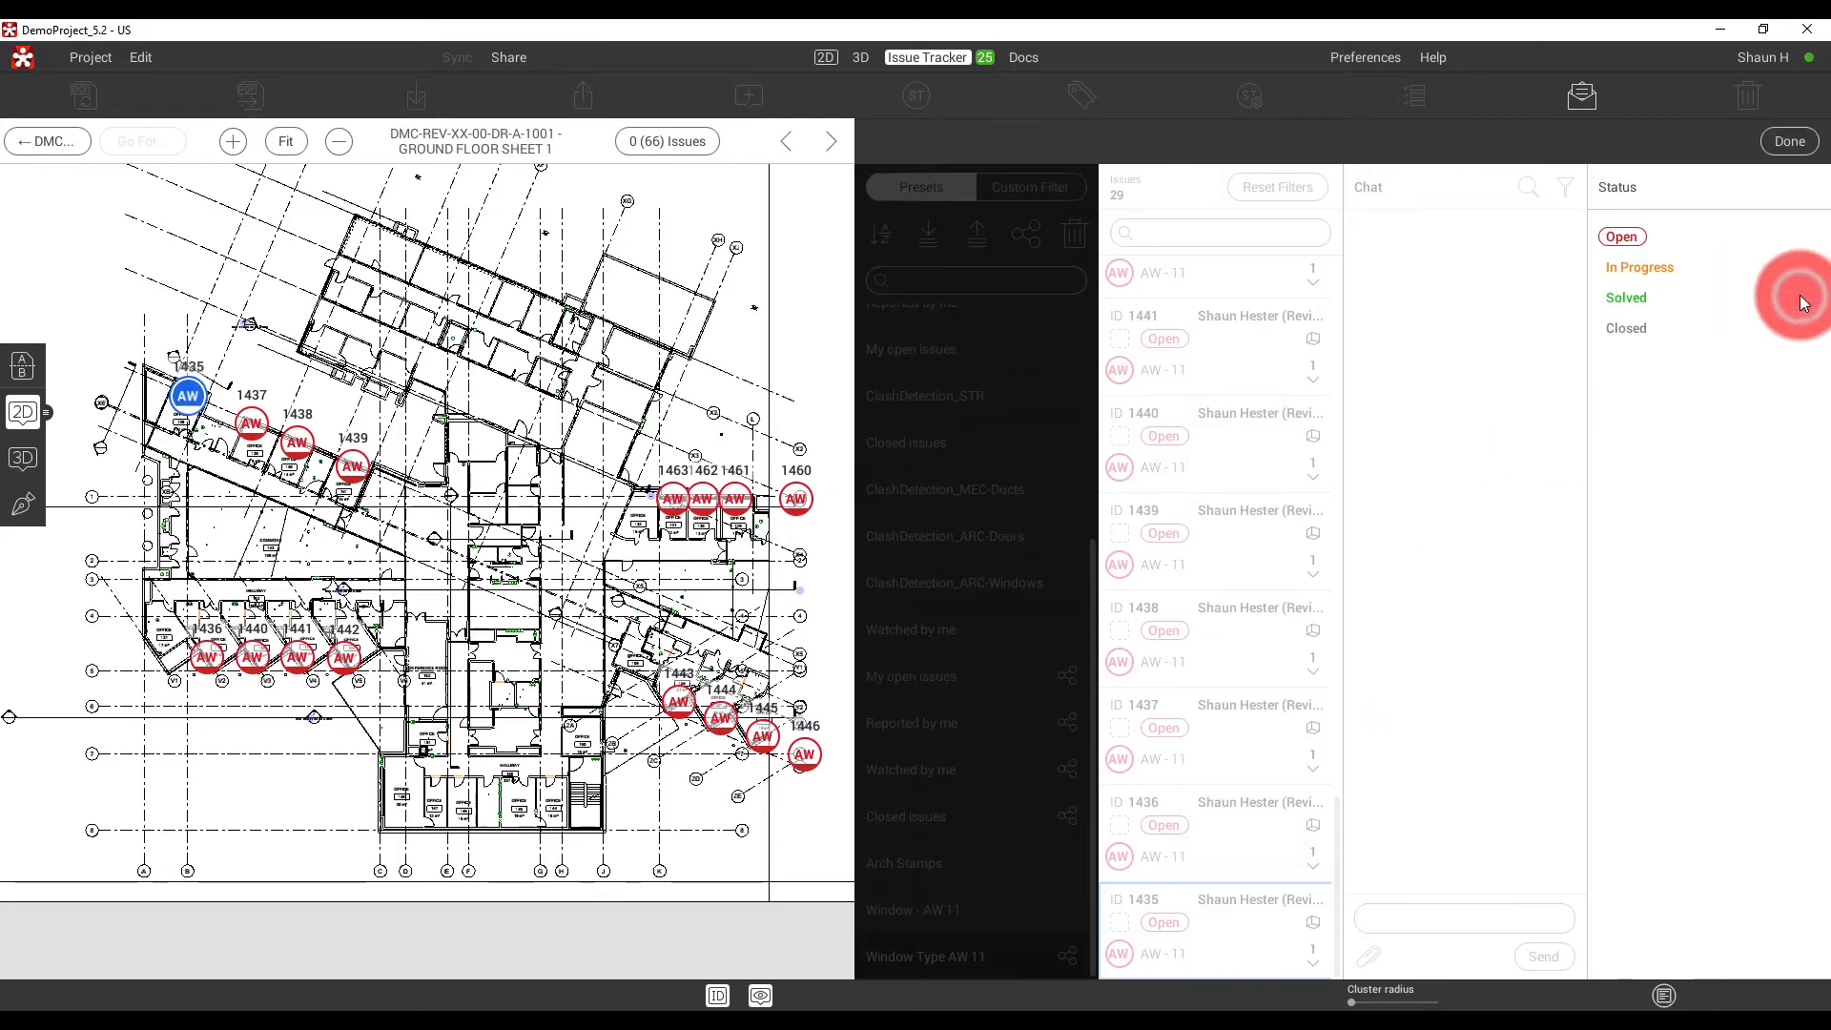
left_click(1623, 301)
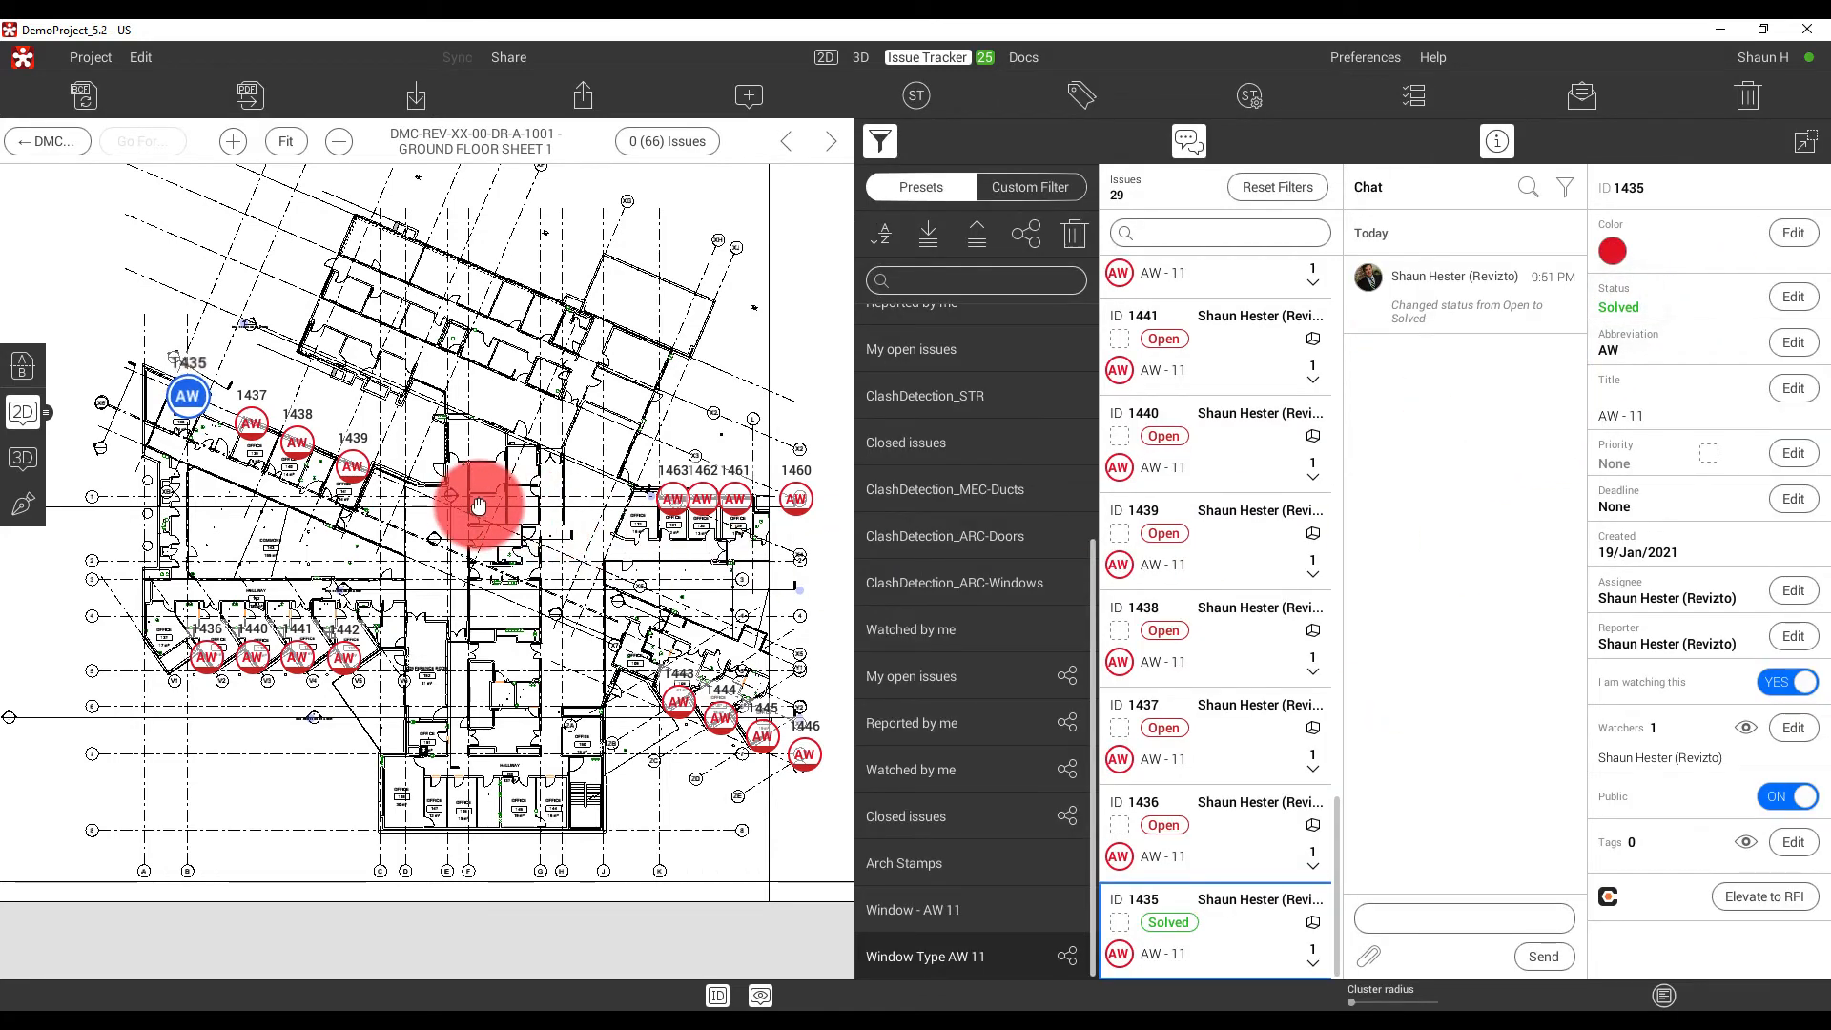
Set AW stamp 1437 on the plan to In Progress and assign it to another team member.
left_click(254, 429)
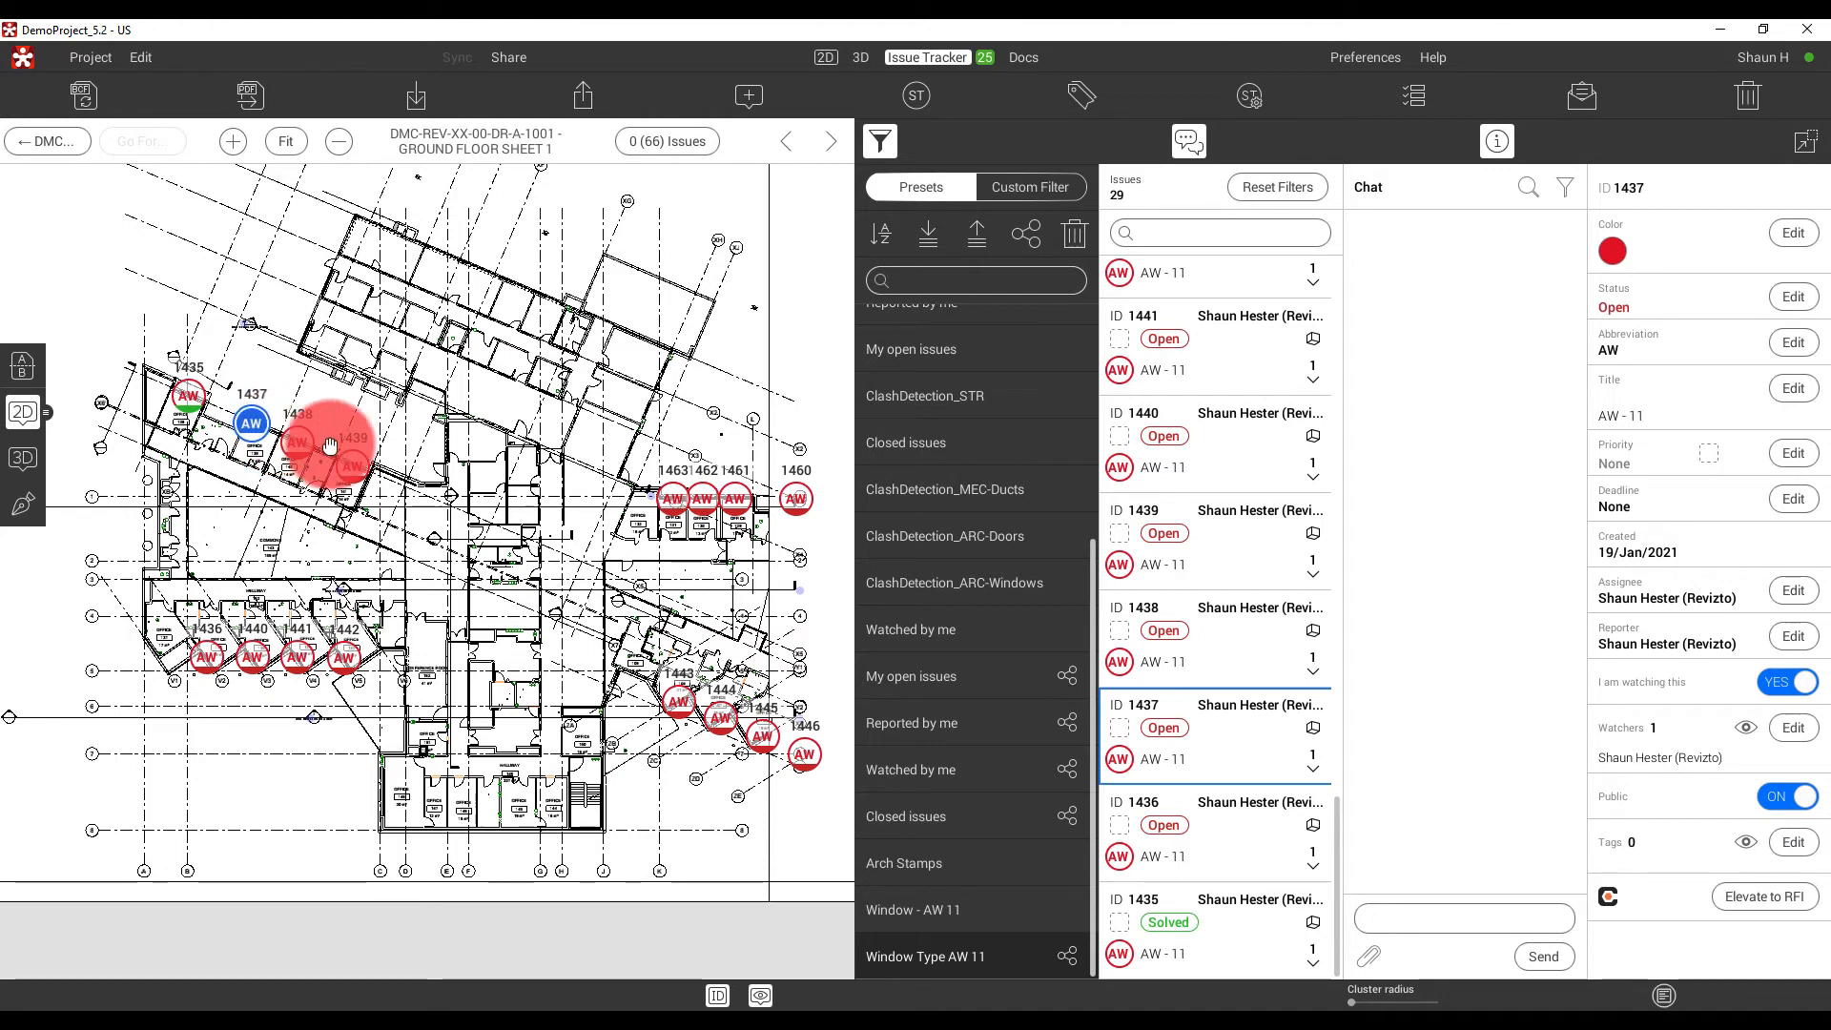
left_click(1786, 301)
left_click(1656, 267)
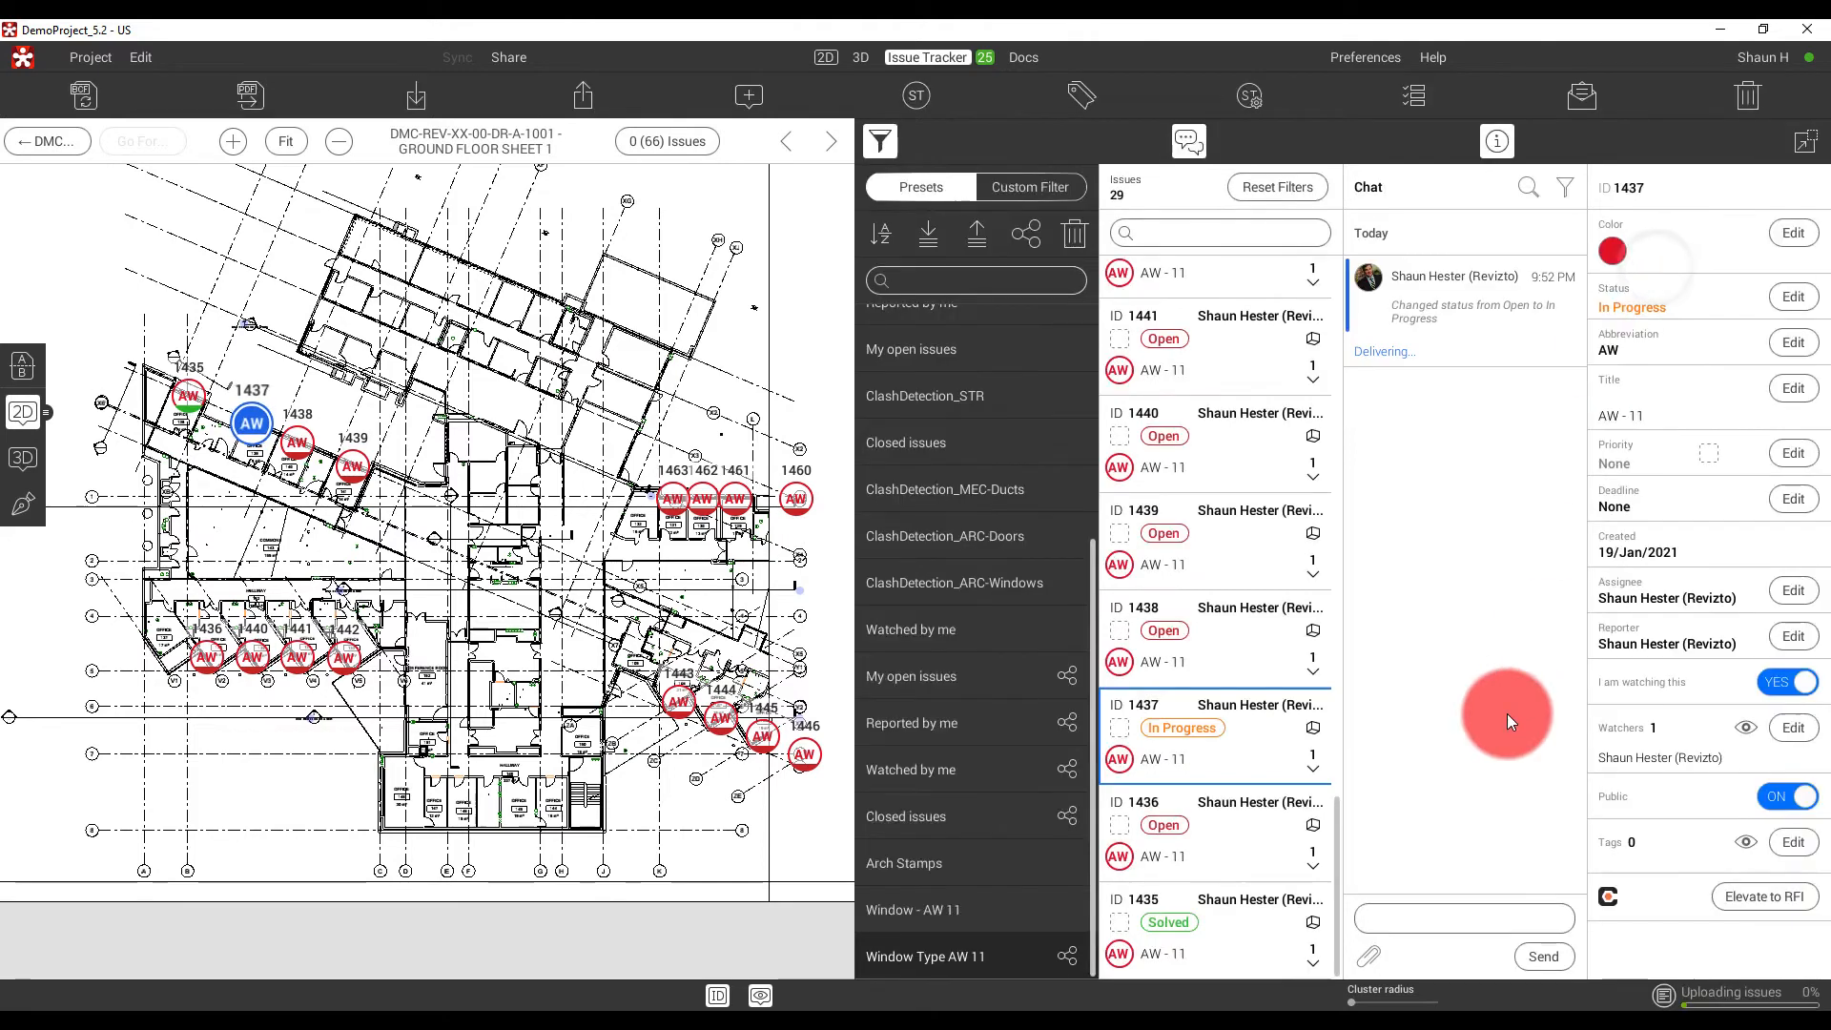
left_click(1795, 588)
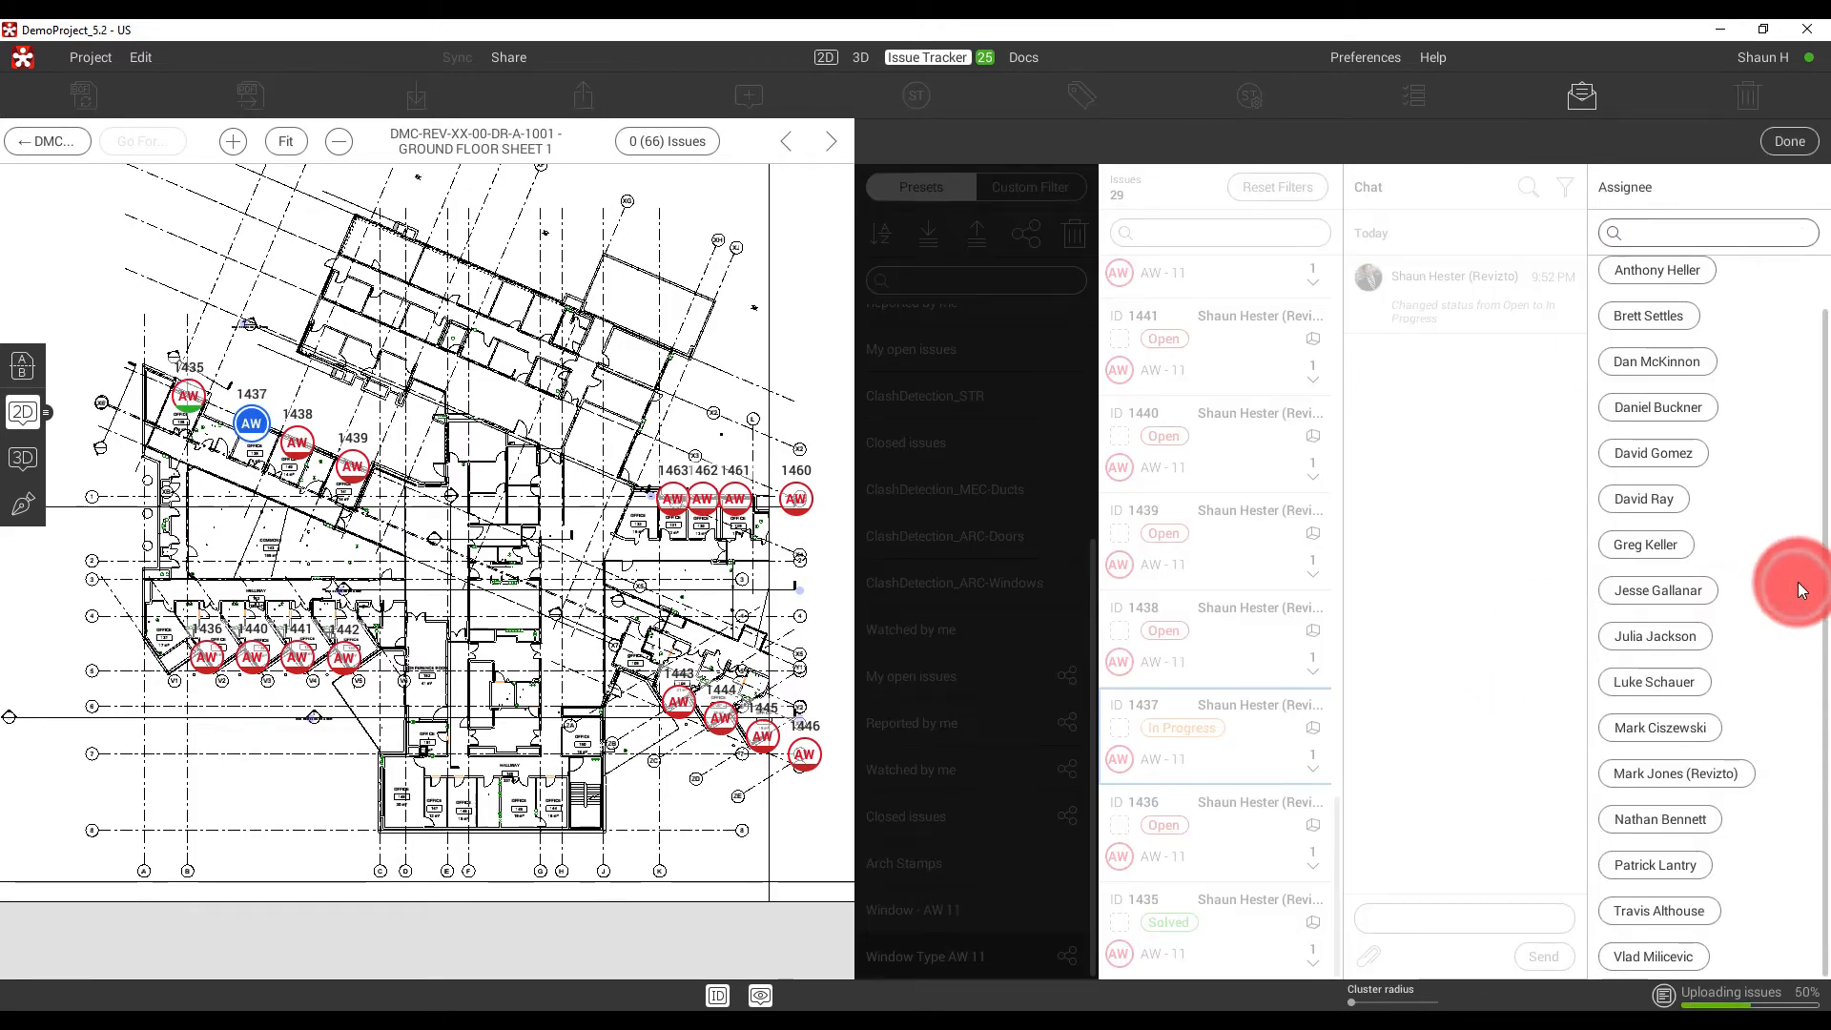
left_click(1668, 450)
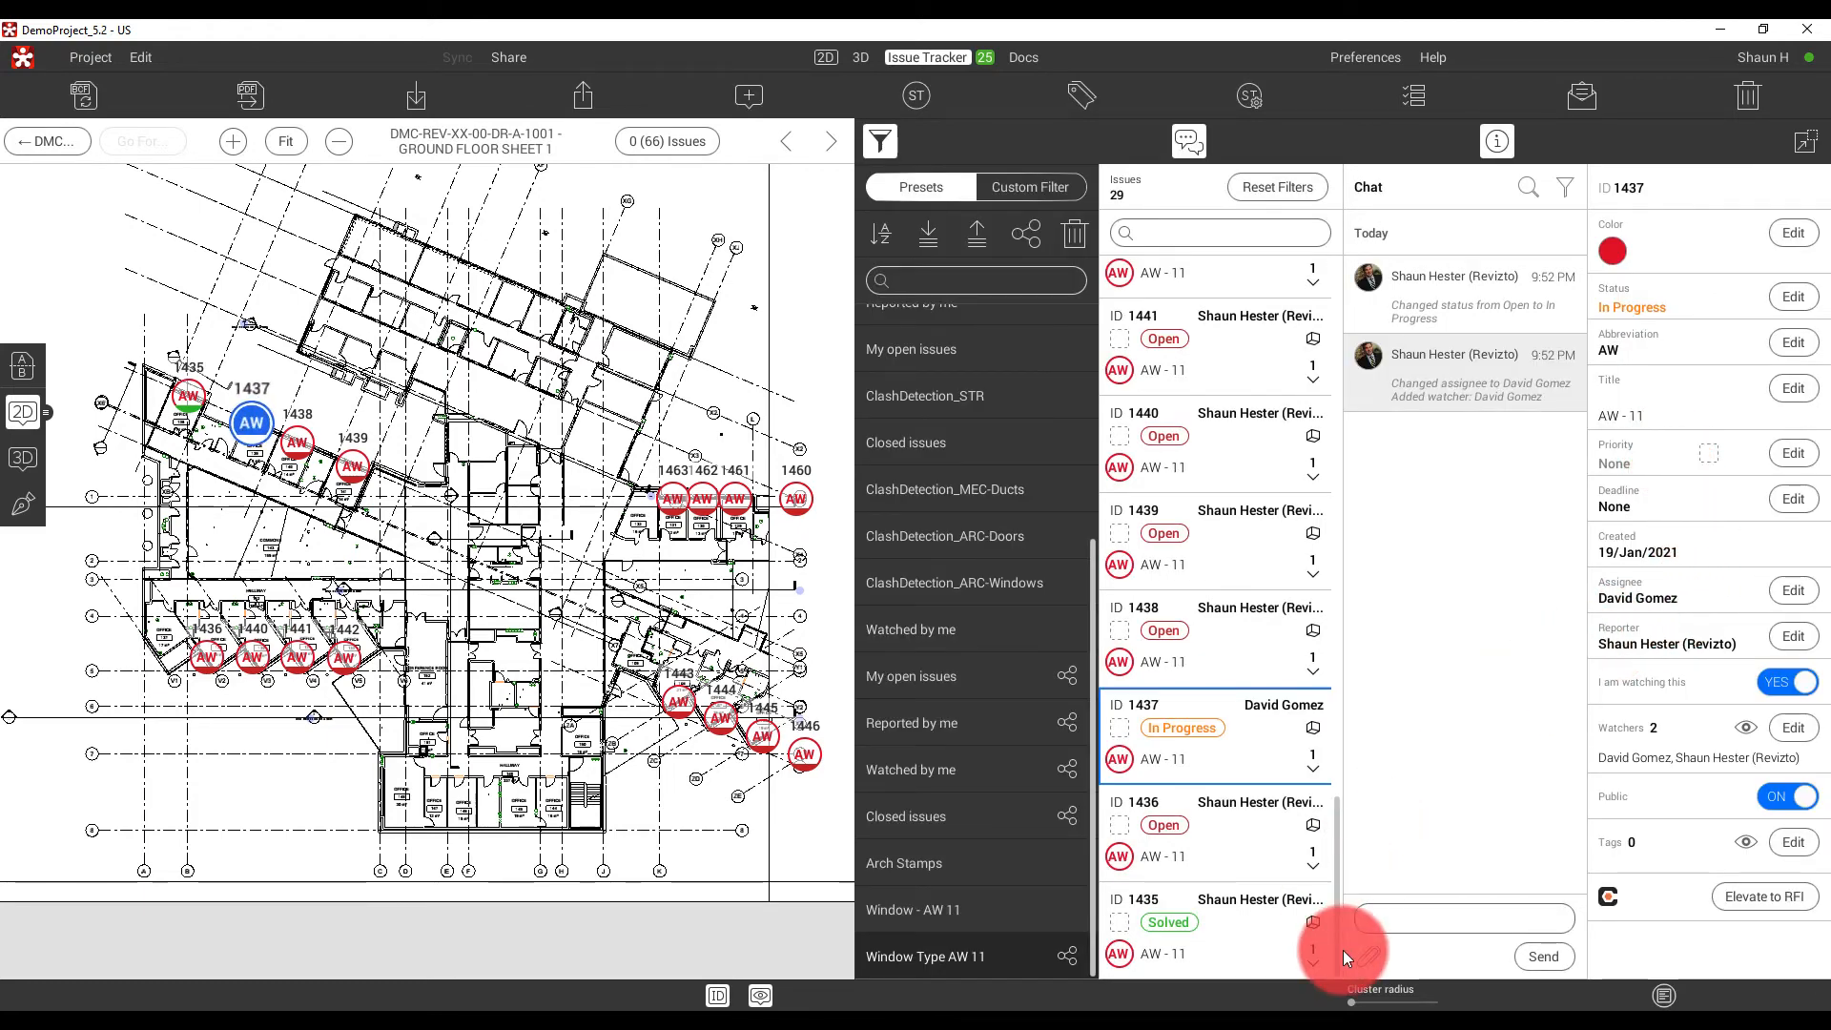
Attach the image file window corner.png to the chat of issue 1437.
left_click(1370, 961)
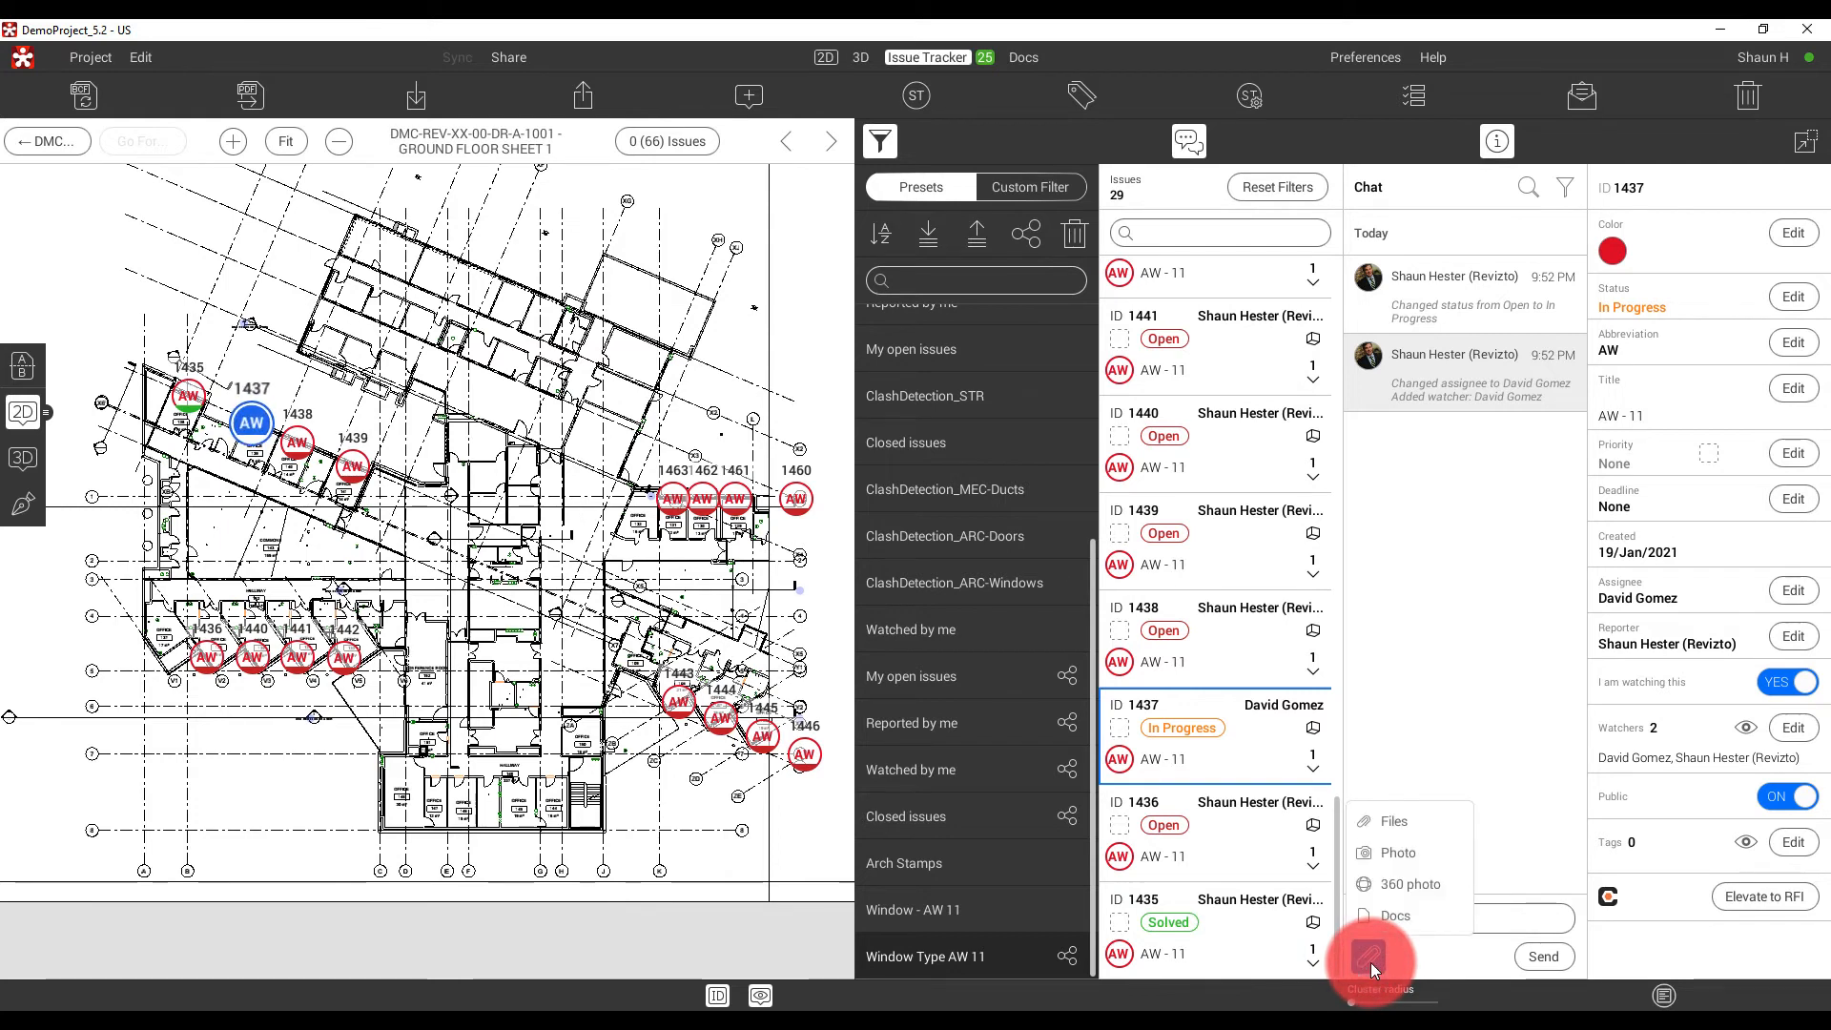
left_click(1387, 862)
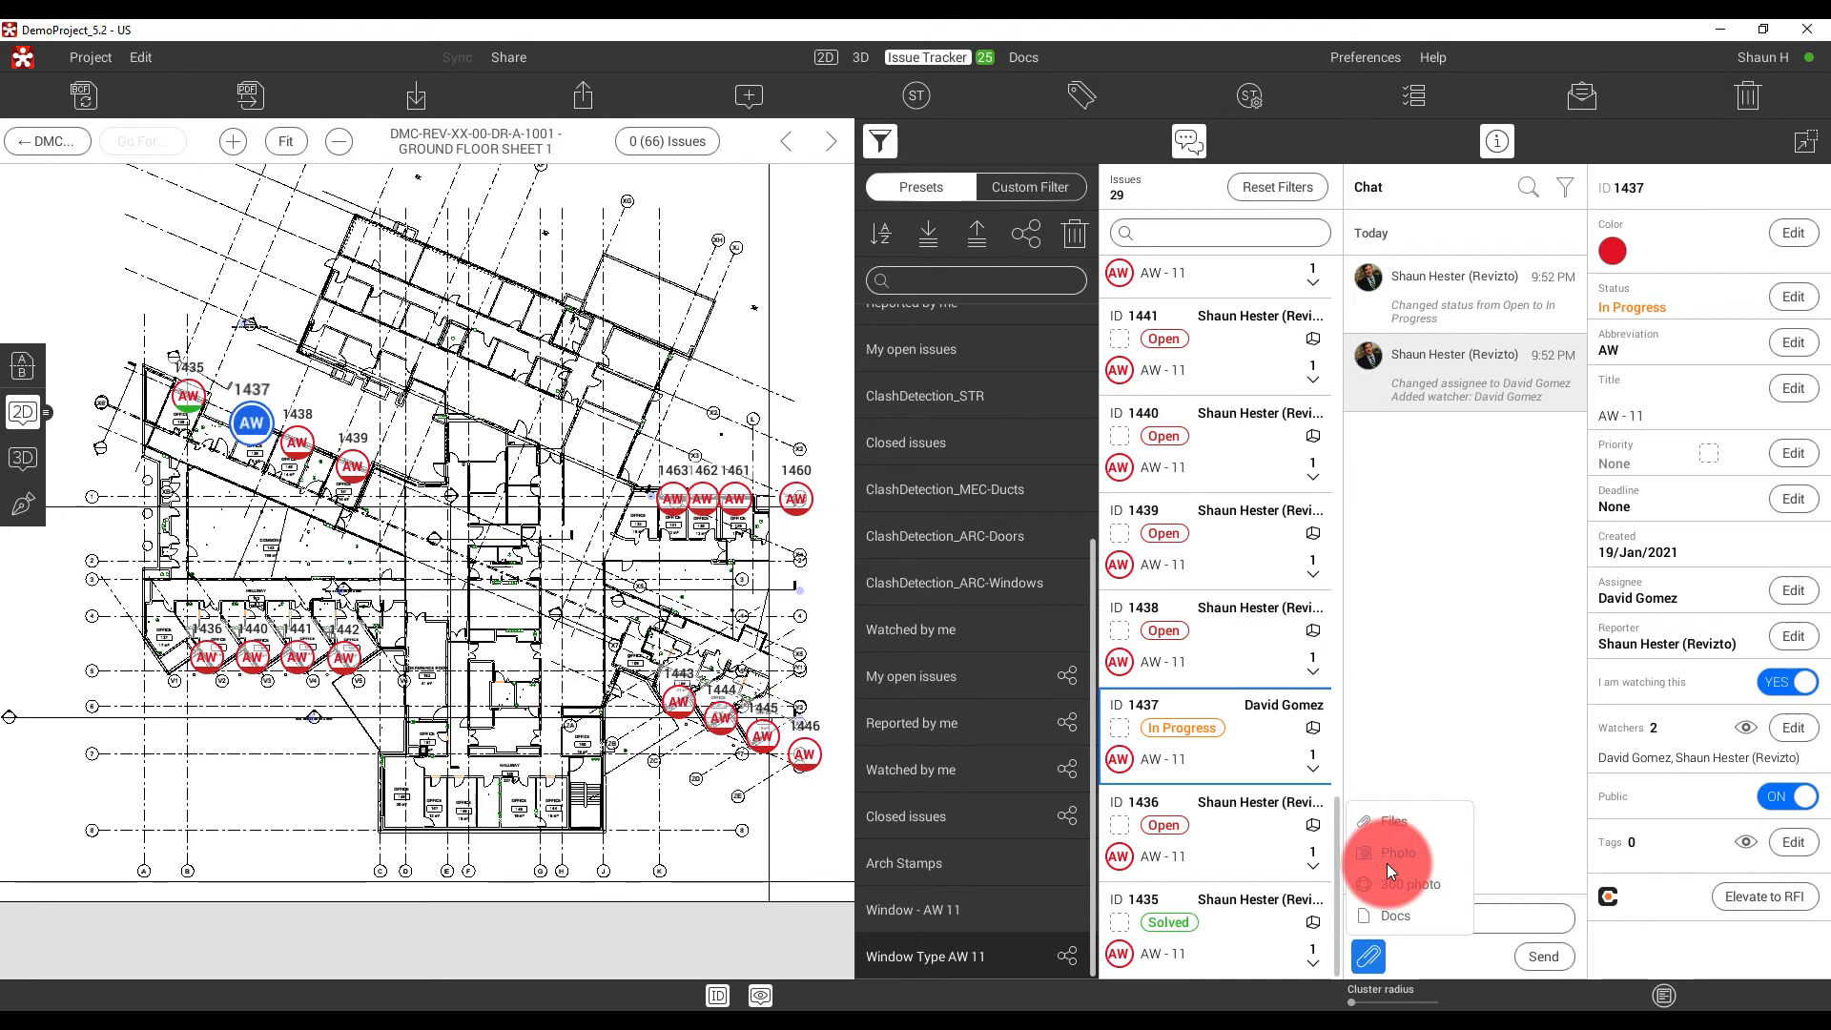
left_click(1391, 832)
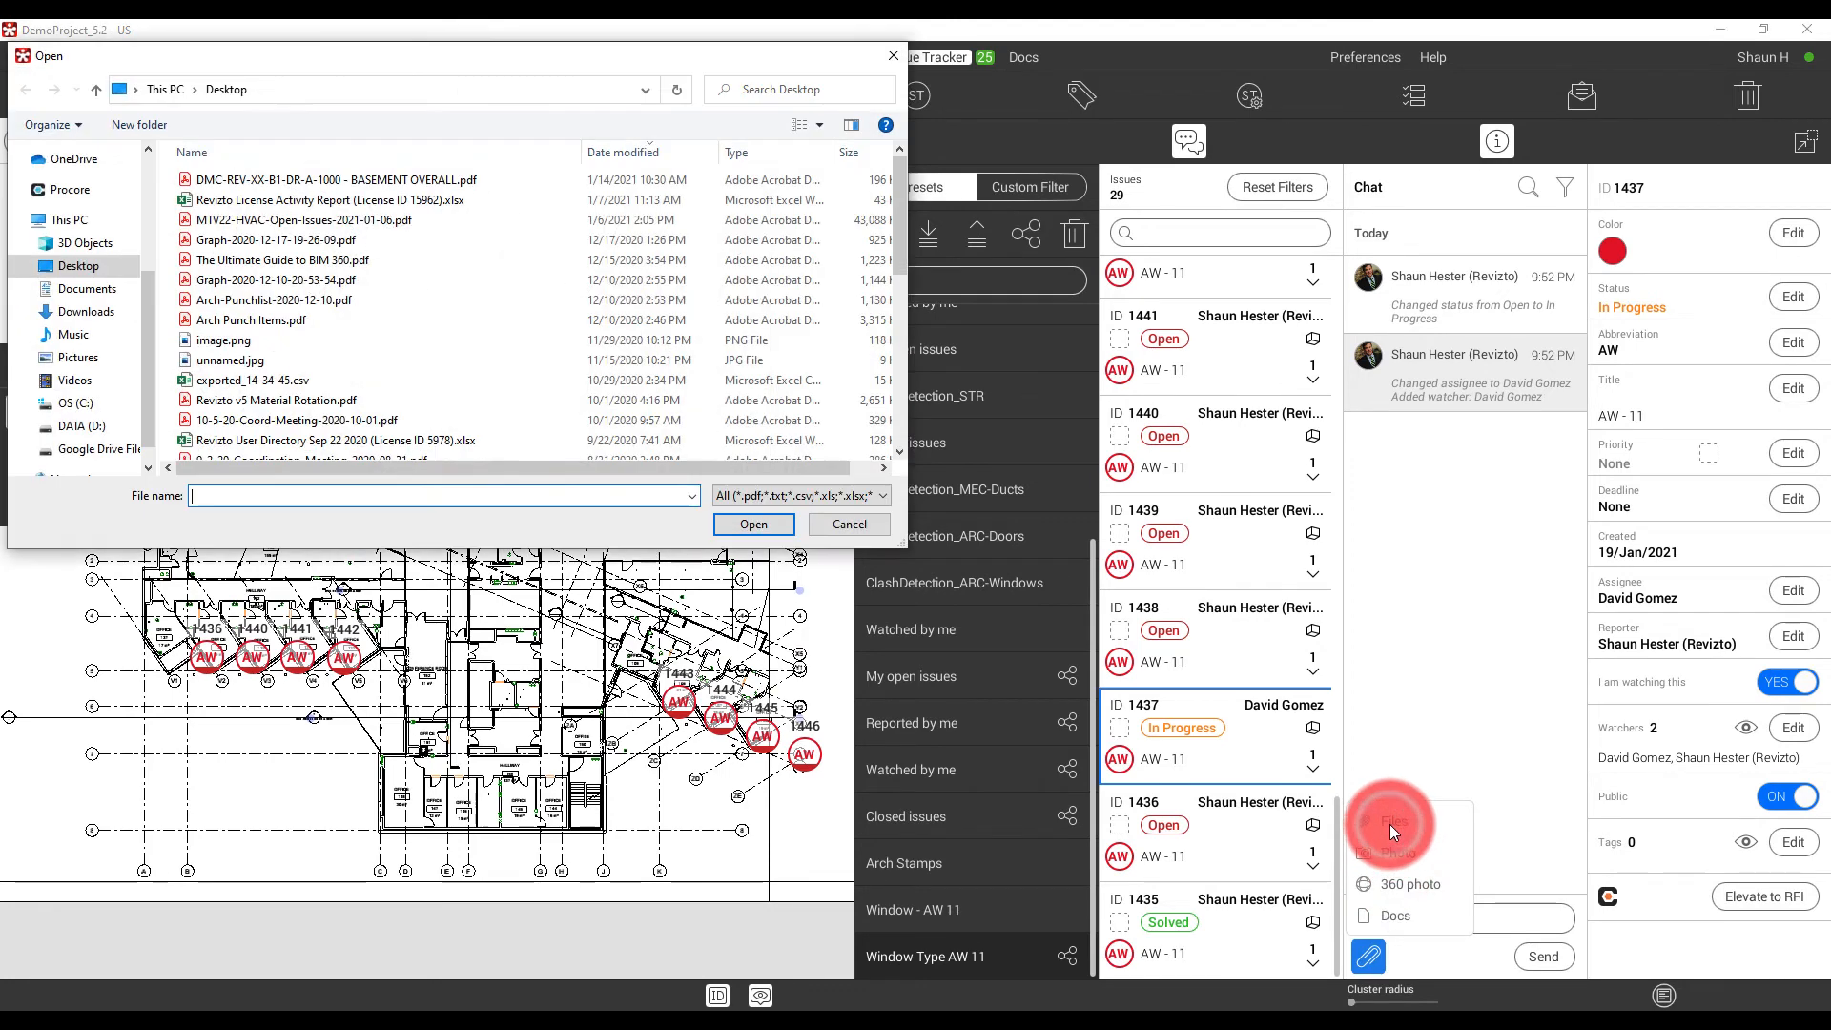
left_click_drag(574, 61, 1829, 205)
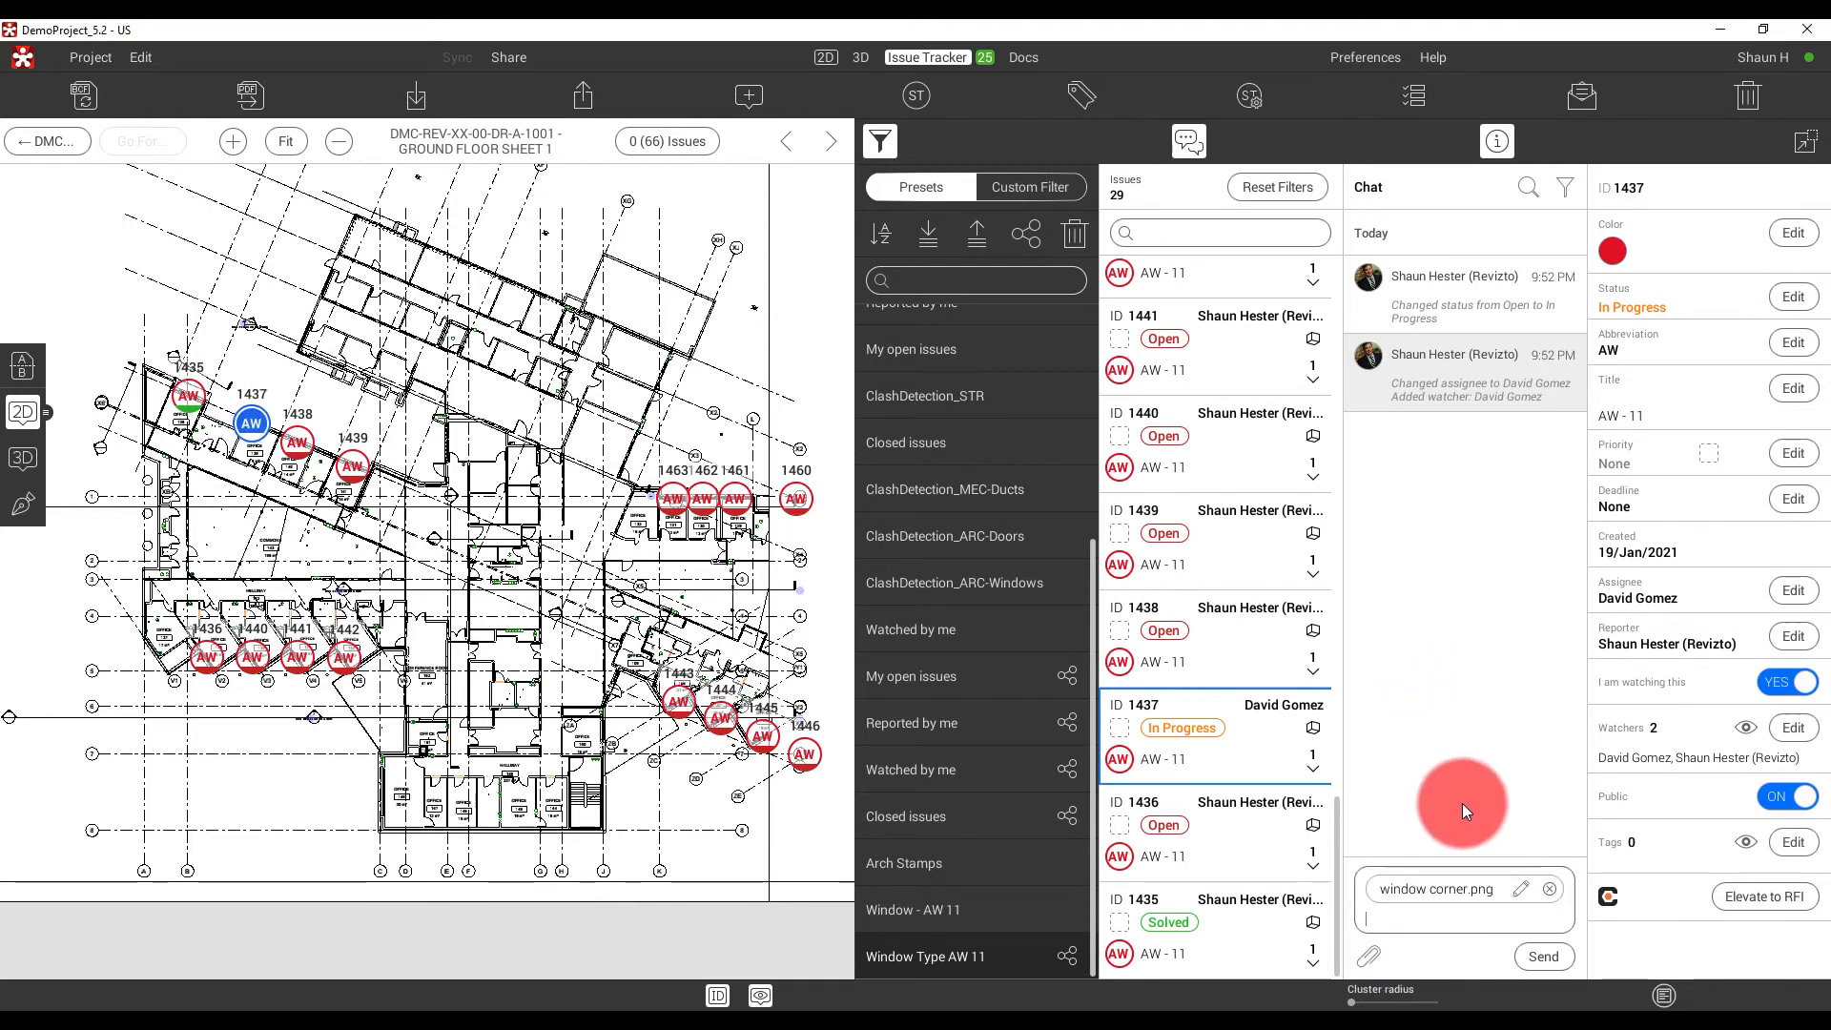
Mark up the attached photo with a red arrow pointing to the window's lower corner and a red revision-cloud rectangle around that corner.
left_click(1520, 889)
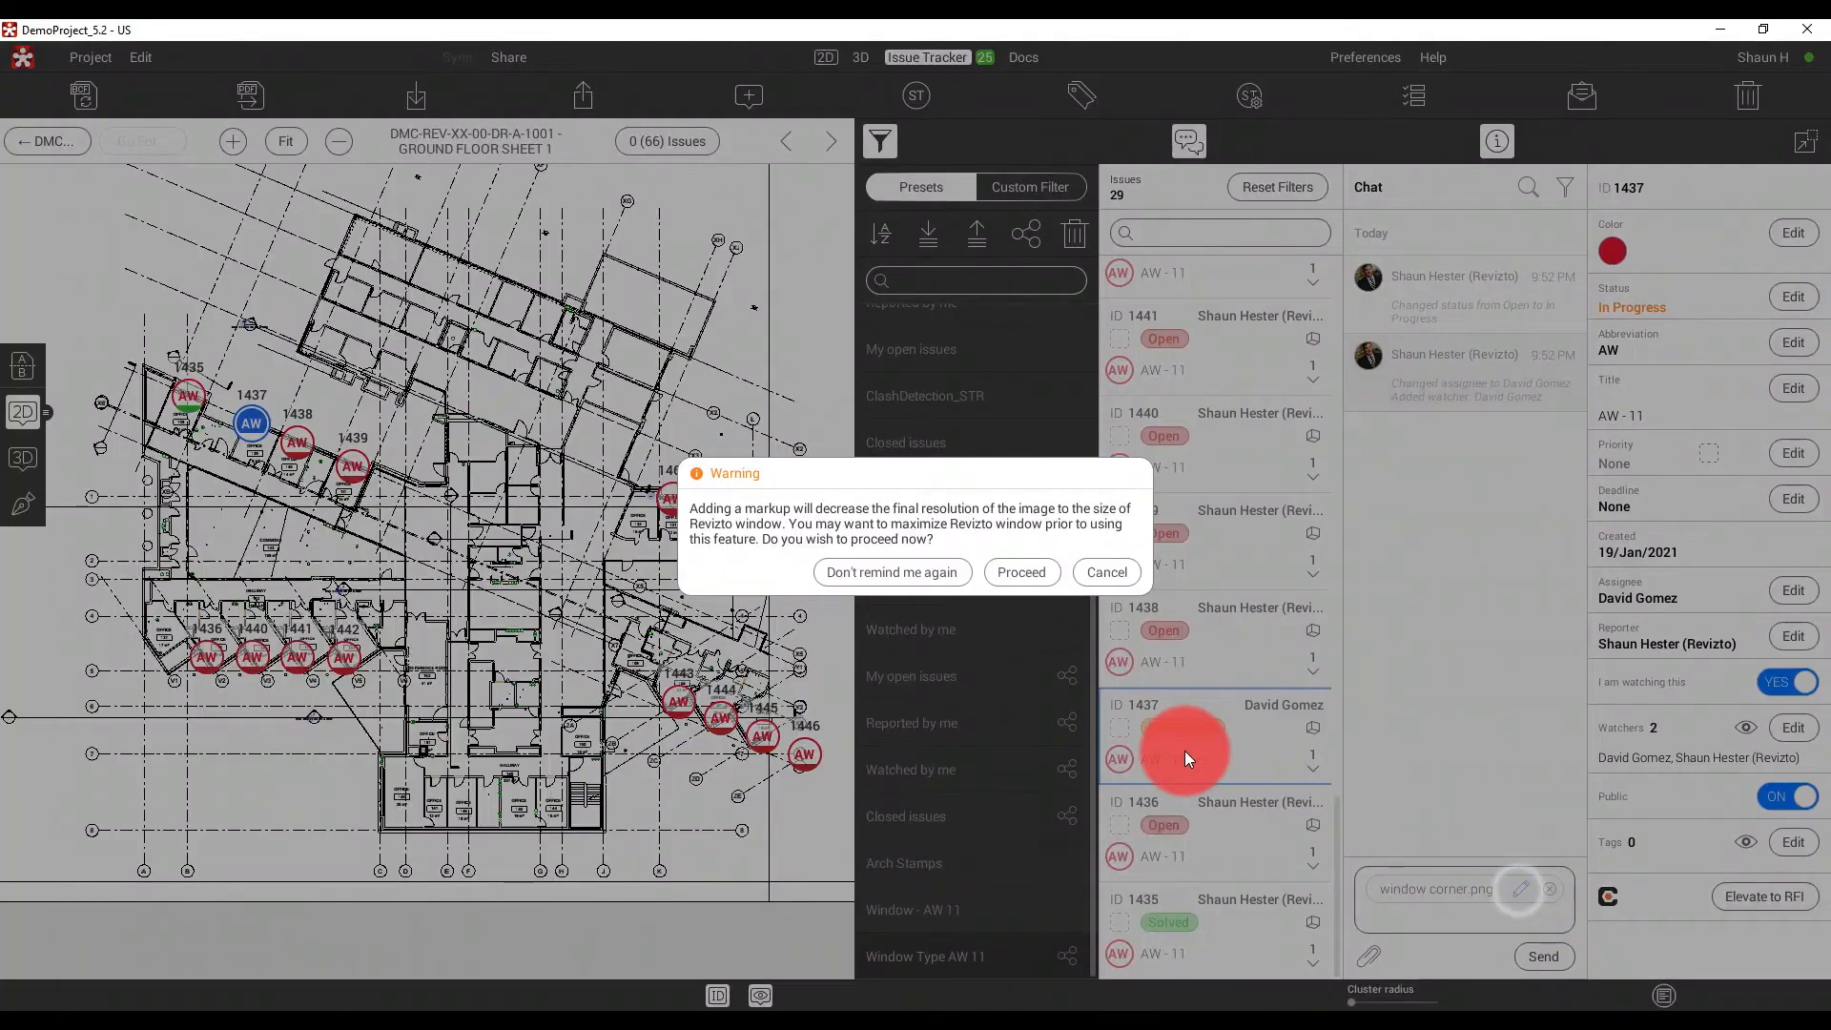
left_click(1023, 572)
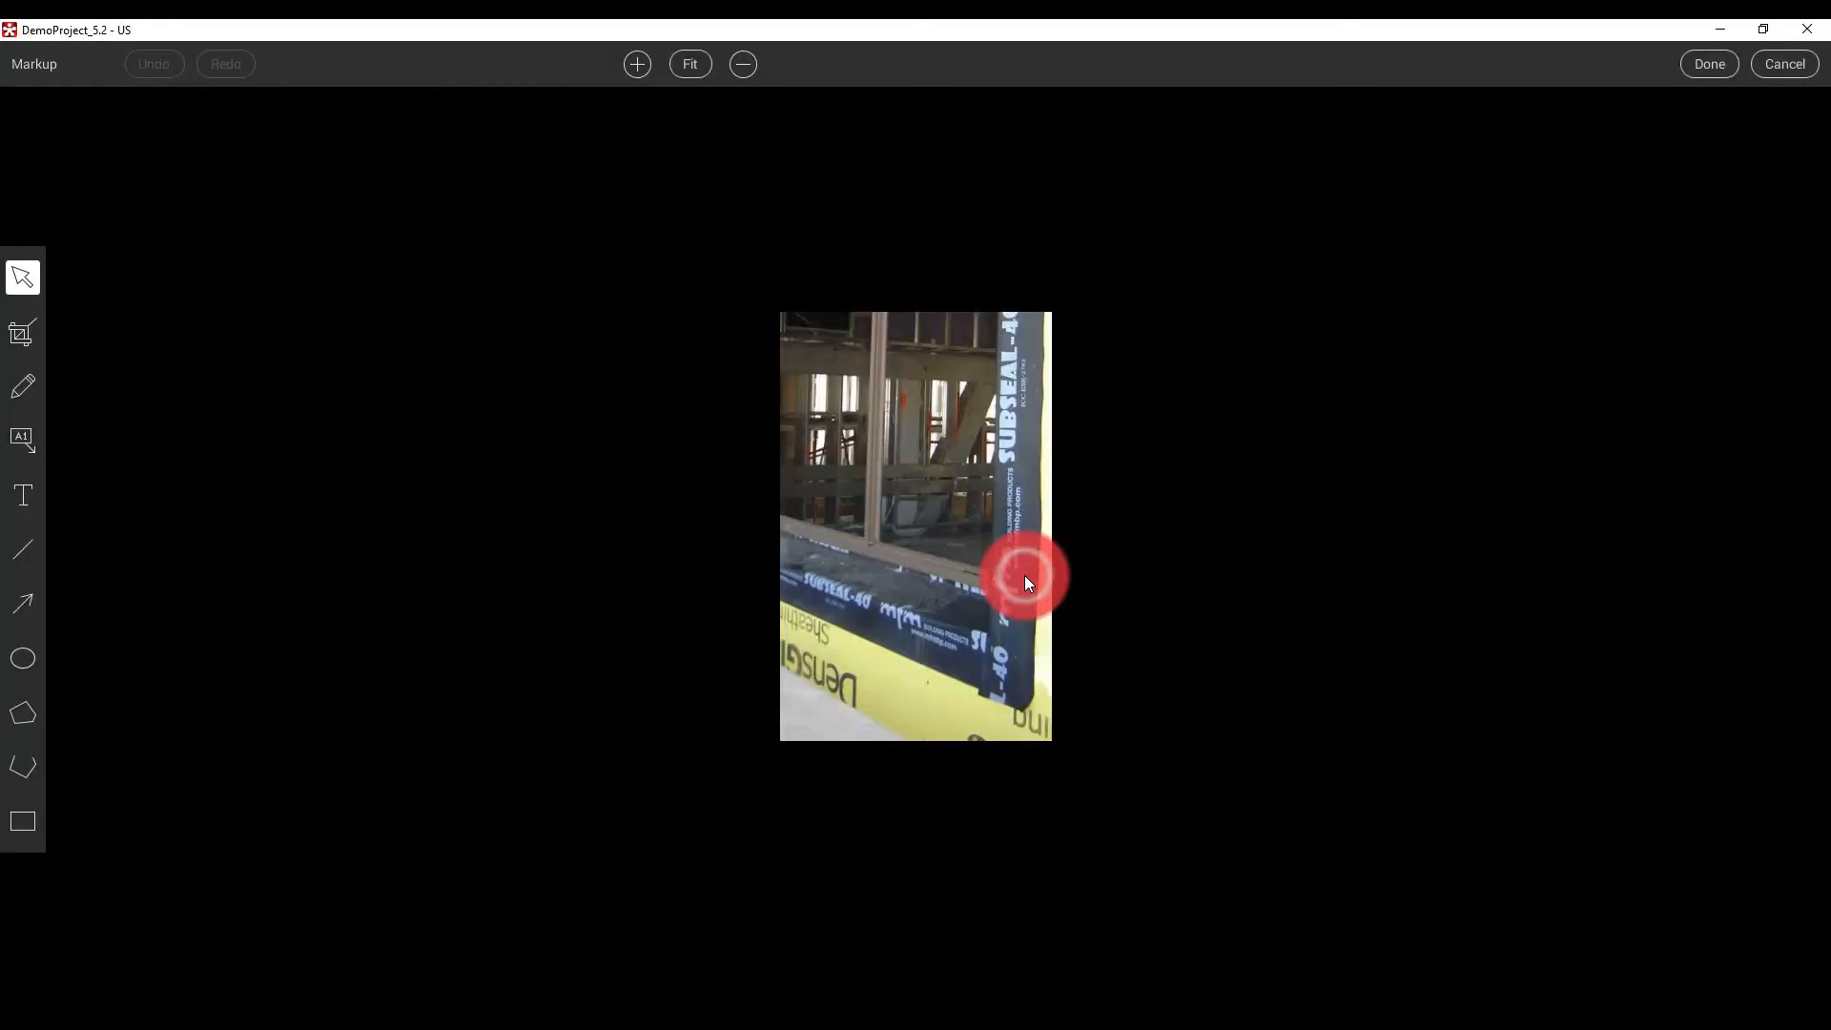
scroll(941, 581, "up", 1)
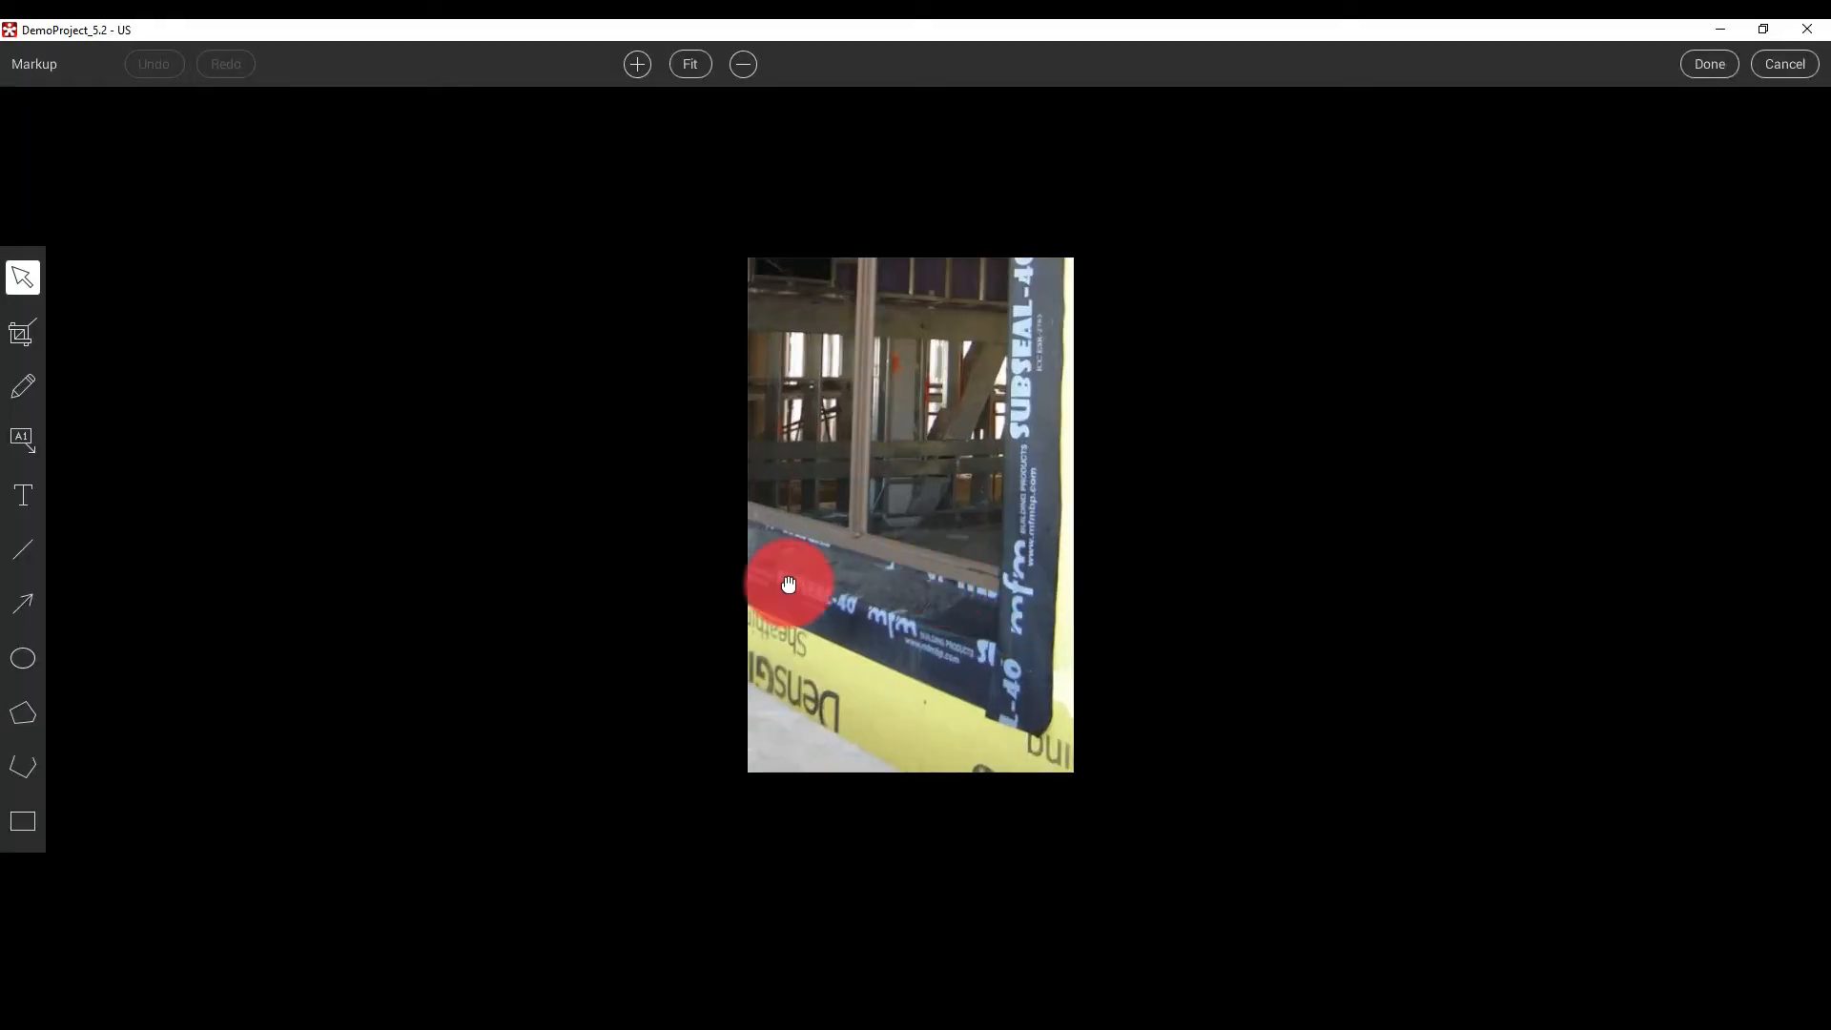
left_click(23, 602)
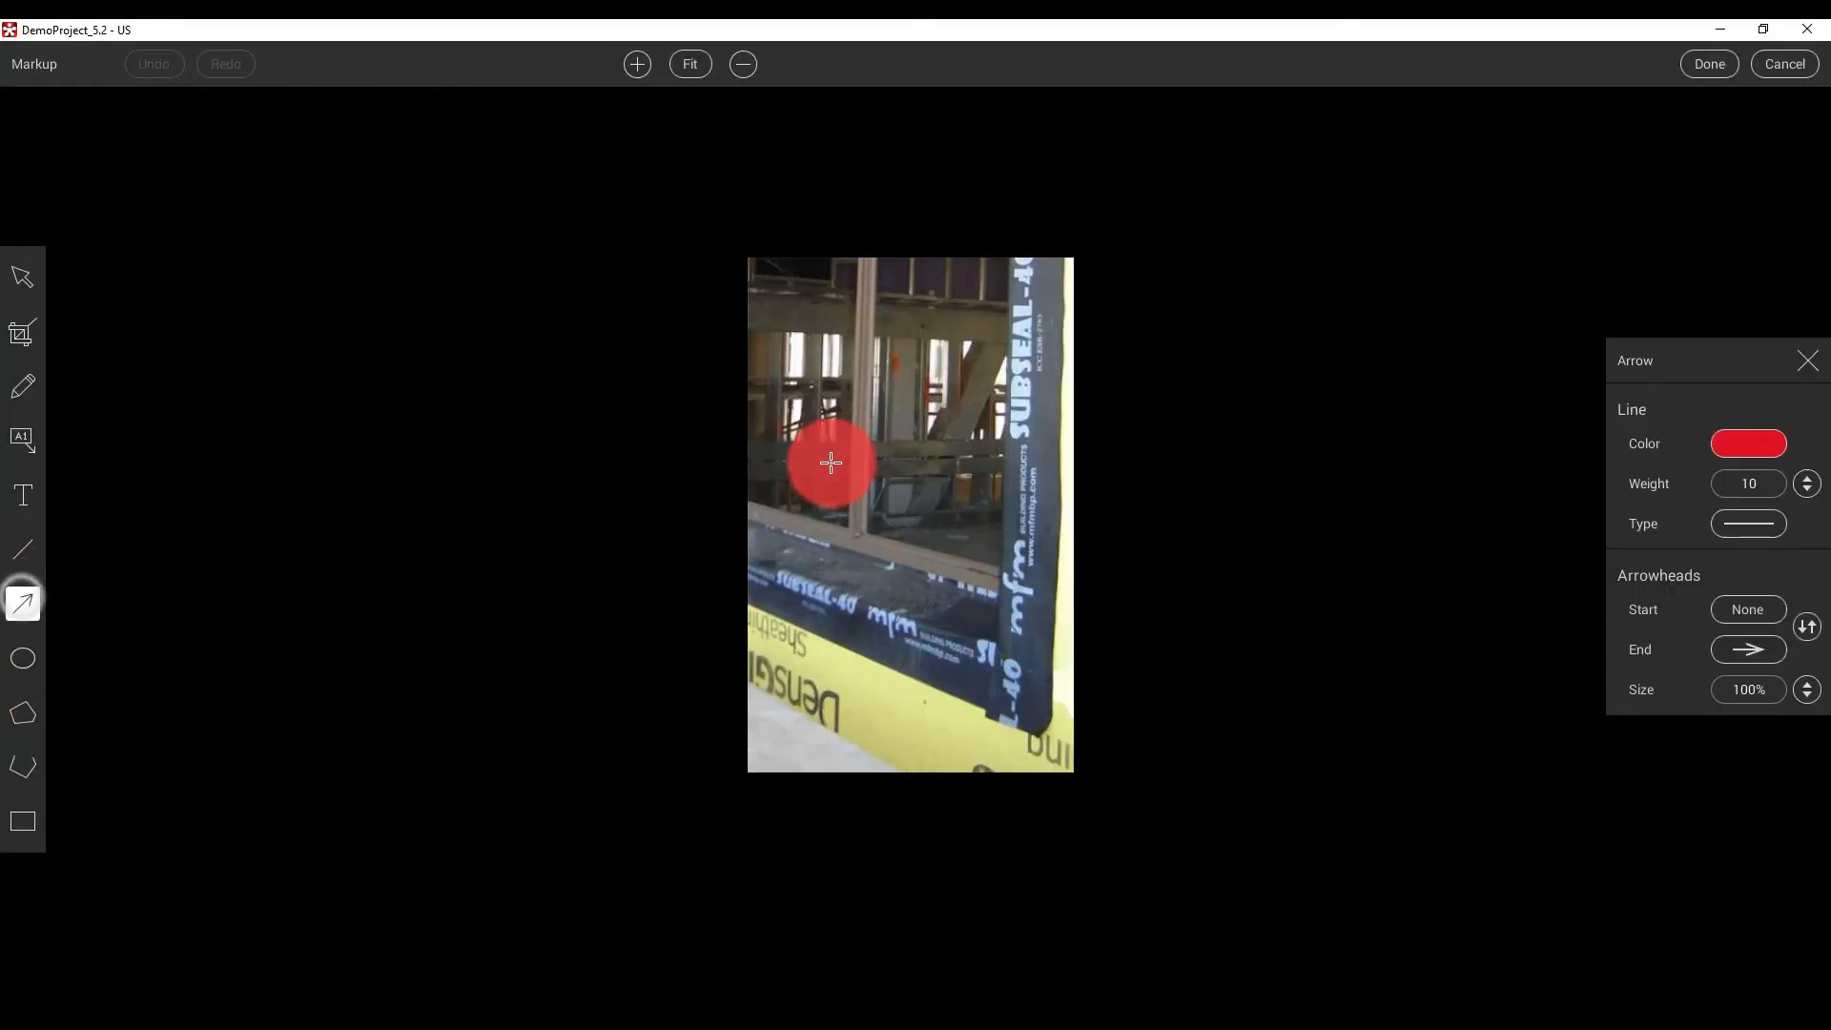
mouse_move(831, 441)
left_mouse_down()
mouse_move(899, 543)
mouse_move(997, 621)
left_mouse_up()
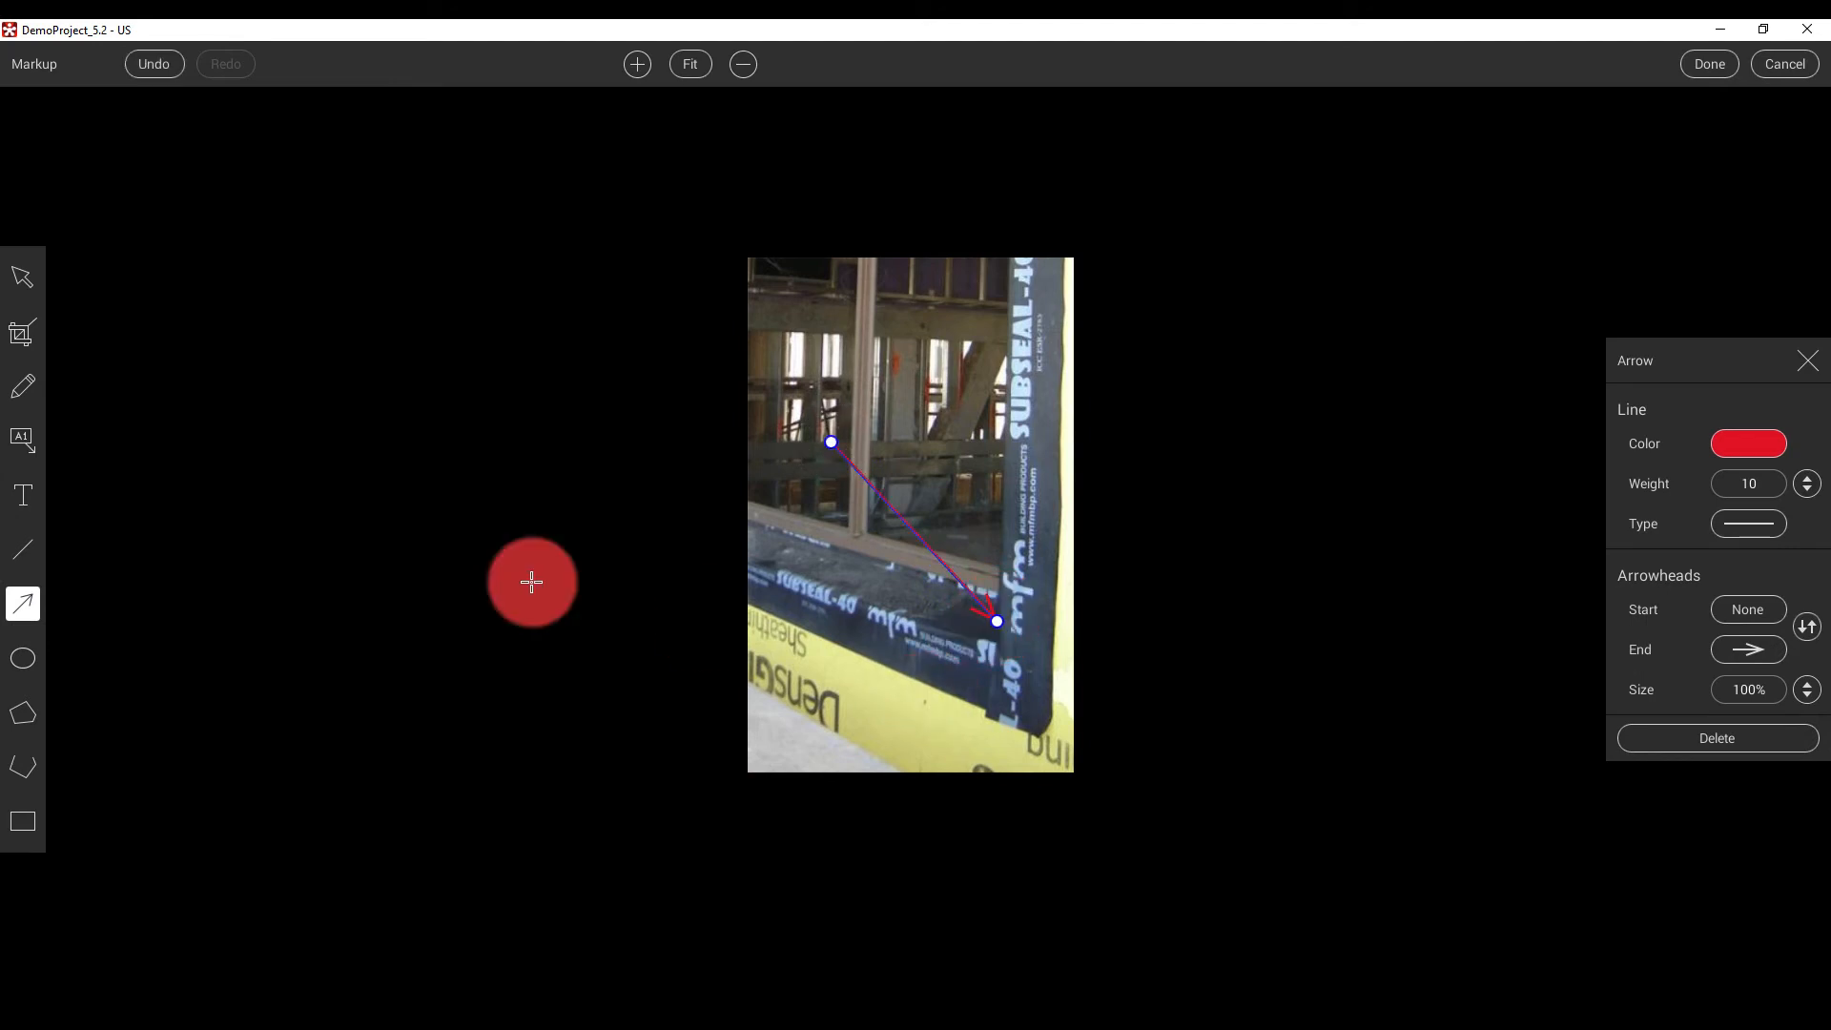
left_click(17, 835)
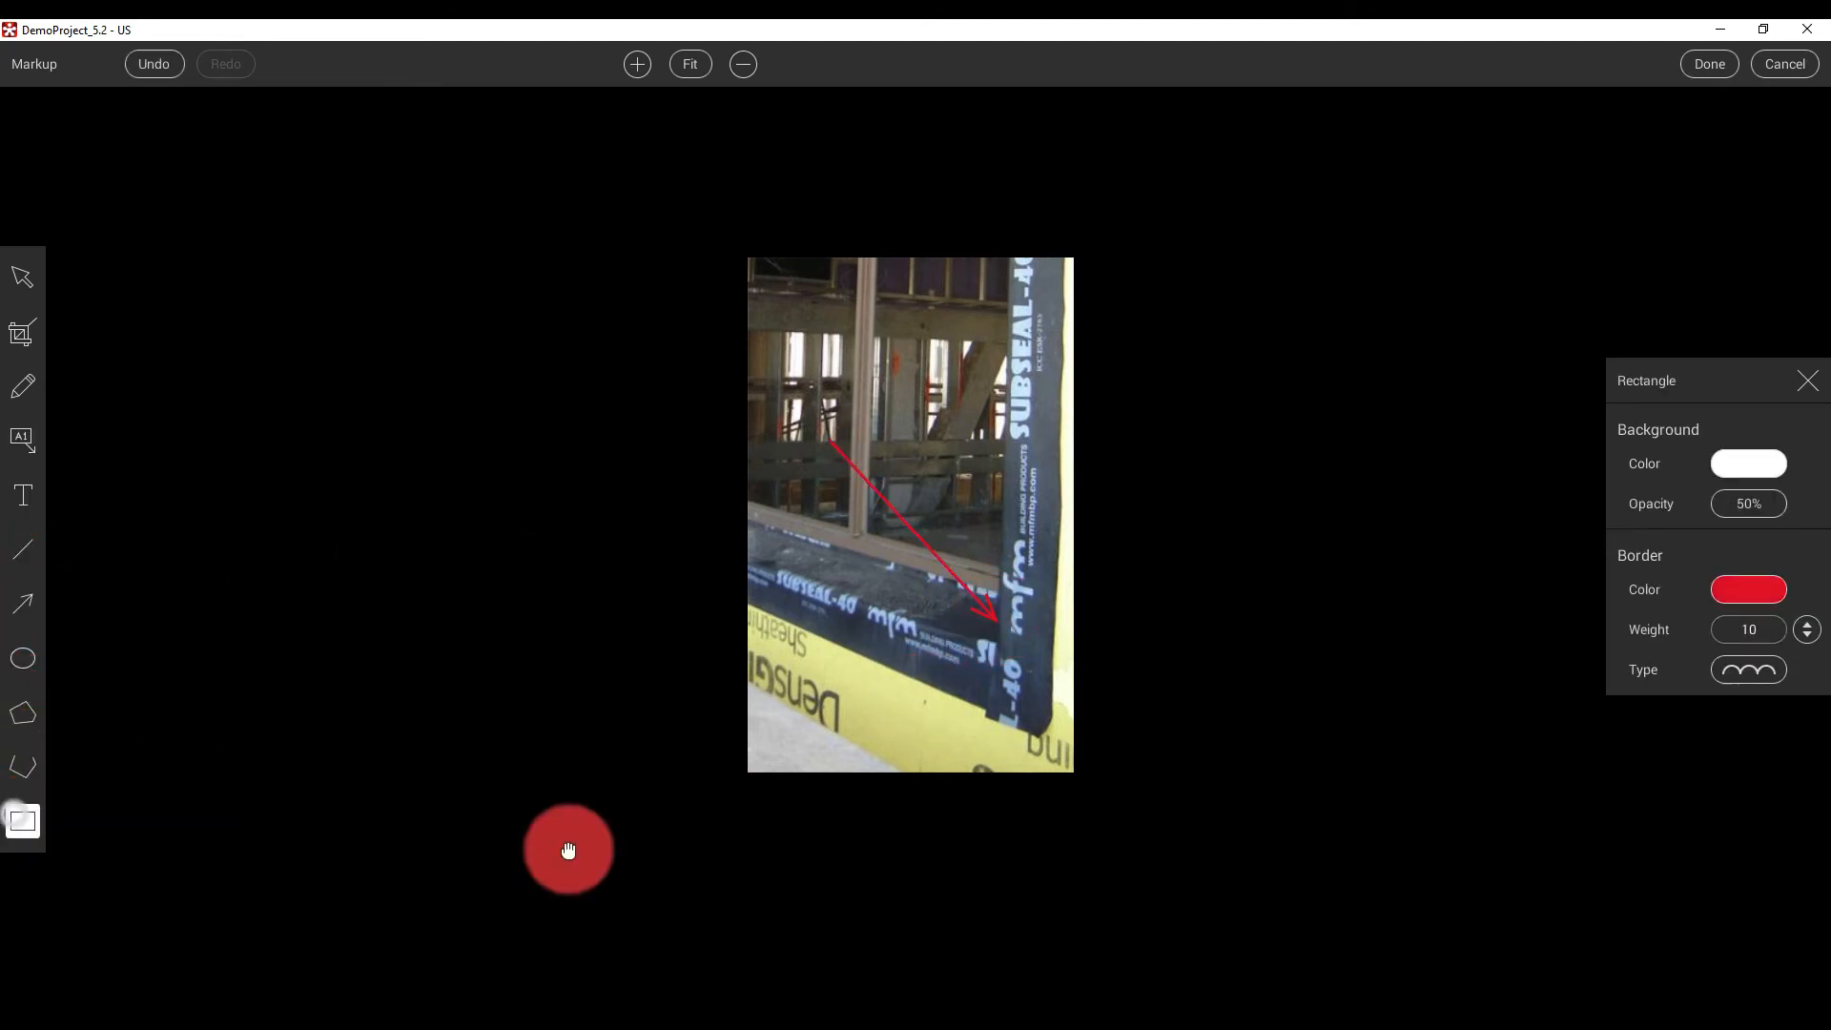
left_click_drag(924, 603, 1047, 699)
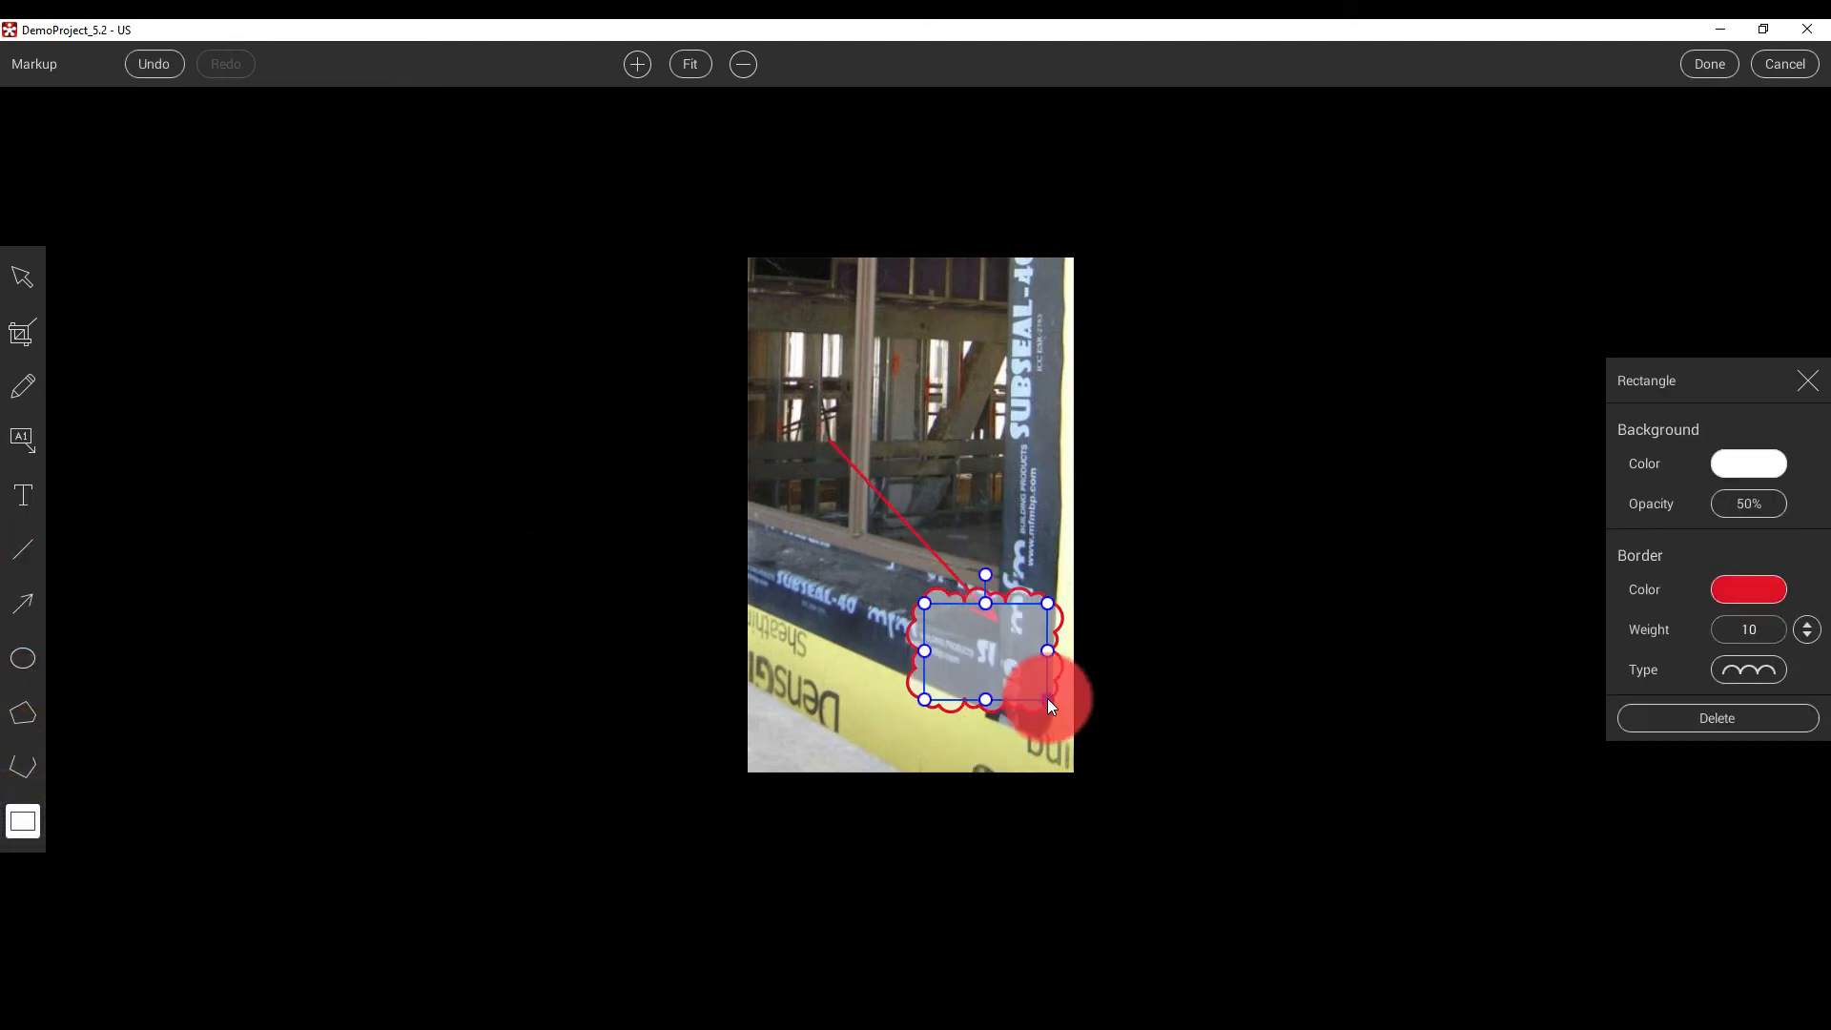
left_click(1709, 64)
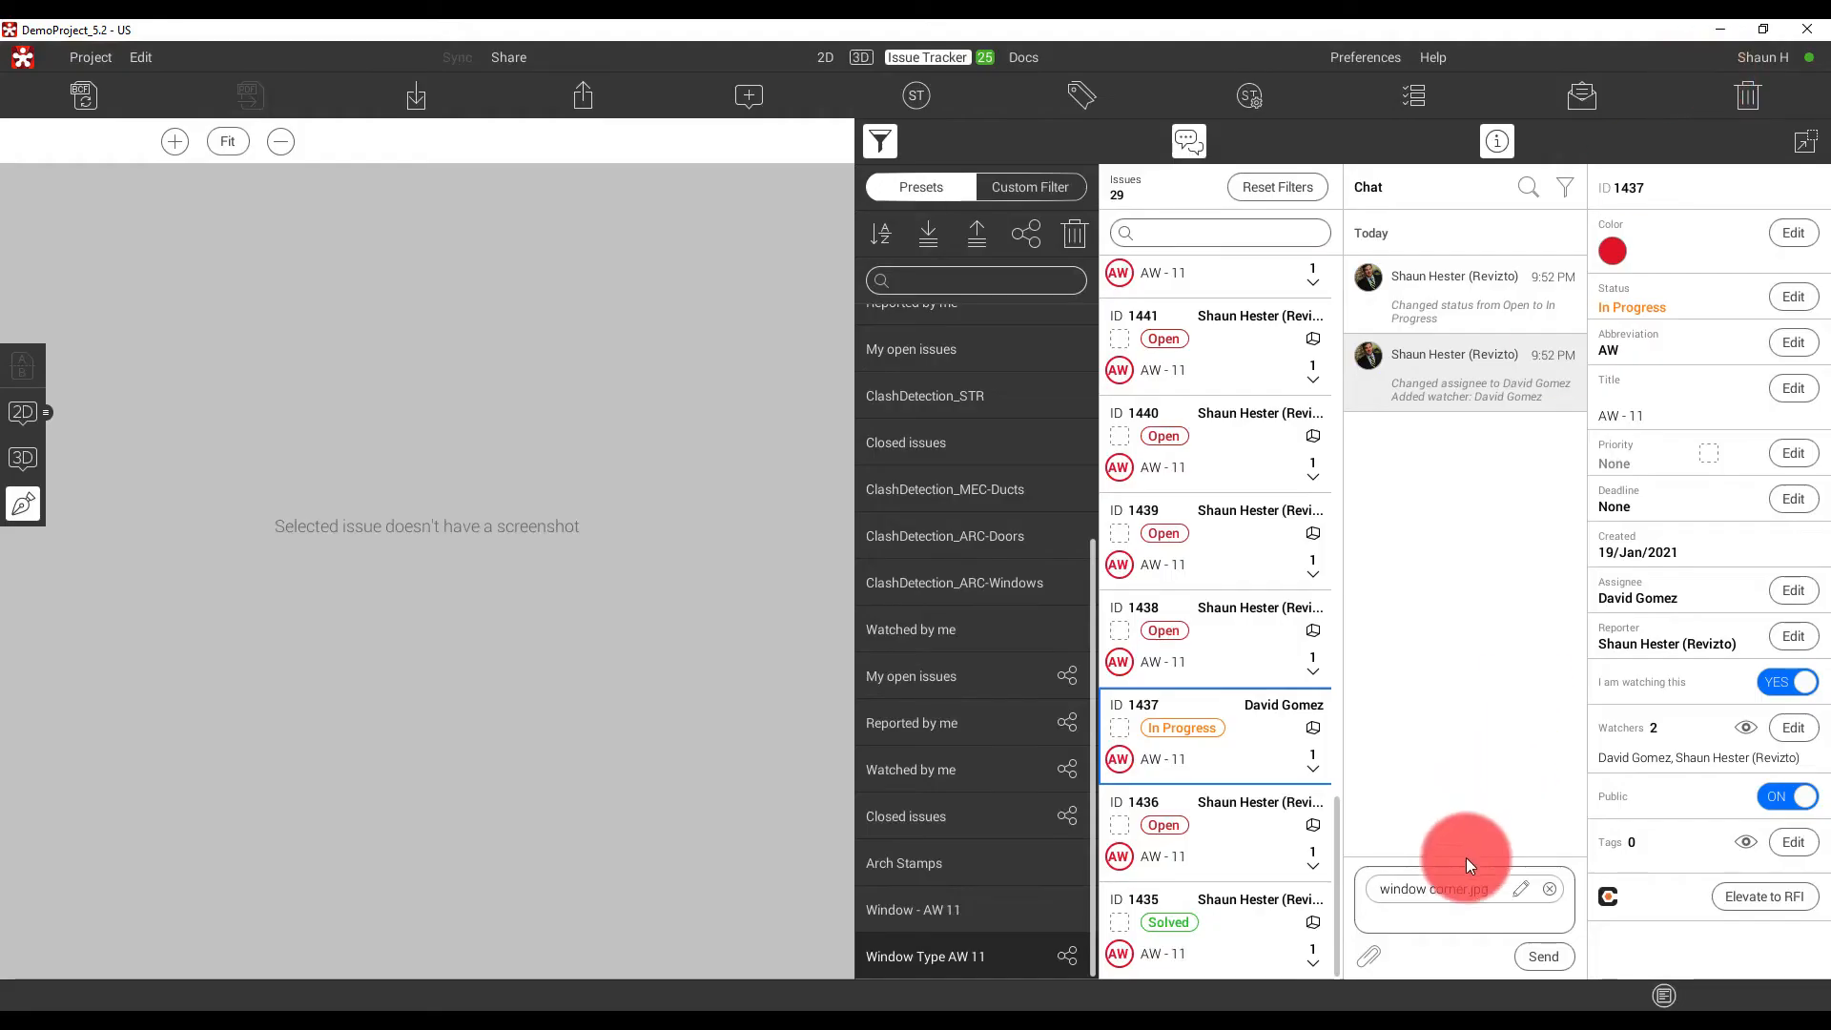
Send the marked-up photo to the issue chat and view it enlarged to check the markup.
left_click(1535, 951)
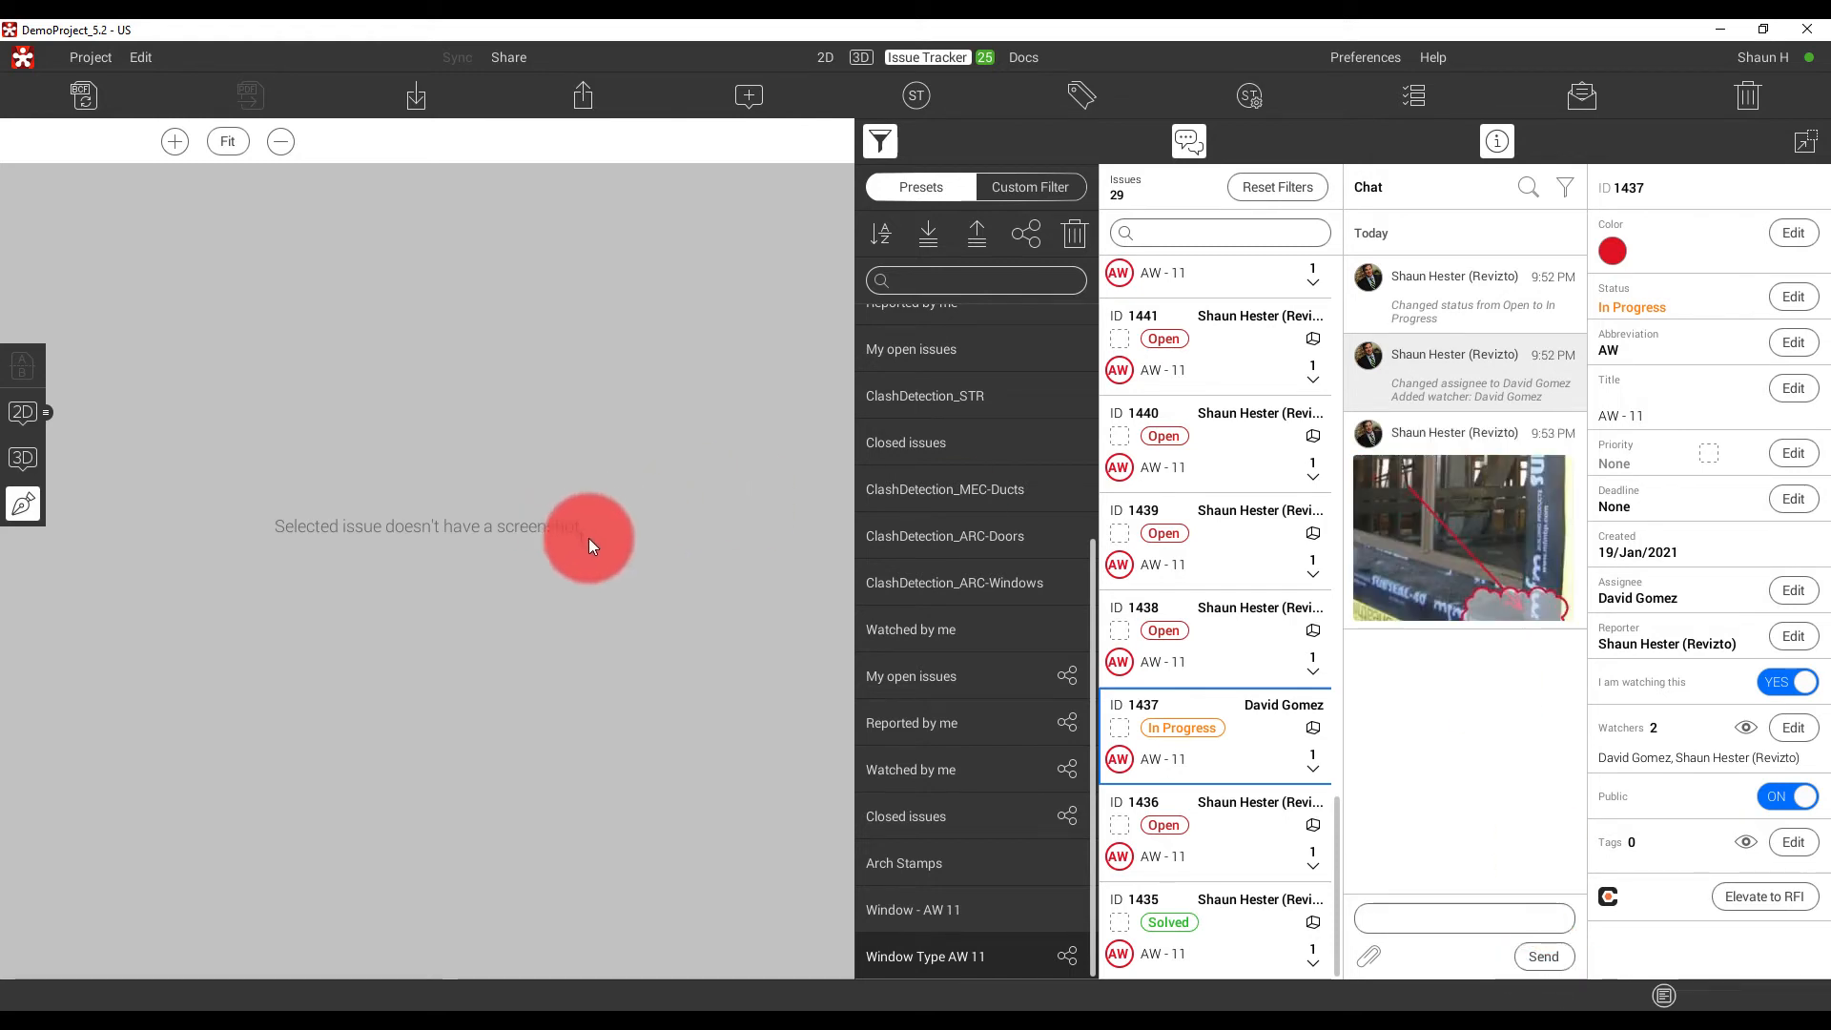
left_click(1476, 500)
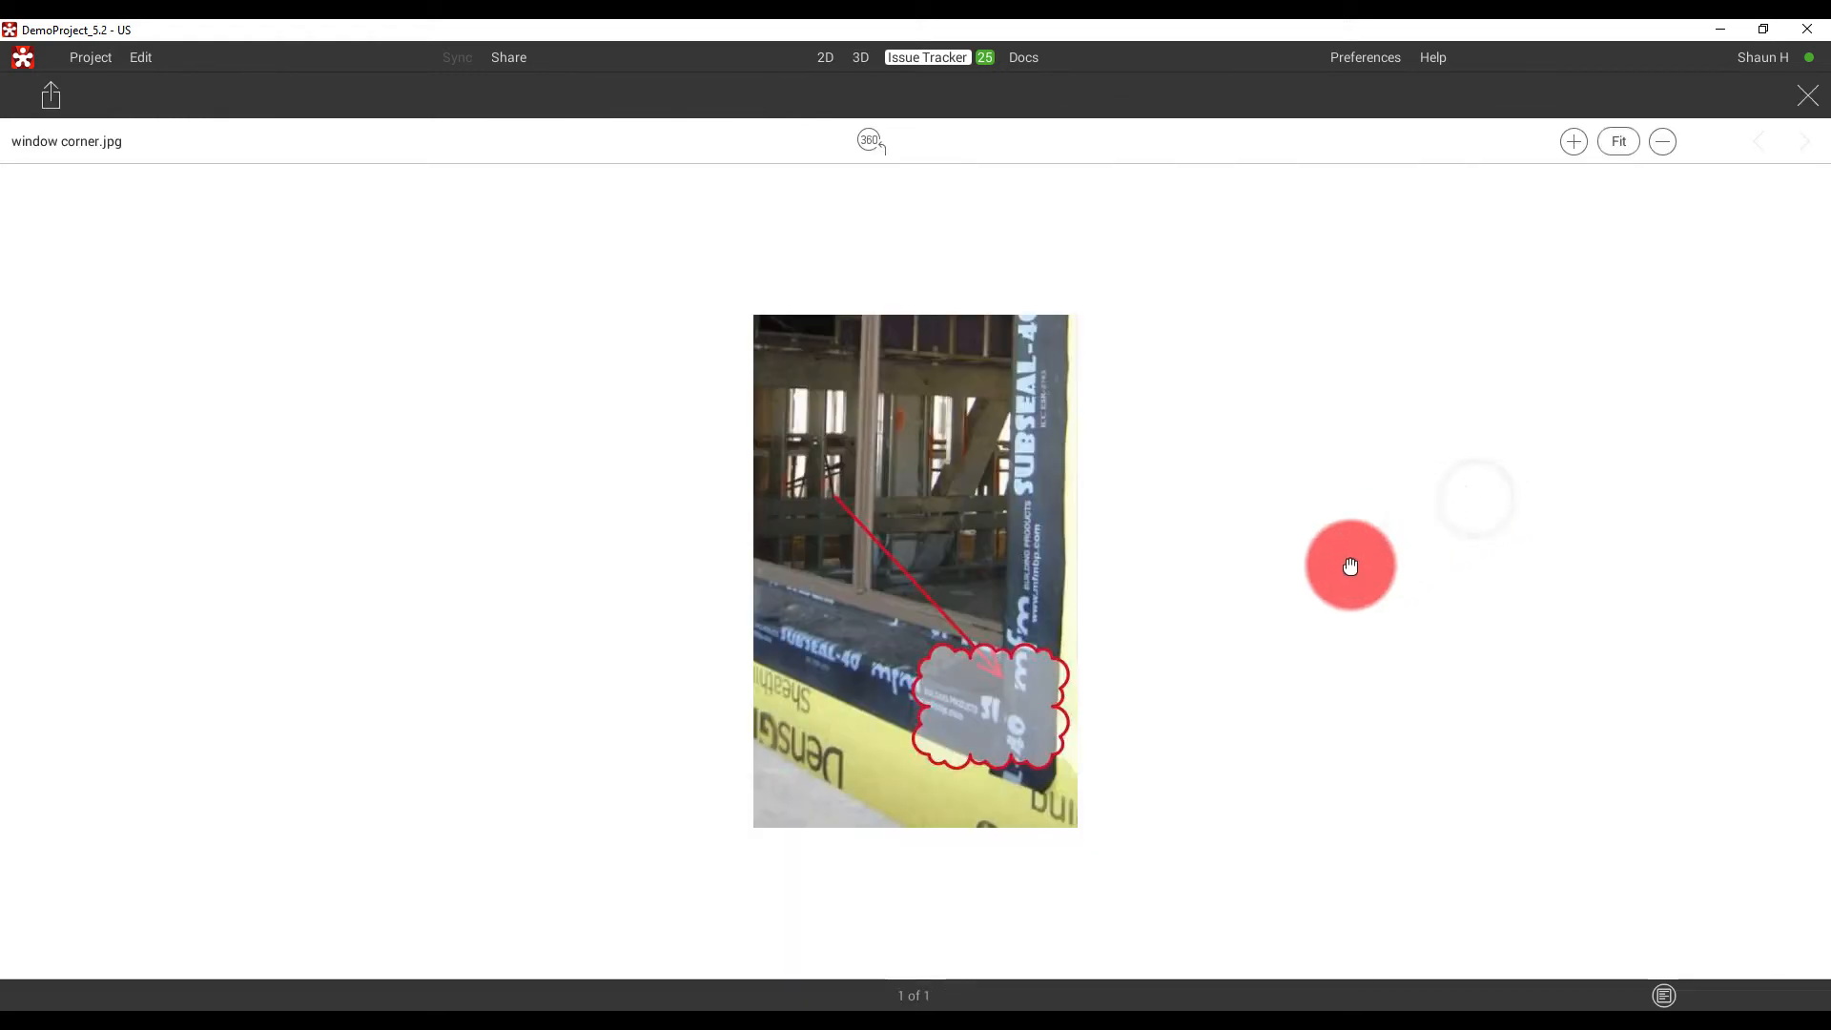
left_click(1812, 99)
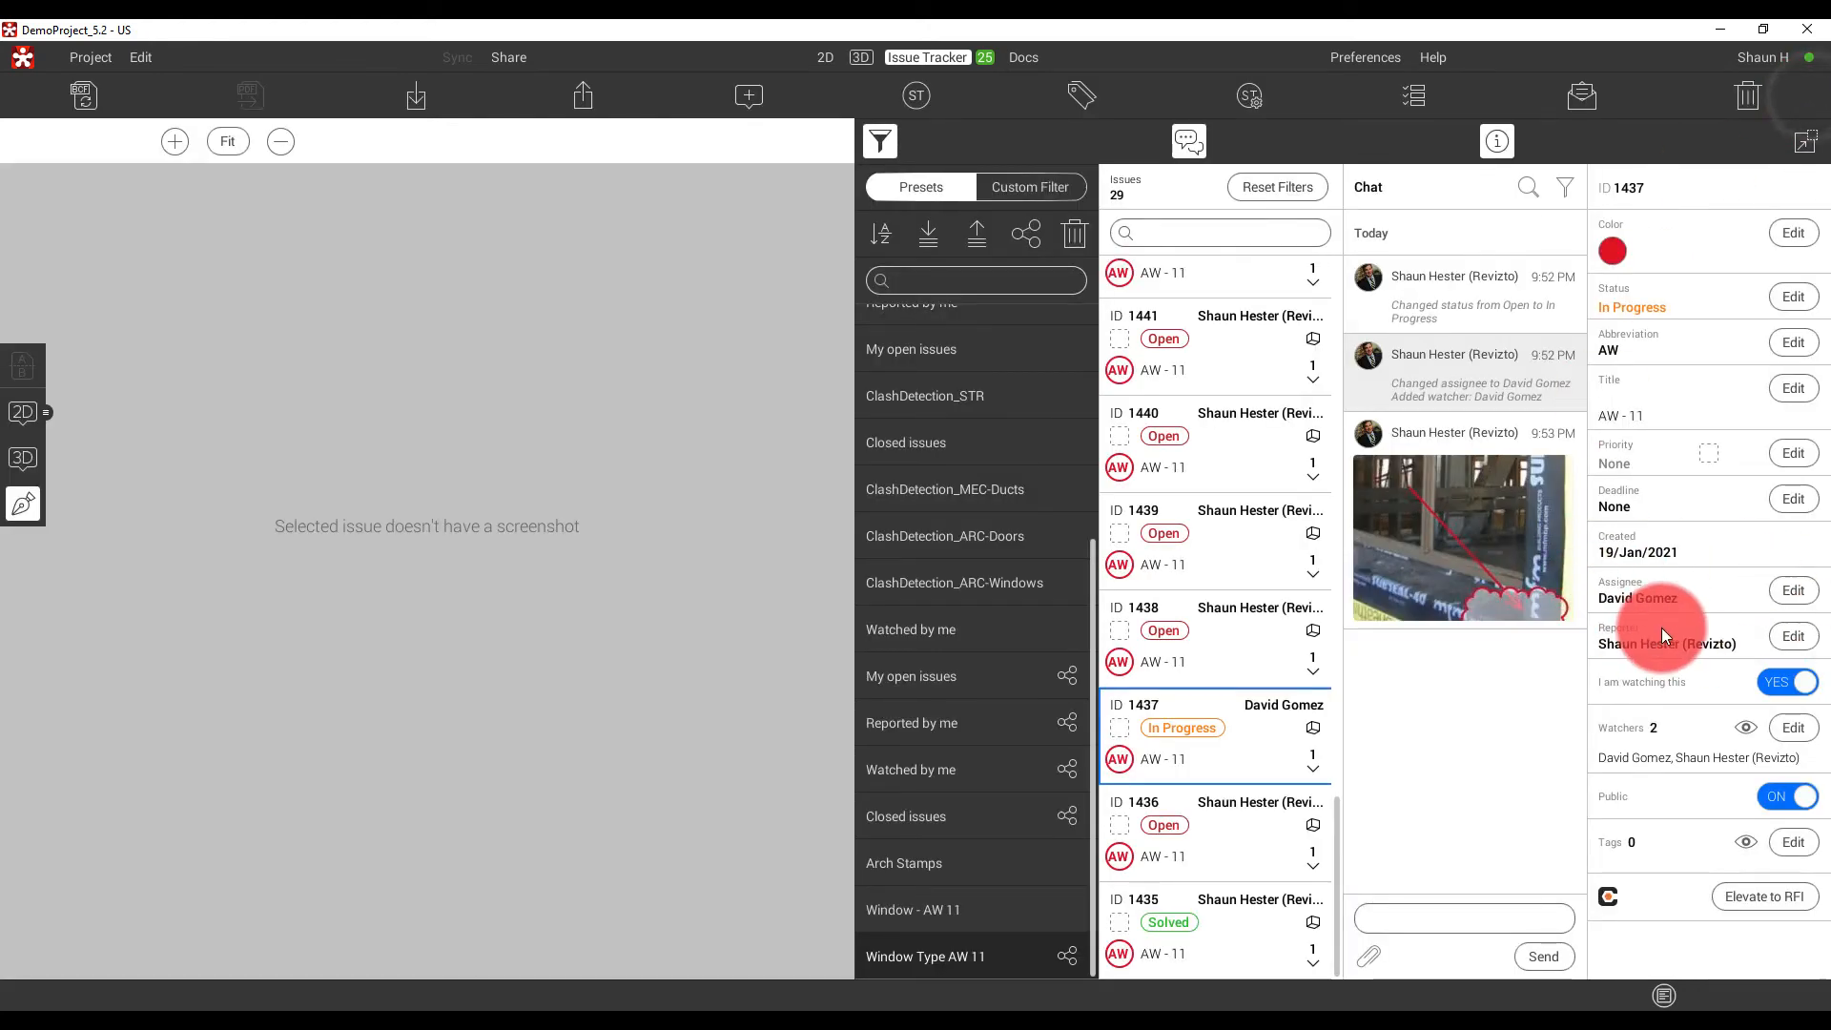
Return to issue 1437 on the 2D sheet and send the chat comment "corner waterproofing needs to be revisited".
left_click(22, 412)
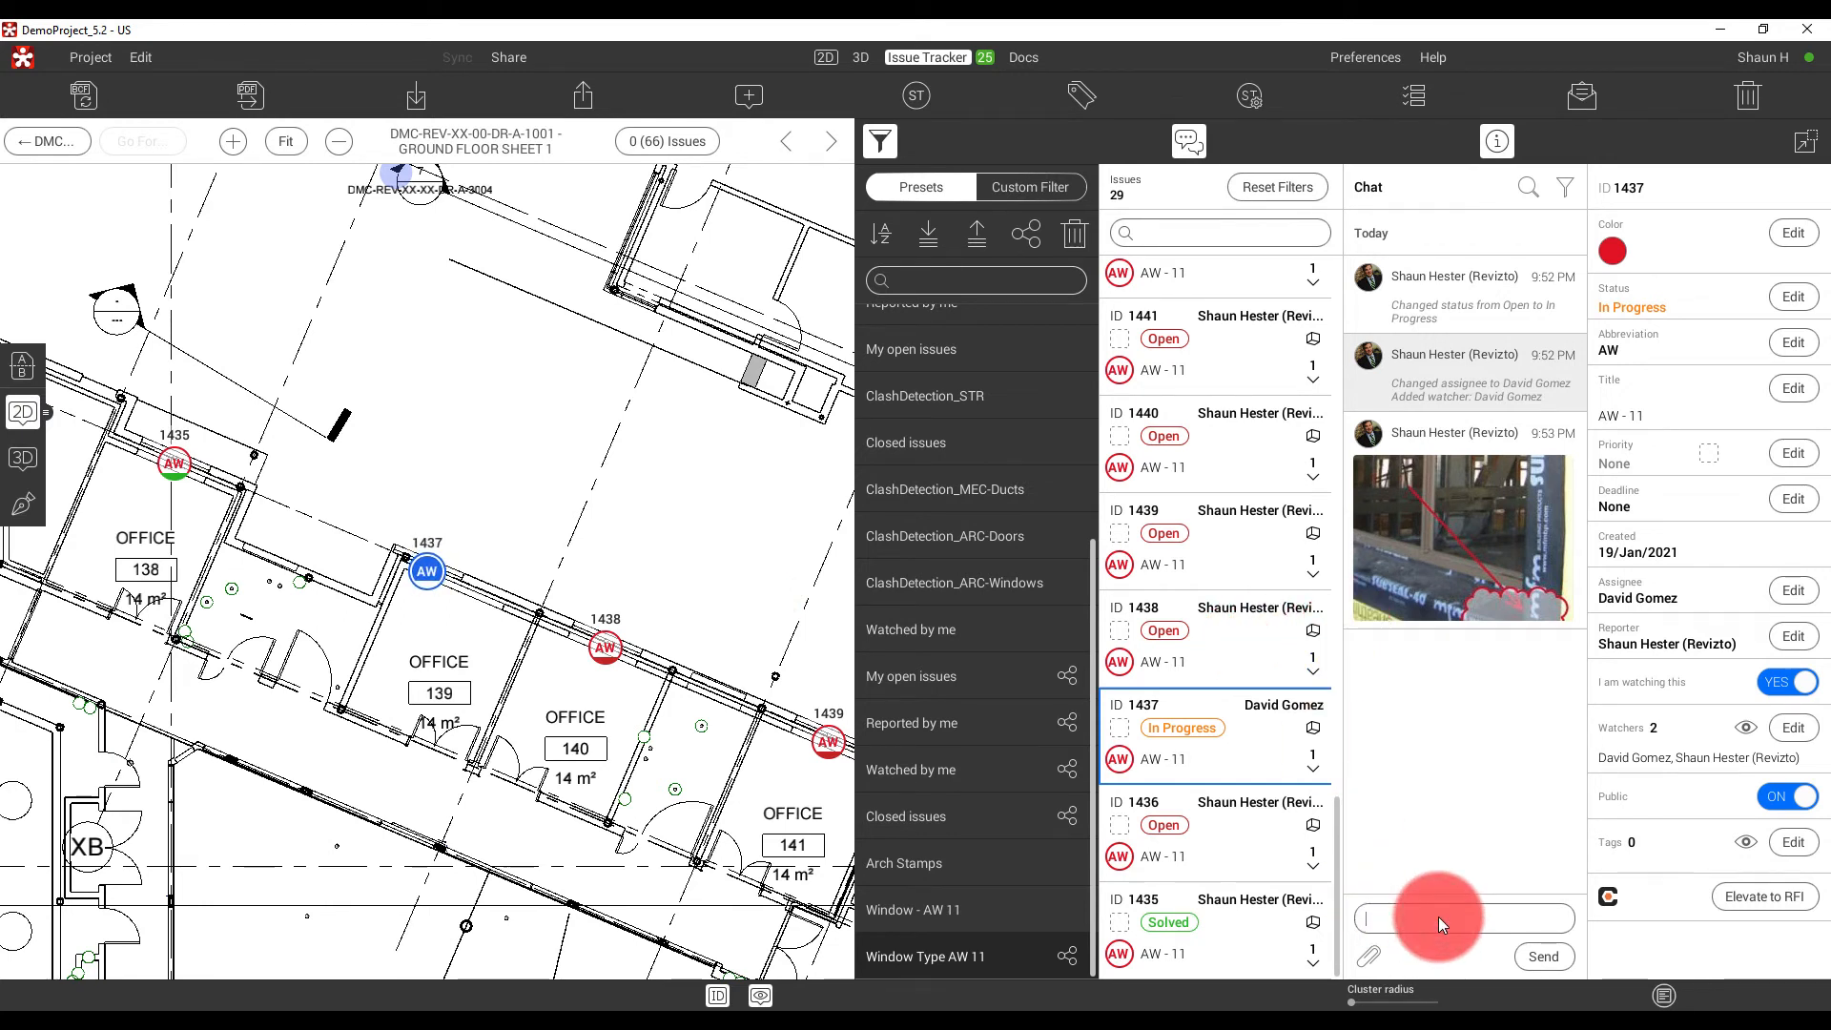
type("comer")
type(" water")
type("proofing needs to be rev")
type("isited")
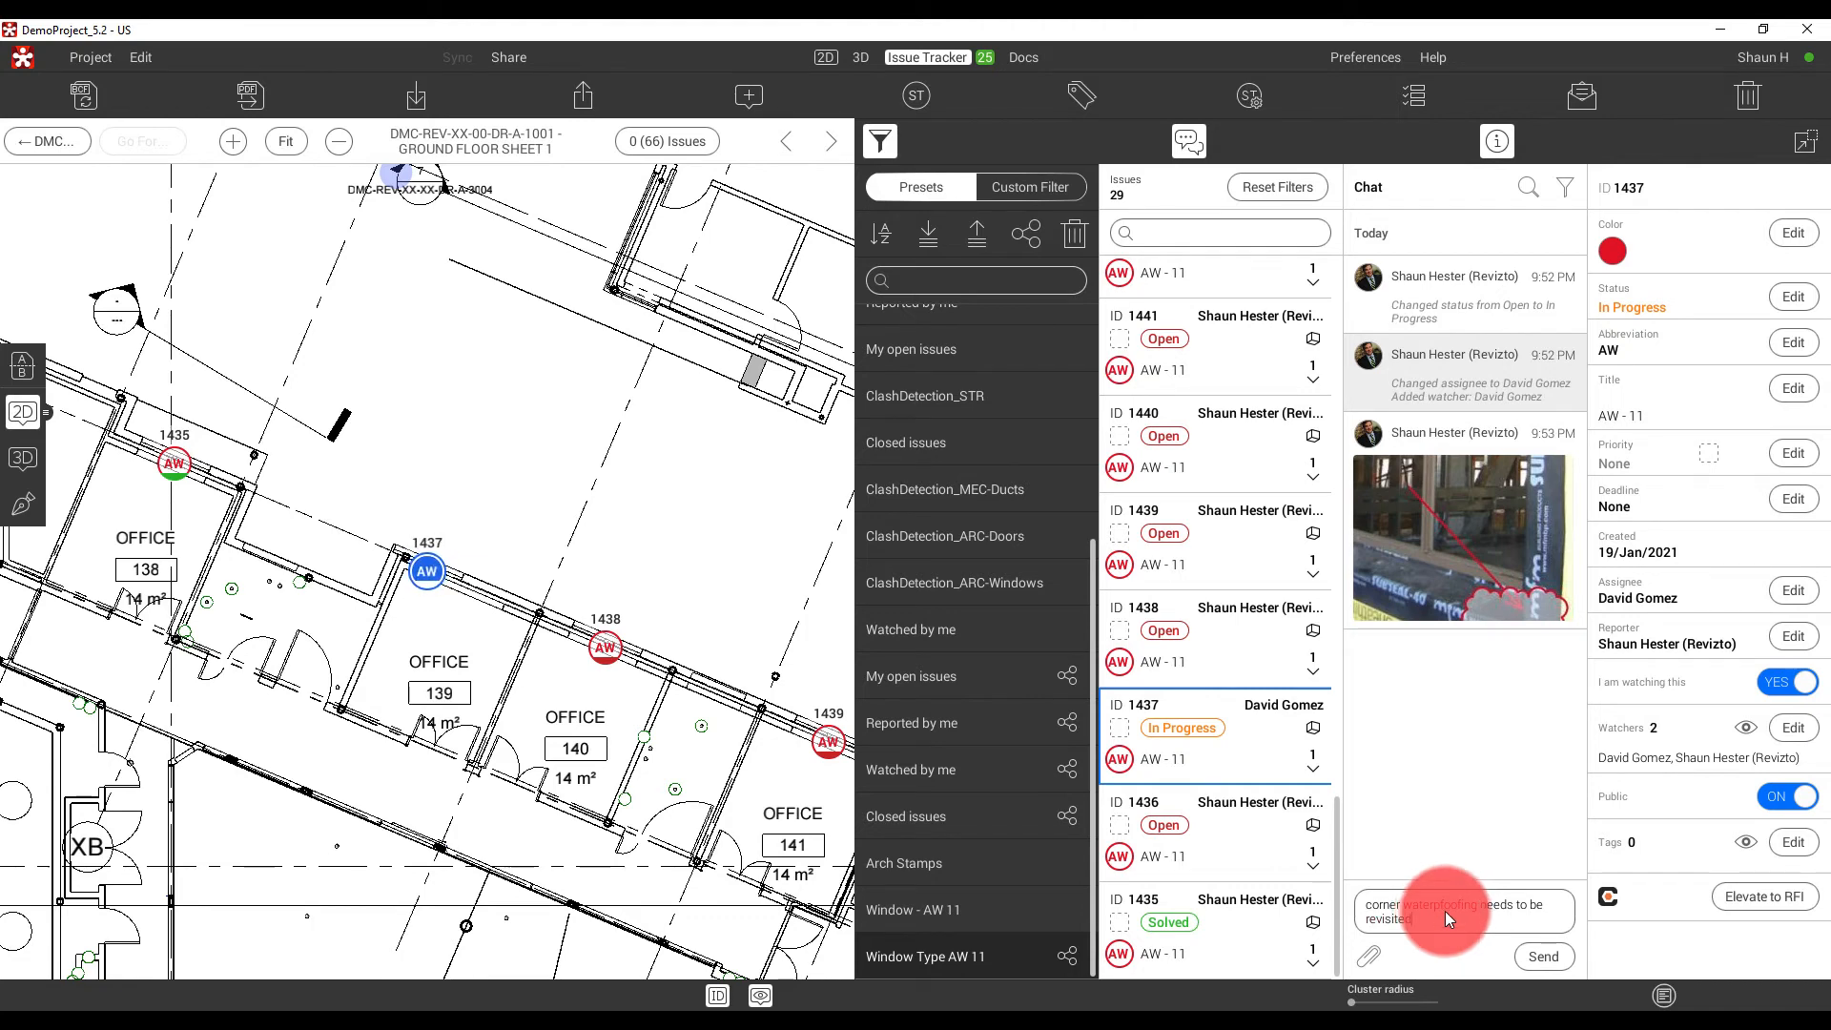
right_click(1450, 902)
left_click(1462, 792)
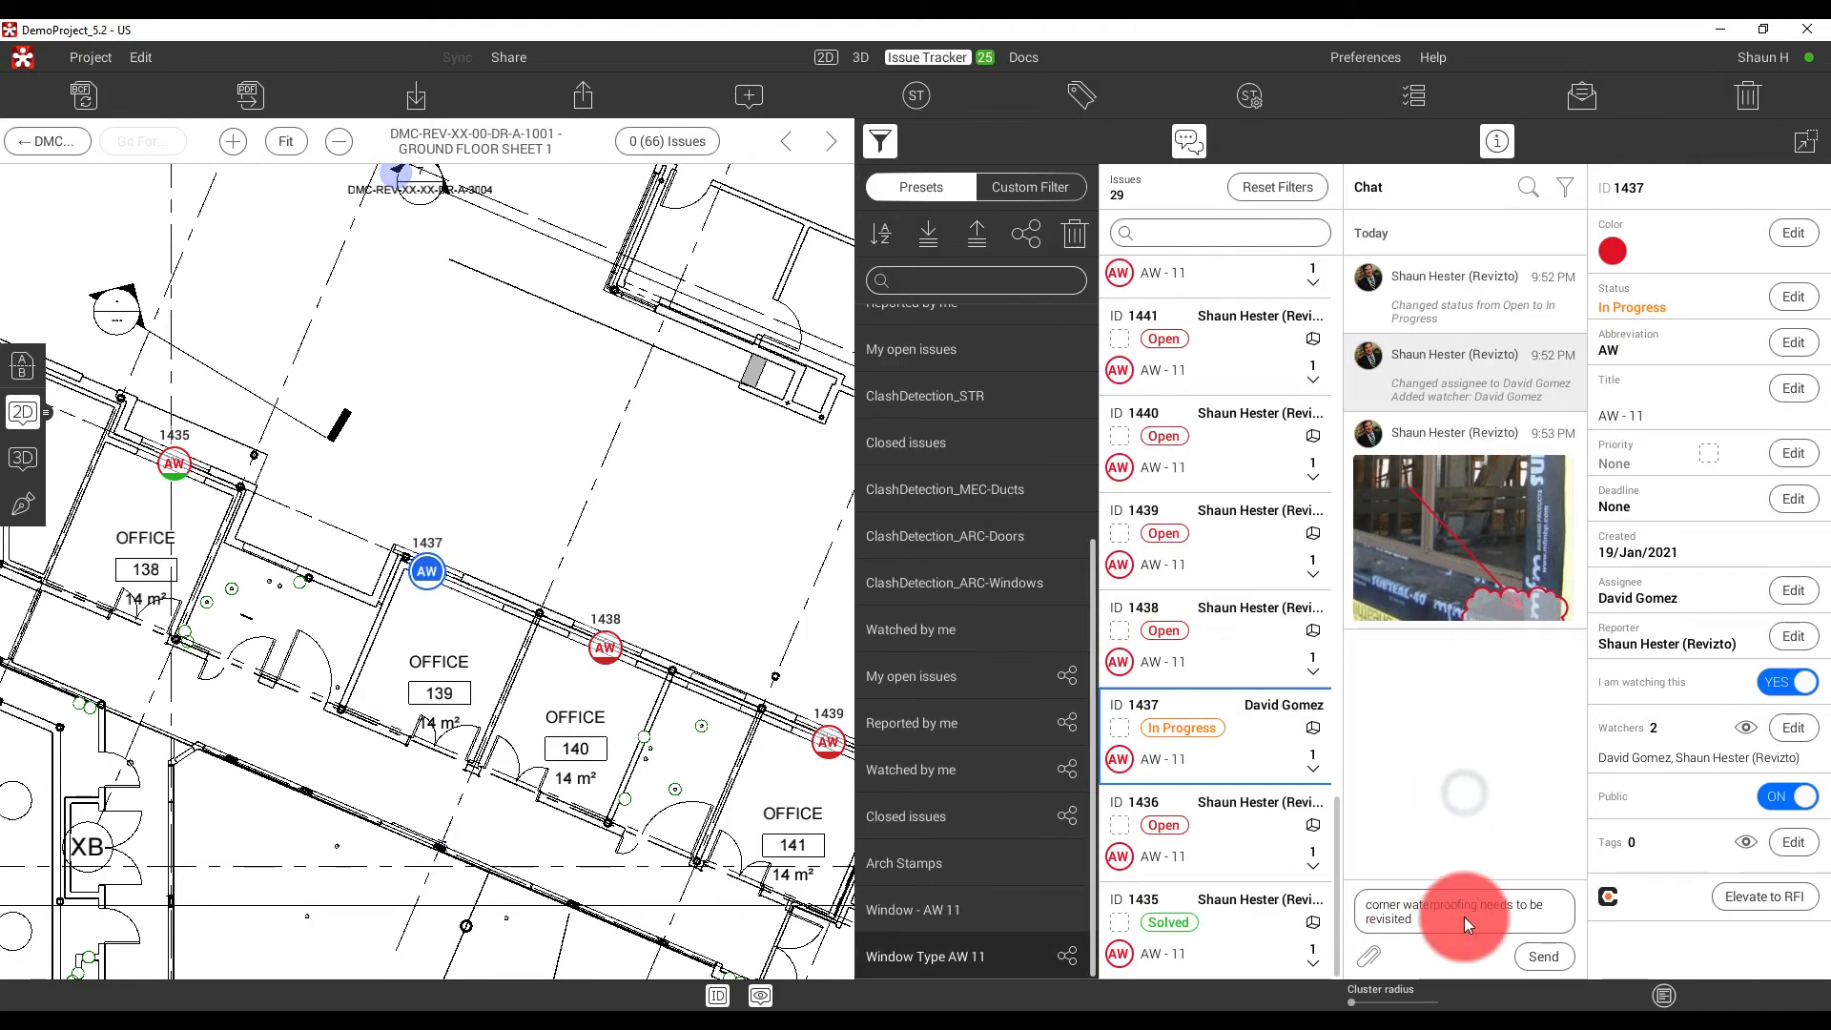
left_click(1544, 954)
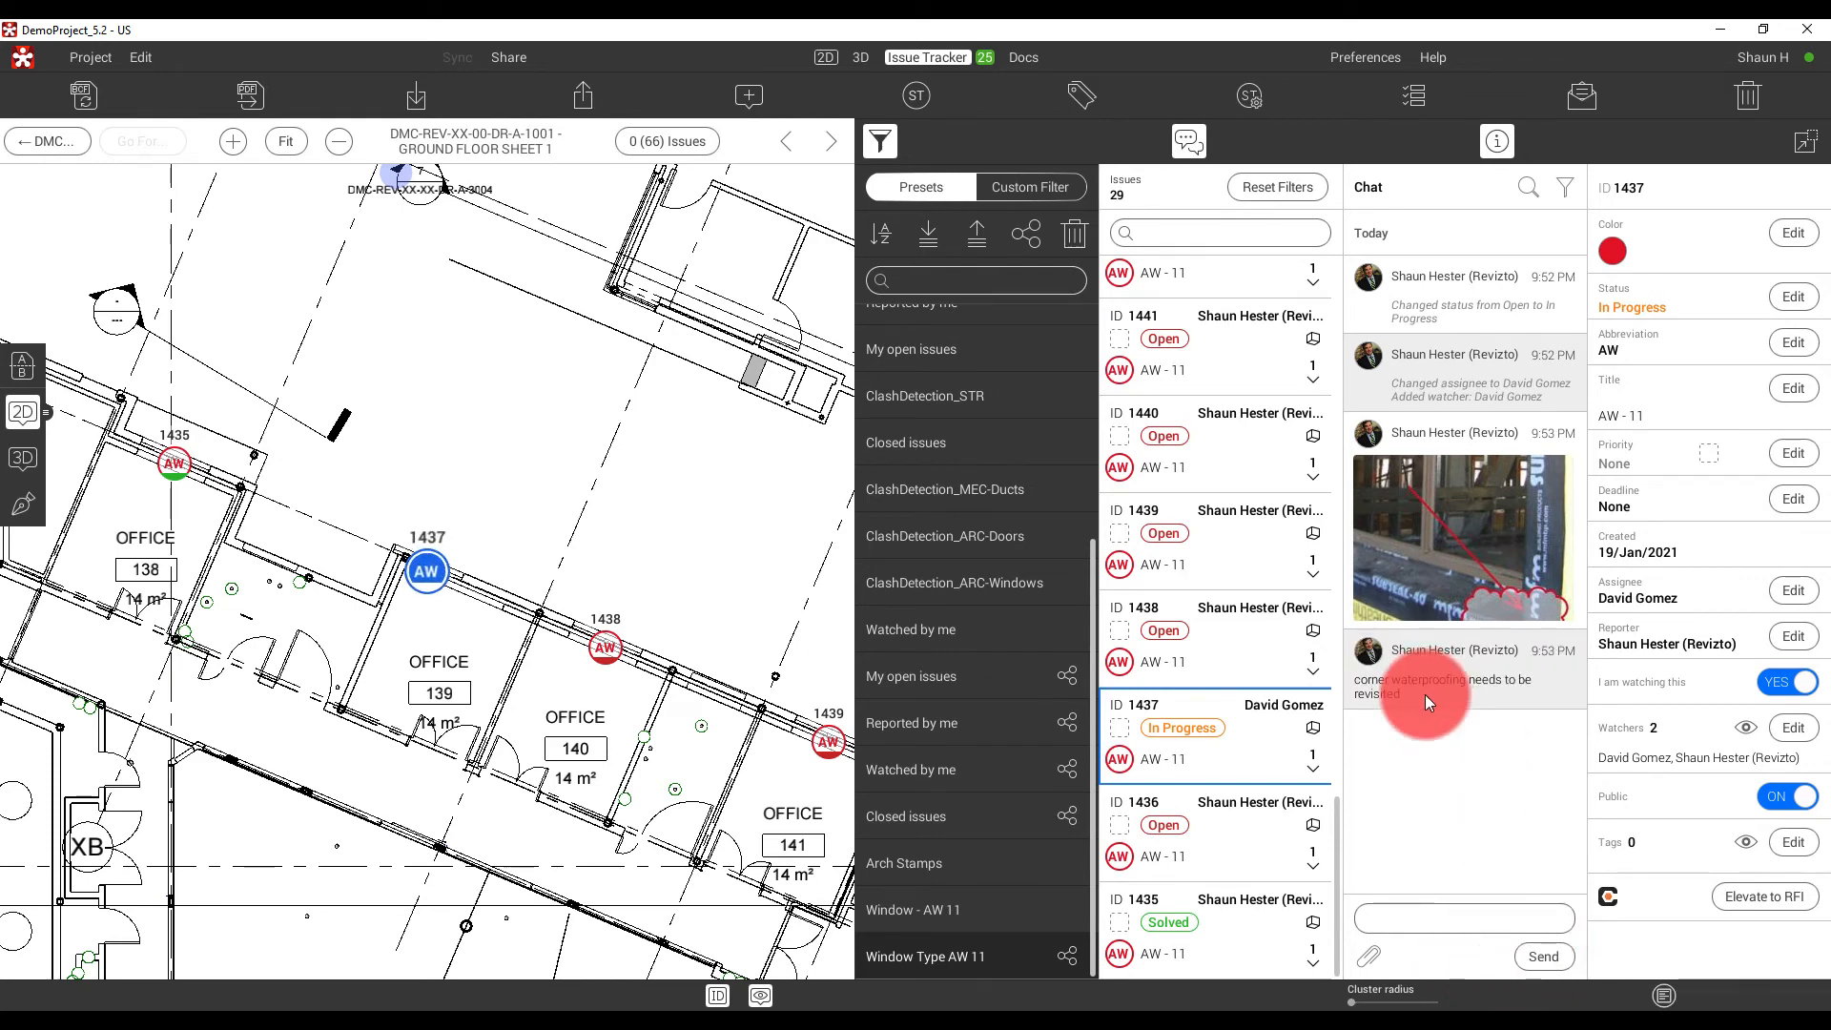
Set the deadline of issue 1437 to 21/Jan/2021 and its priority to Critical.
left_click(1795, 497)
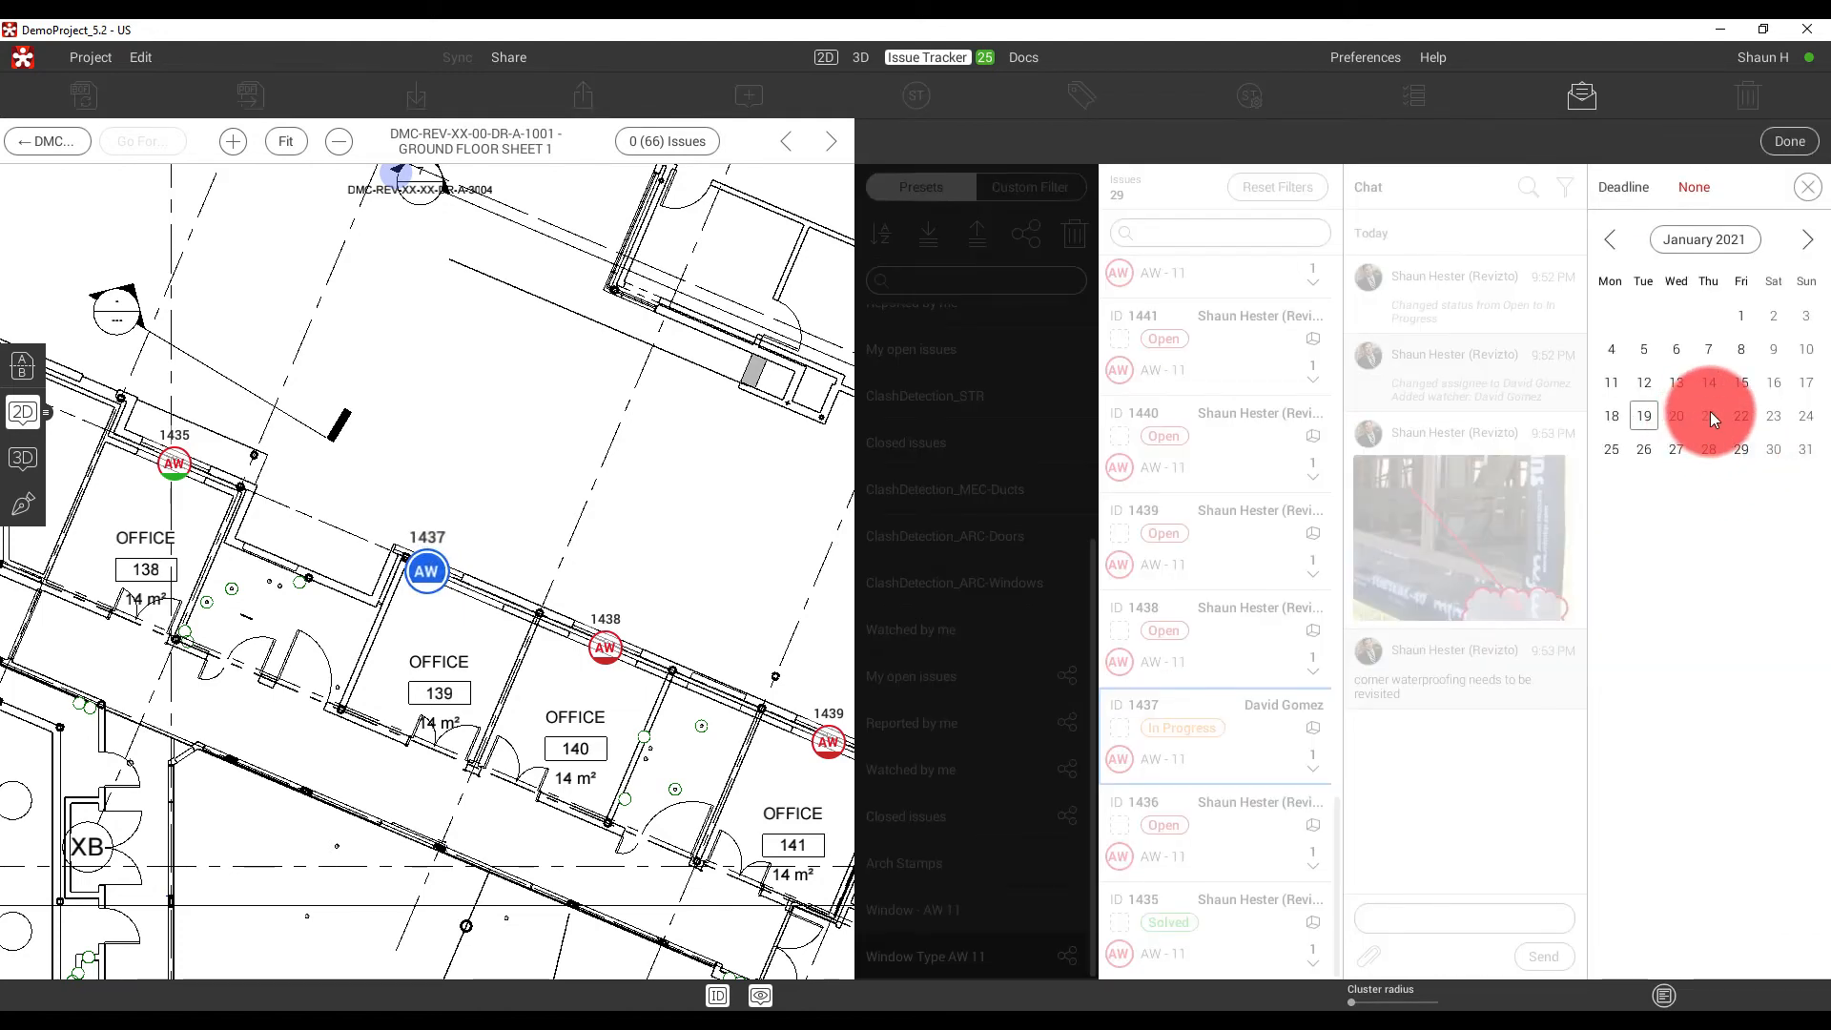
left_click(1708, 416)
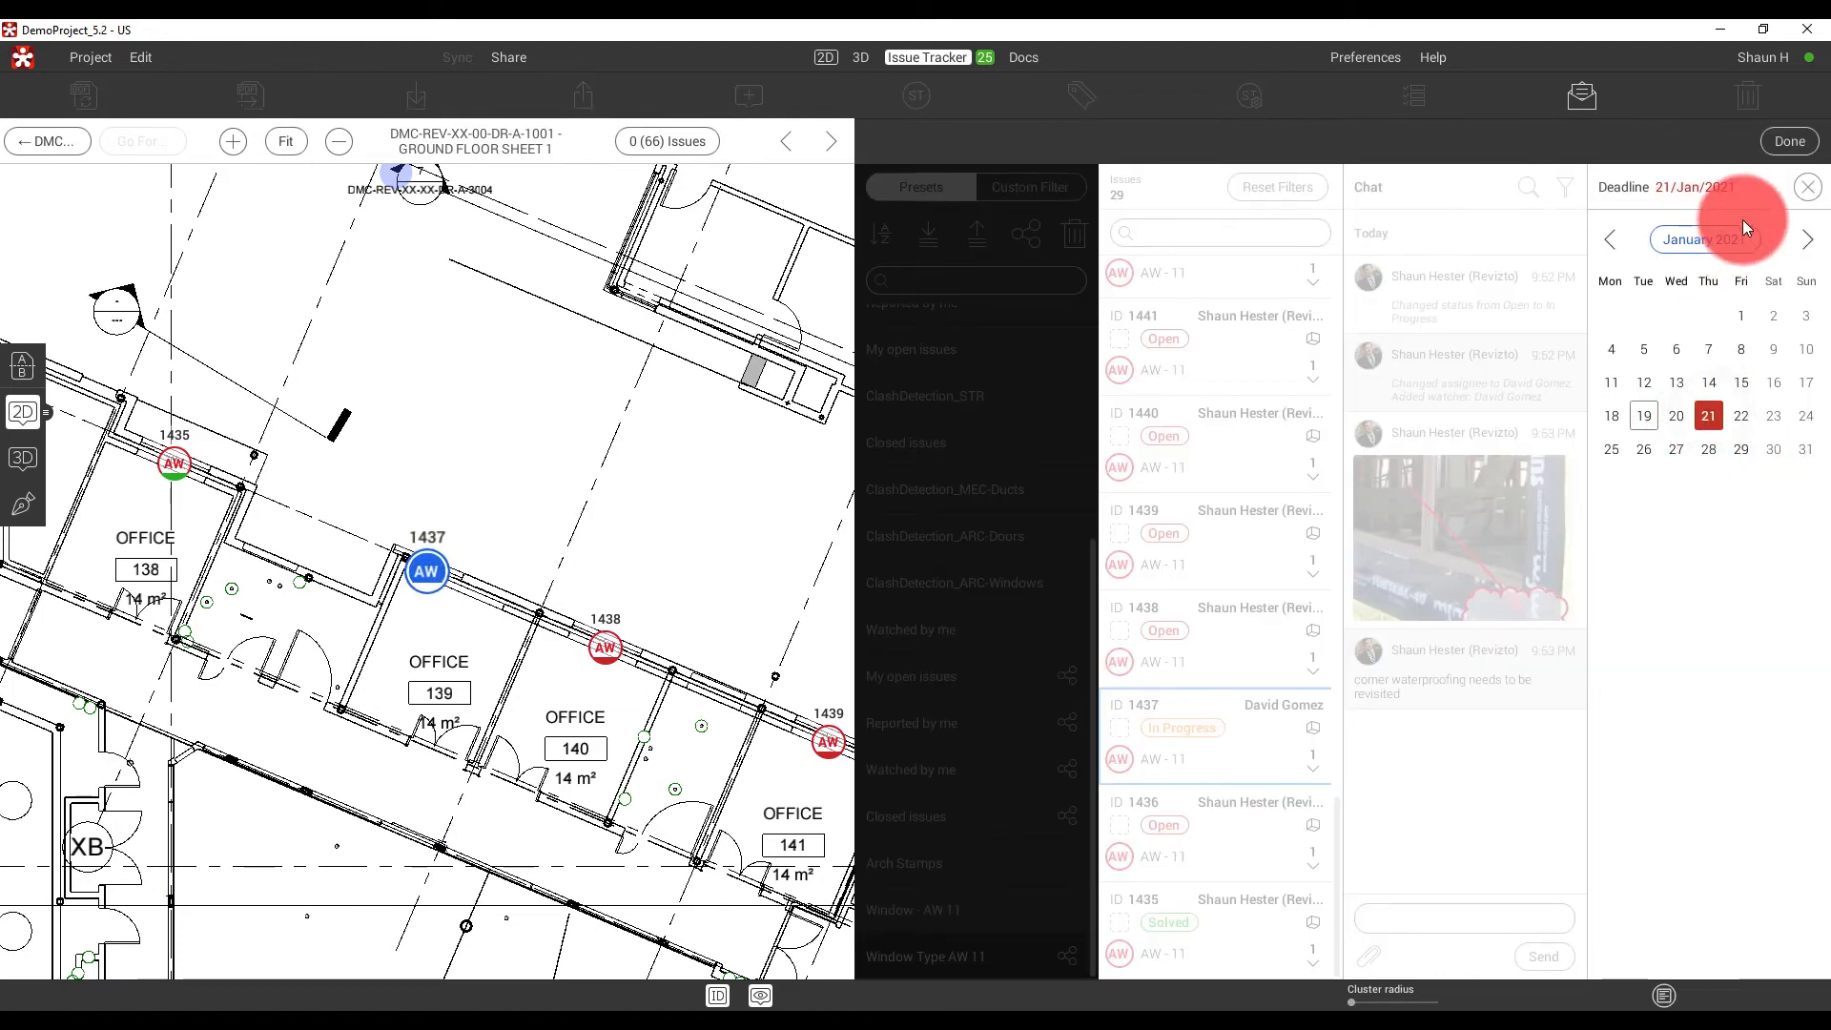
left_click(1792, 141)
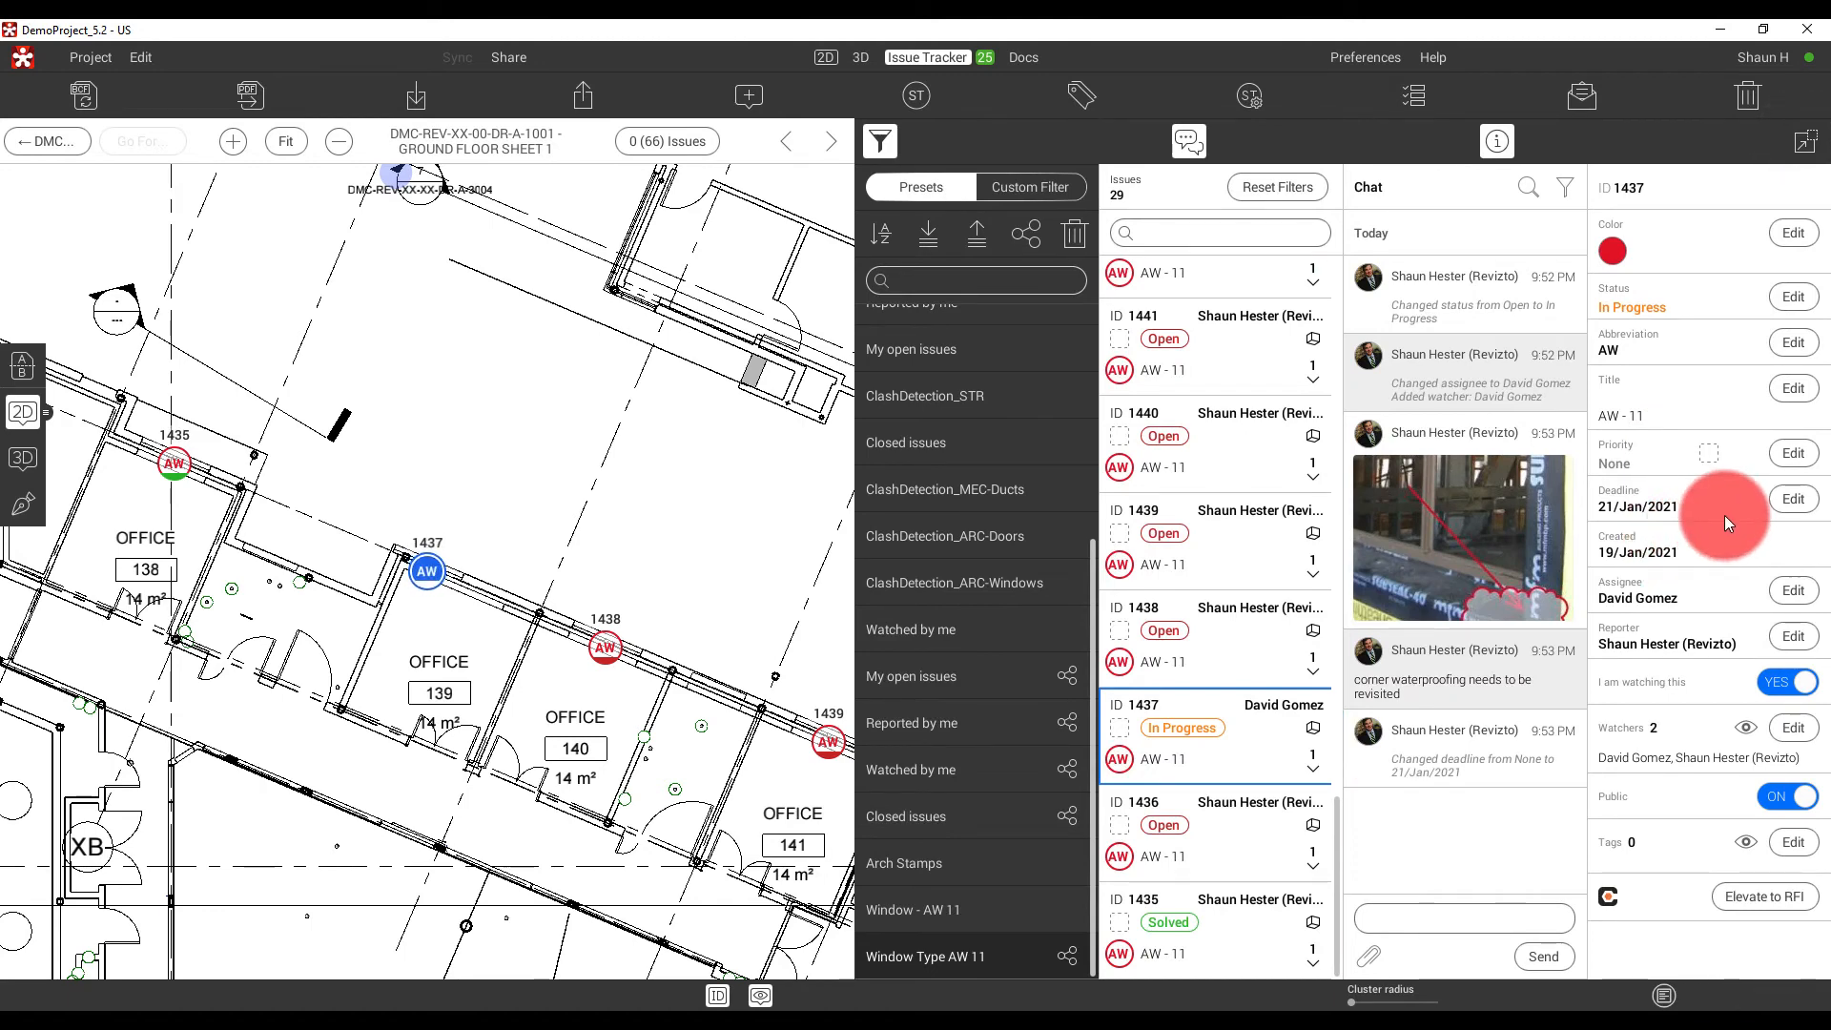
left_click(1794, 455)
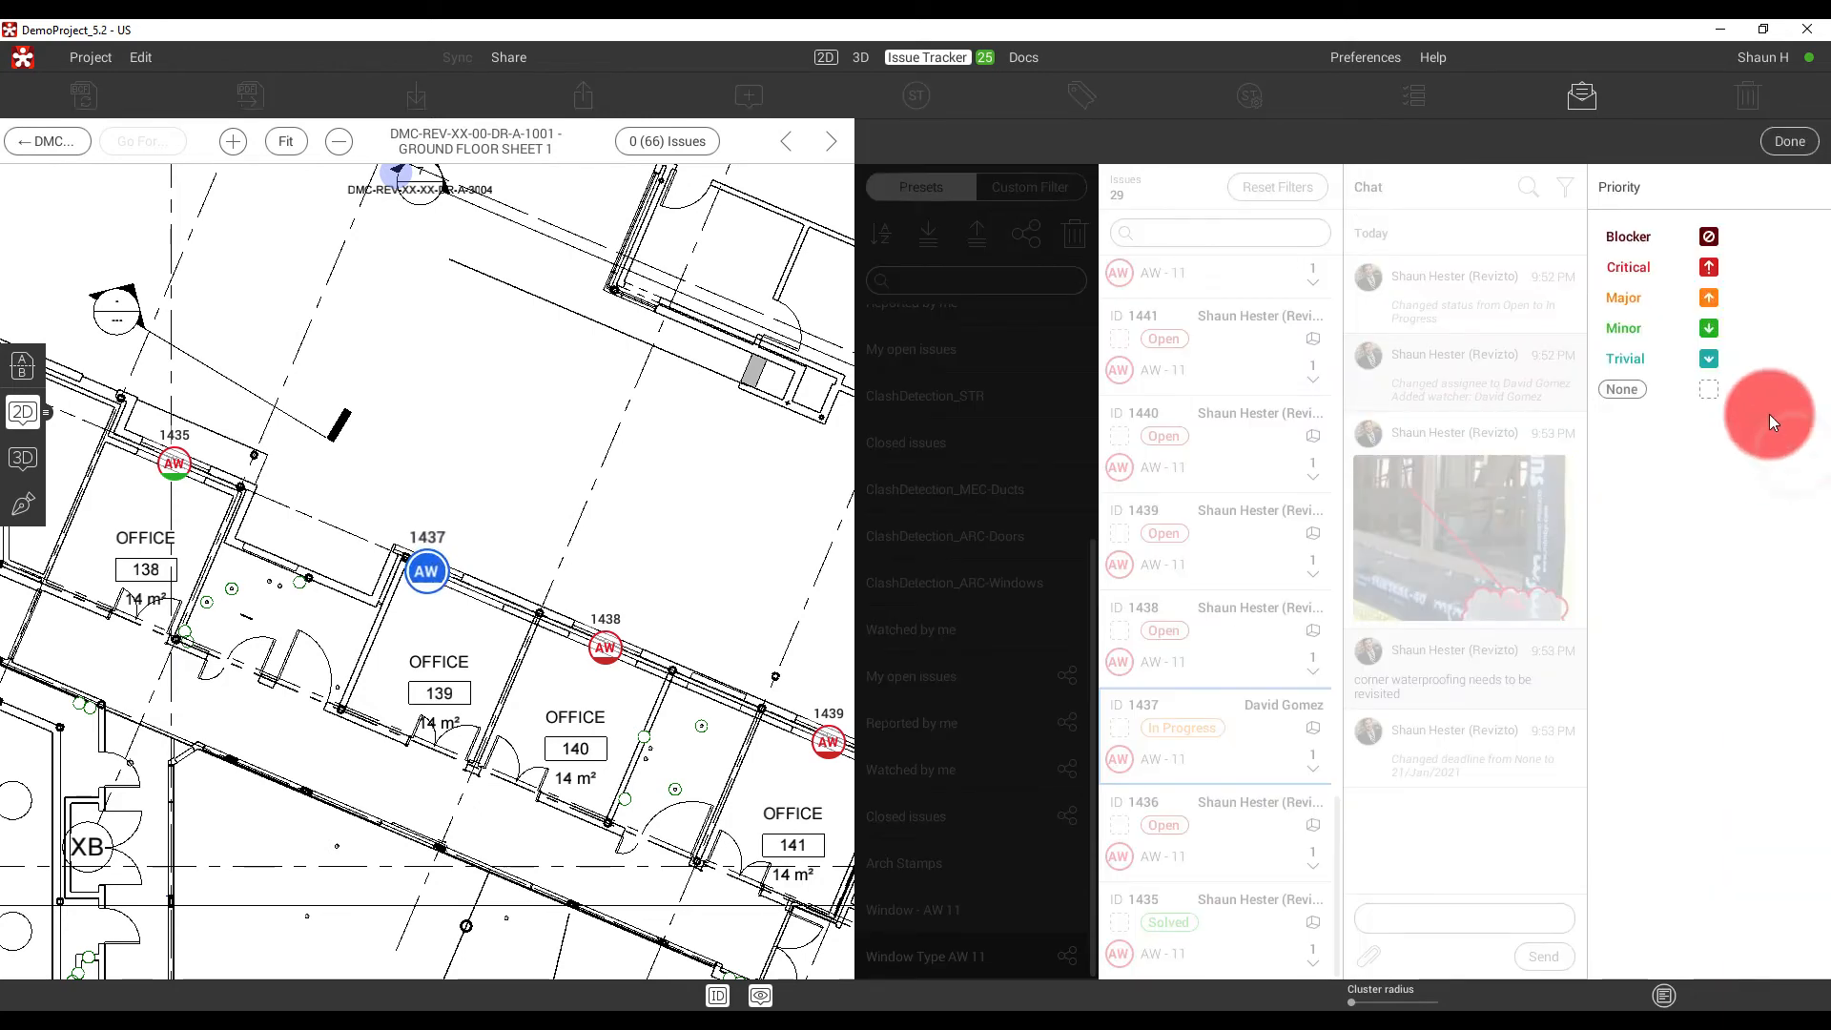
left_click(1627, 266)
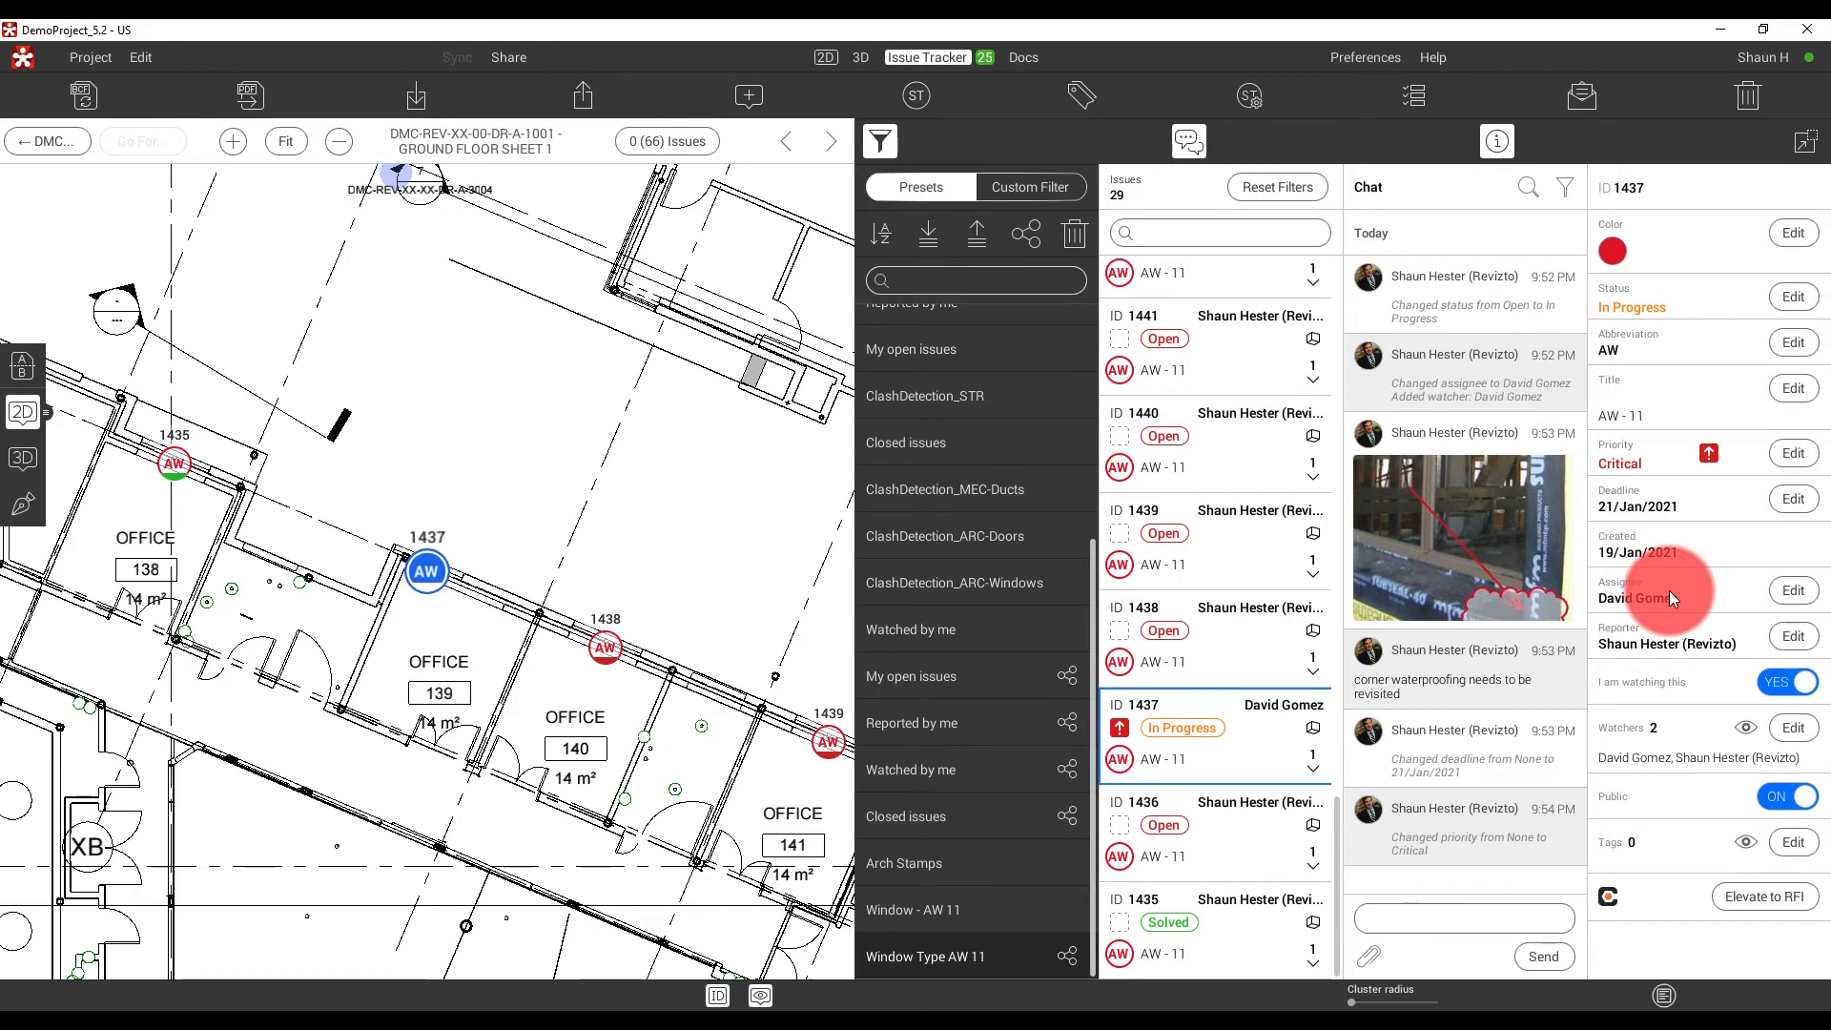
Change the status of AW stamp 1438 on the ground floor plan to Solved.
left_click(605, 649)
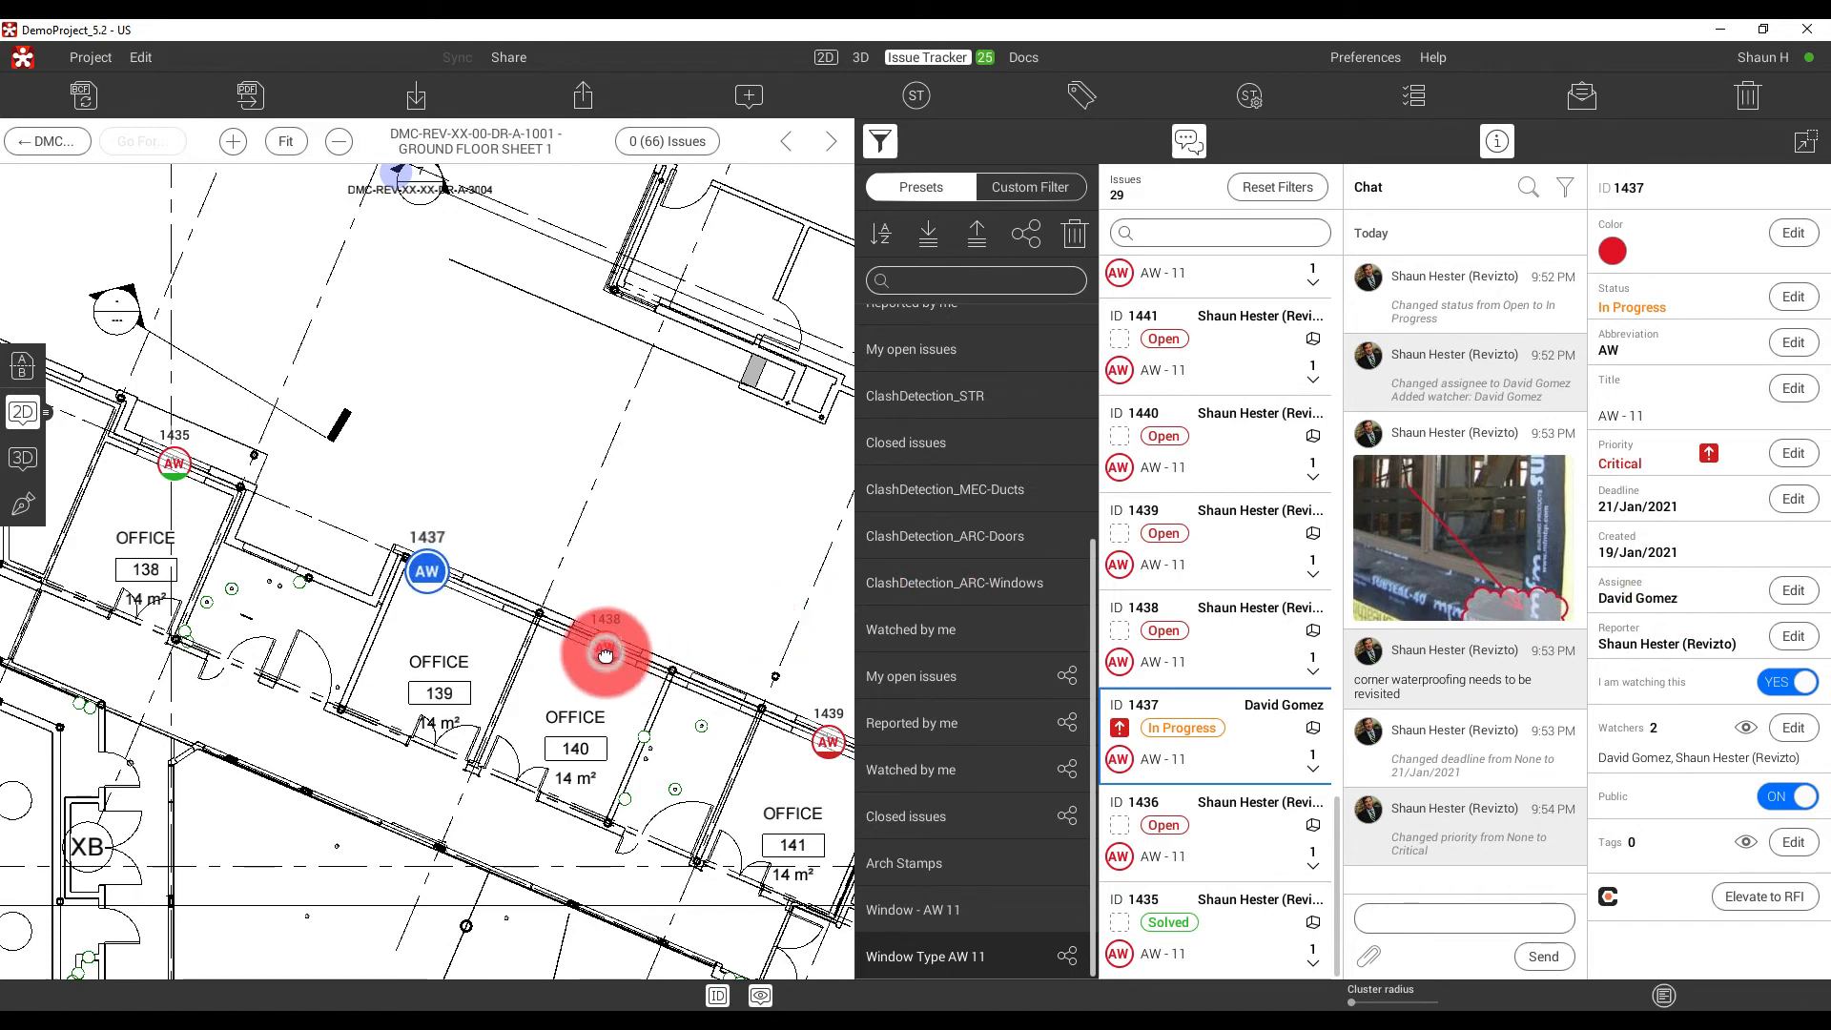
left_click(1781, 299)
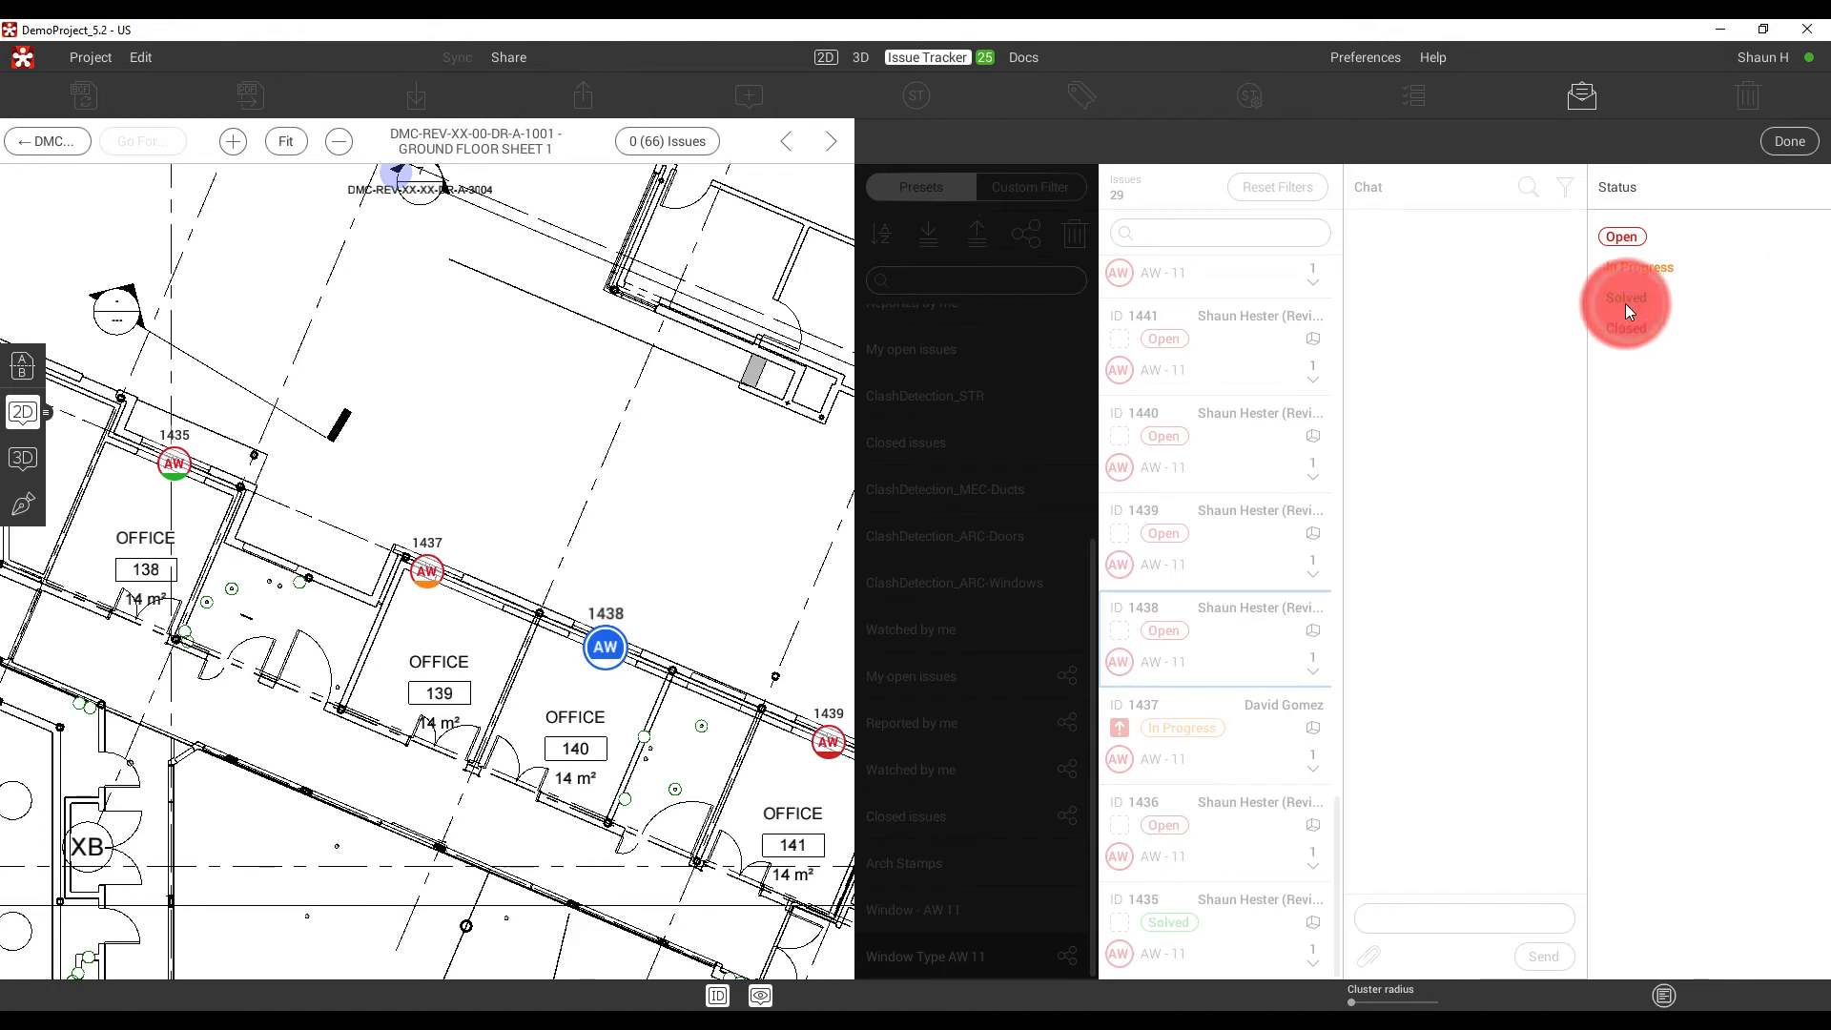
left_click(1626, 301)
left_click_drag(560, 579, 396, 497)
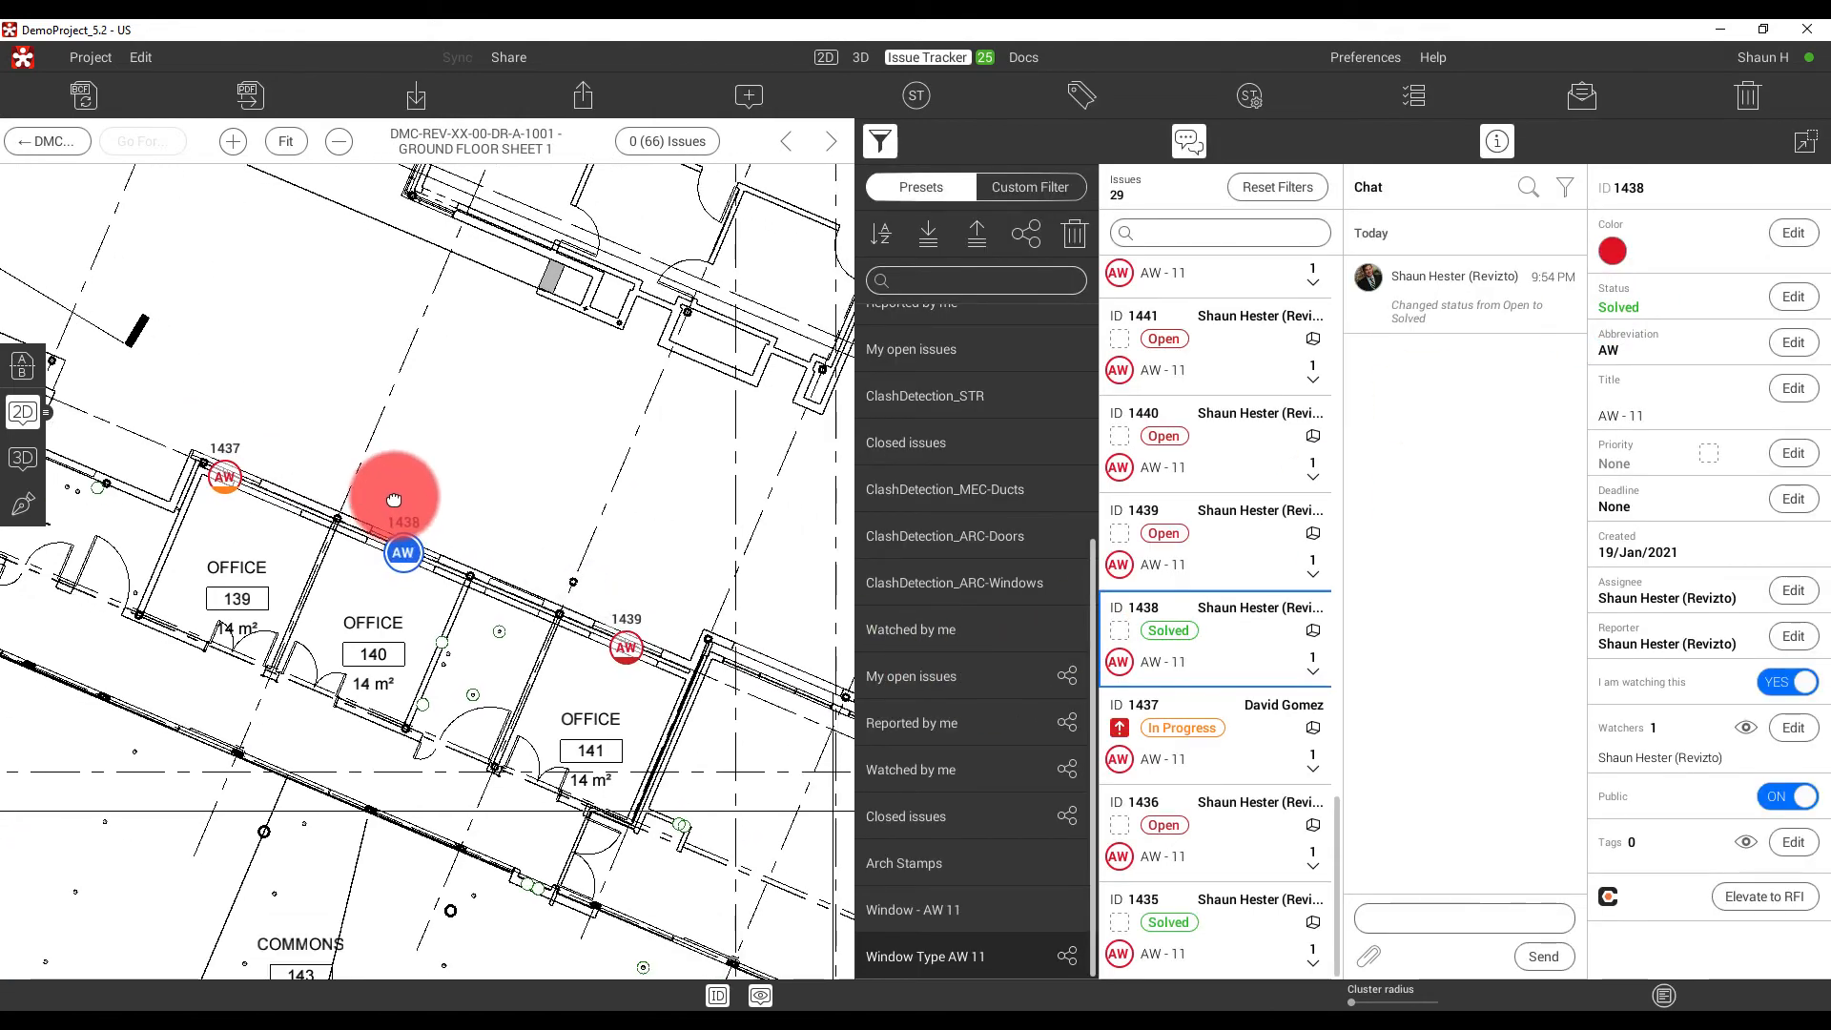
scroll(442, 437, "down", 2)
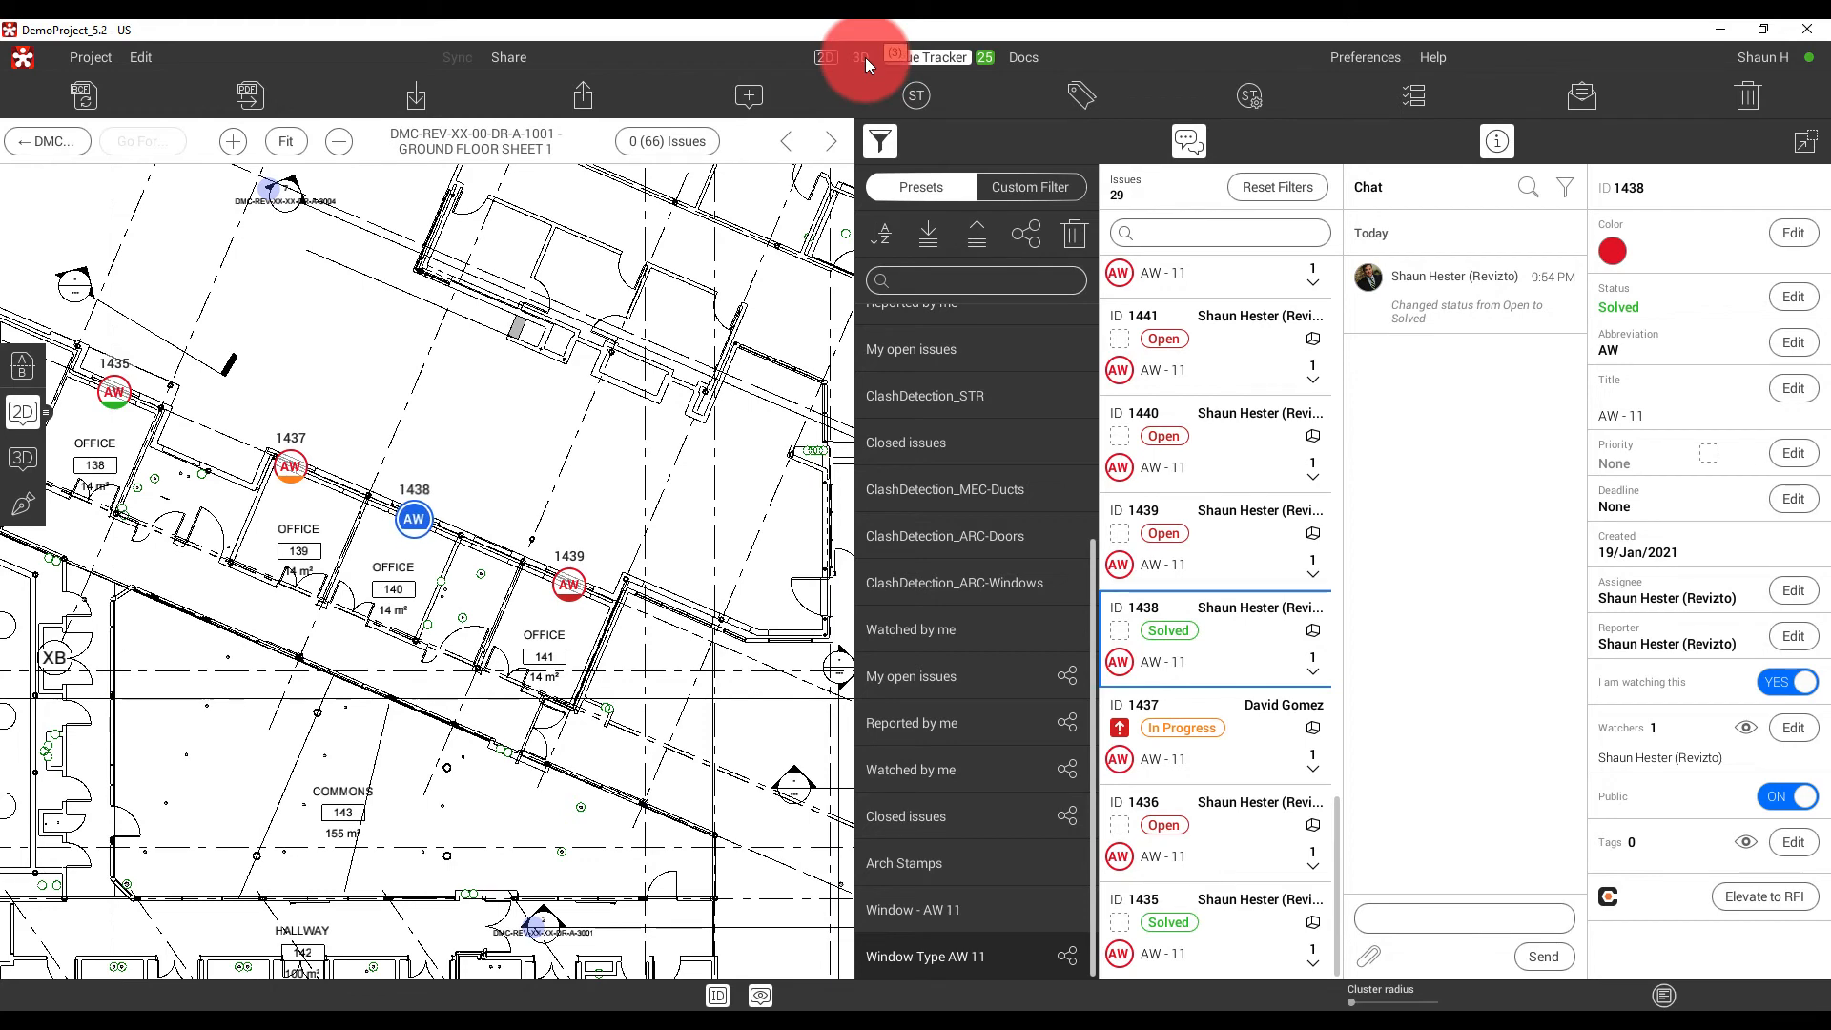
View the window of issue 1438 in 3D with all model objects shown around it.
left_click(24, 462)
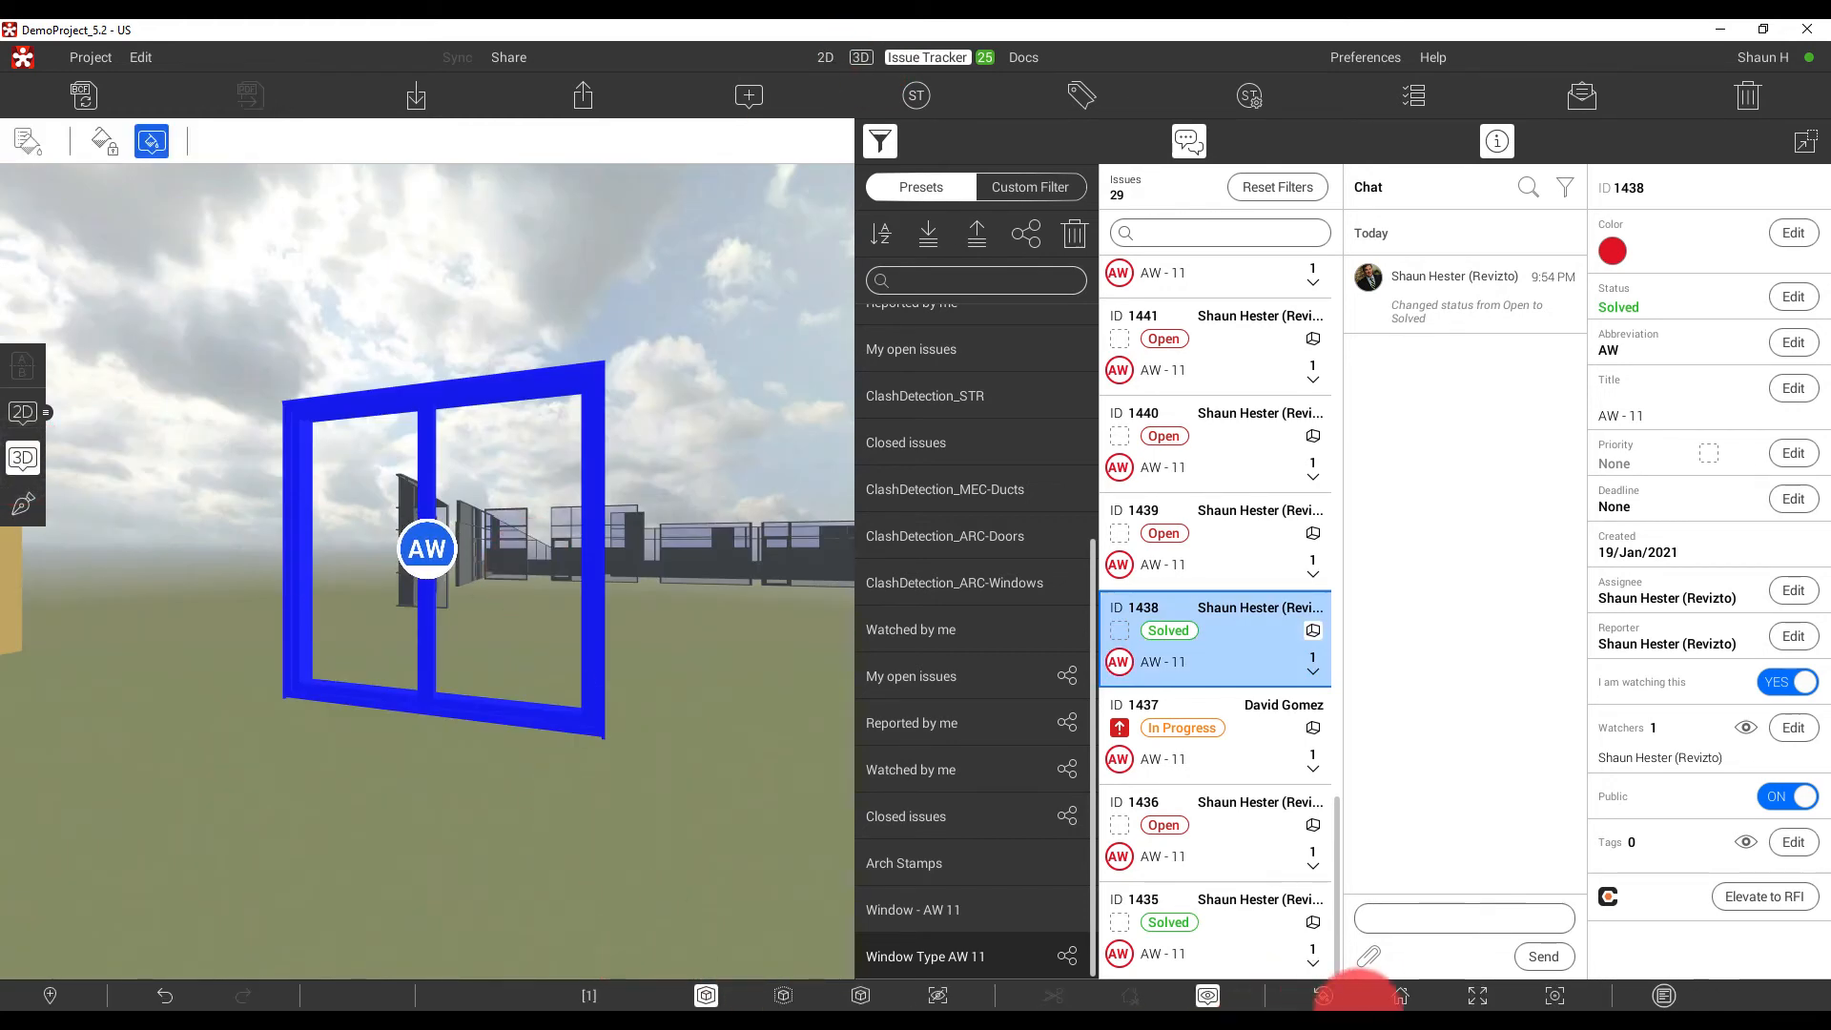
right_click(826, 857)
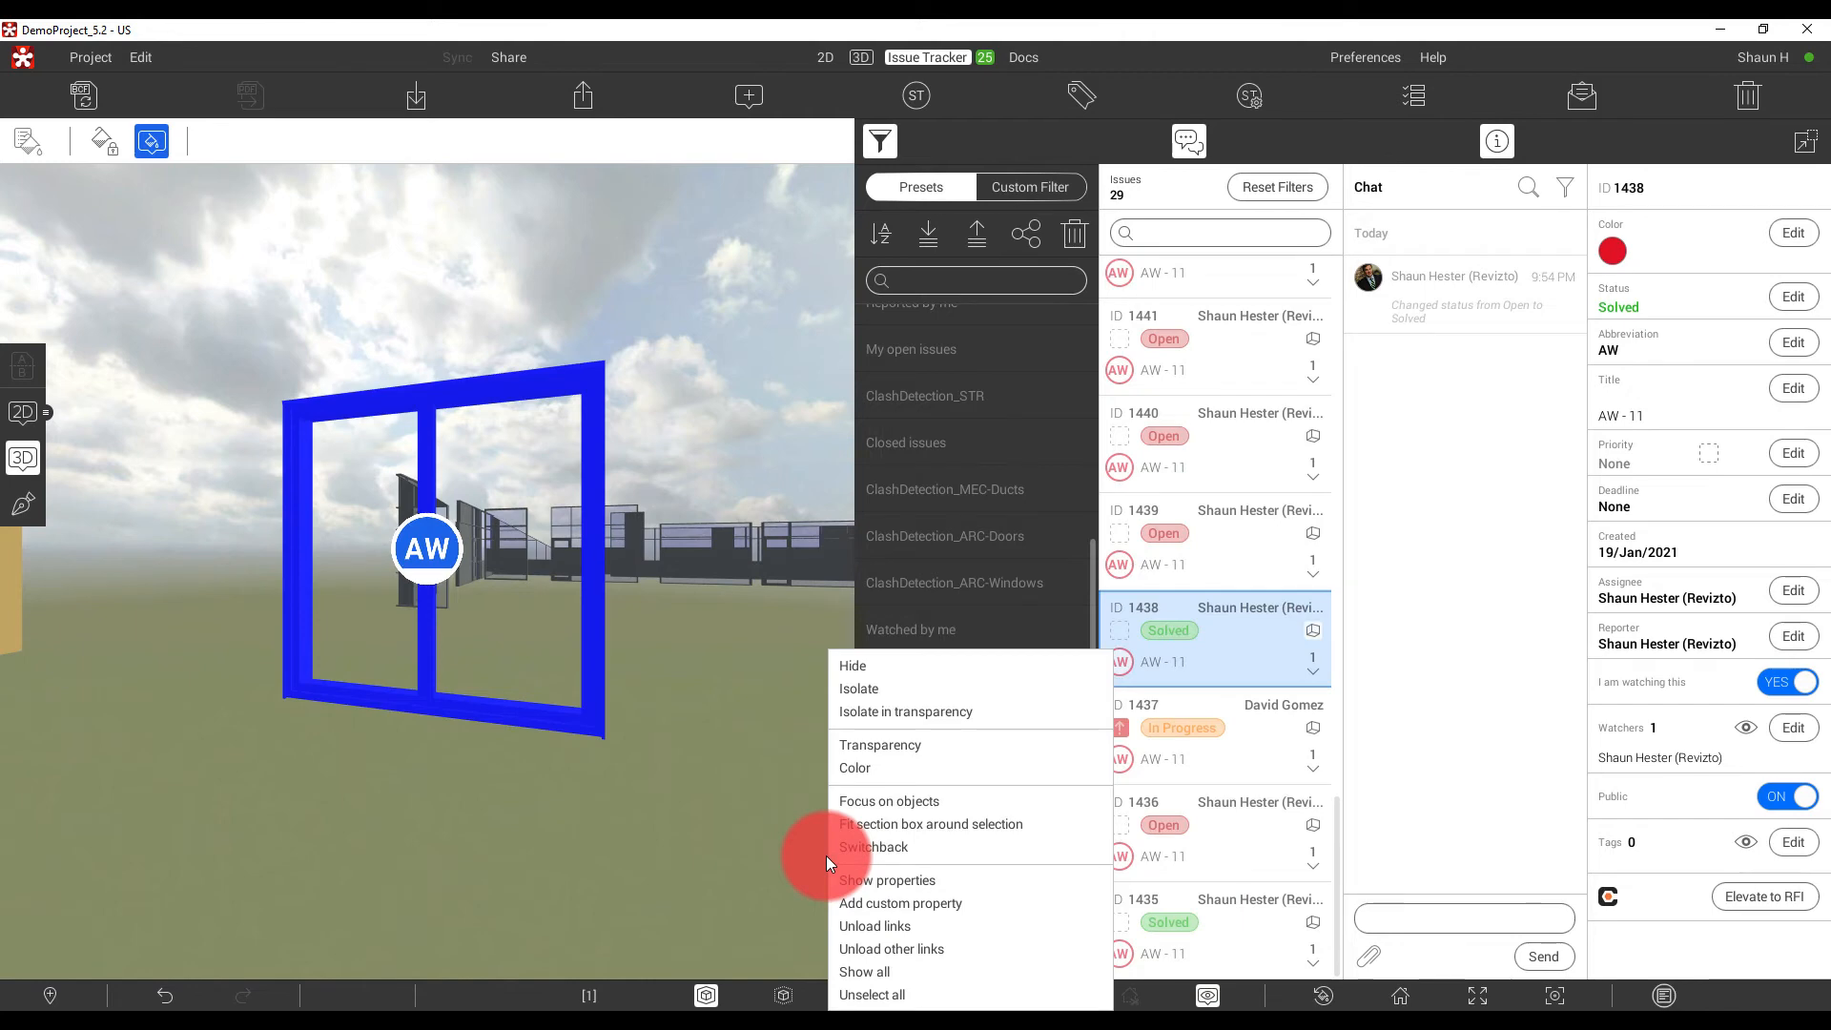
left_click(861, 970)
left_click_drag(368, 576, 477, 638)
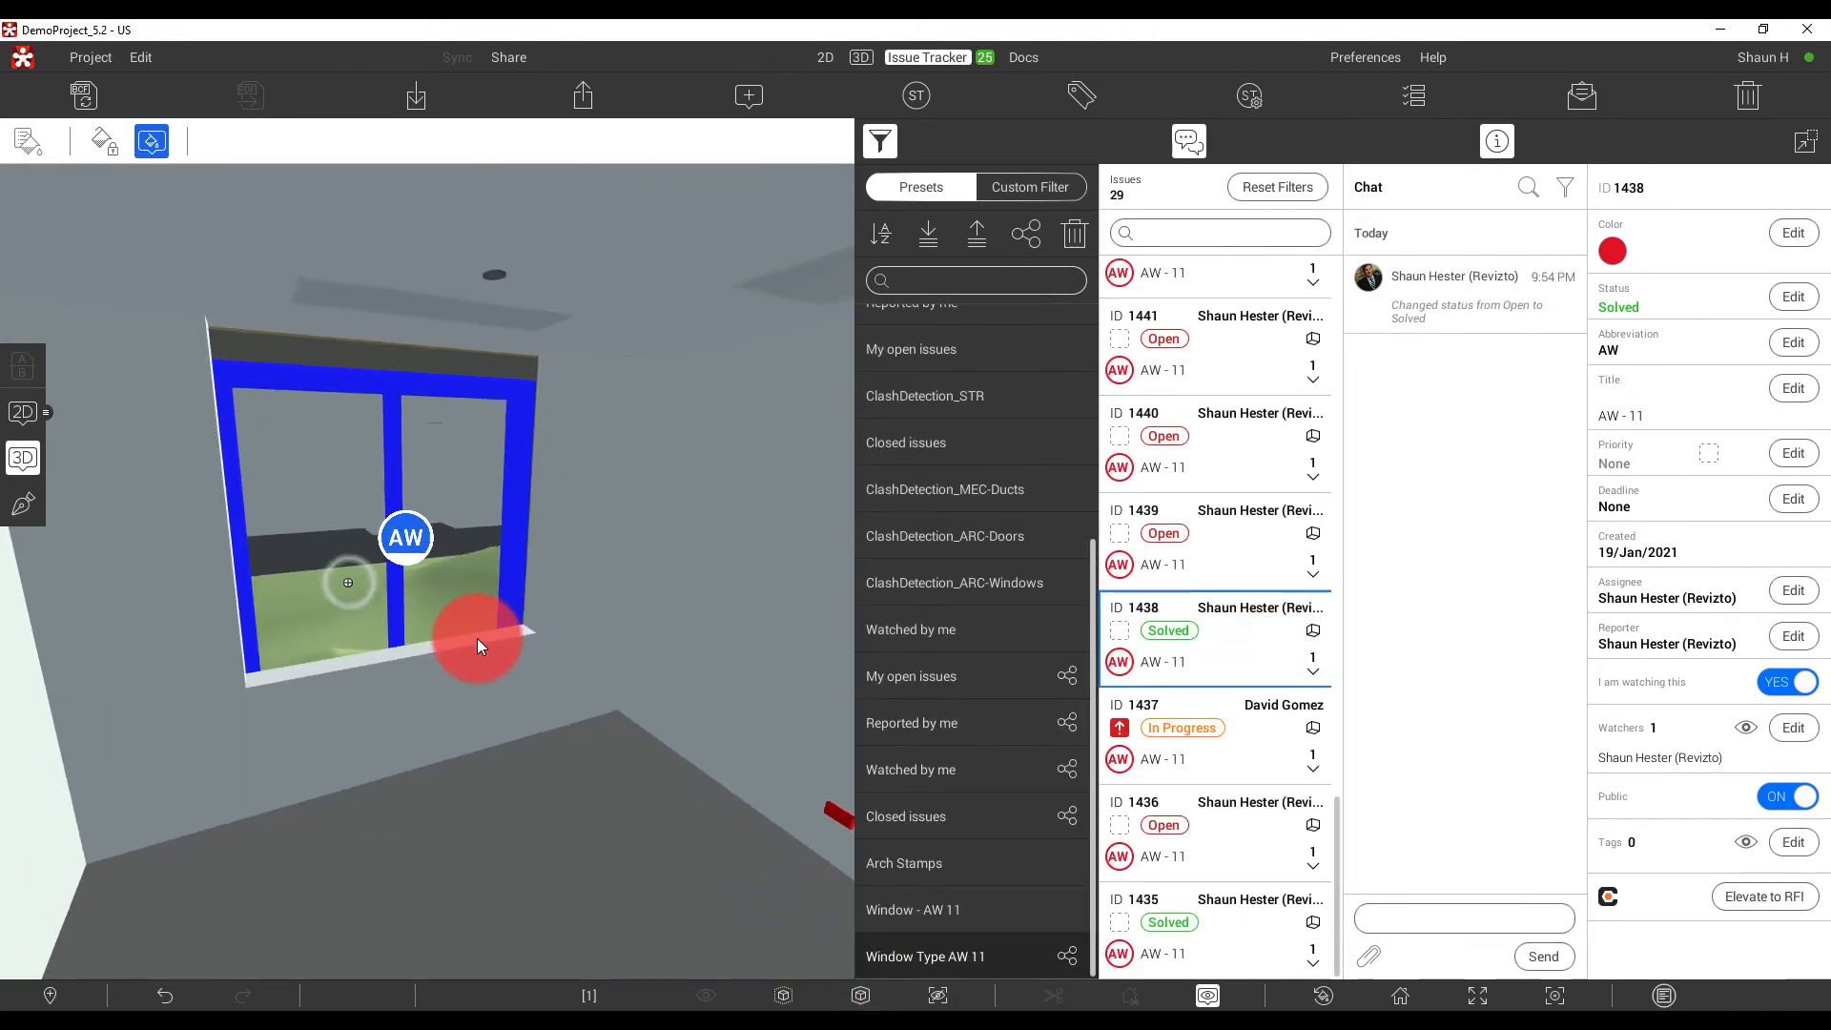
Select issue 1439 and locate its stamp on the ground floor sheet, comparing the status colors of the surrounding AW stamps.
left_click(1204, 545)
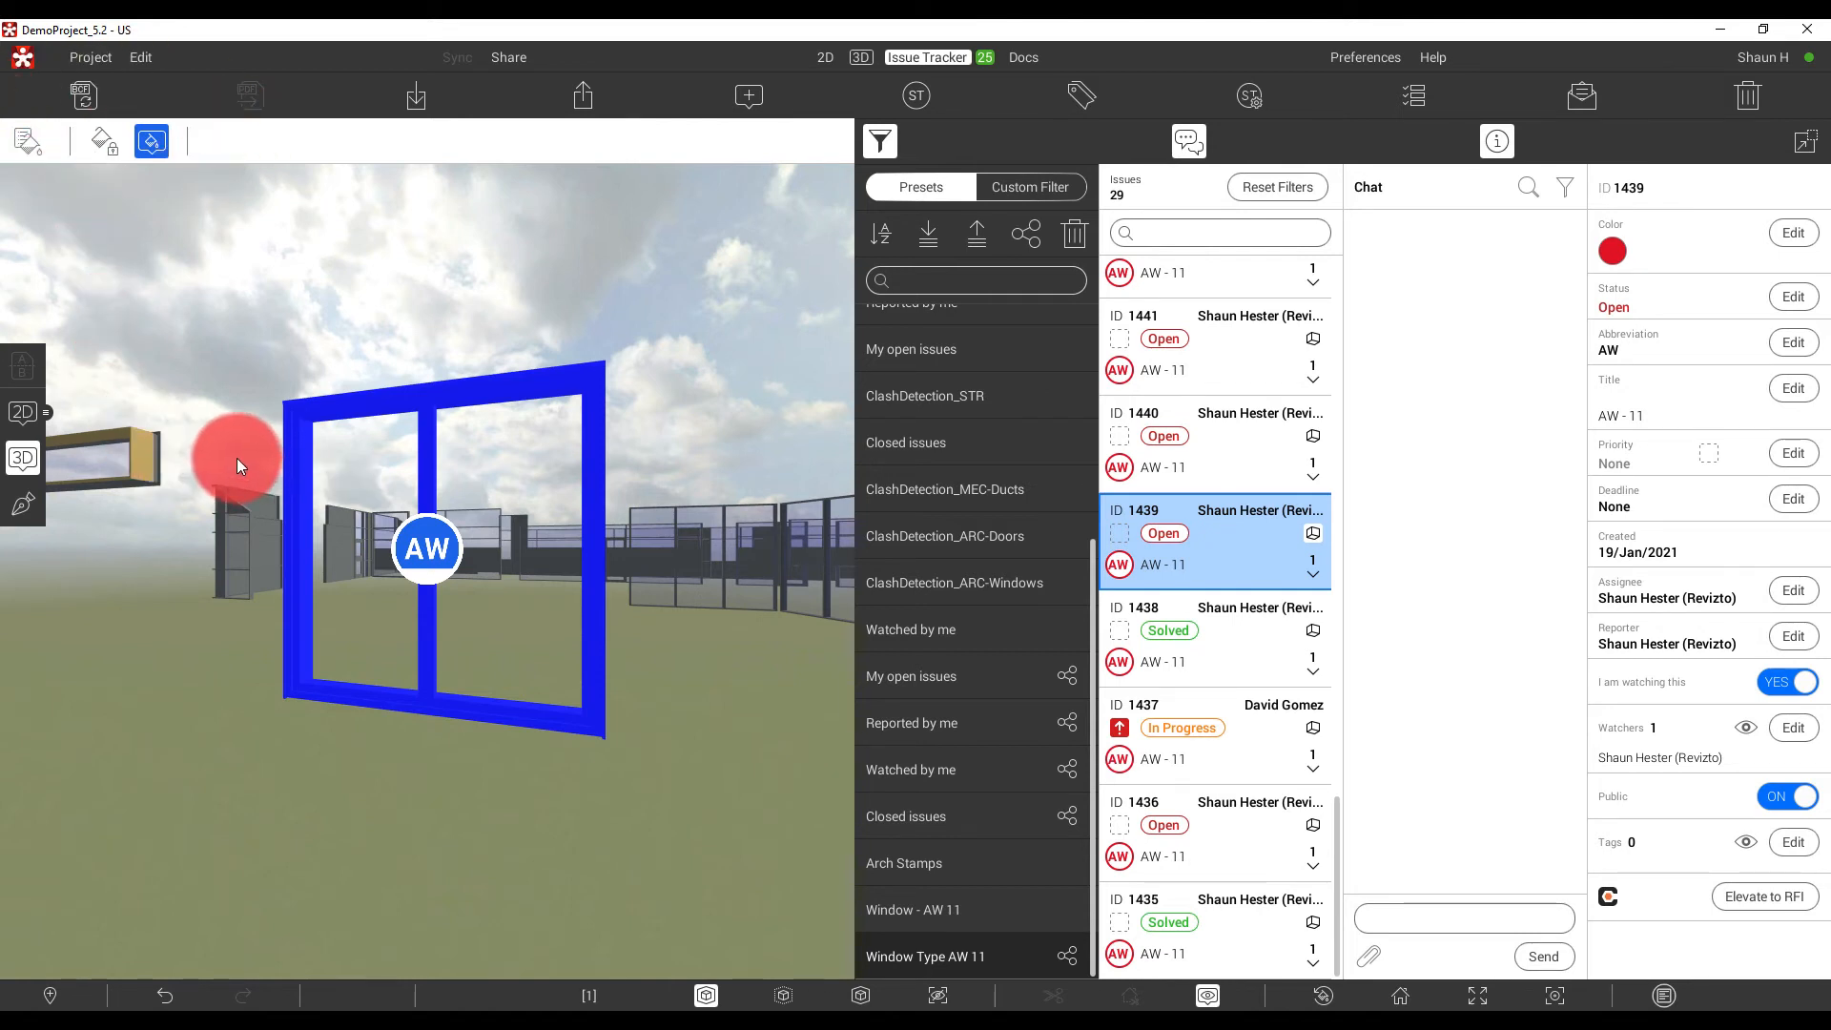
left_click(23, 413)
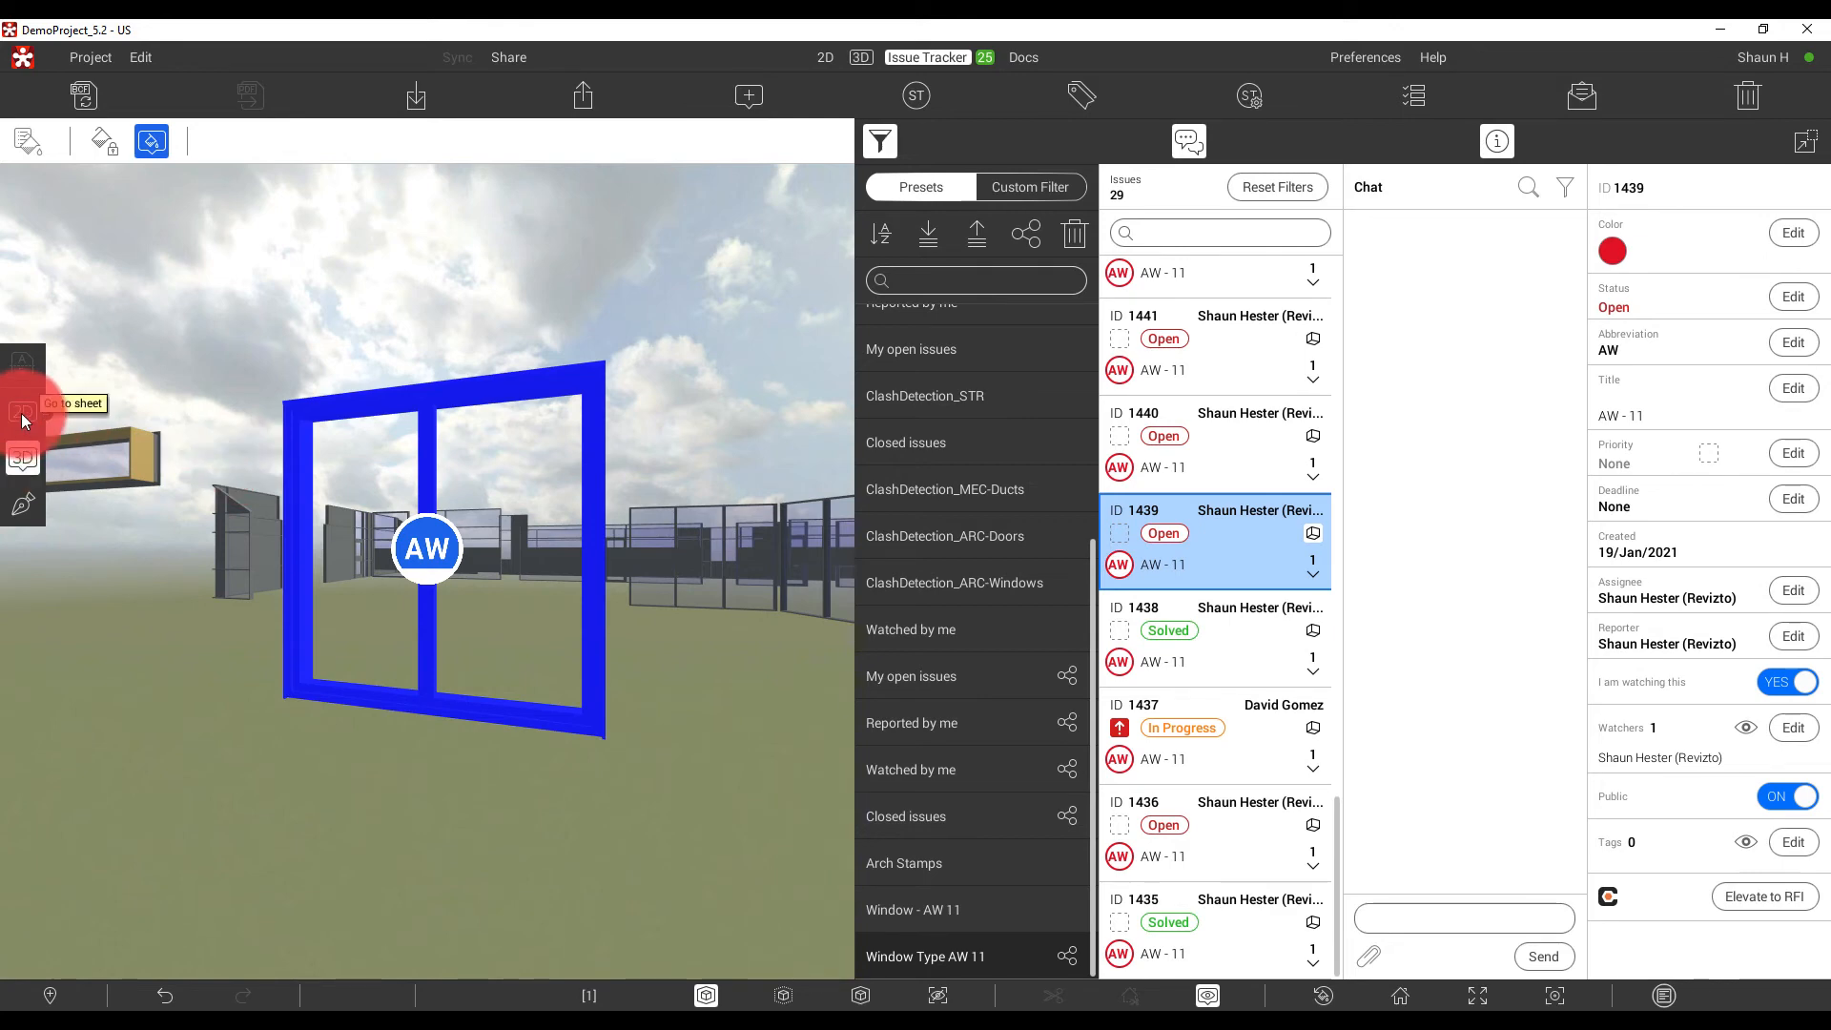
scroll(356, 626, "down", 2)
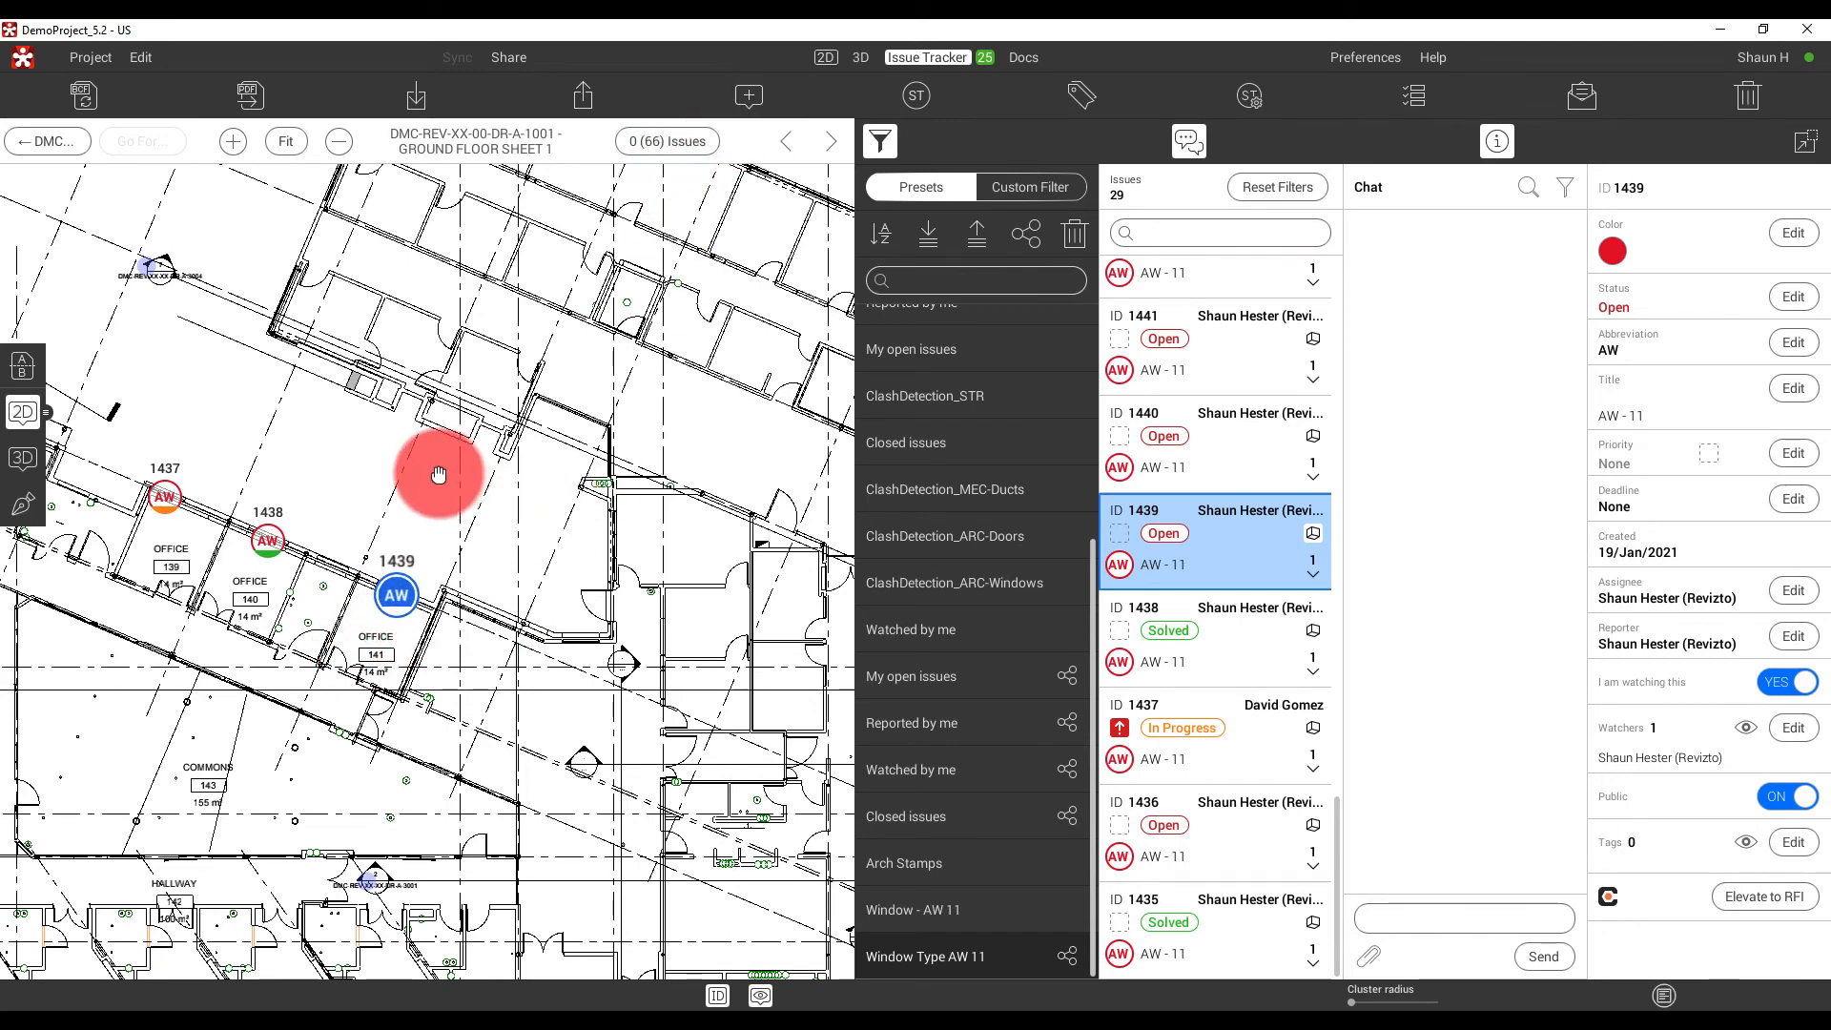
scroll(547, 478, "down", 2)
left_click_drag(531, 633, 519, 490)
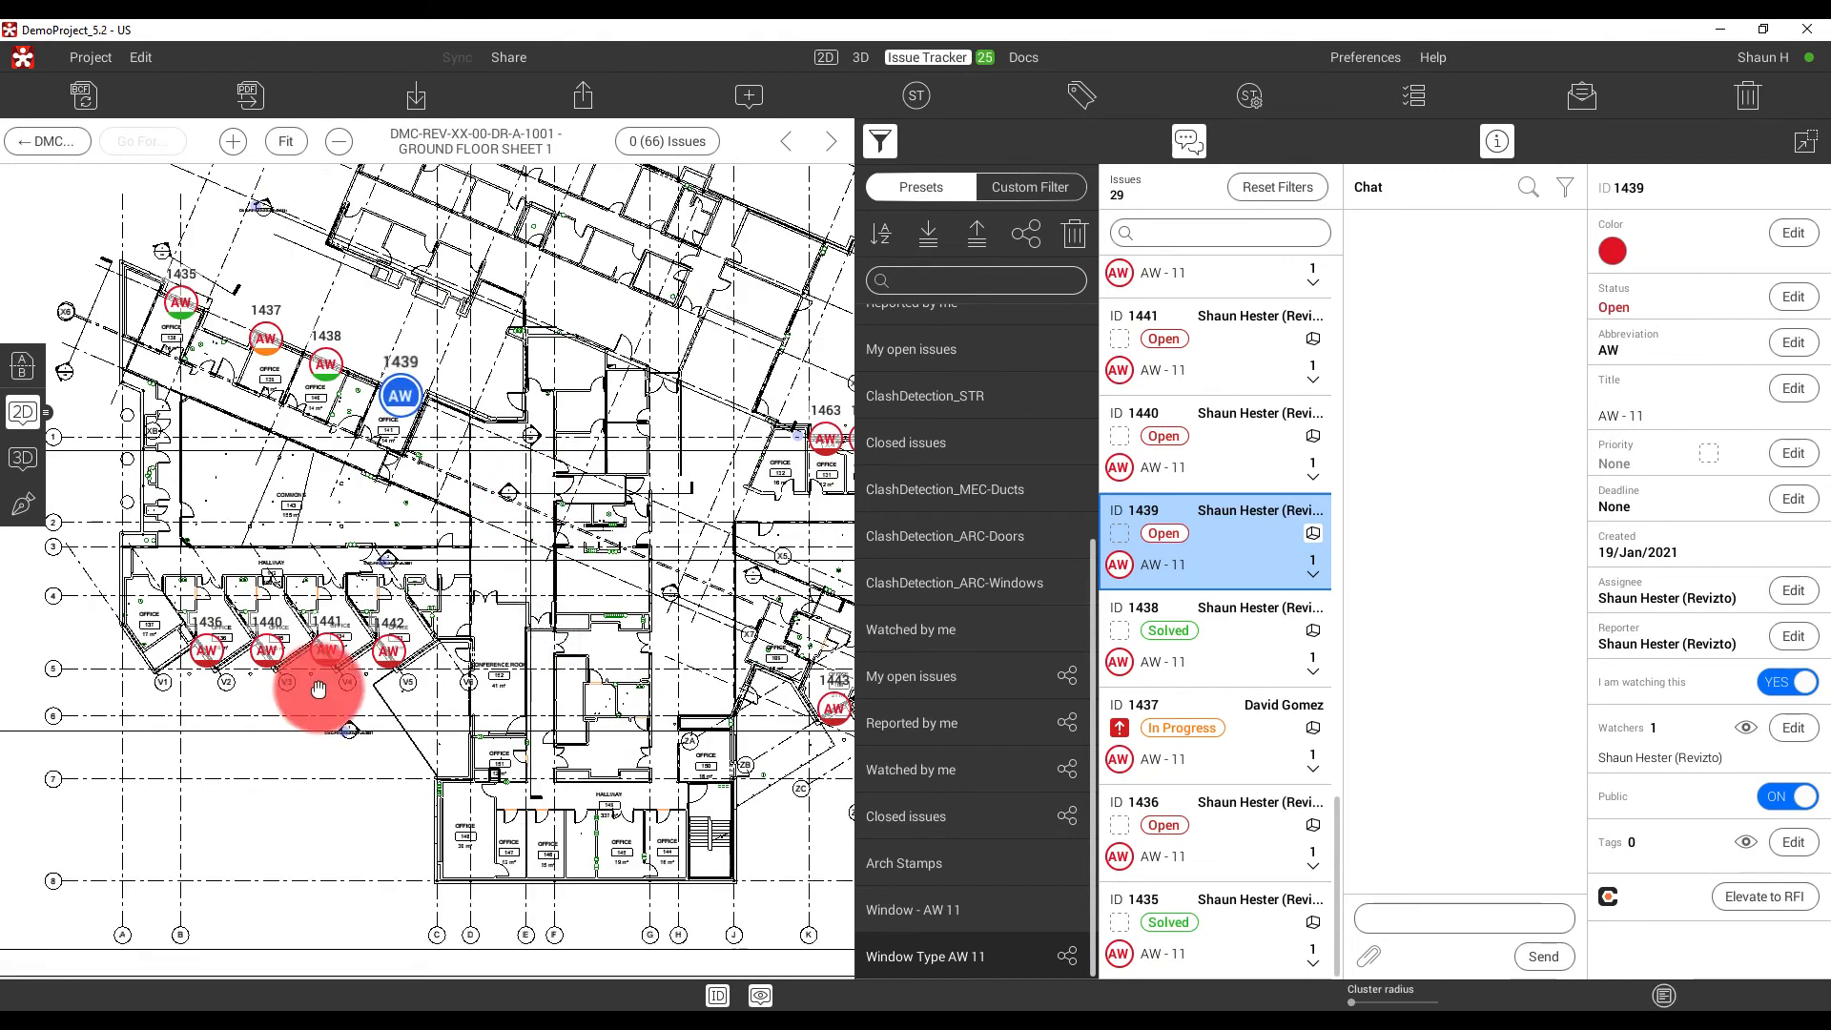
Exclude Open and Solved statuses as well in the custom issue filter, and select issue 1437 from the filtered list.
scroll(257, 665, "down", 1)
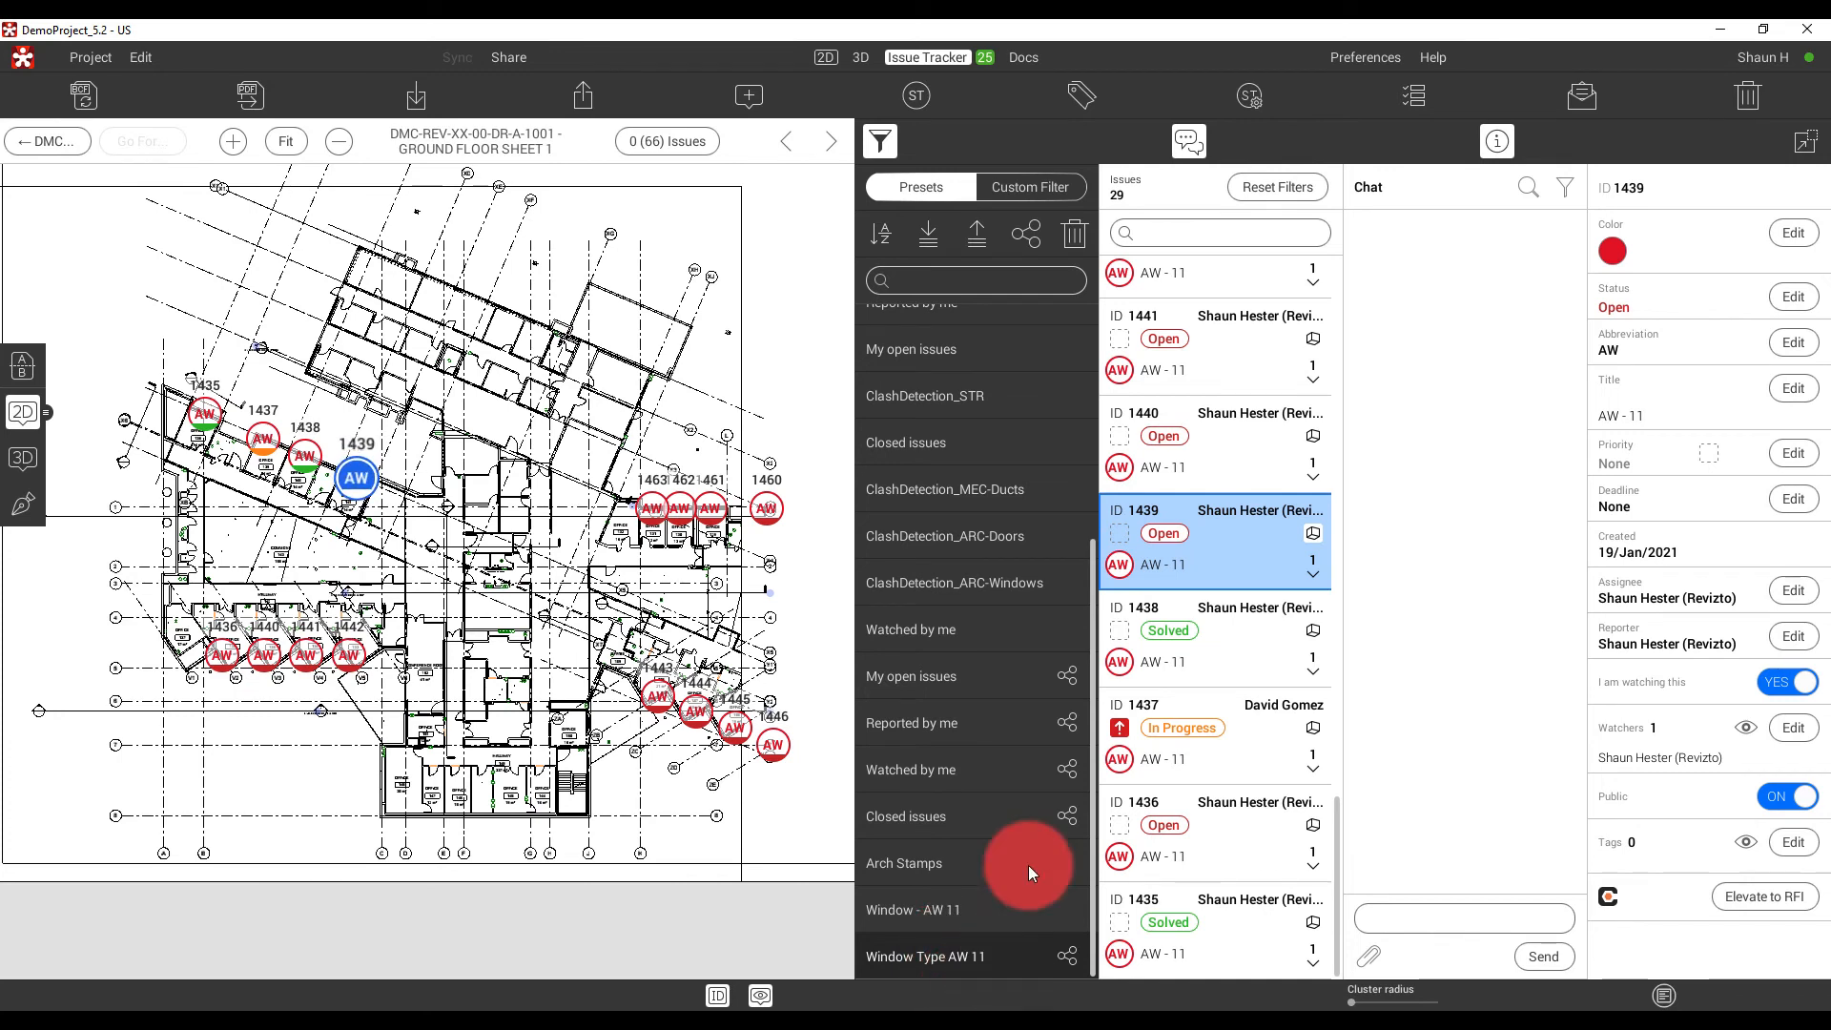
left_click(1041, 187)
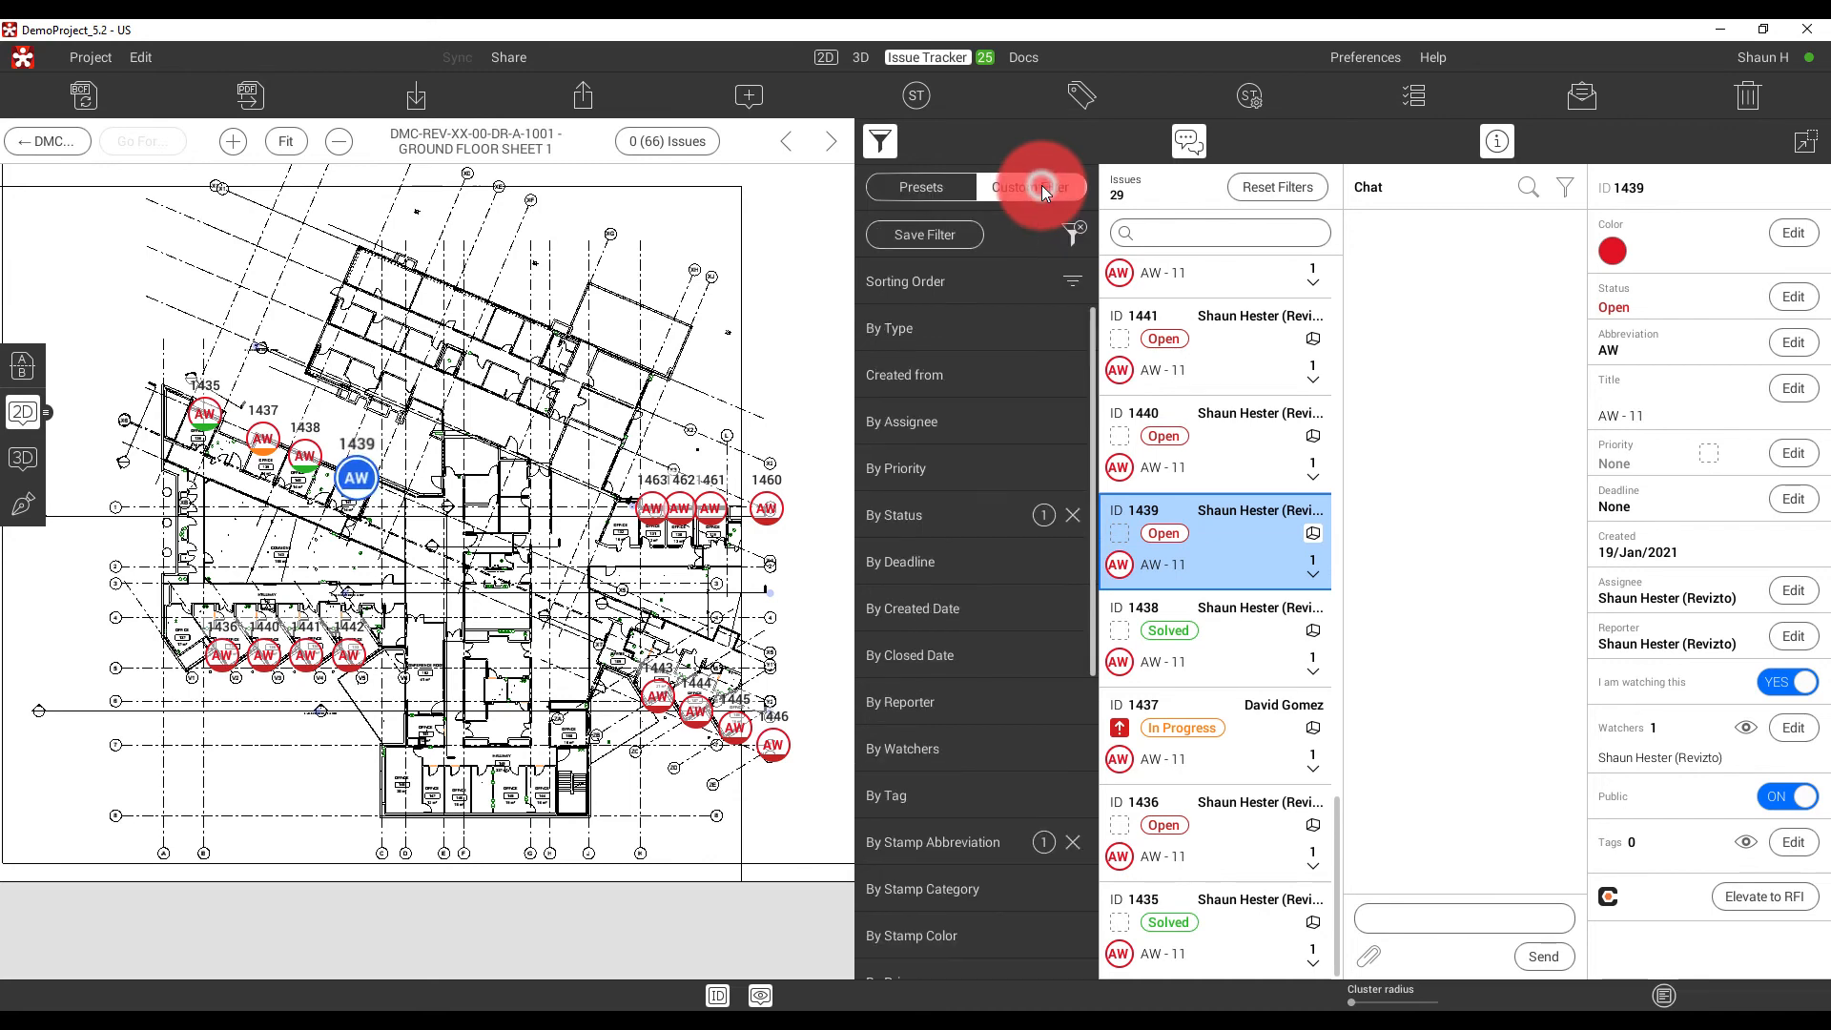
left_click(931, 517)
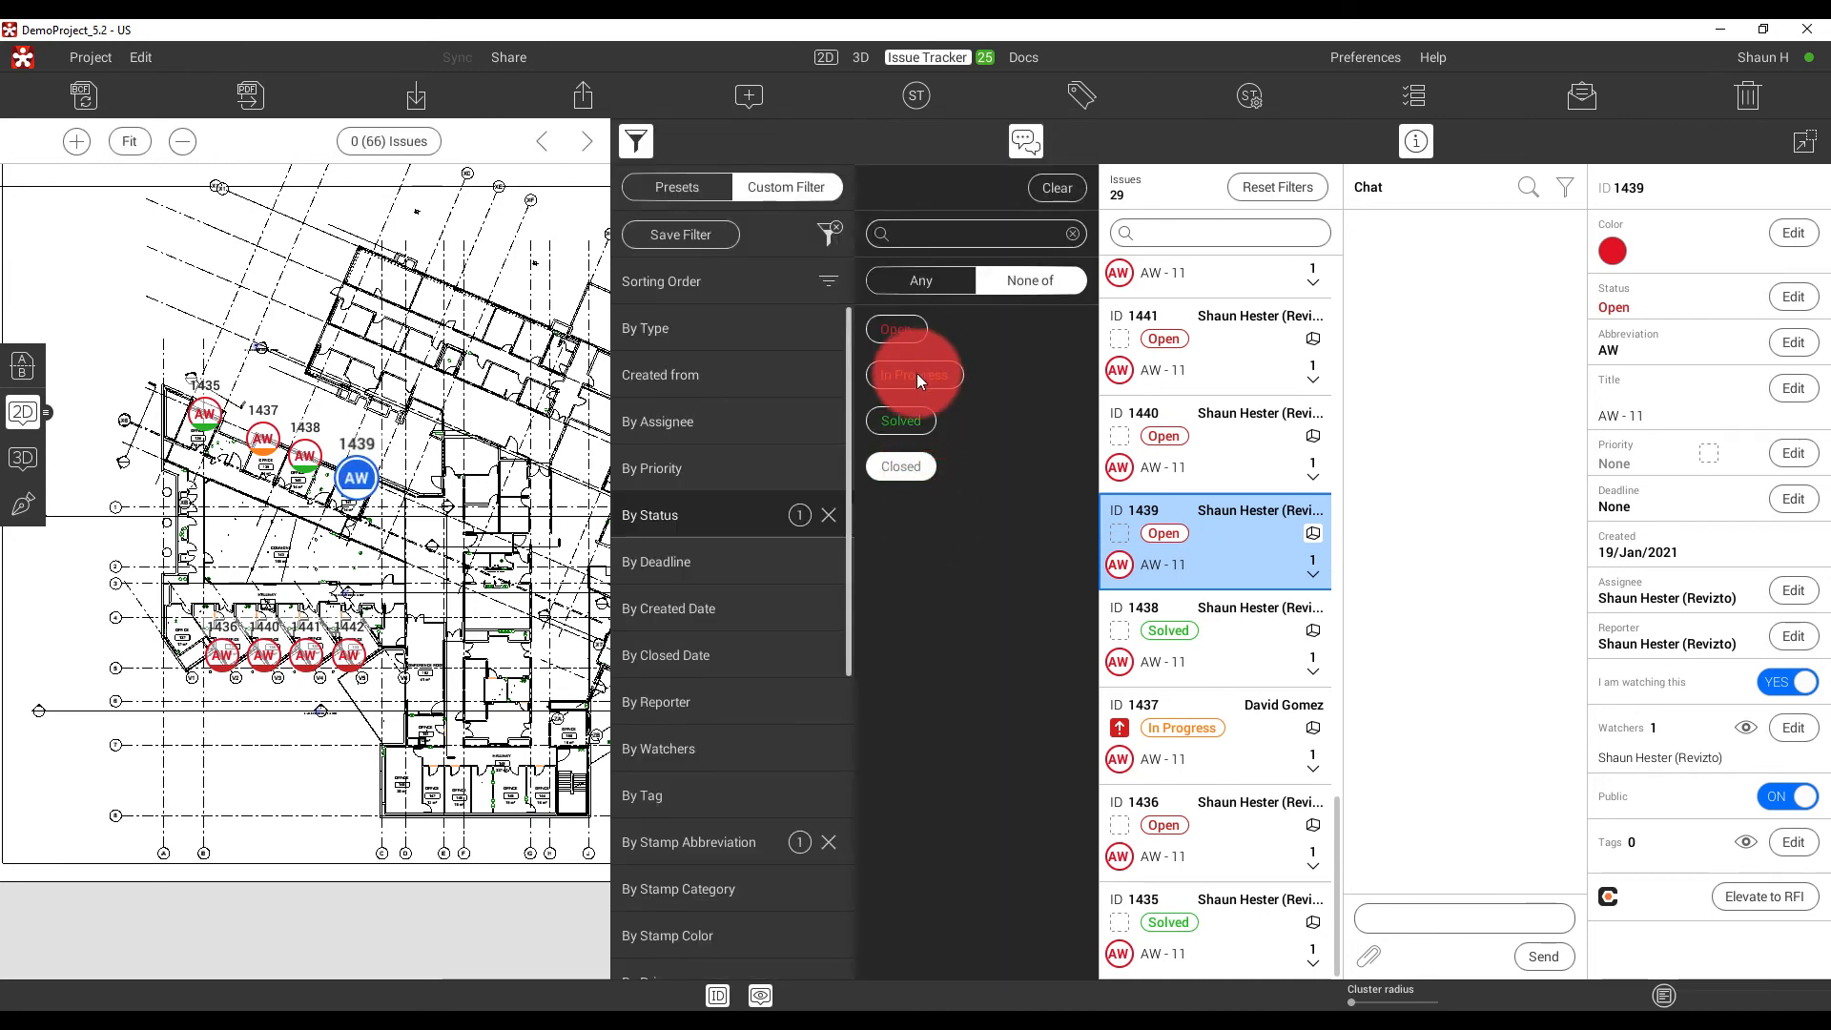
left_click(898, 420)
left_click(896, 329)
left_click(1274, 329)
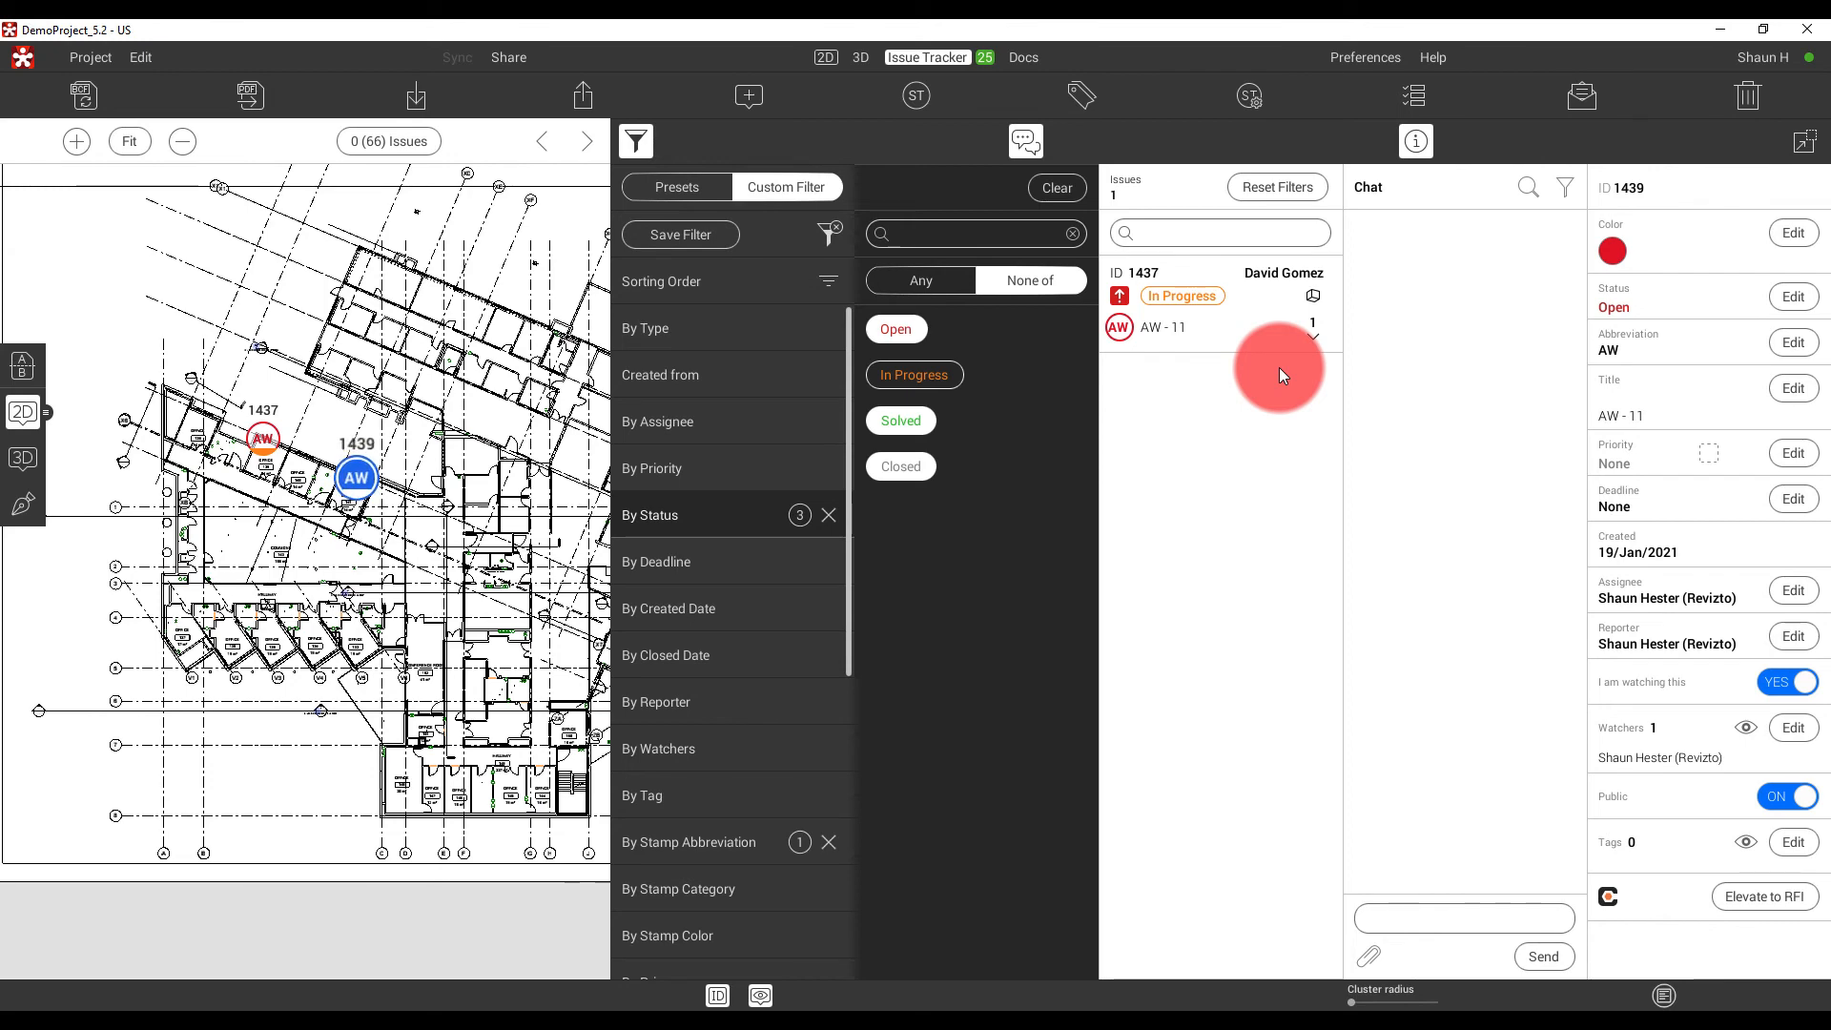
left_click(1239, 326)
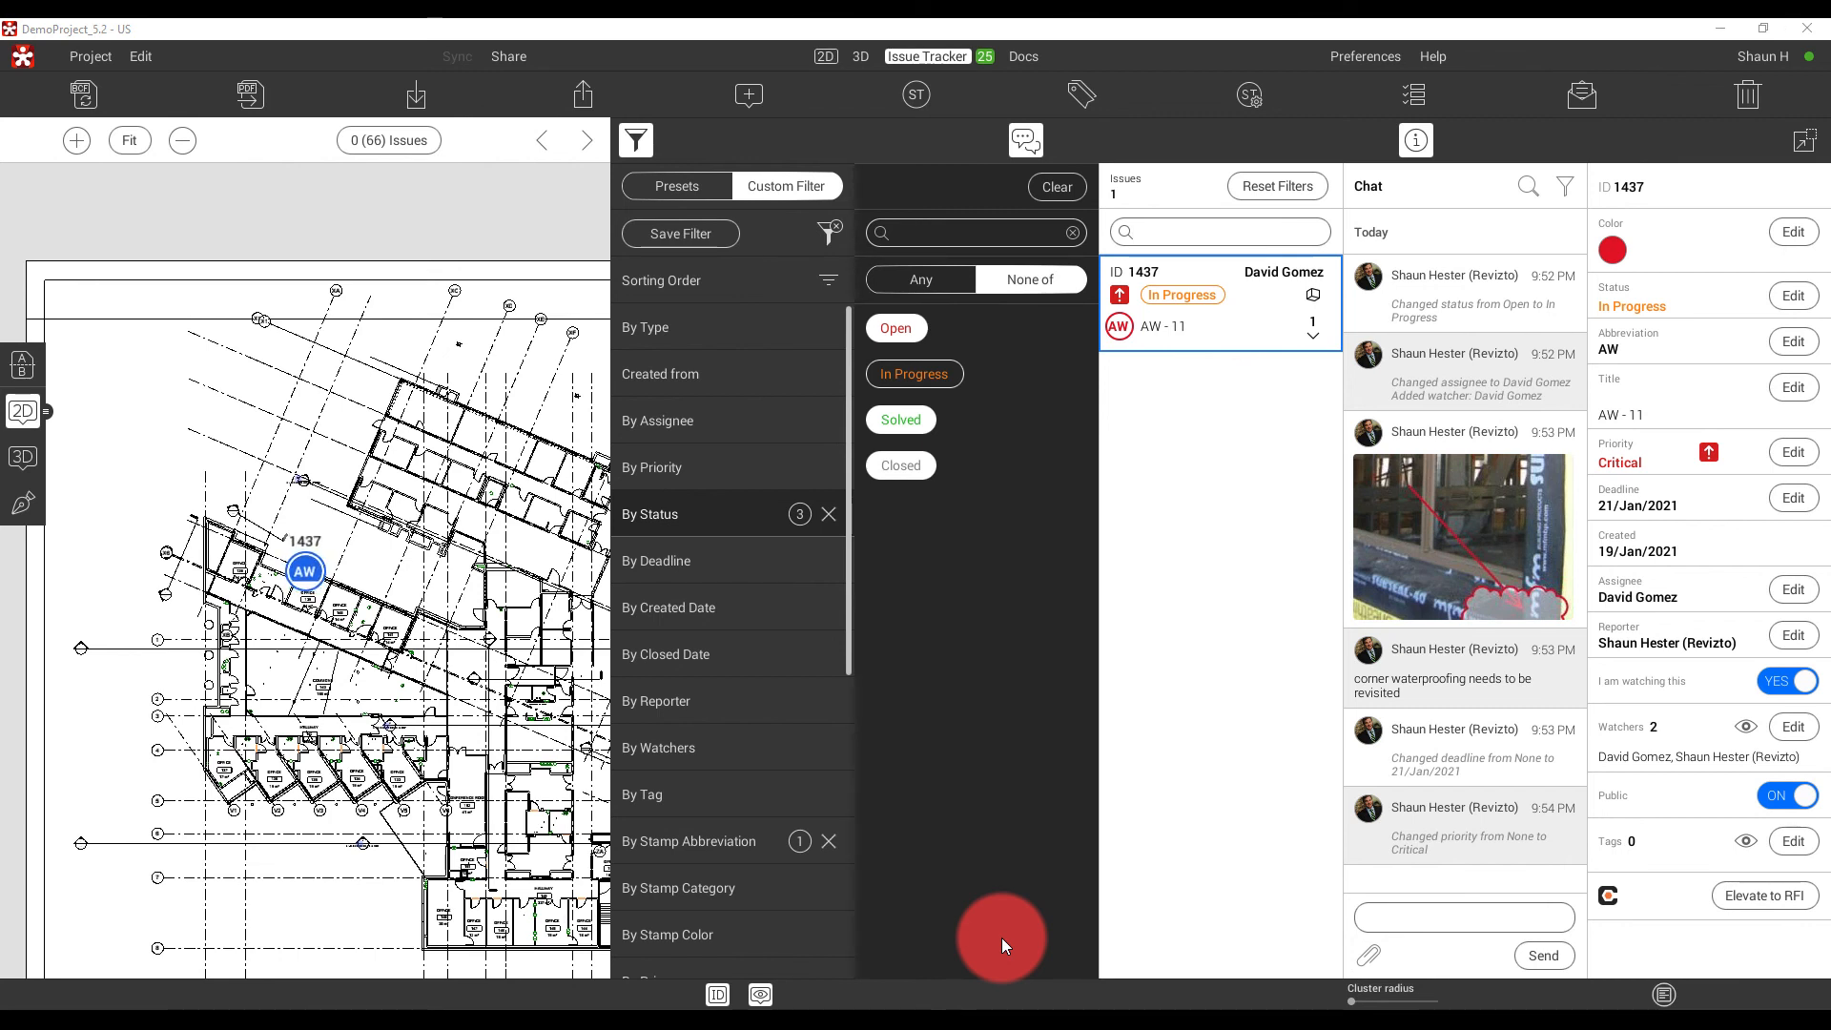
Reset the issue filters and apply the shared Window Type AW 11 preset.
left_click(1269, 192)
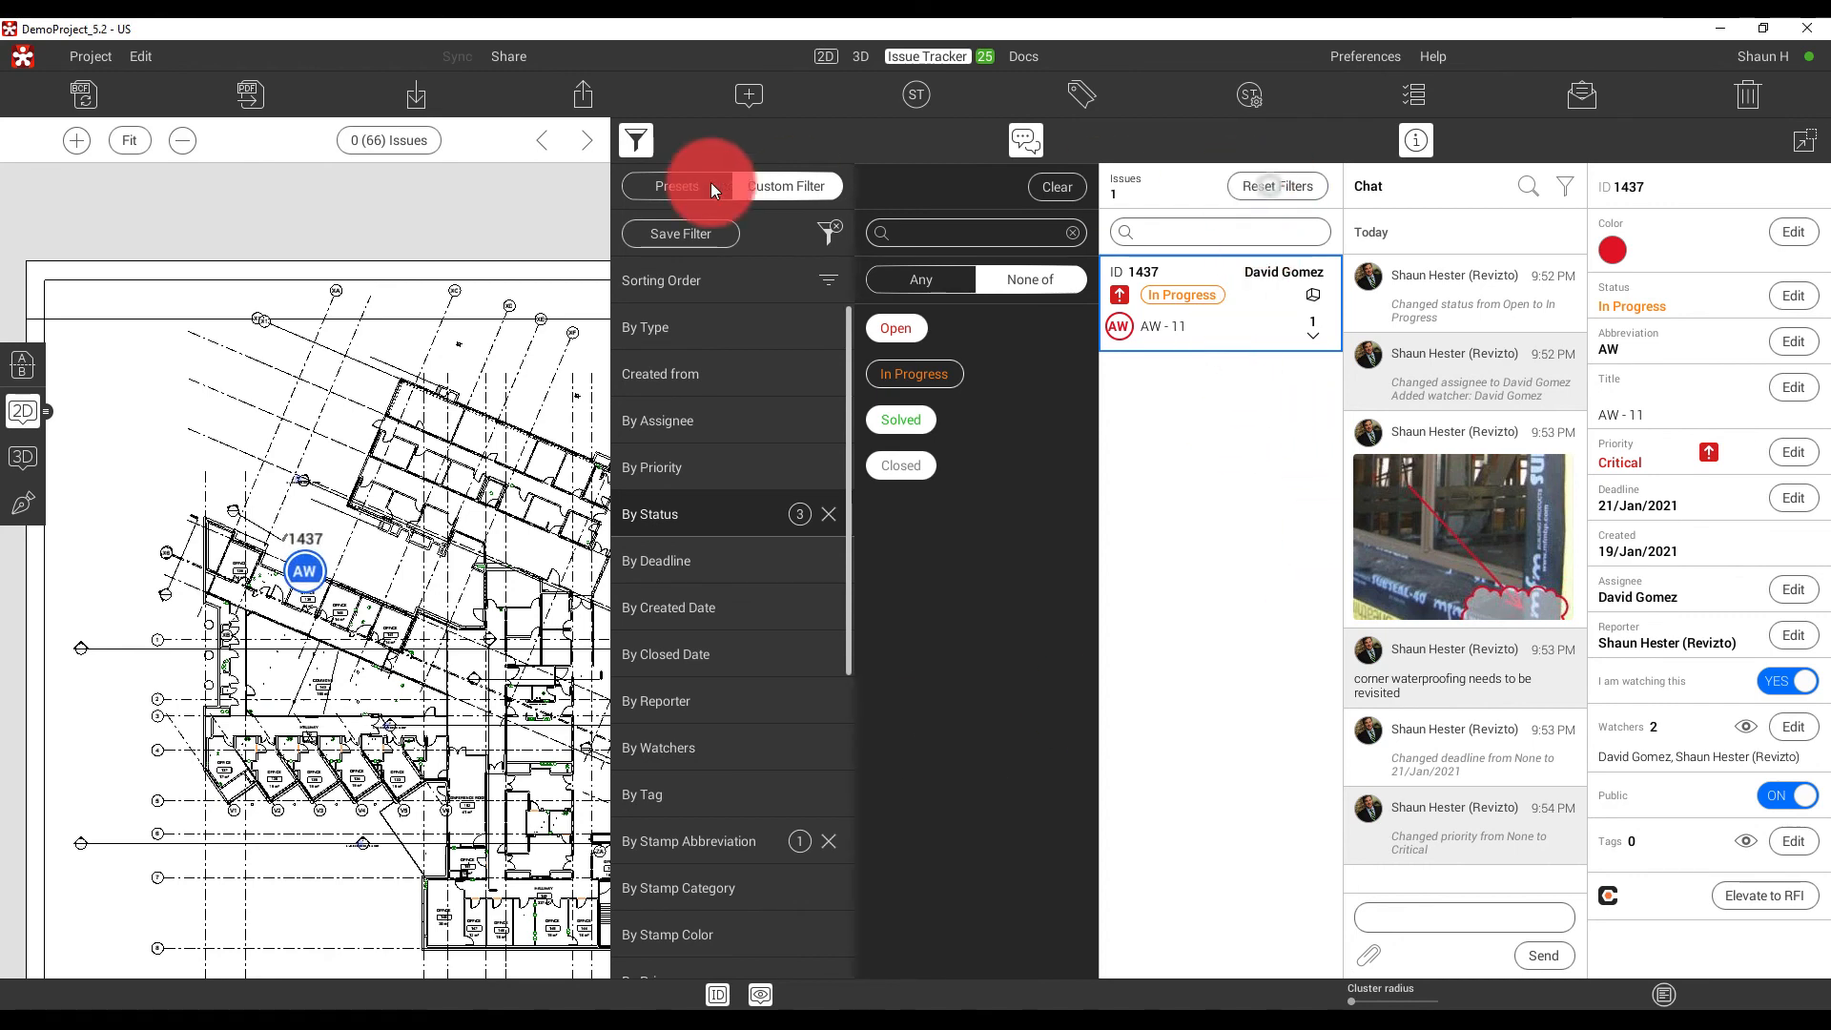
left_click(667, 186)
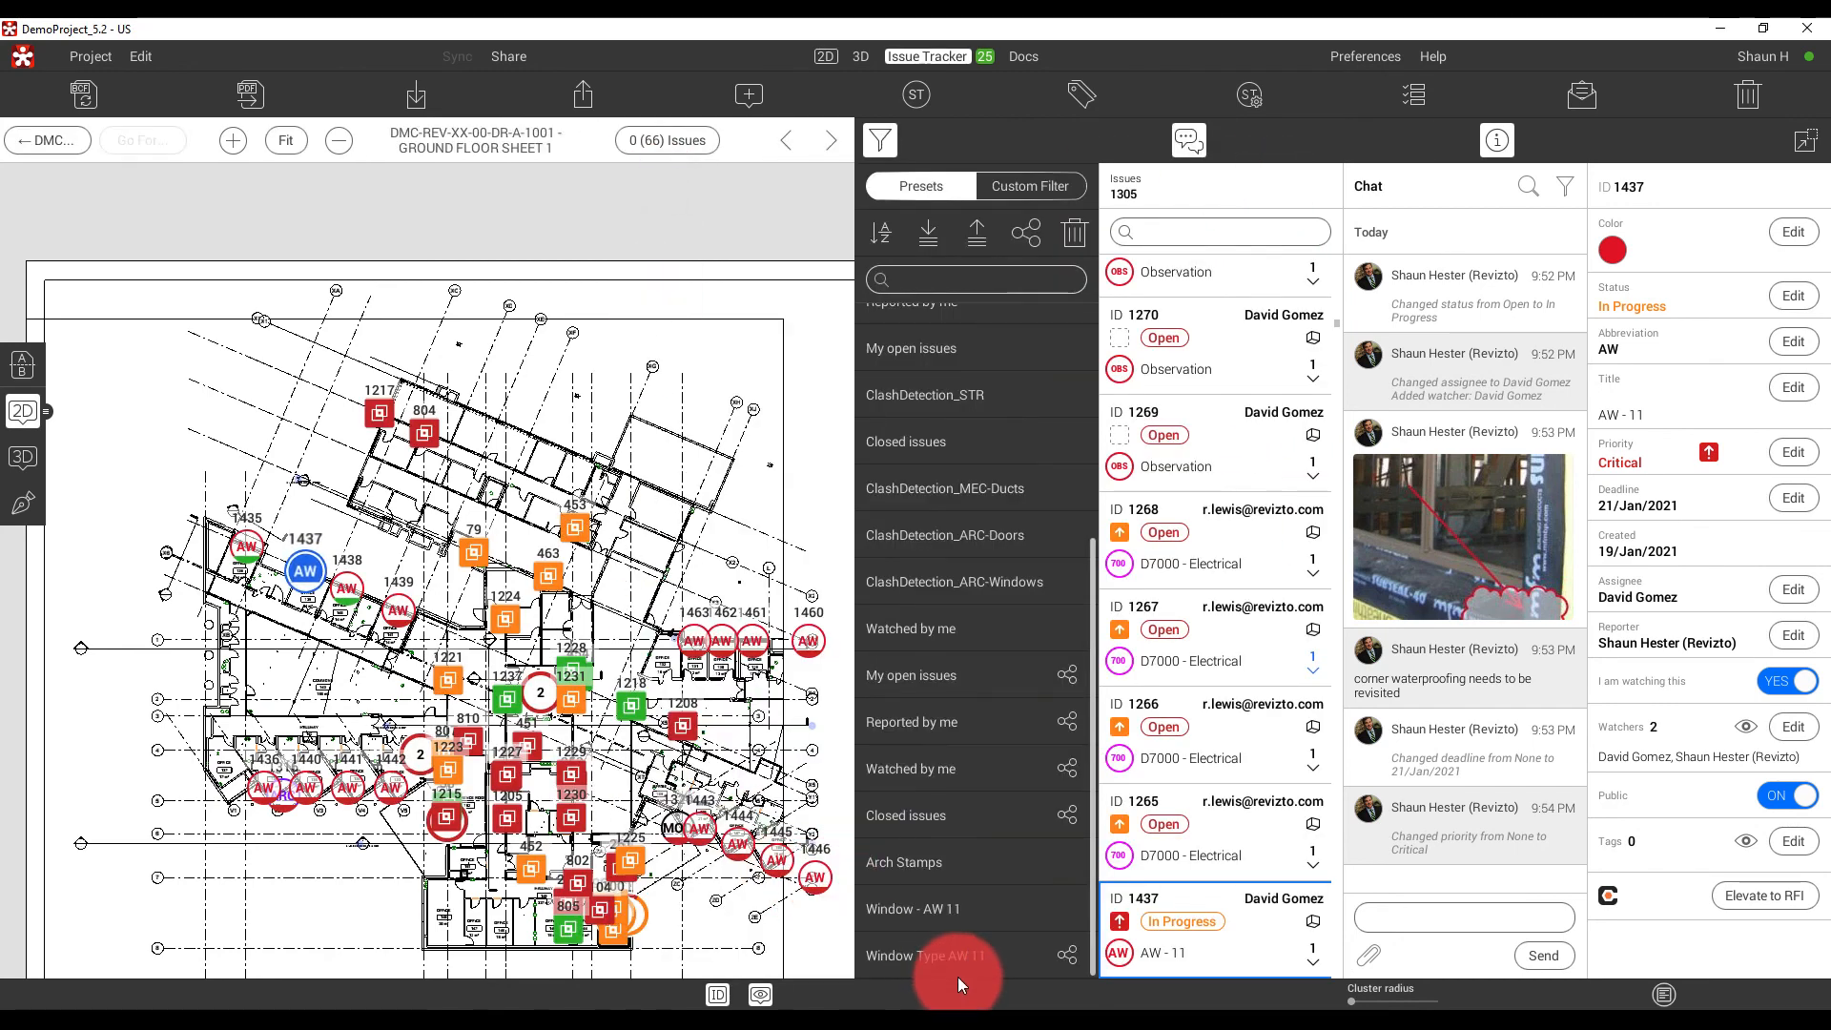
left_click(958, 958)
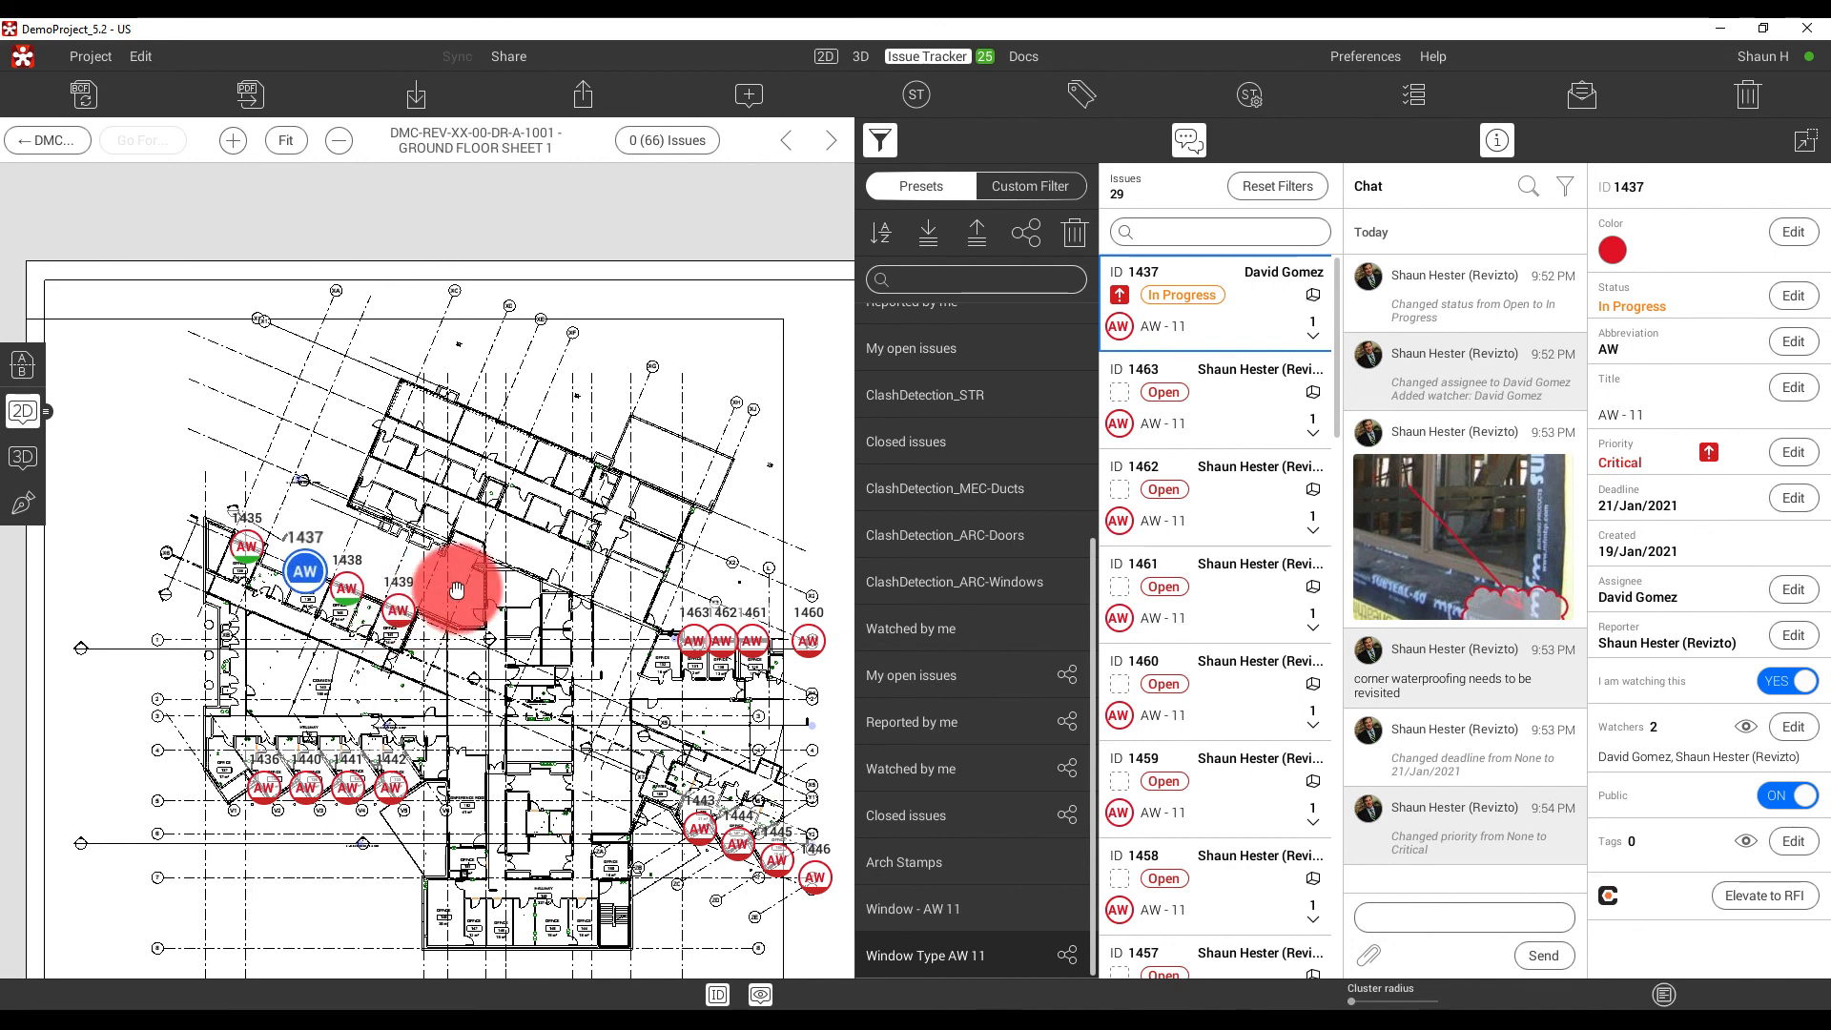
Return to the home view of the 3D model and show the properties of W.4V330.B from the object tree.
left_click(860, 56)
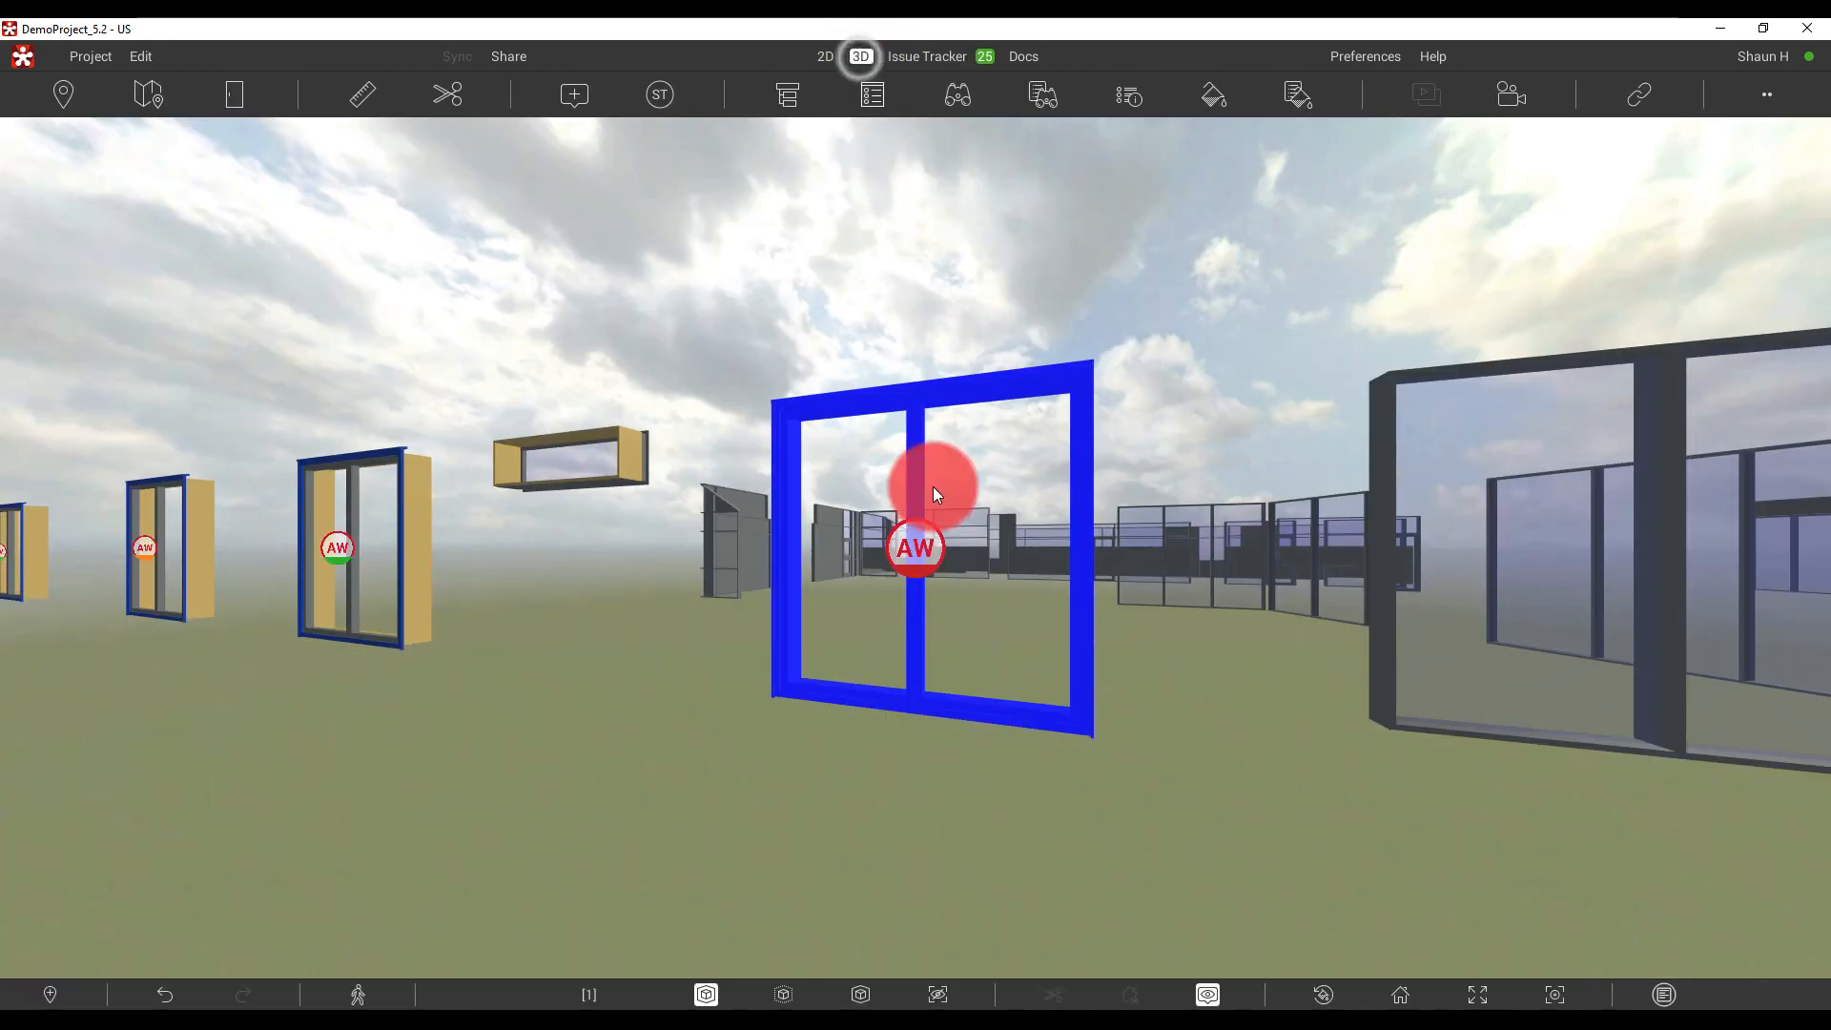
left_click(1400, 996)
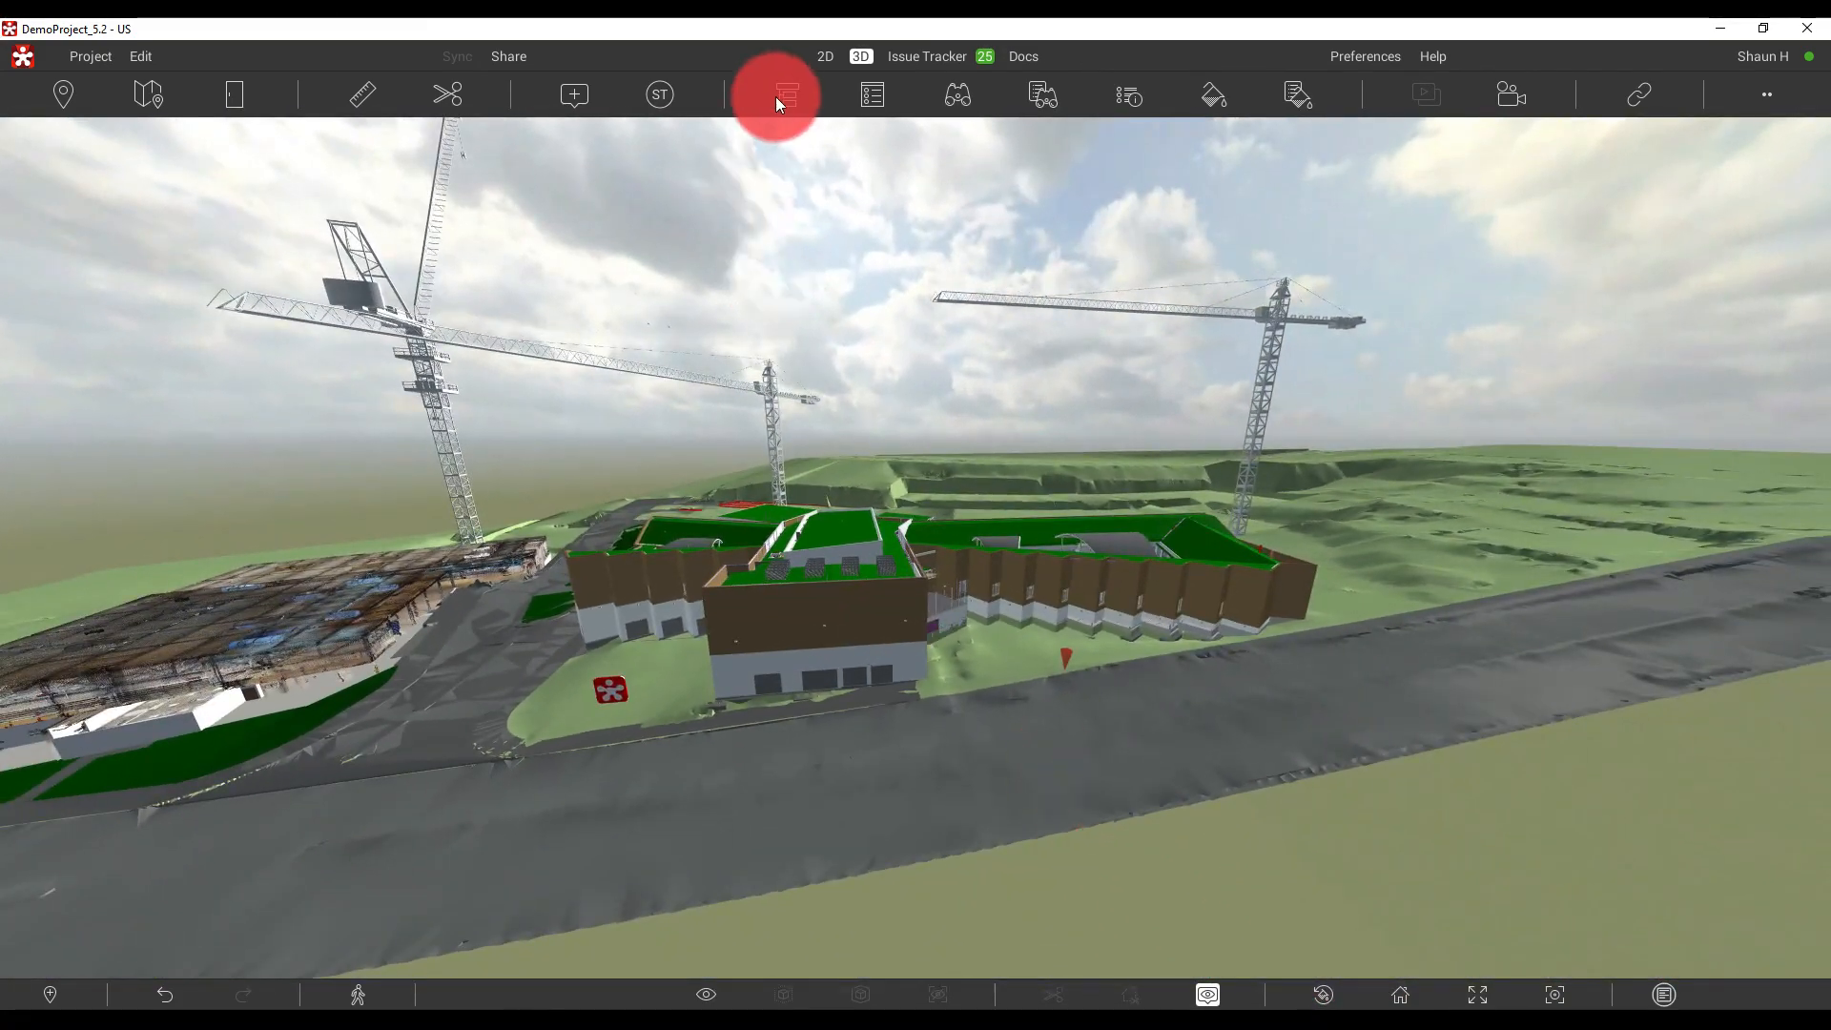
left_click(787, 91)
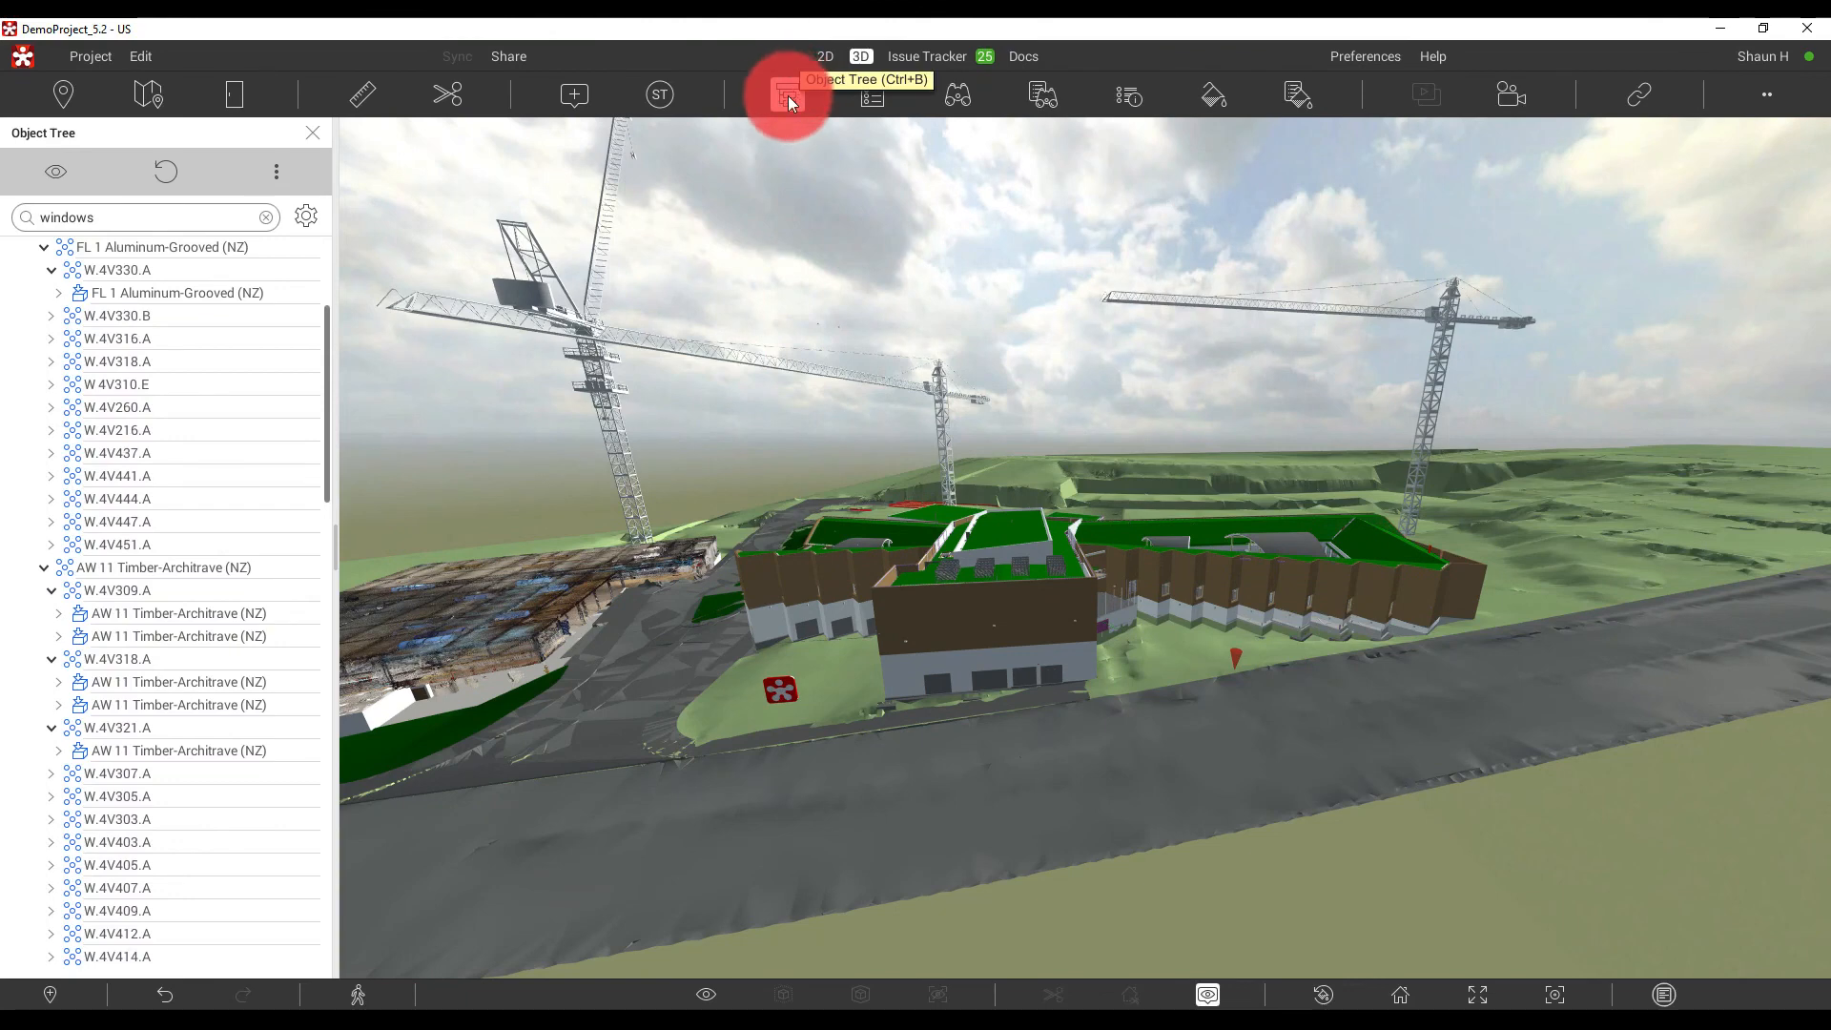
left_click(867, 95)
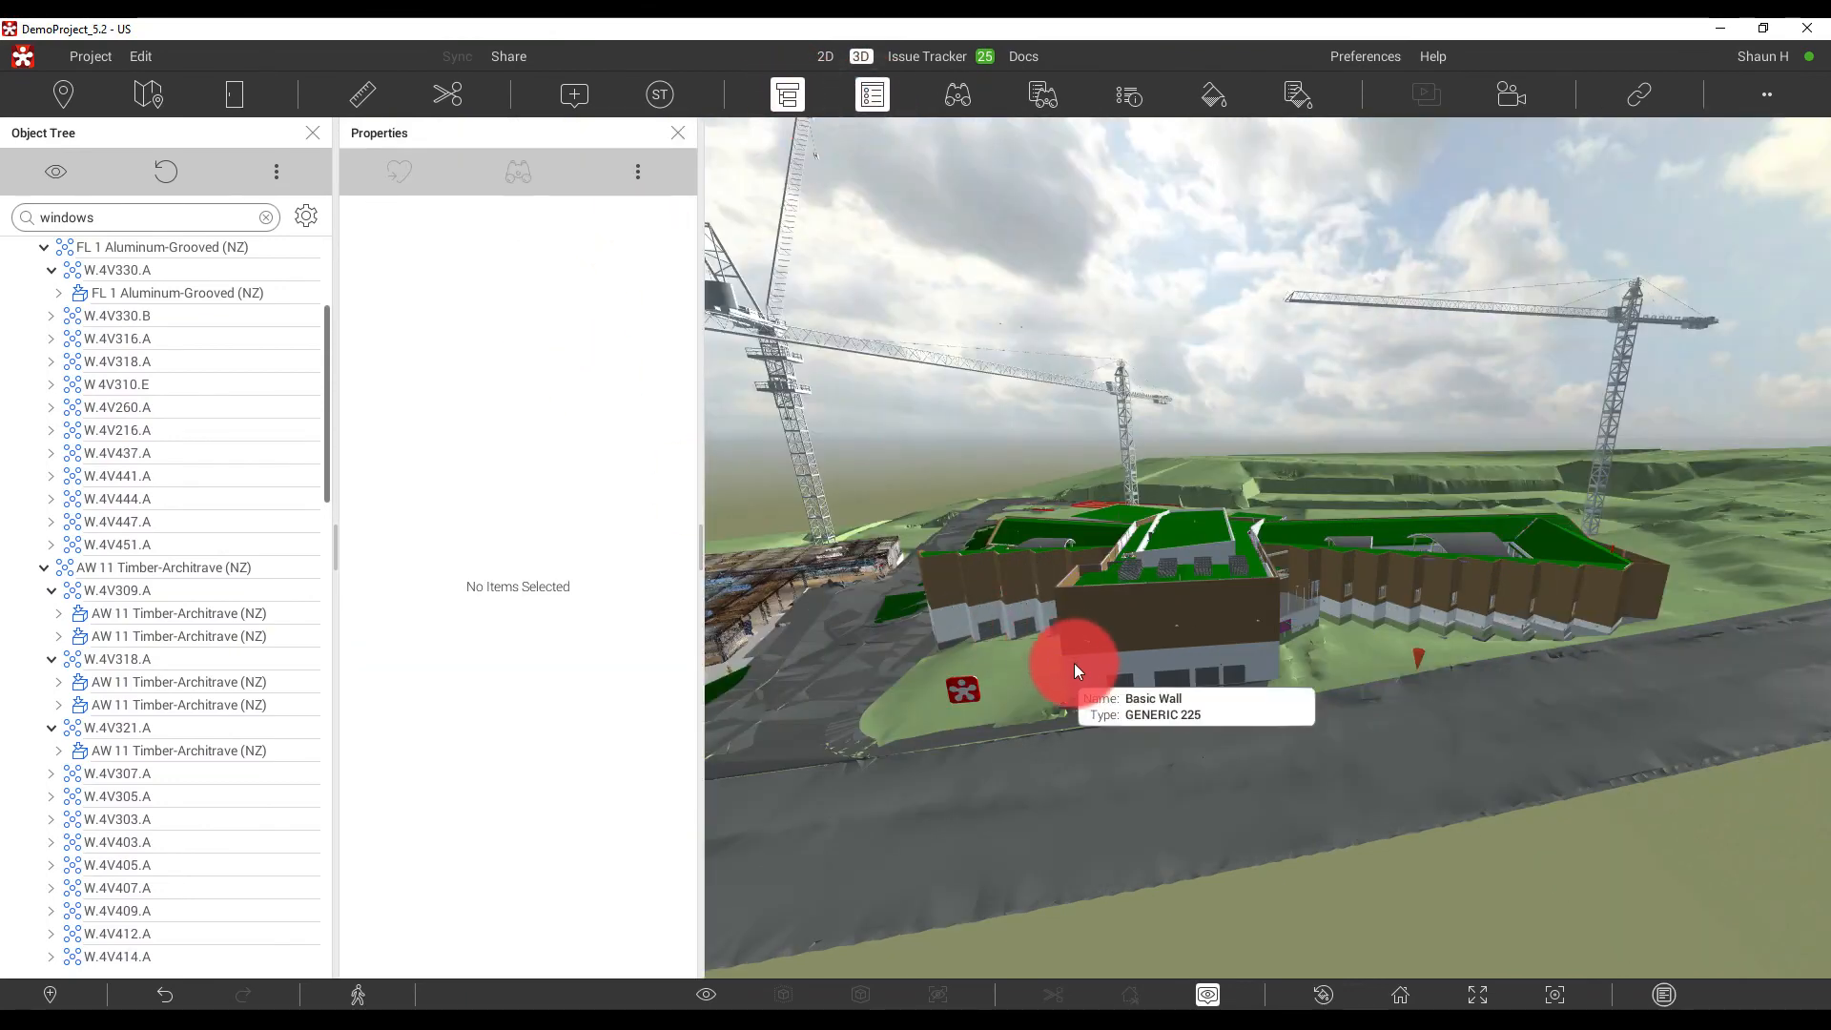
left_click(139, 314)
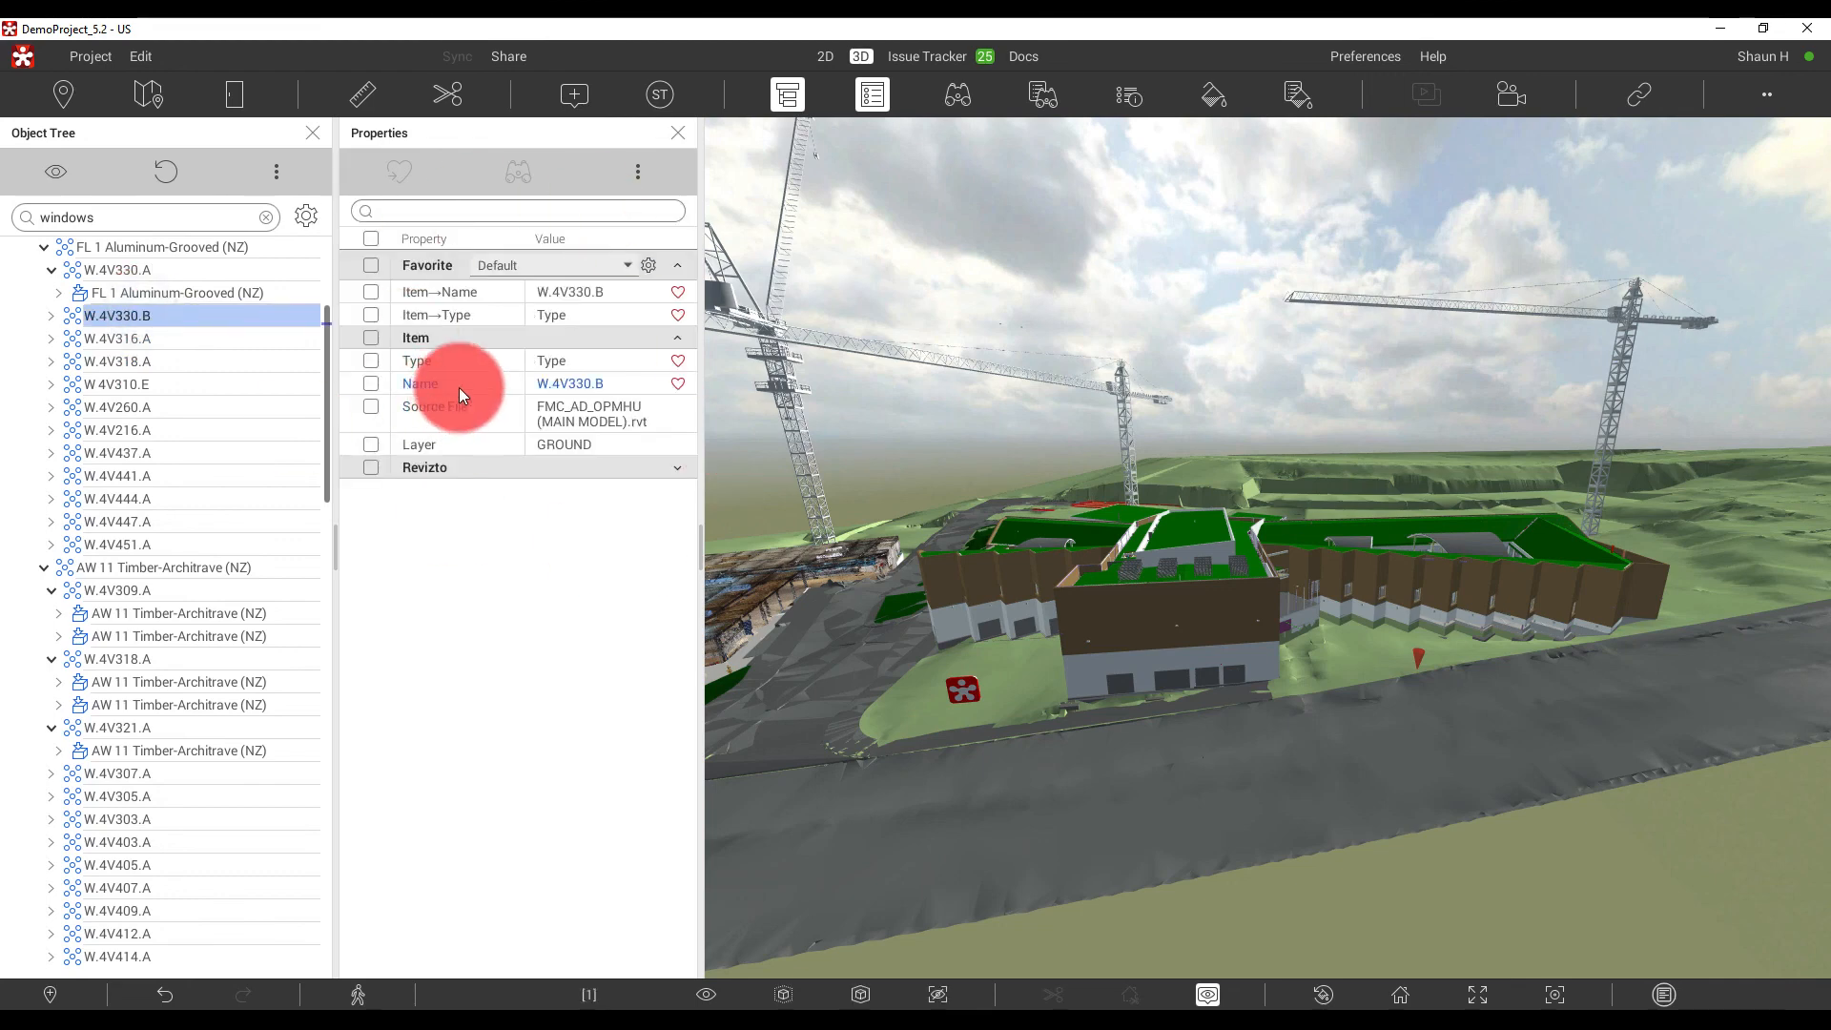
Review the Find Objects conditions and saved search sets, close both, and show W.4V330.B in the Selection Inspector.
left_click(955, 96)
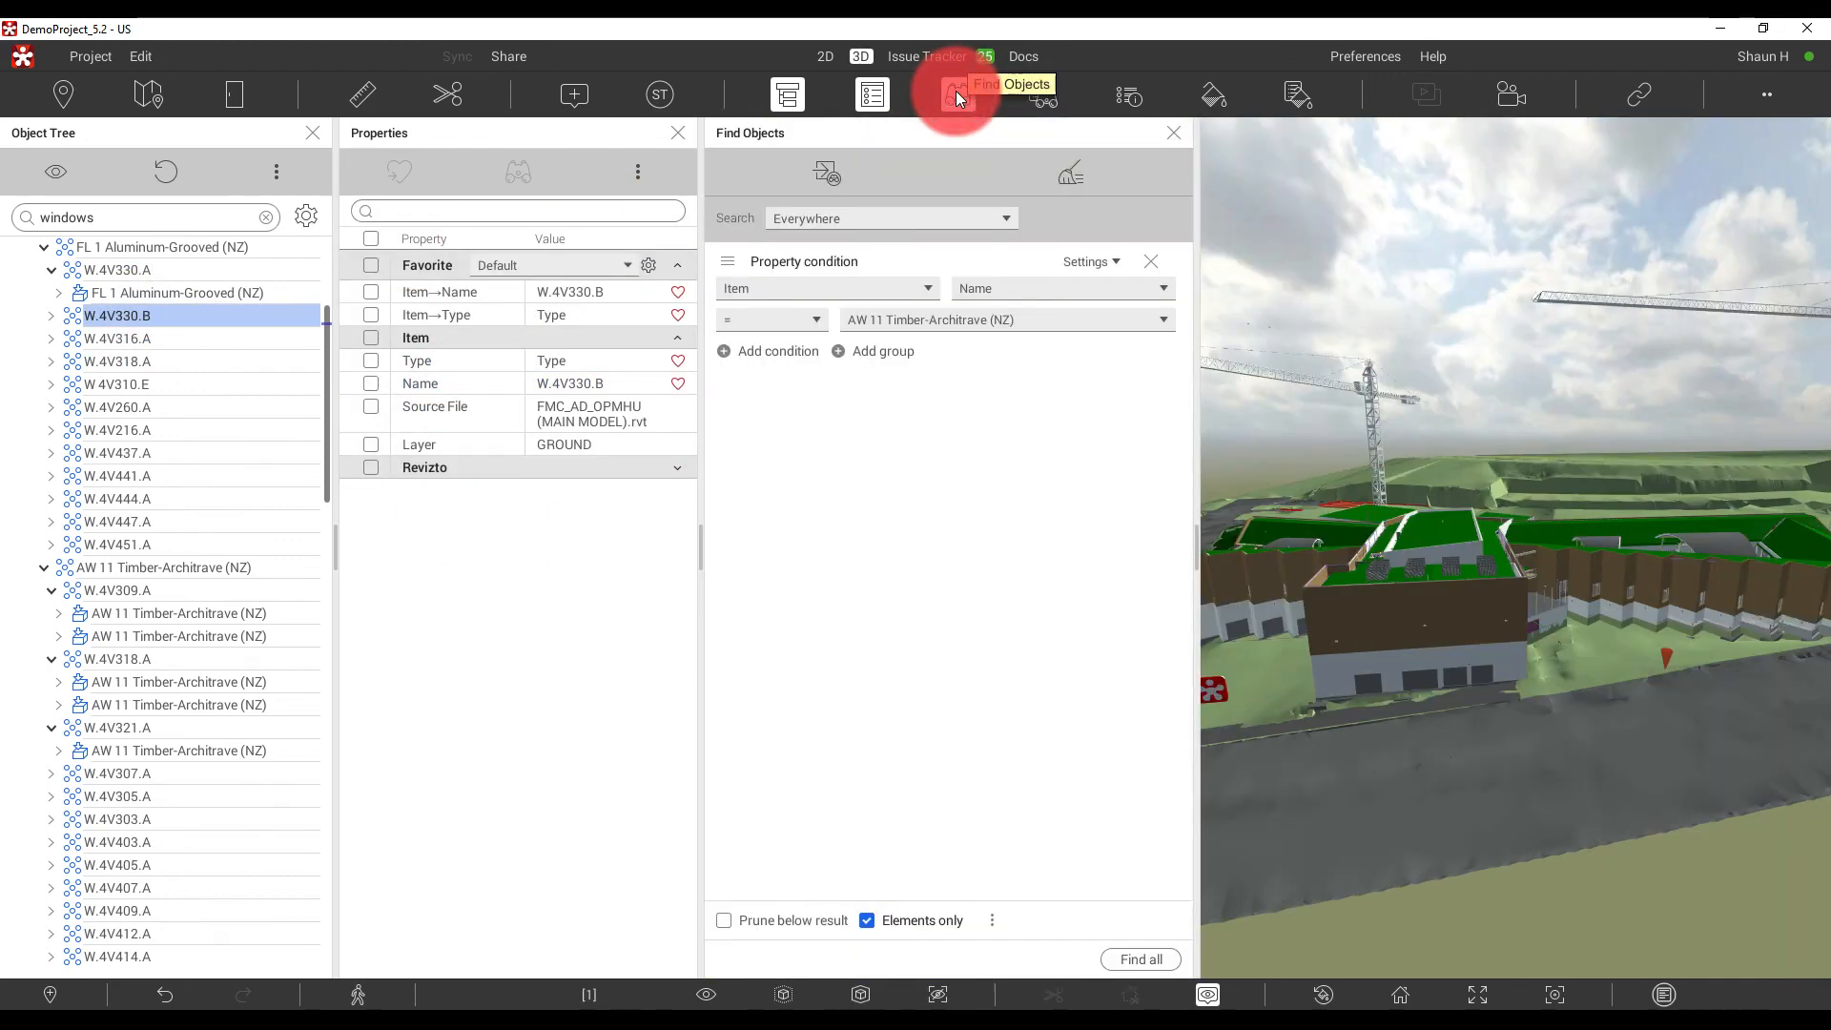
left_click(1036, 95)
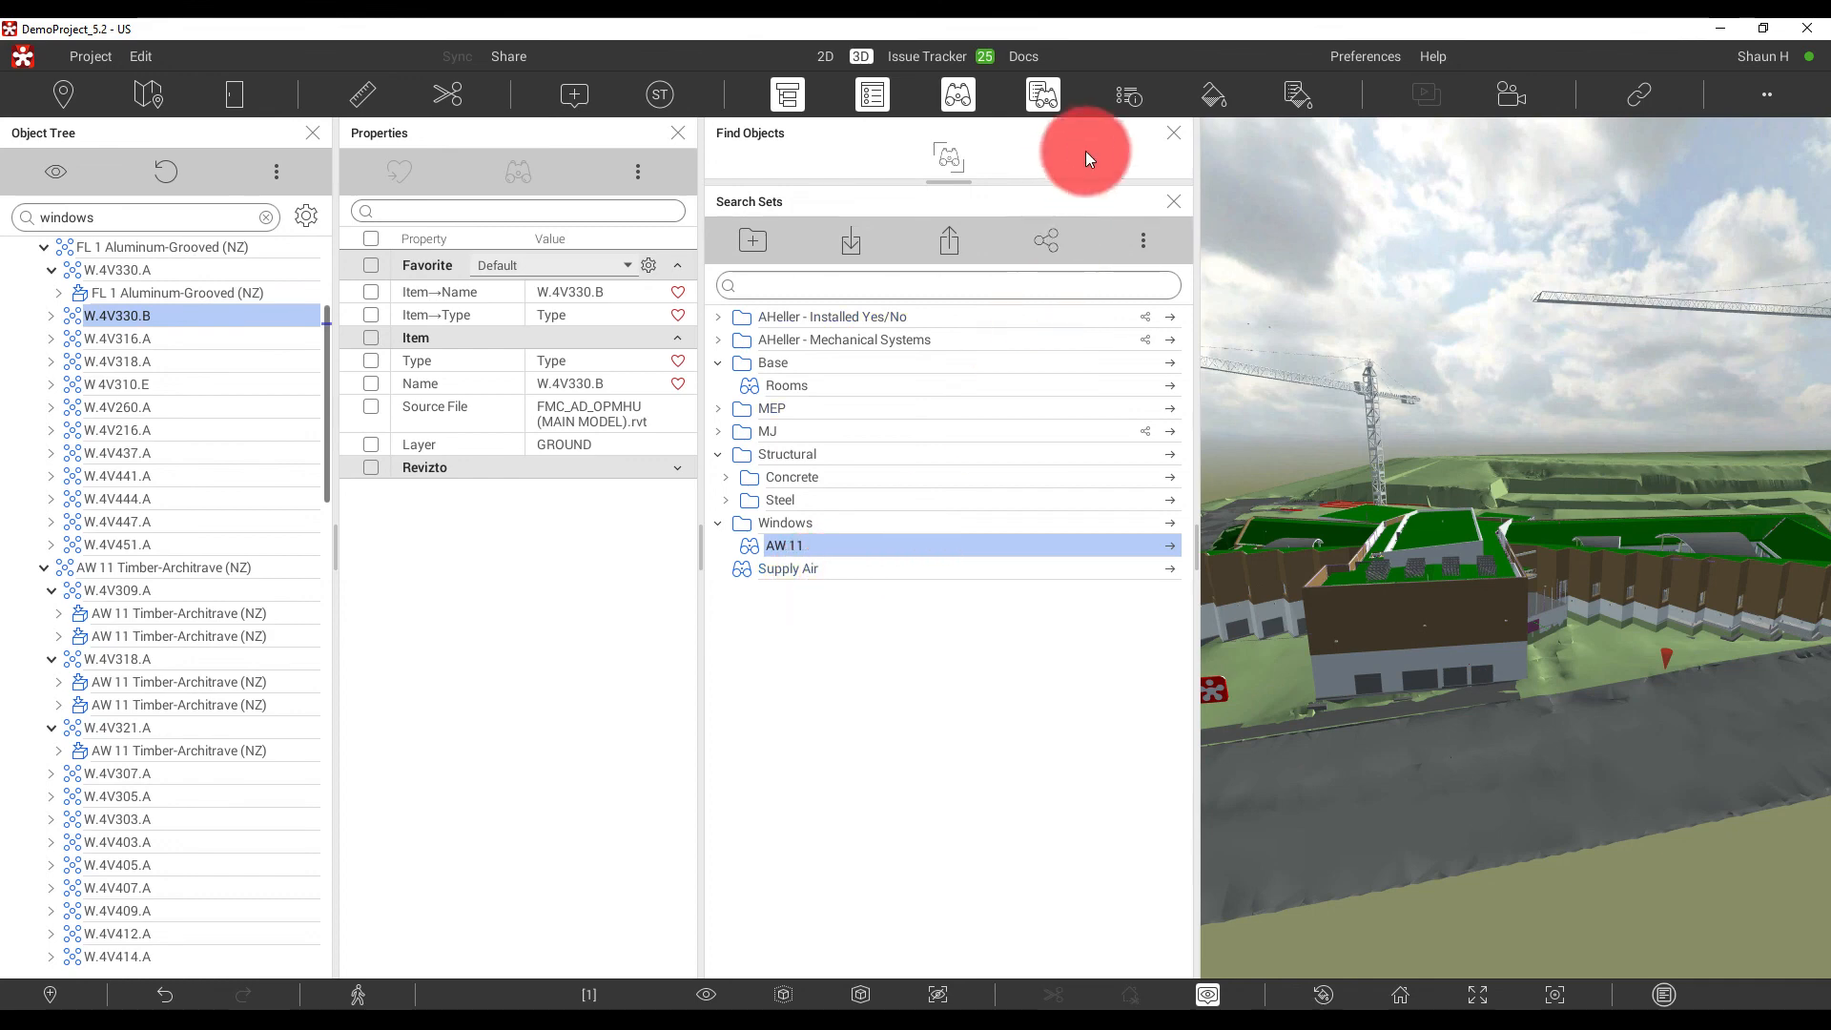
left_click(1173, 200)
left_click(1171, 133)
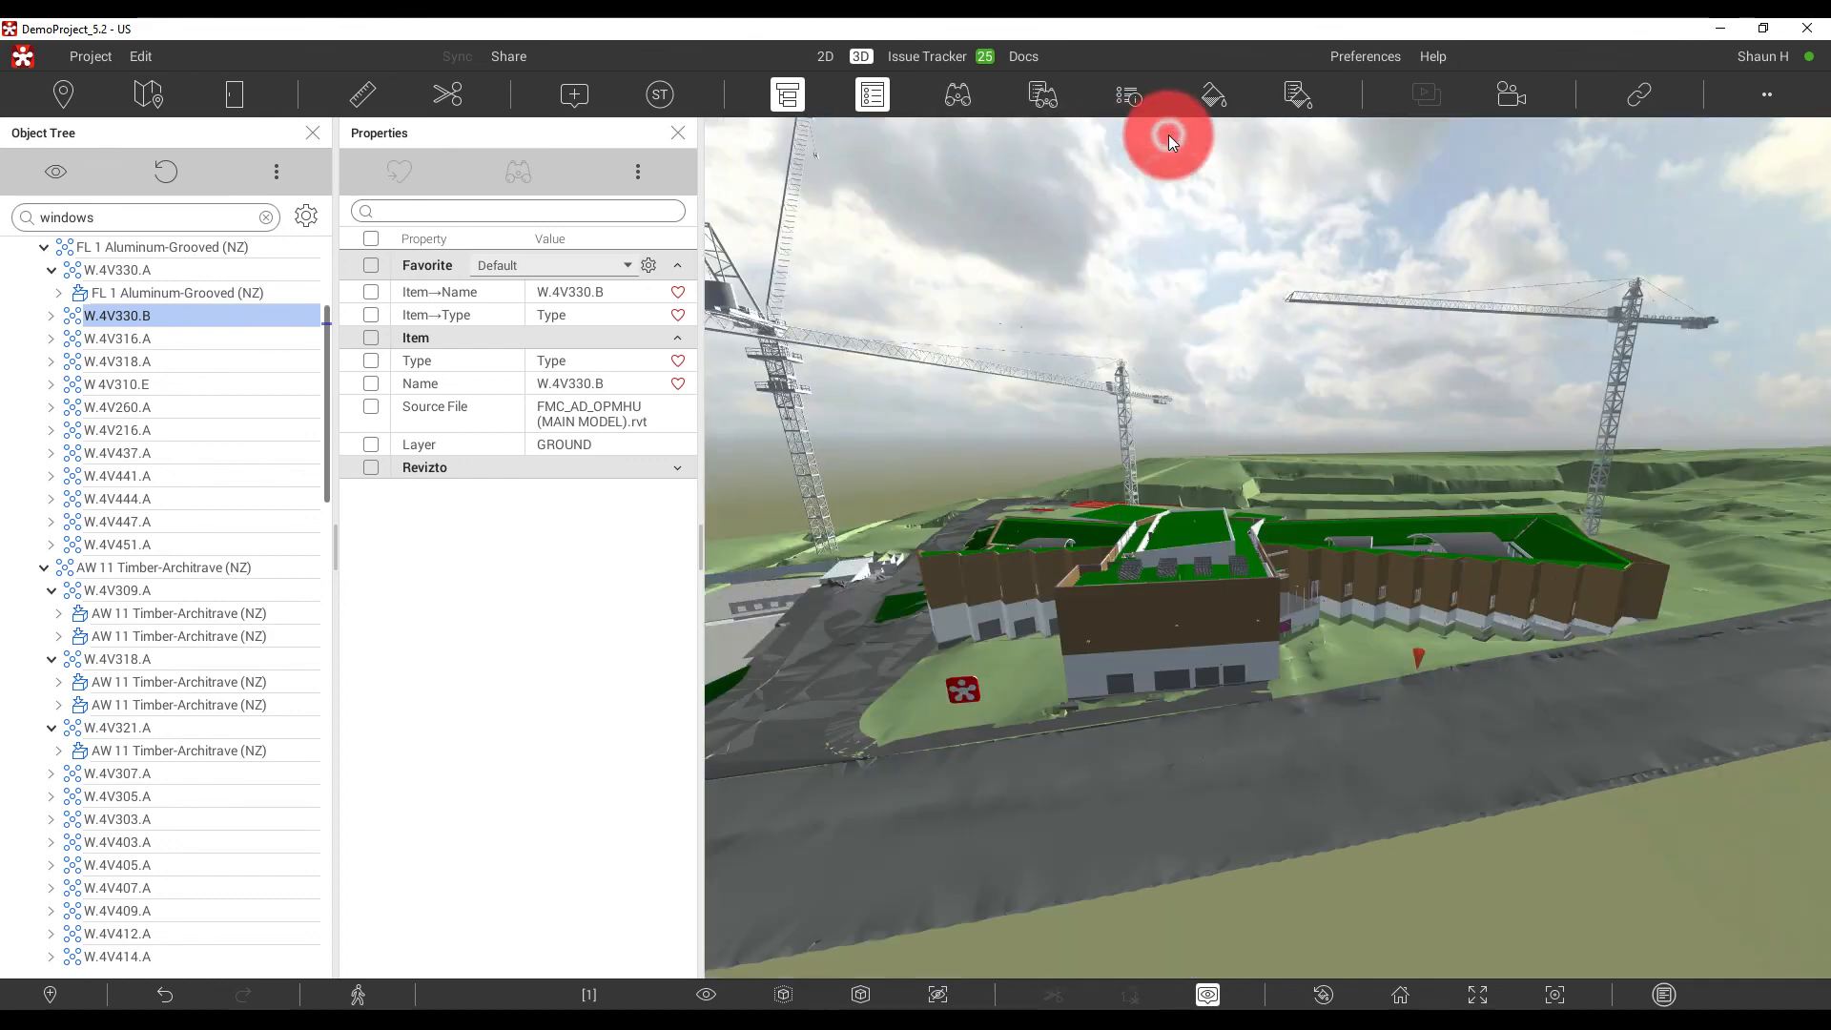
left_click(1128, 95)
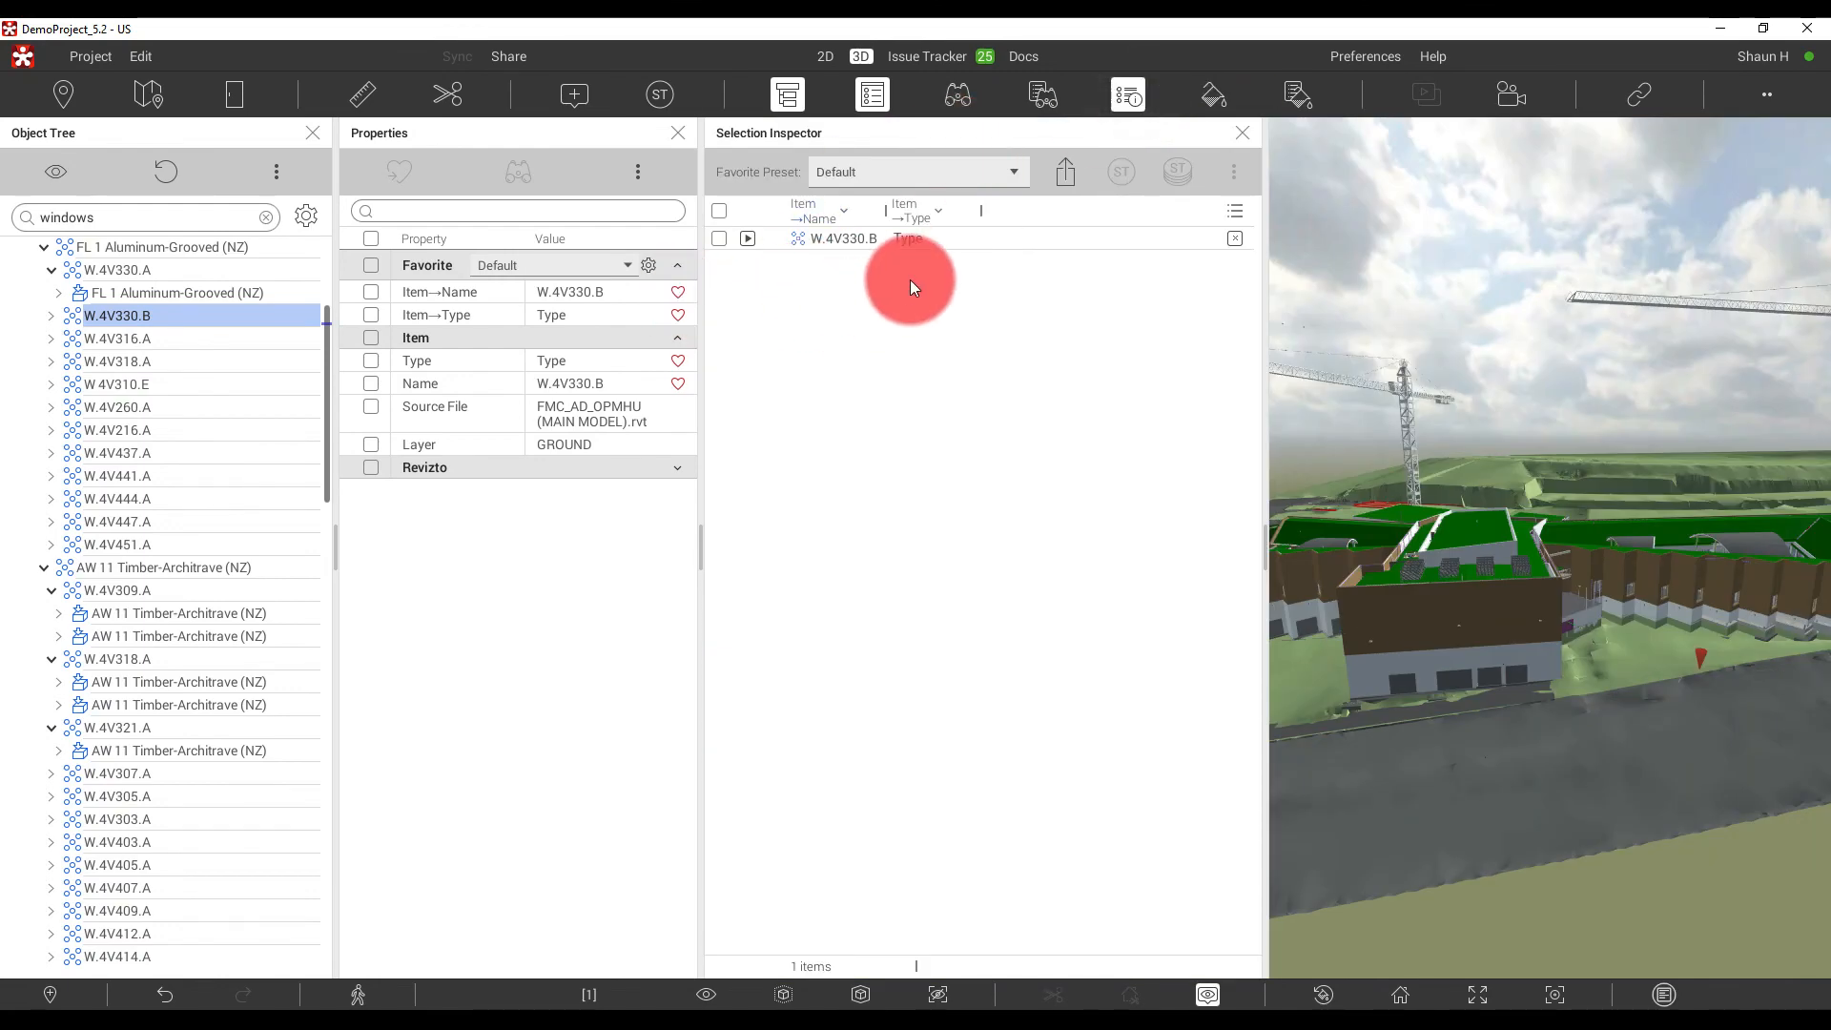